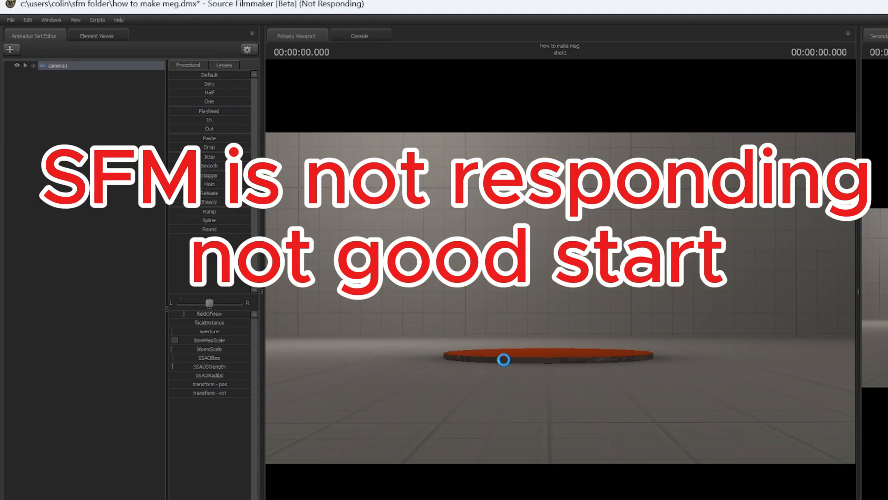
# Switch to the File Explorer window showing Downloads and open the pinned game folder.
pyautogui.hotkey('alt', 'Tab')
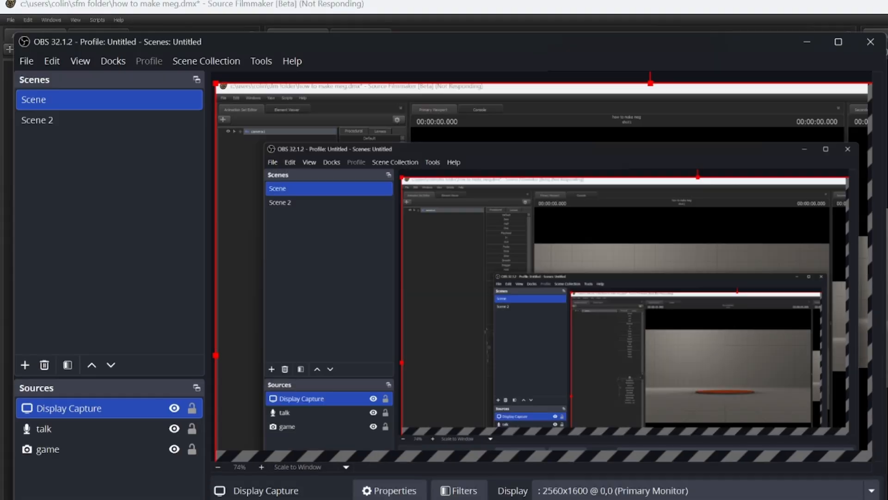
pyautogui.hotkey('alt', 'Tab')
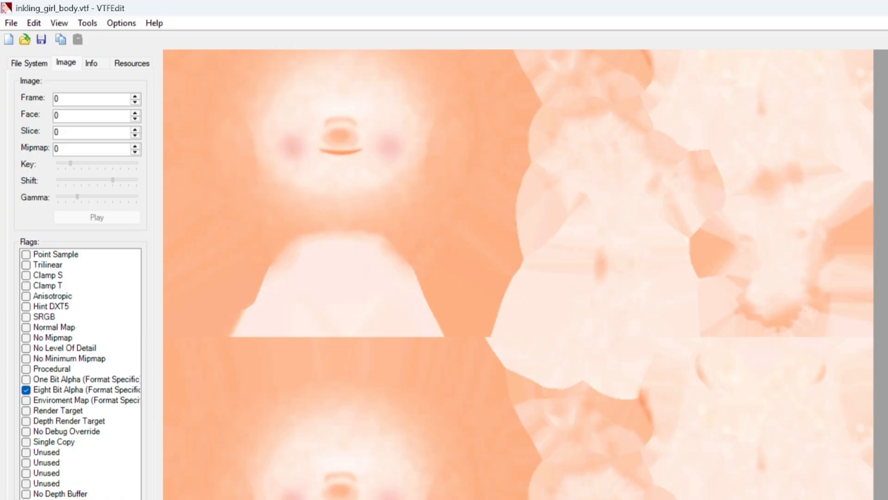
pyautogui.hotkey('alt', 'Tab')
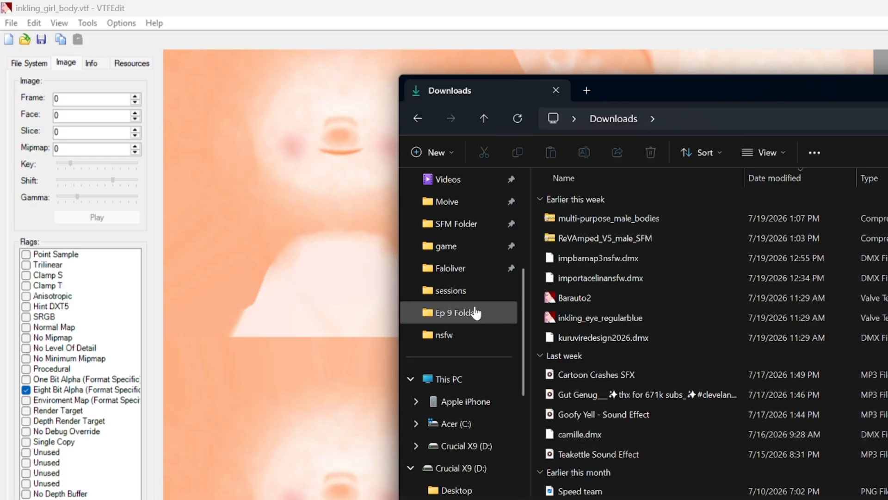
pyautogui.scroll(-4, 467, 352)
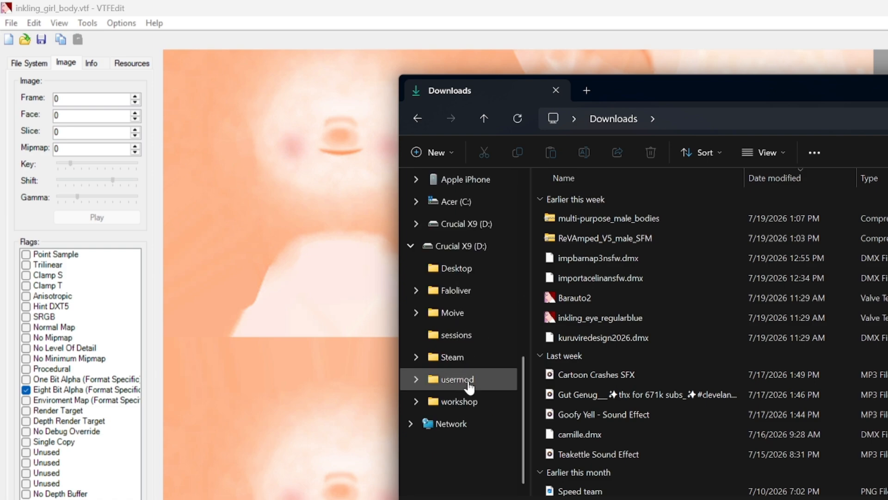
pyautogui.scroll(4, 469, 386)
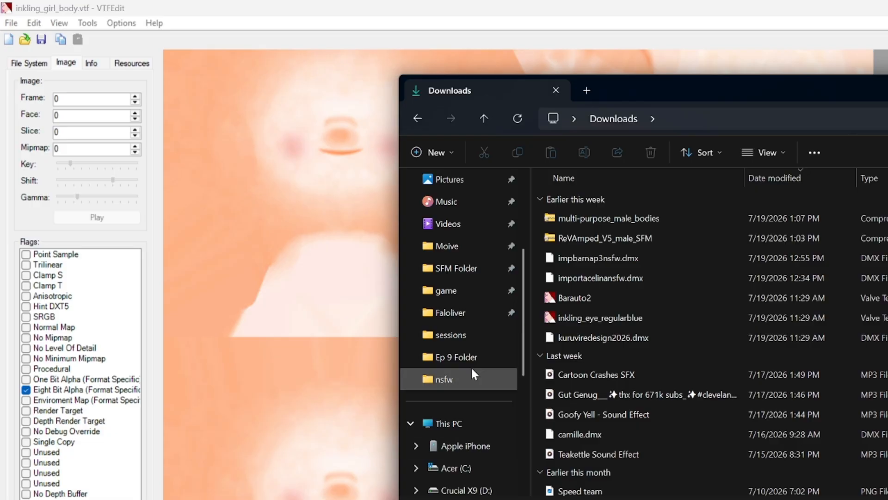
pyautogui.click(455, 291)
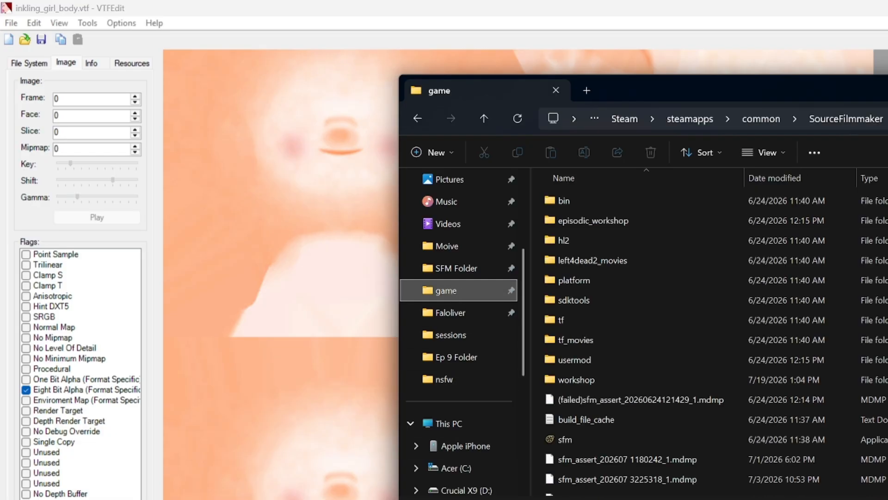
# Go up to the Steam folder and open steamapps, common, SourceFilmmaker, game, workshop and finally the materials folder.
pyautogui.click(637, 119)
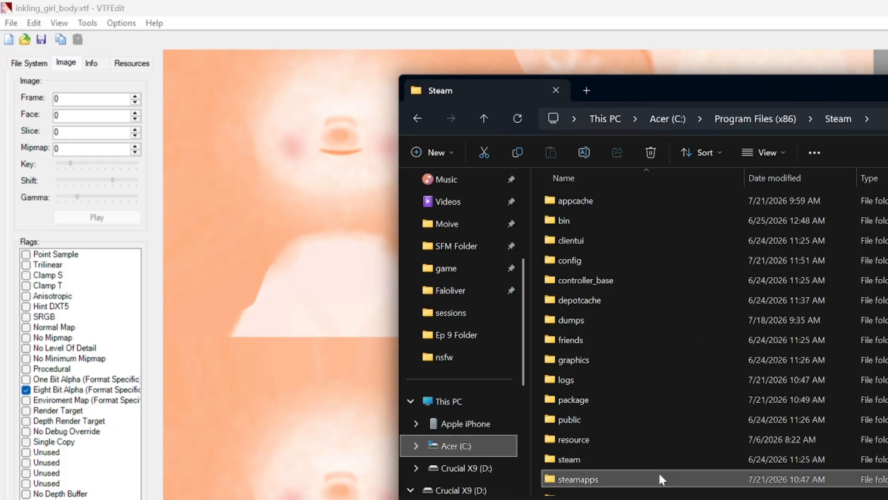
pyautogui.scroll(-1, 659, 470)
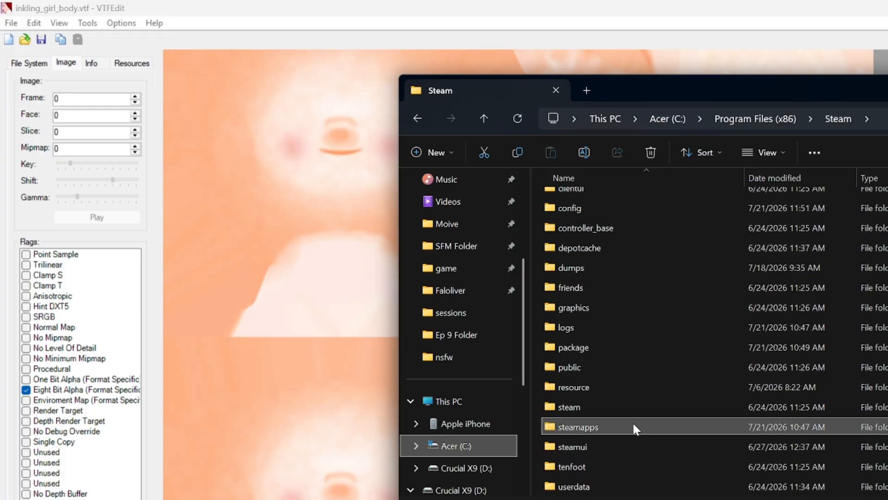
pyautogui.doubleClick(616, 426)
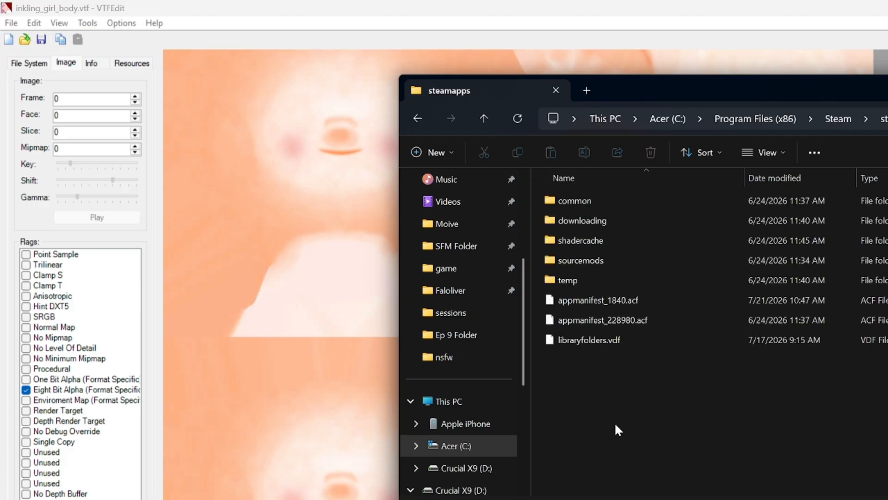
pyautogui.doubleClick(629, 200)
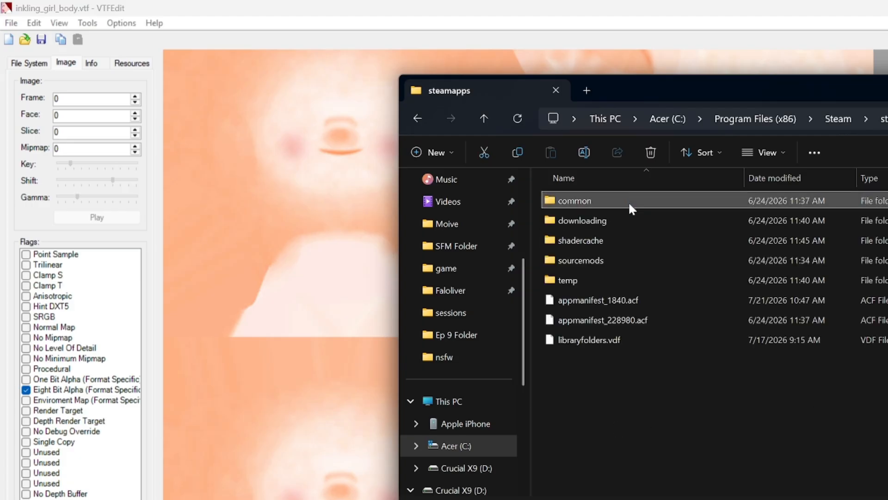
pyautogui.doubleClick(631, 200)
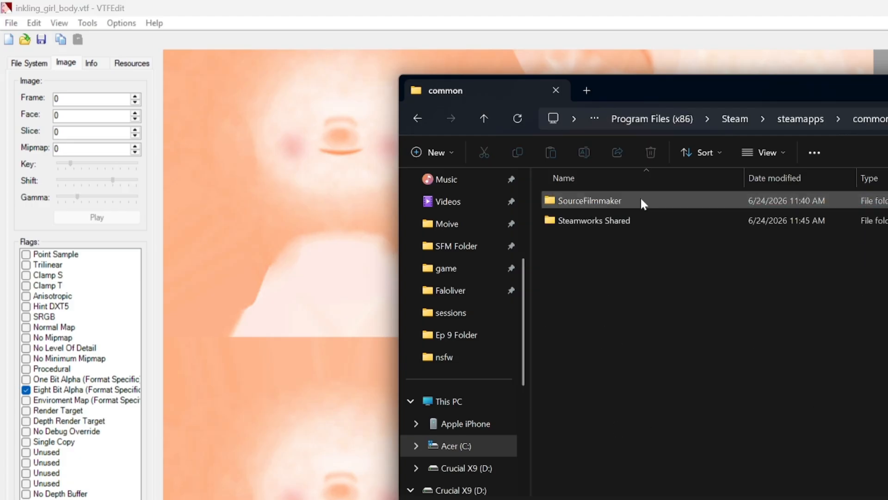
pyautogui.doubleClick(655, 203)
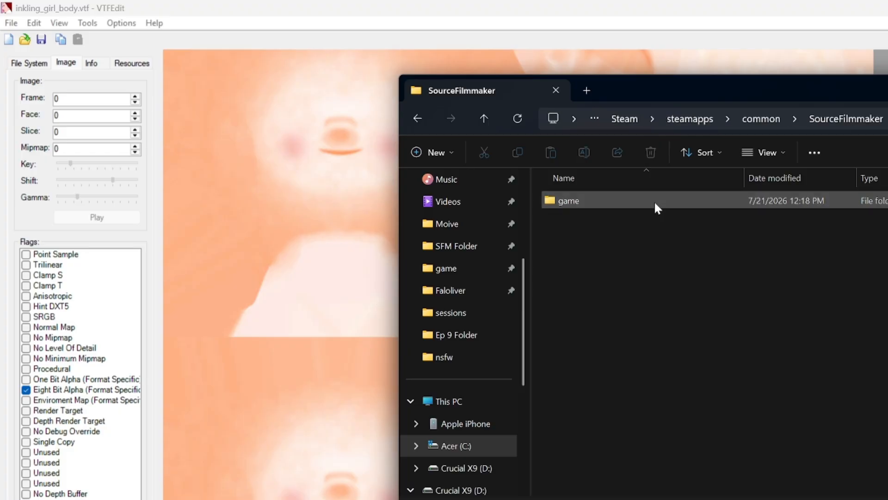
pyautogui.doubleClick(655, 202)
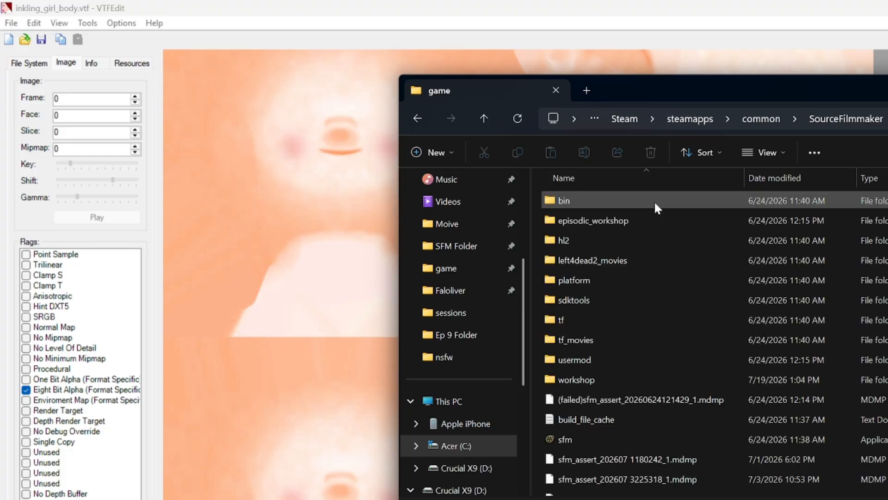
pyautogui.doubleClick(627, 380)
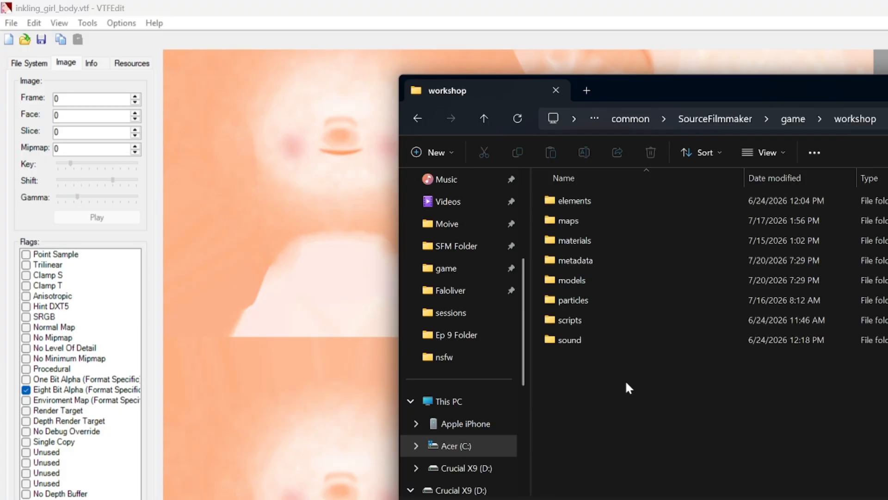
pyautogui.doubleClick(595, 243)
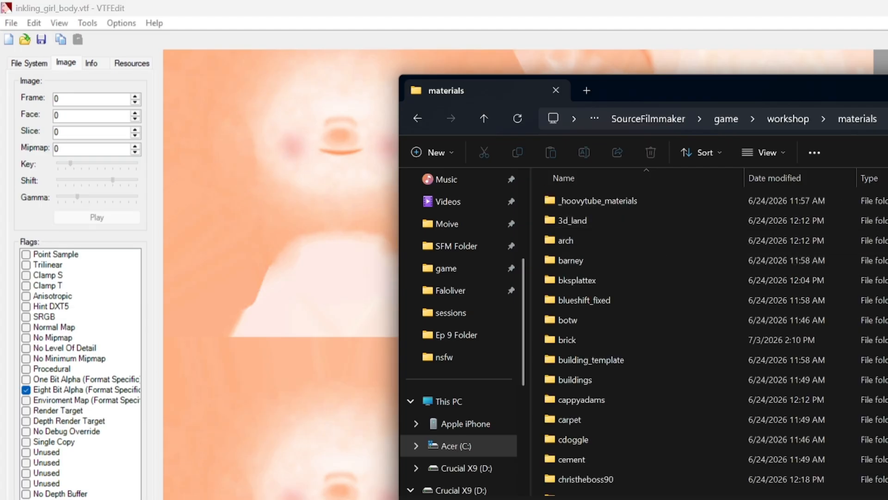
# Search the materials folder for "splatoon" and open the props_splatoon2 folder from the results.
pyautogui.write('splatoon')
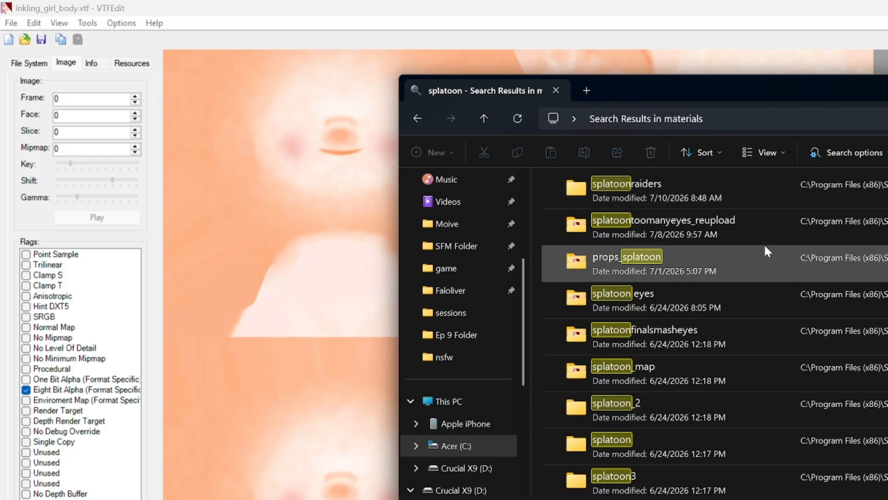
pyautogui.scroll(-3, 765, 244)
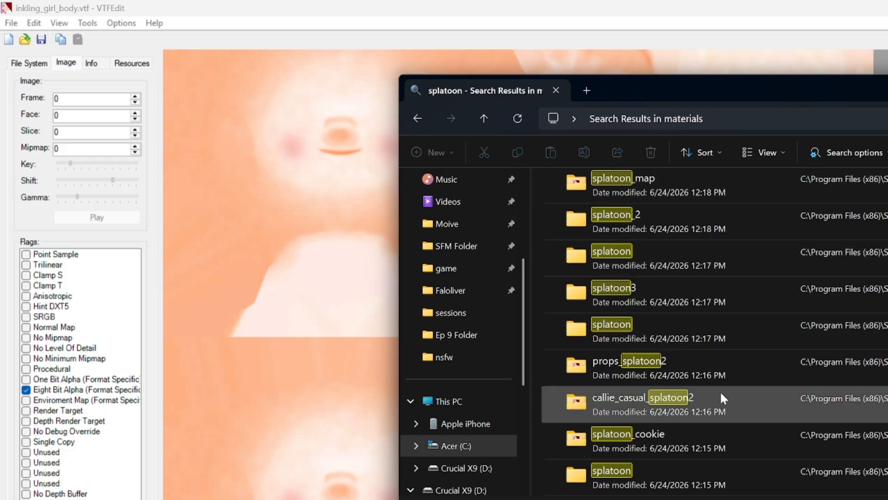
pyautogui.doubleClick(709, 360)
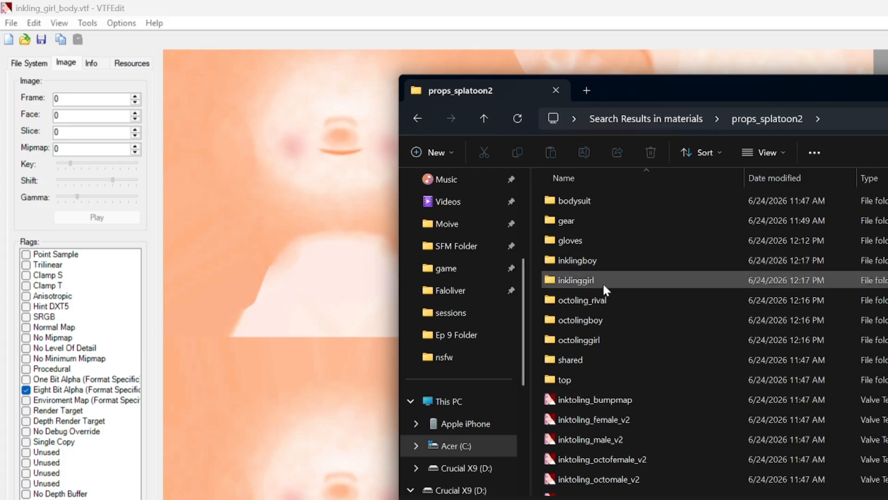
# Open the inklinggirl folder and open the inkling_girl_body texture in VTFEdit.
pyautogui.moveTo(604, 286)
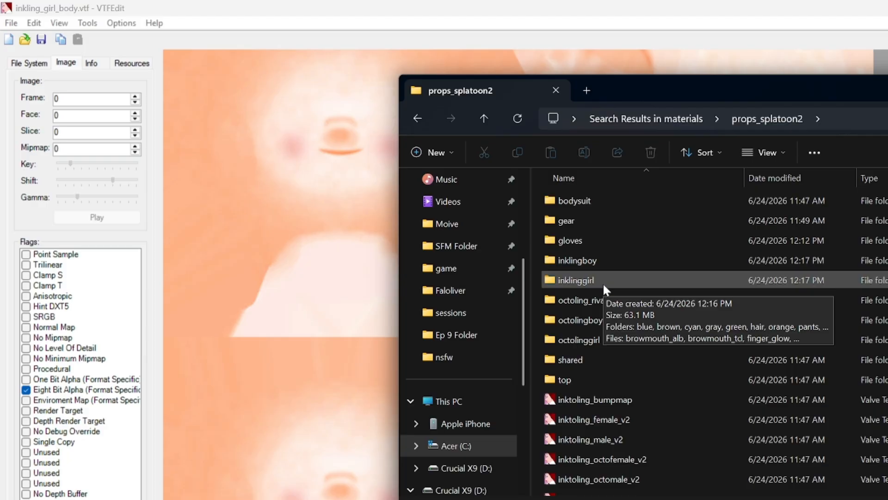
pyautogui.doubleClick(603, 282)
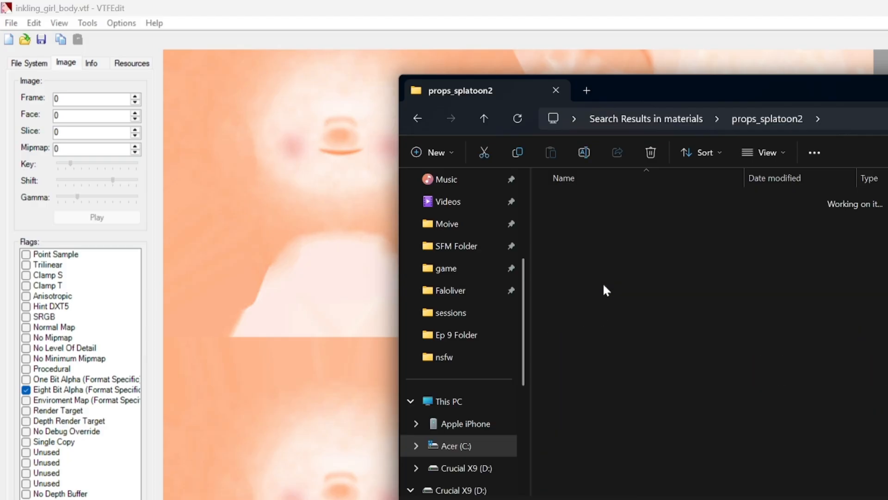
pyautogui.scroll(-2, 622, 254)
pyautogui.scroll(-1, 623, 258)
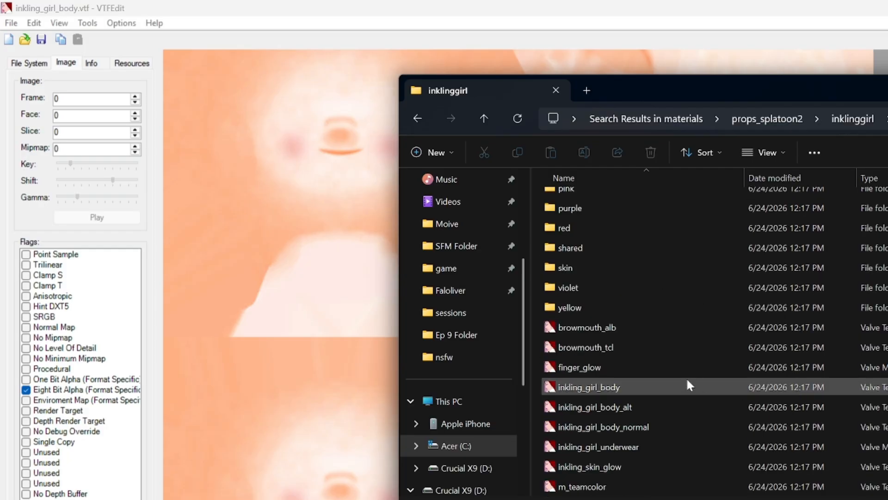
pyautogui.doubleClick(648, 387)
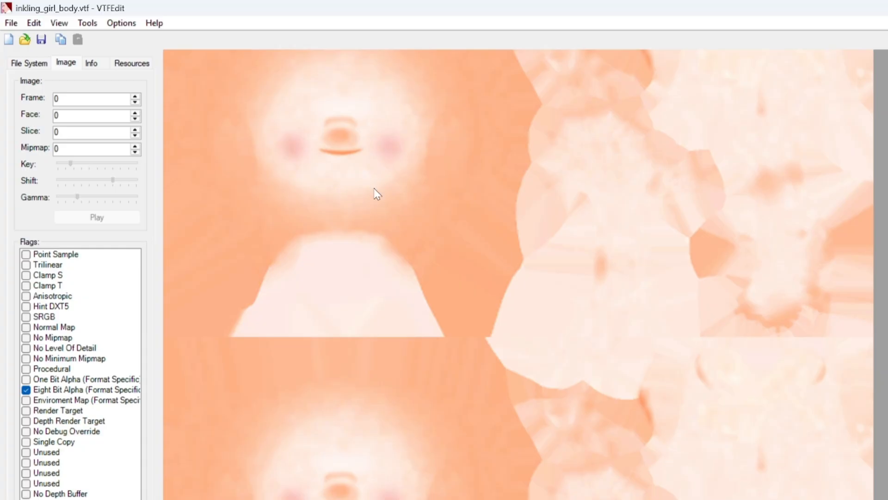
# Copy the inkling_girl_body texture image and paste it into the blank Paint.NET image, expanding the canvas to fit.
pyautogui.click(35, 22)
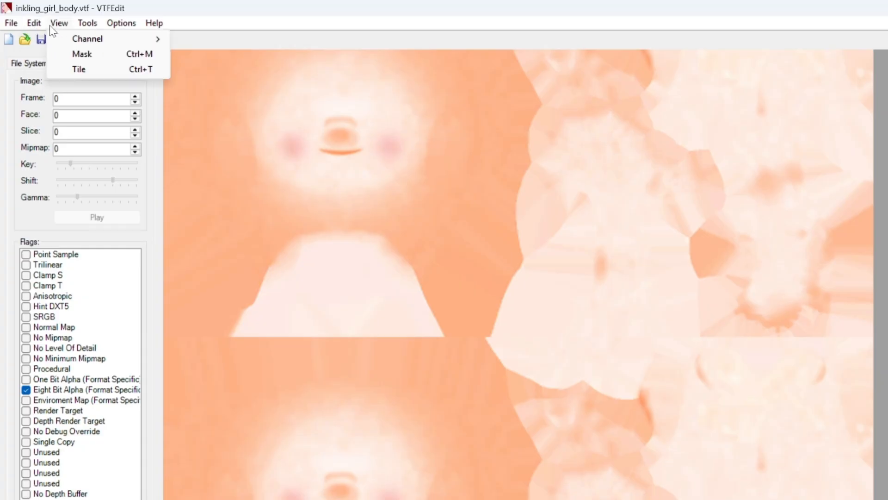
pyautogui.click(36, 39)
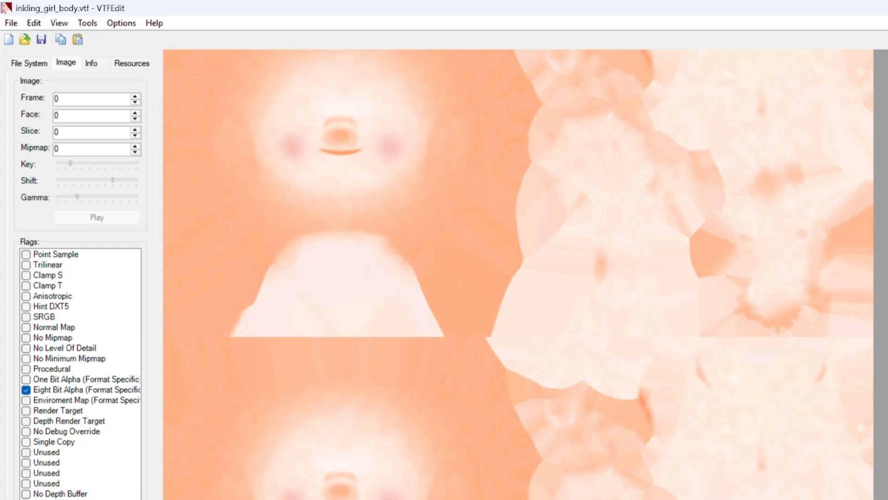
pyautogui.hotkey('alt', 'Tab')
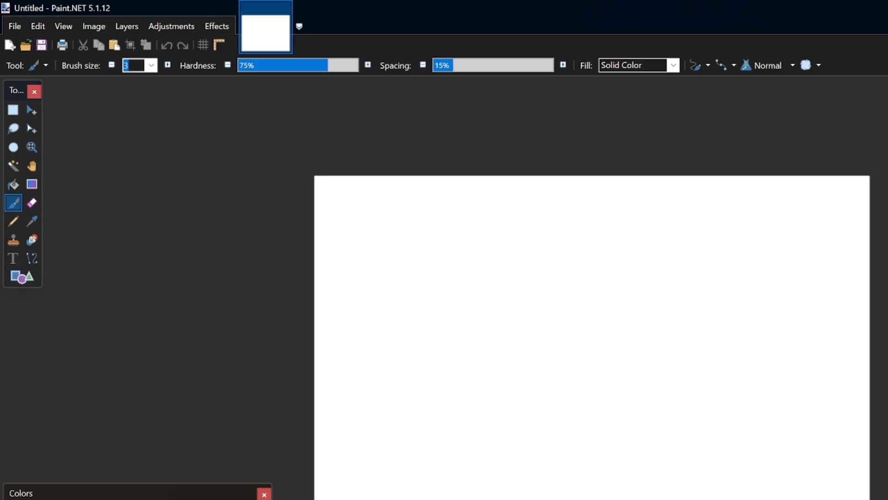
pyautogui.hotkey('ctrl', 'v')
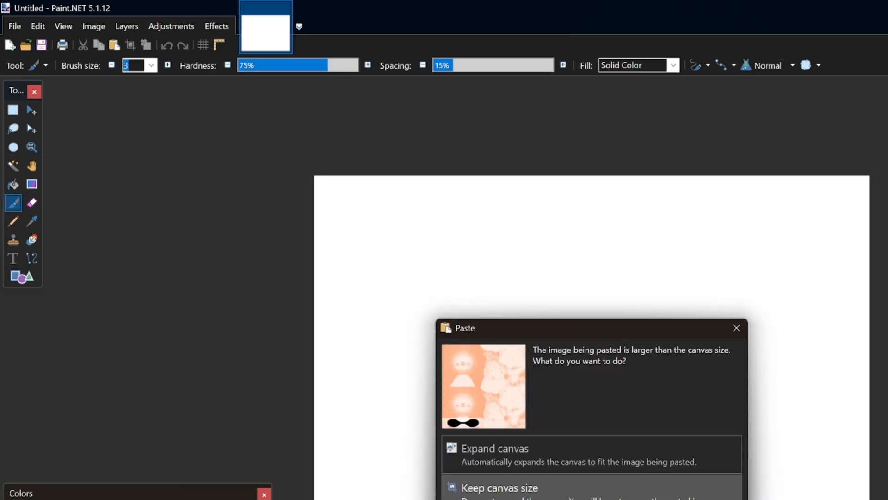
pyautogui.click(599, 465)
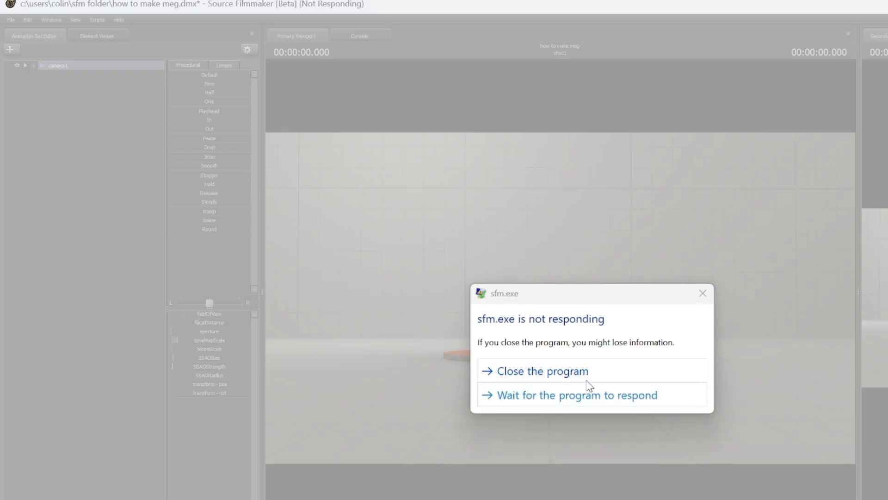
# Close the unresponsive Source Filmmaker program and create a new session named "how to make meg" in the restarted application.
pyautogui.click(703, 294)
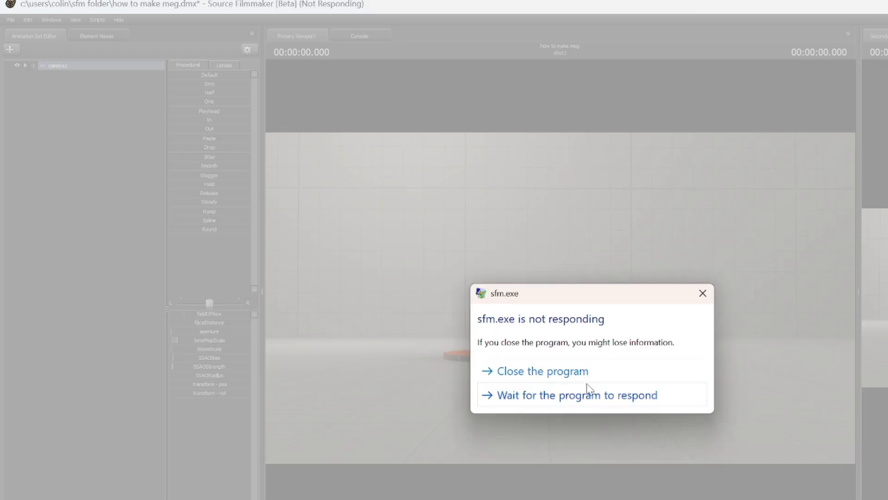
pyautogui.click(584, 374)
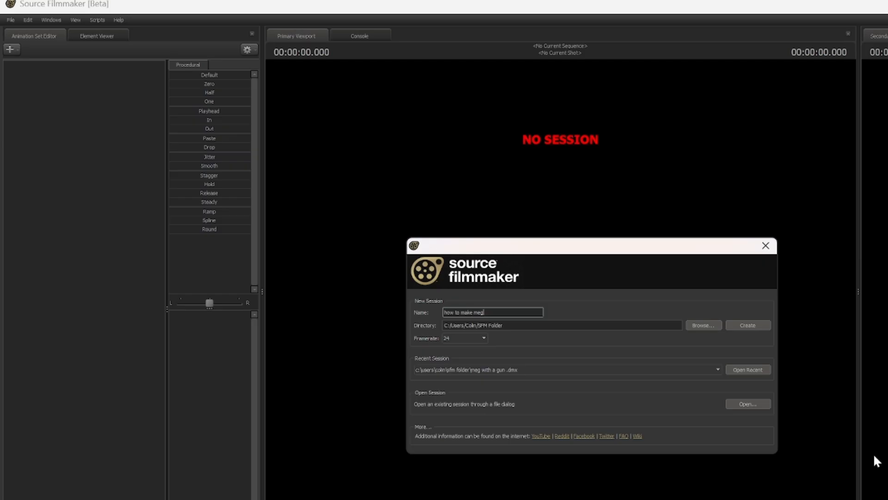
pyautogui.click(753, 323)
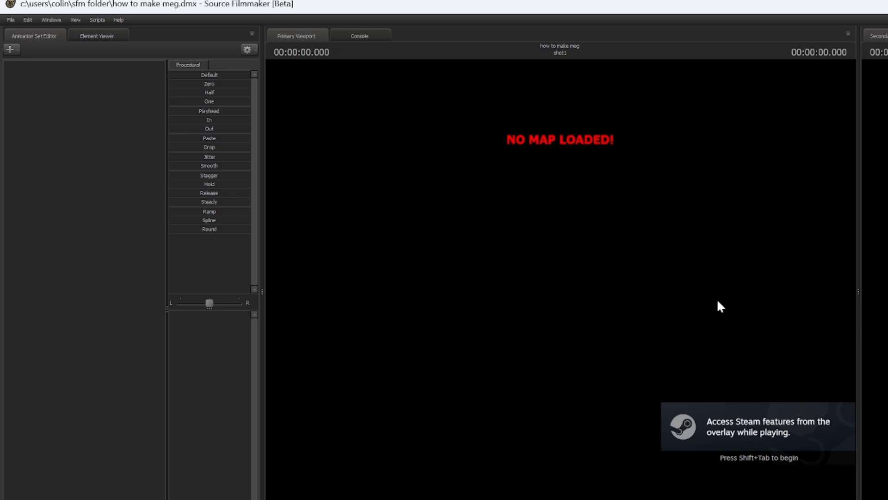
# Load the stage.bsp map and accept the queued workshop download of Splatoon 3 Grand Festival Heagear.
pyautogui.rightClick(490, 212)
pyautogui.click(548, 294)
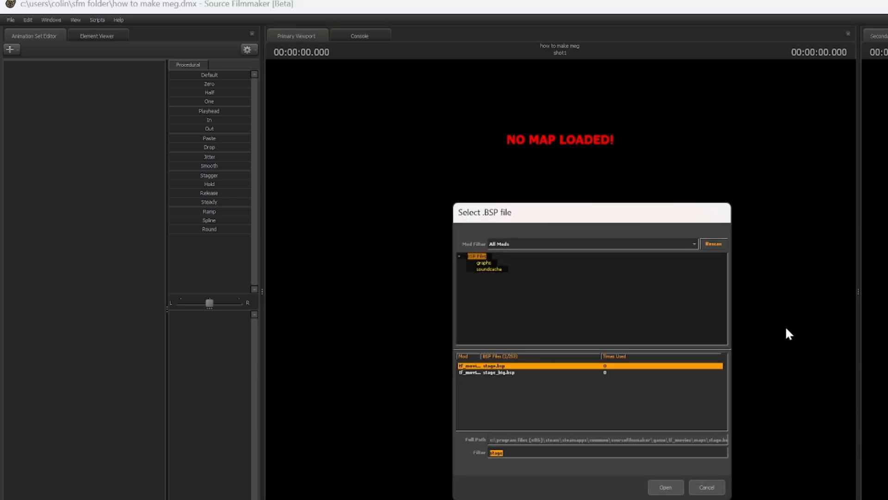
pyautogui.click(669, 488)
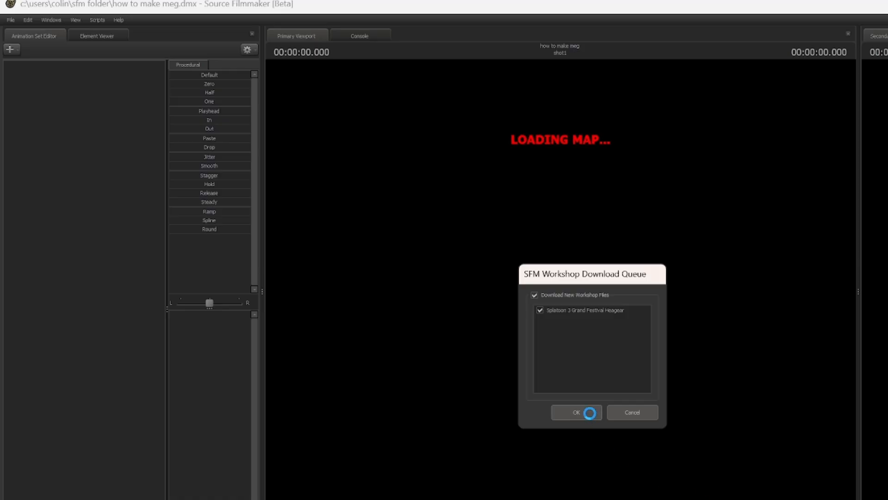
pyautogui.click(589, 414)
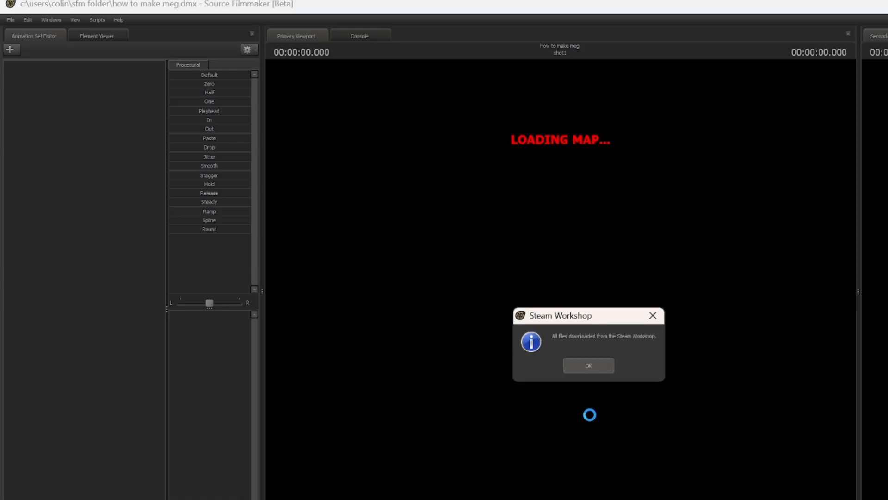
pyautogui.click(598, 369)
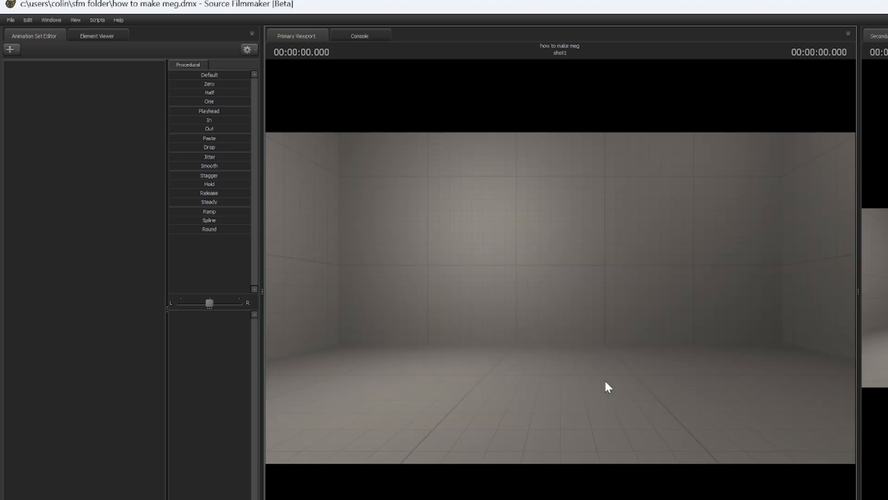
# Create an animation set for a new camera and position the camera to frame the orange platform on the stage.
pyautogui.rightClick(87, 139)
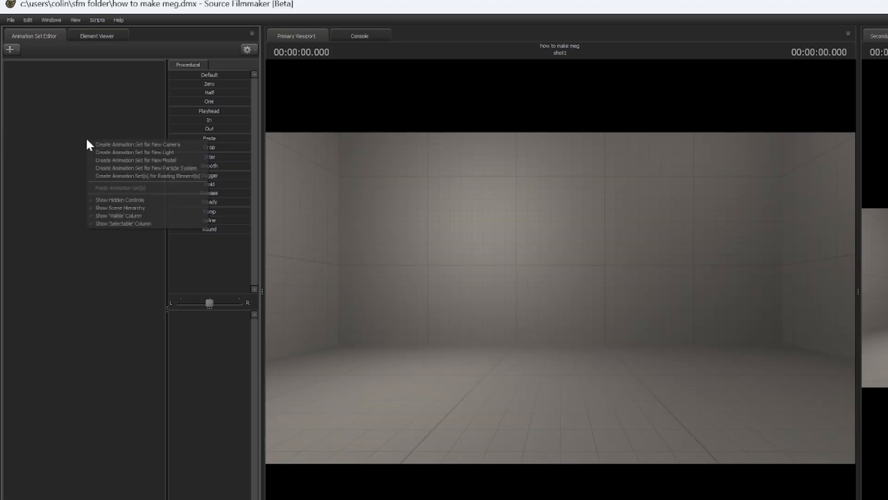
pyautogui.click(121, 140)
pyautogui.click(64, 68)
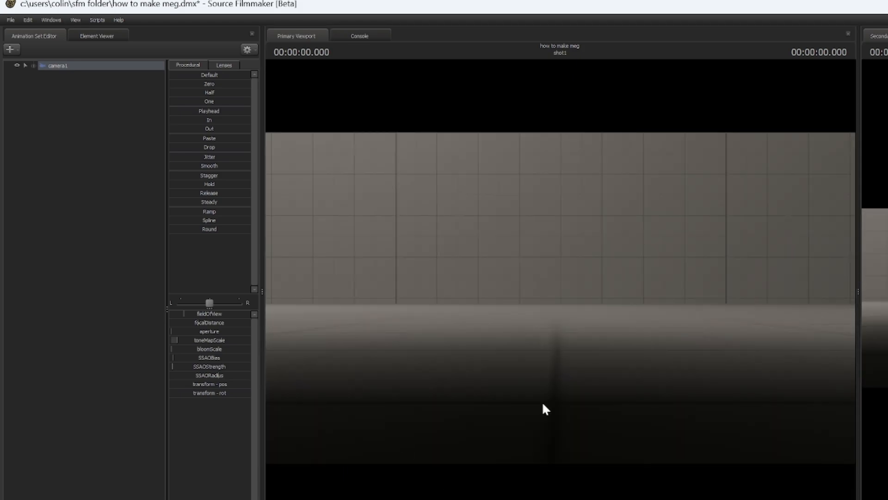
pyautogui.press('s')
pyautogui.moveTo(543, 408); pyautogui.dragTo(543, 380)
pyautogui.press('w')
pyautogui.press('s')
# Start an animation set for a new model and filter the model files by "splatoon girl cyan".
pyautogui.rightClick(95, 144)
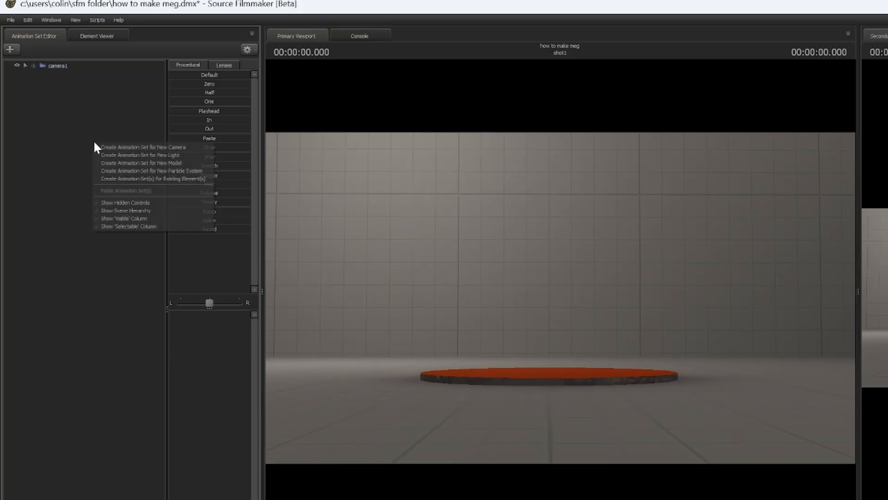
pyautogui.click(176, 163)
pyautogui.write('splat')
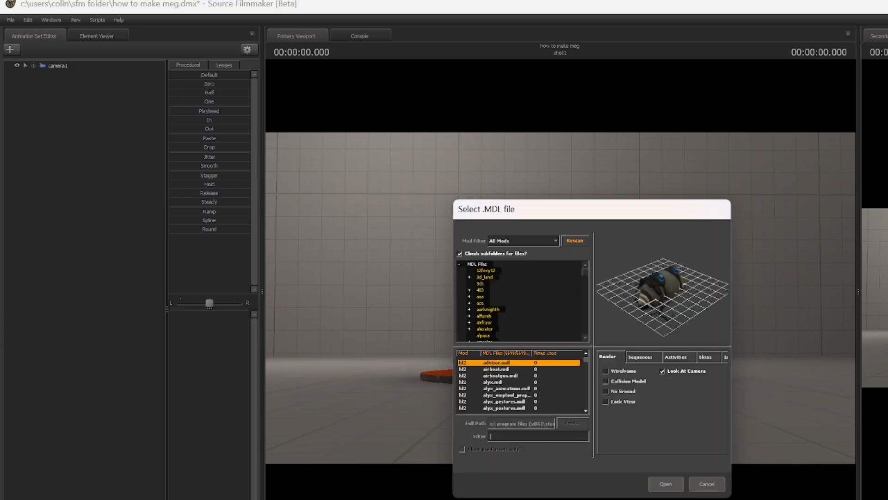
pyautogui.write('oo')
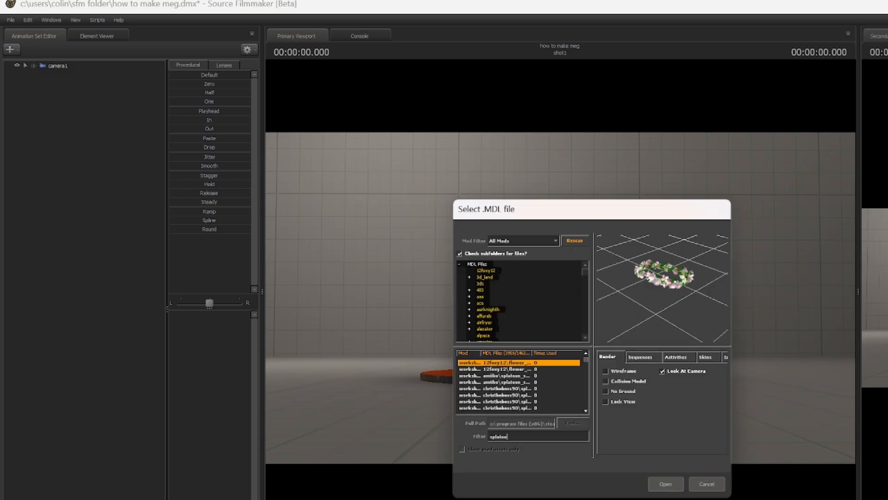
pyautogui.write('n ink')
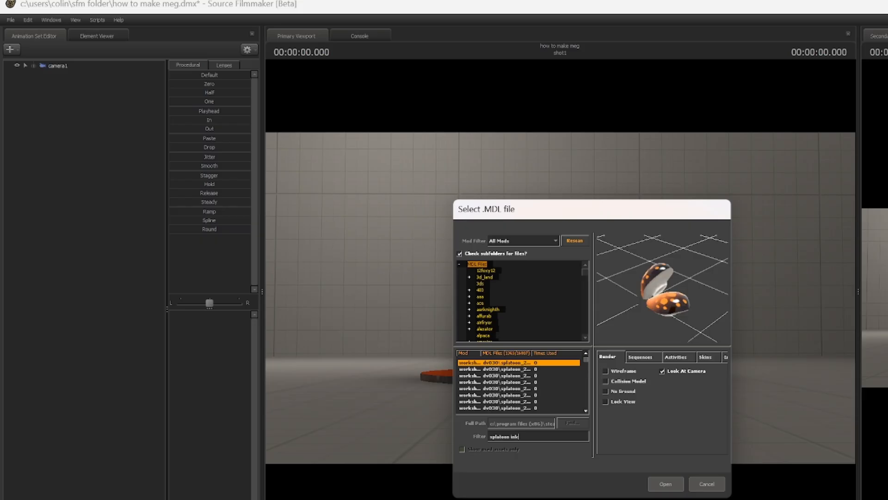
pyautogui.write('l')
pyautogui.write('in')
pyautogui.press('BackSpace')
pyautogui.press('BackSpace')
pyautogui.press('BackSpace')
pyautogui.write('gir')
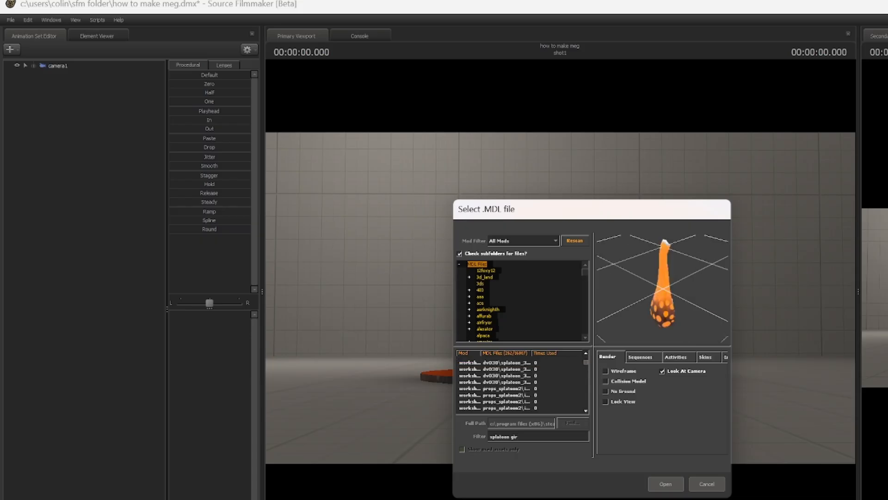
pyautogui.write('l c')
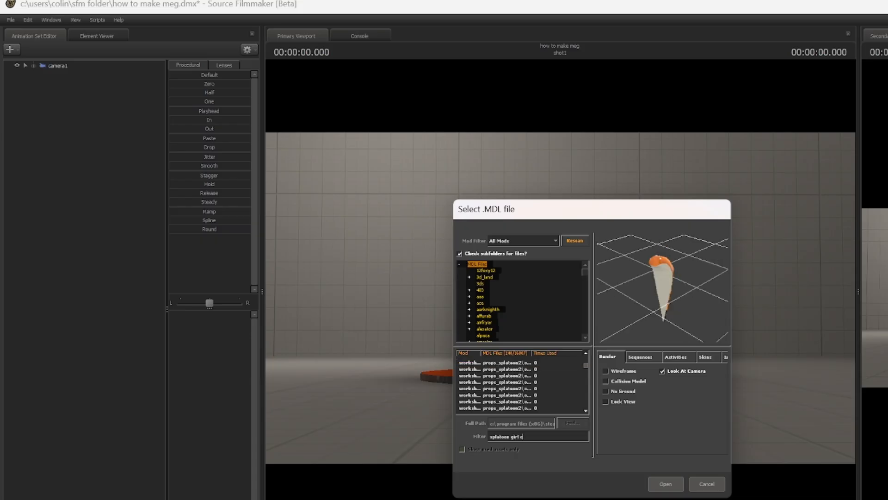
pyautogui.write('yan')
# Load the inkling_girl_hair6_cyaneye model from the filtered list and select its animation set.
pyautogui.press('Down')
pyautogui.press('Down')
pyautogui.press('Down')
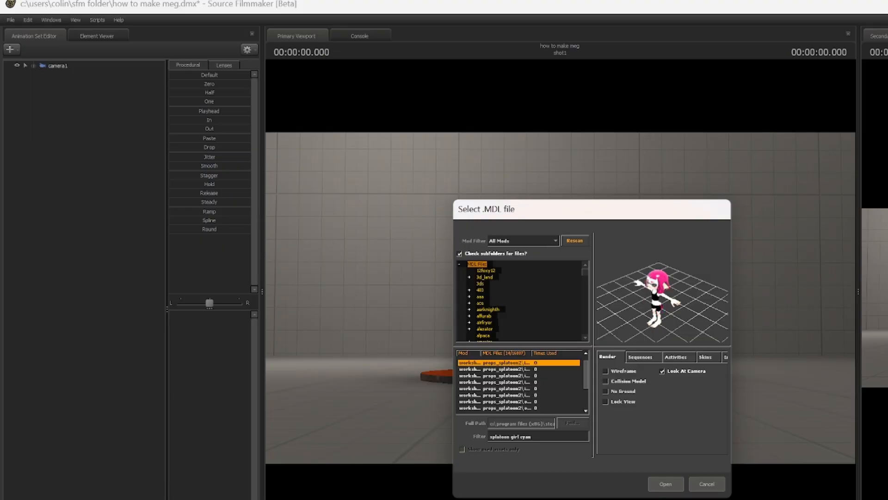
pyautogui.press('Down')
pyautogui.press('Down')
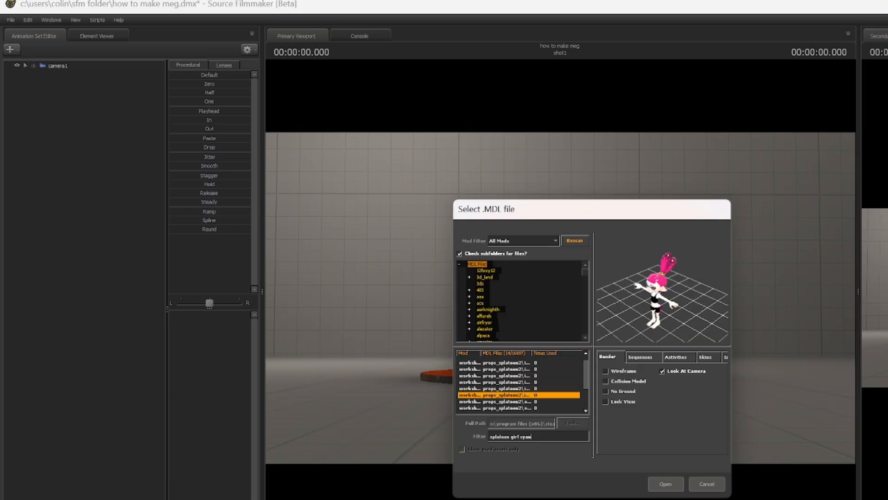
pyautogui.click(682, 483)
pyautogui.click(98, 76)
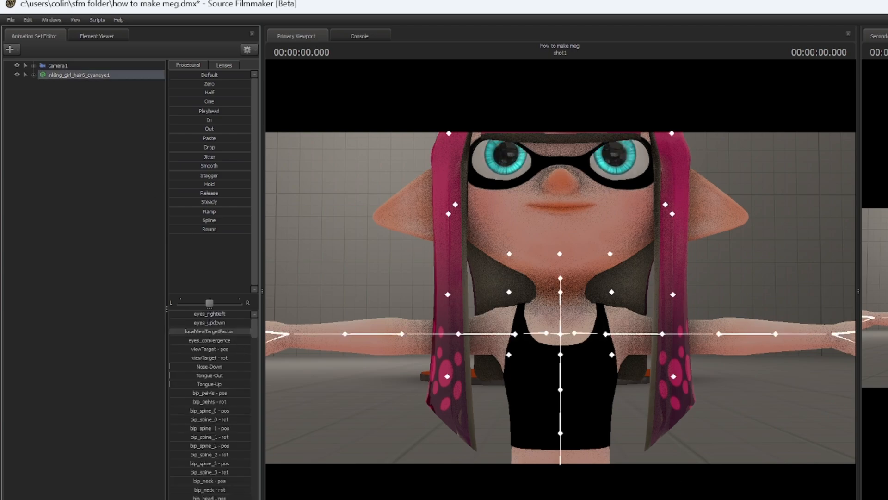
# Move the inkling girl by her root control across the stage floor and reframe the camera on her upper body.
pyautogui.click(781, 493)
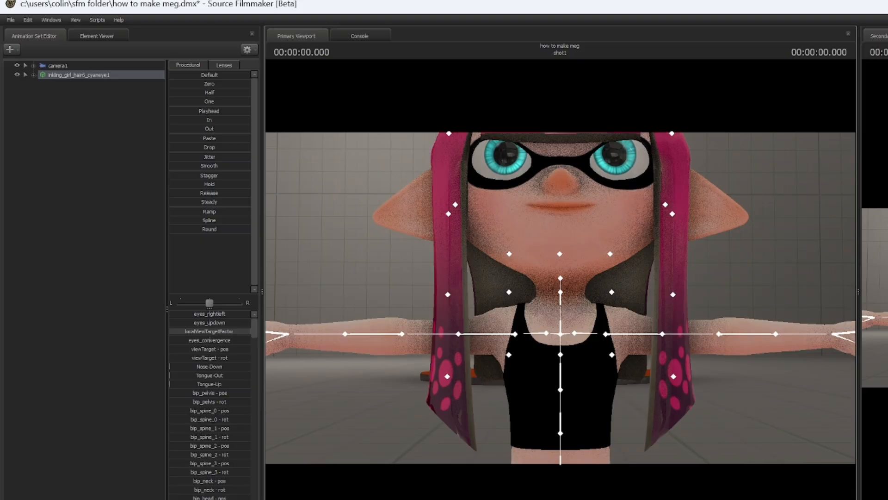
pyautogui.moveTo(561, 298); pyautogui.dragTo(588, 295)
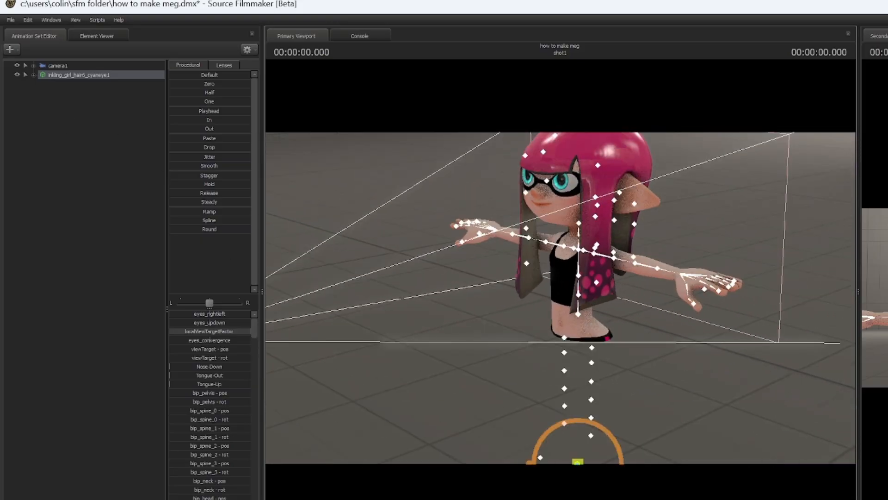
pyautogui.click(365, 498)
pyautogui.moveTo(598, 456); pyautogui.dragTo(886, 320)
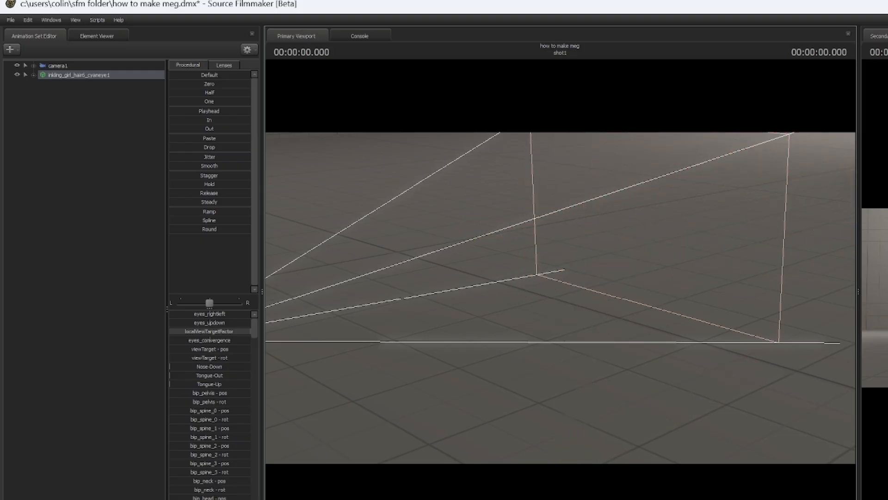
pyautogui.moveTo(560, 298); pyautogui.dragTo(600, 258)
pyautogui.press('w')
pyautogui.moveTo(600, 258); pyautogui.dragTo(612, 183)
pyautogui.press('w')
# Import shot1 from the session file "meg splaatoon oc.dmx" with the Session Importer script.
pyautogui.rightClick(49, 151)
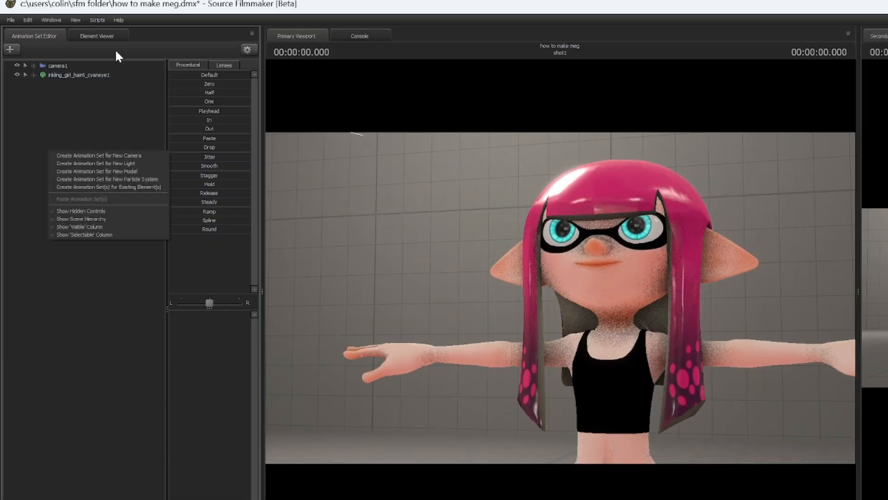
pyautogui.click(98, 20)
pyautogui.click(163, 40)
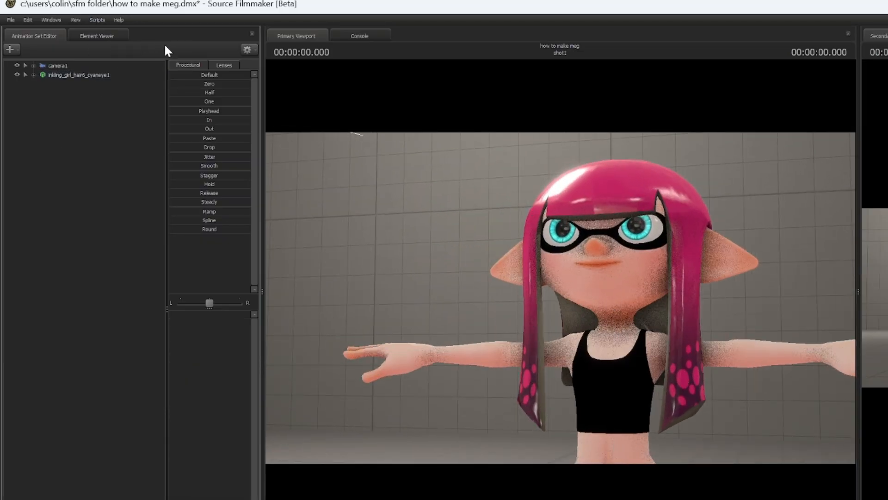
pyautogui.click(670, 301)
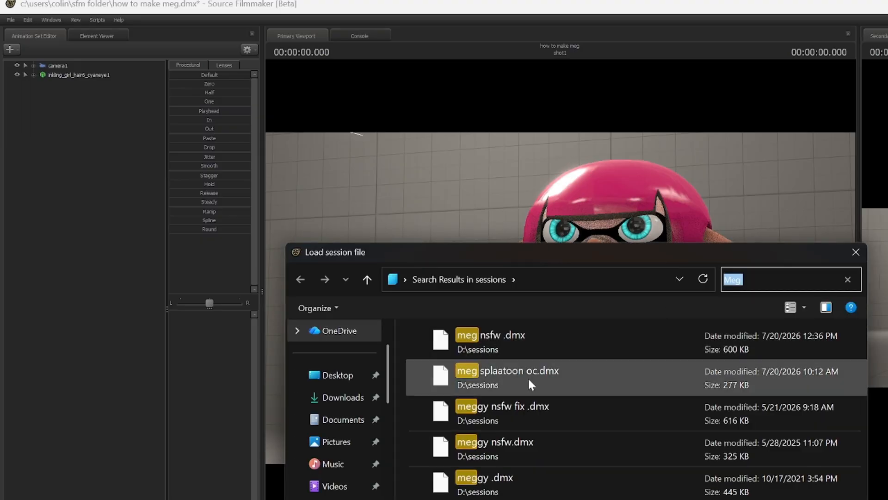
pyautogui.doubleClick(528, 377)
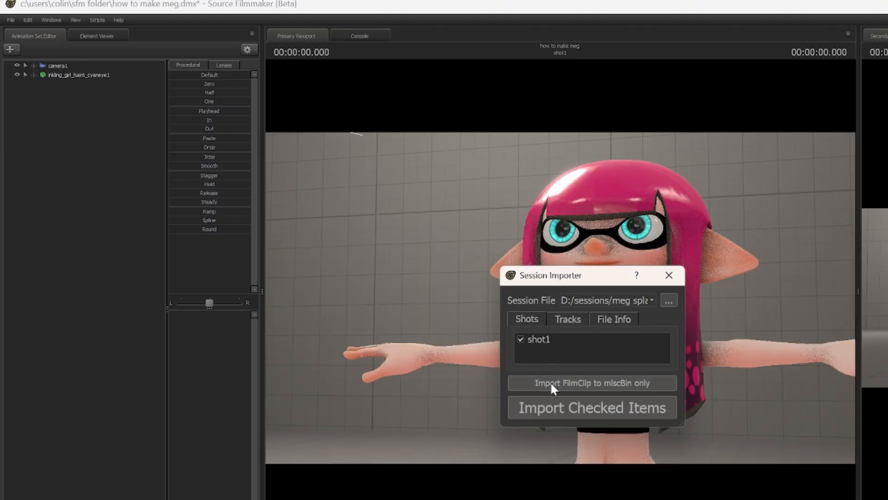
pyautogui.click(548, 407)
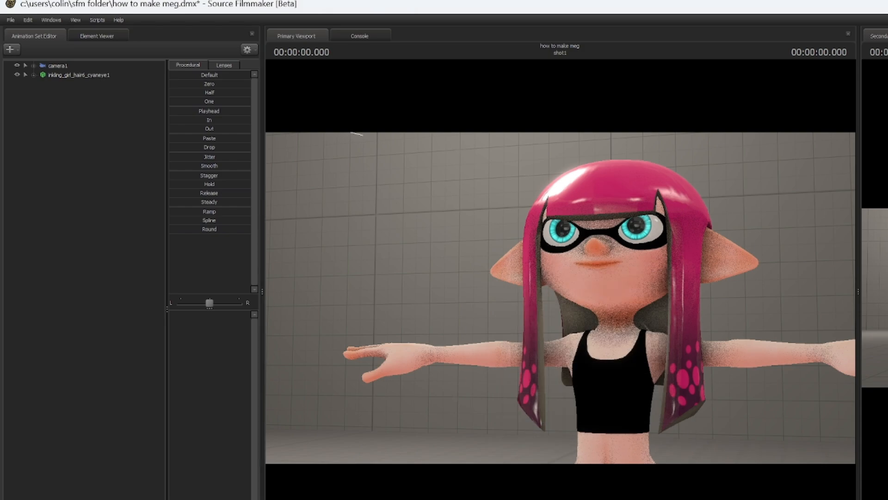
# Copy the imported character's animation sets despite their locked controls, paste them, and undo the paste.
pyautogui.moveTo(49, 176); pyautogui.dragTo(79, 76)
pyautogui.rightClick(79, 76)
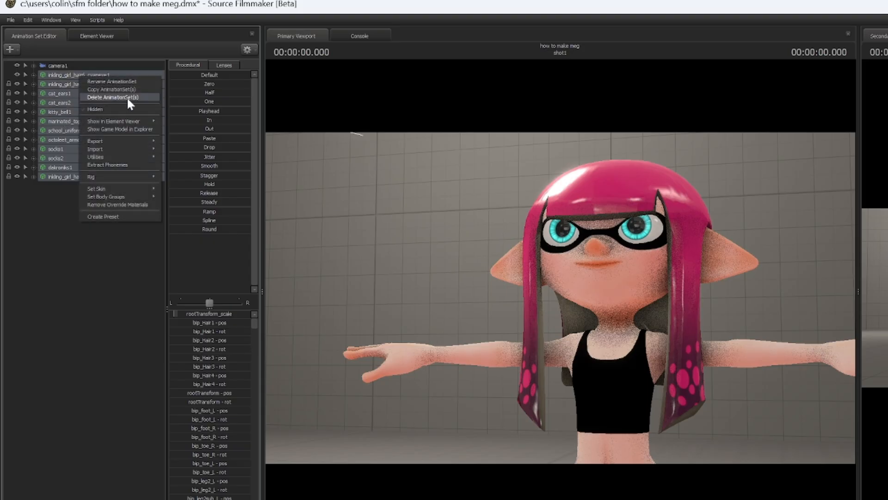
pyautogui.click(125, 93)
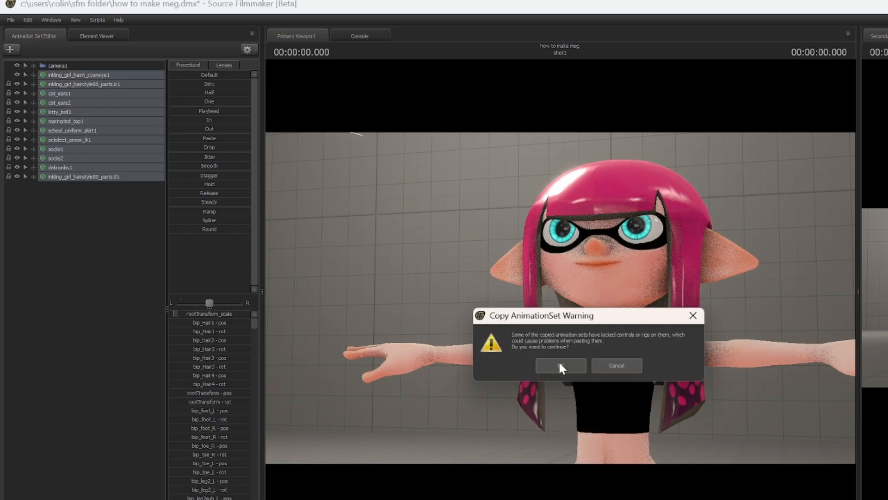
pyautogui.click(559, 364)
pyautogui.click(560, 363)
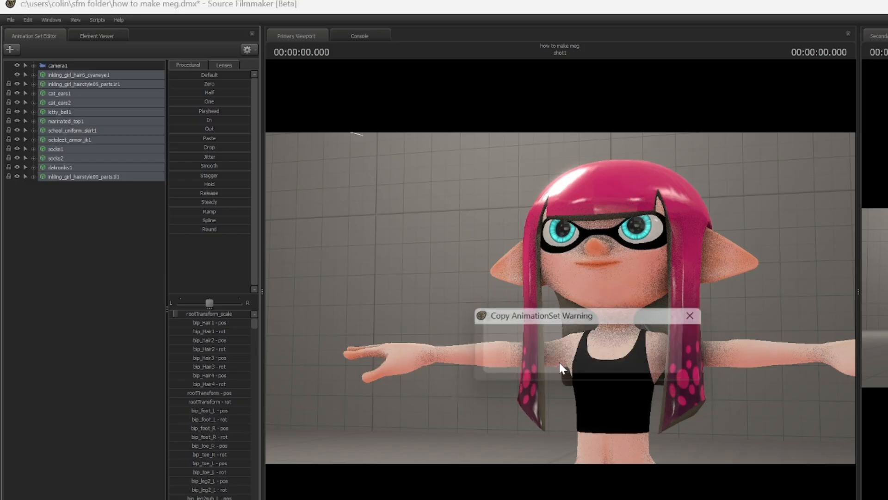
pyautogui.click(559, 363)
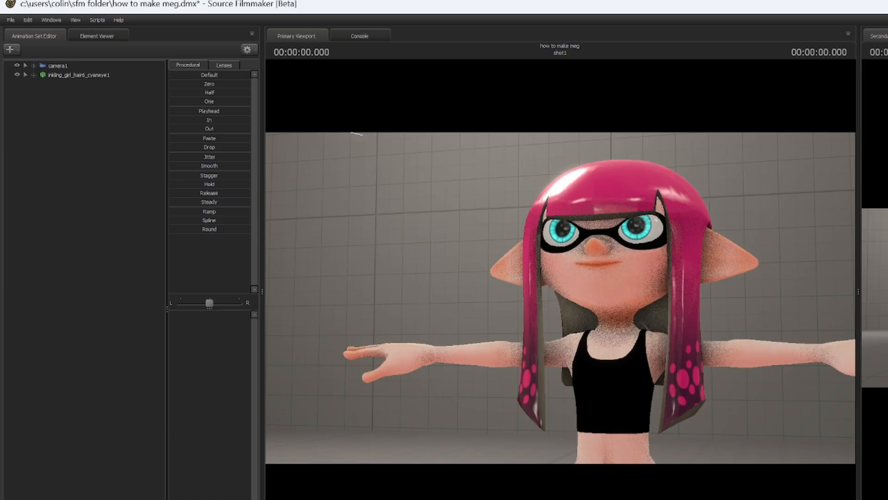
pyautogui.hotkey('ctrl', 'v')
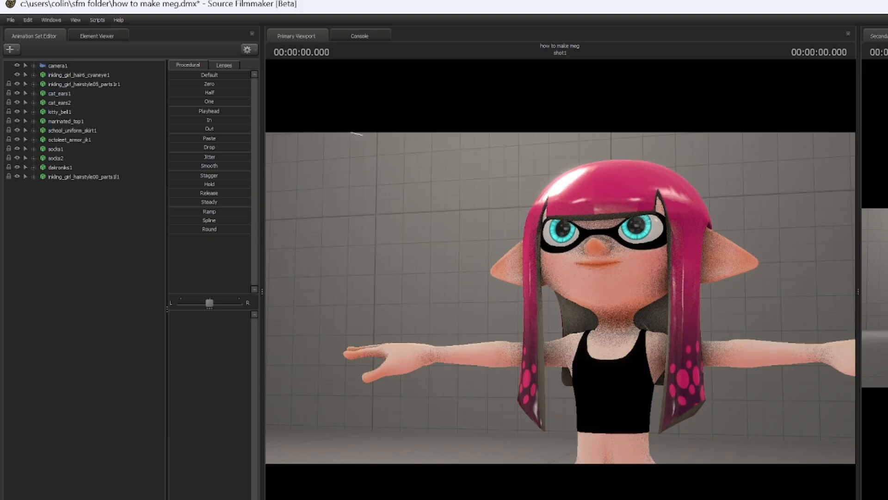
pyautogui.hotkey('ctrl', 'z')
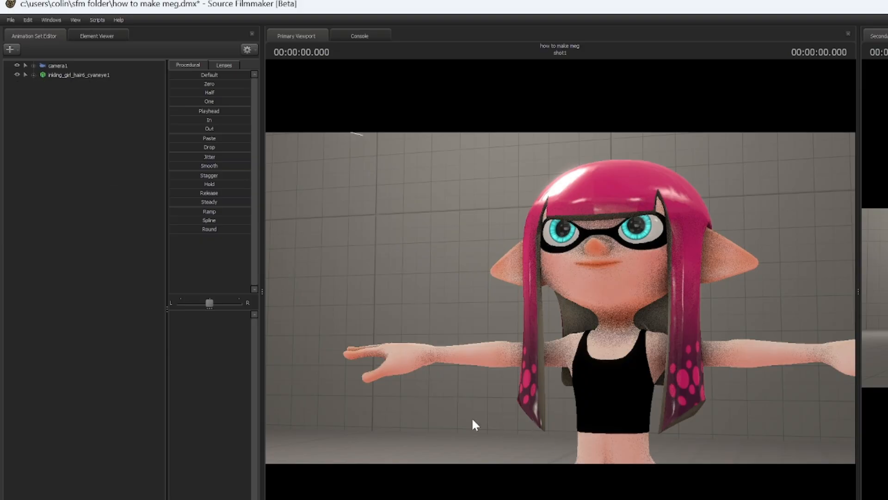
# Add override materials to the inkling_girl_hair6_cyaneye1 animation set.
pyautogui.moveTo(472, 419); pyautogui.dragTo(525, 447)
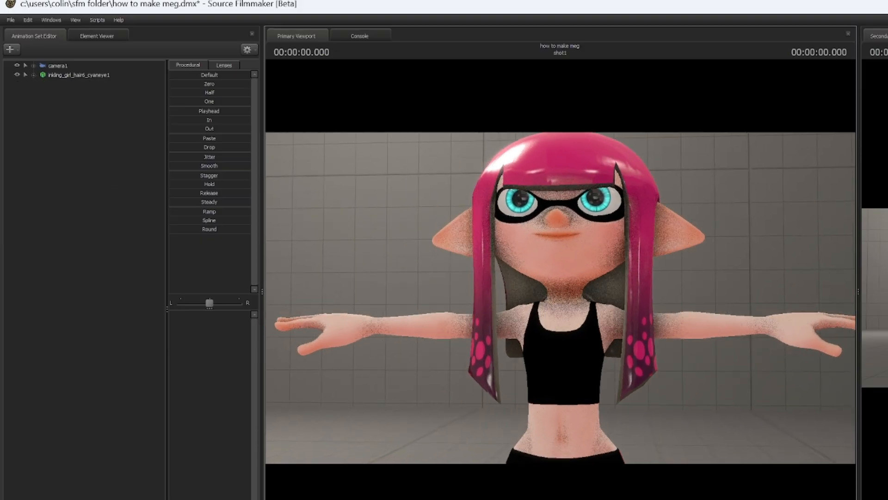
pyautogui.press('w')
pyautogui.moveTo(594, 389); pyautogui.dragTo(559, 299)
pyautogui.press('s')
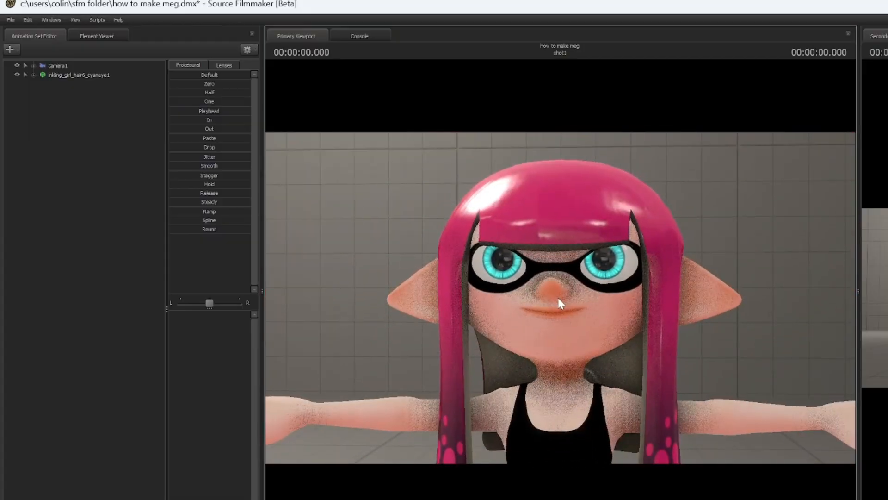
pyautogui.rightClick(90, 72)
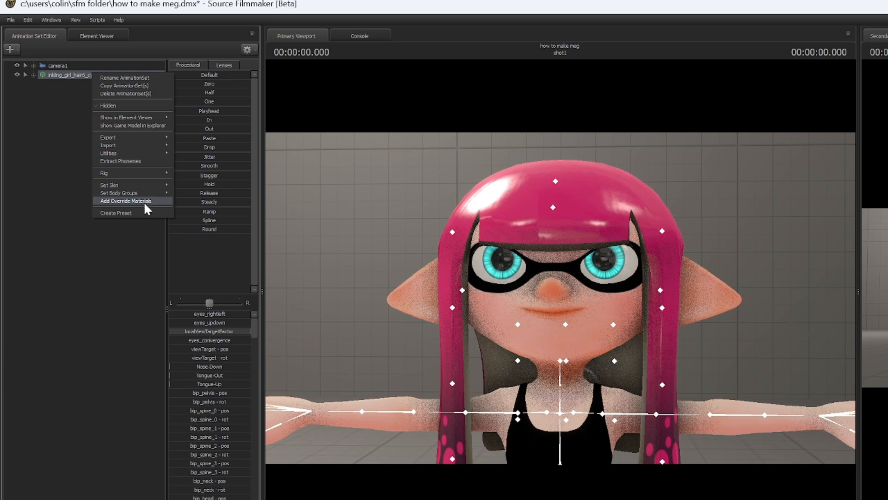
pyautogui.click(144, 201)
# Show the inkling girl's game model in the Element Viewer and expand its materials list.
pyautogui.rightClick(91, 79)
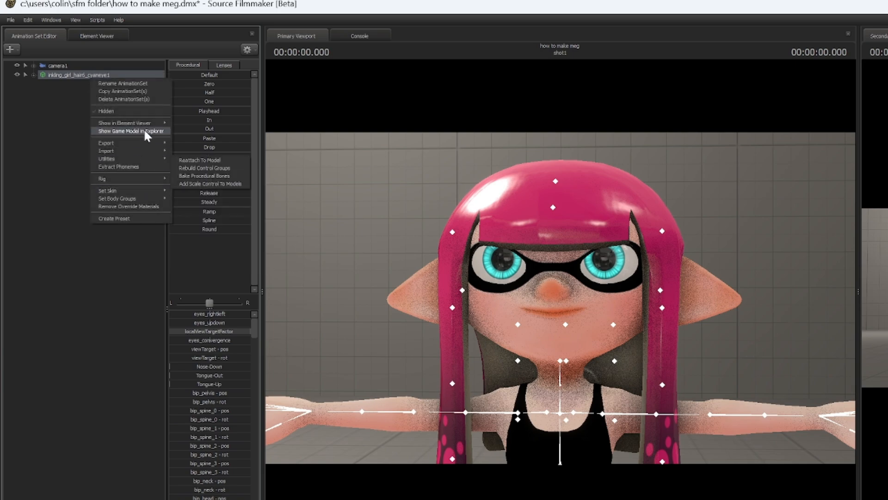
pyautogui.moveTo(139, 123)
pyautogui.click(196, 133)
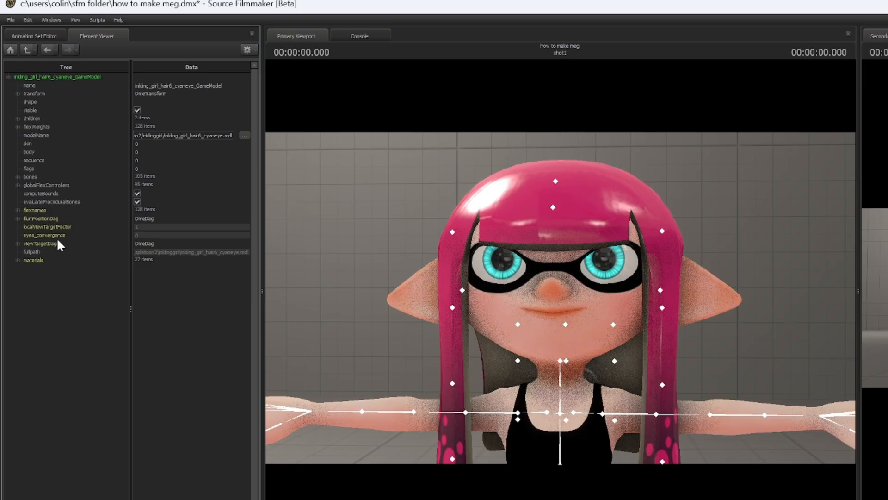
pyautogui.click(18, 260)
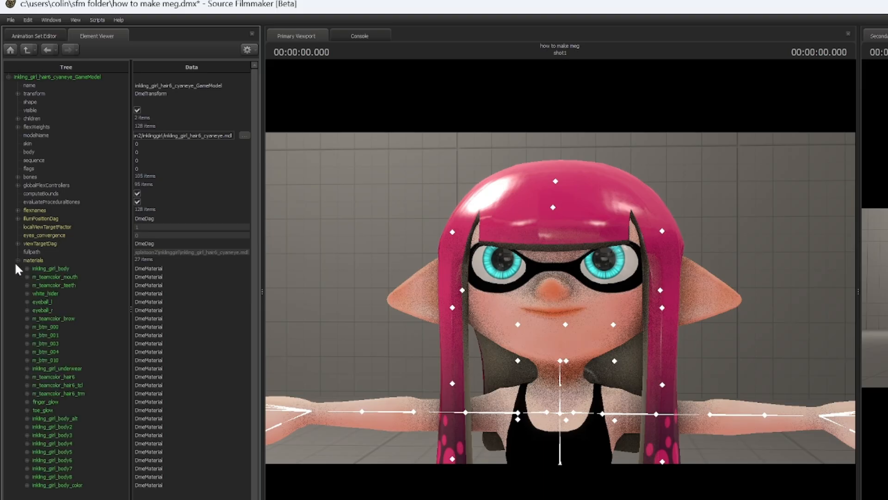
# Set the $colortint_base of the m_teamcolor_mouth material to white and collapse the material.
pyautogui.click(21, 276)
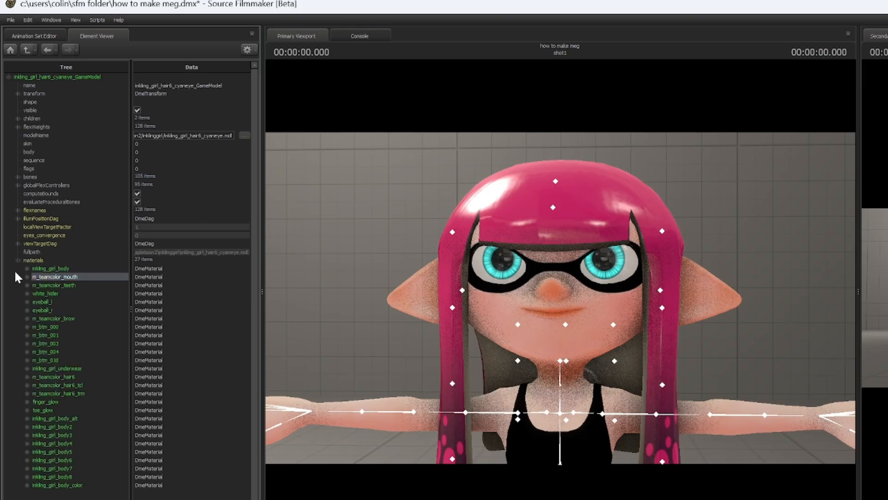
pyautogui.click(27, 277)
pyautogui.click(147, 302)
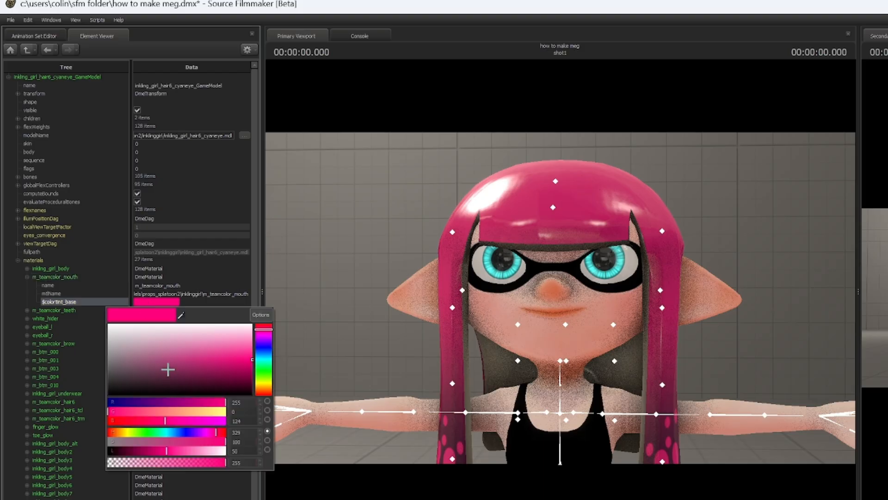
pyautogui.moveTo(168, 369); pyautogui.dragTo(97, 320)
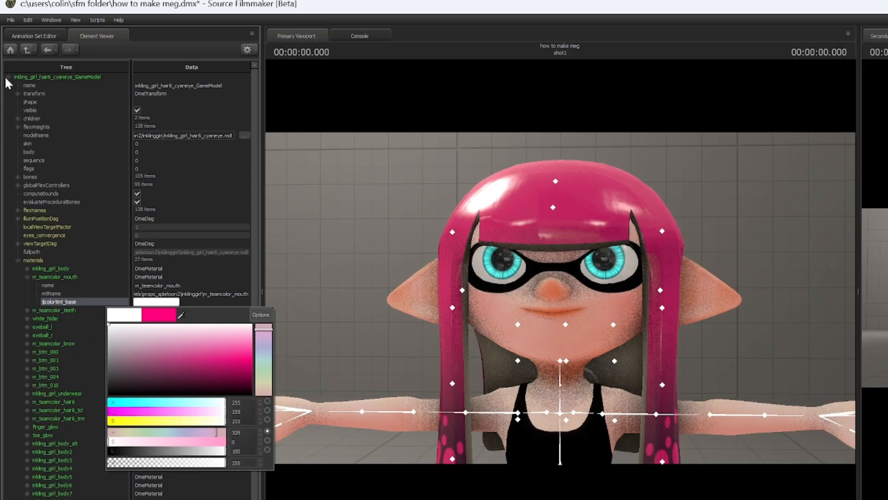
pyautogui.click(27, 277)
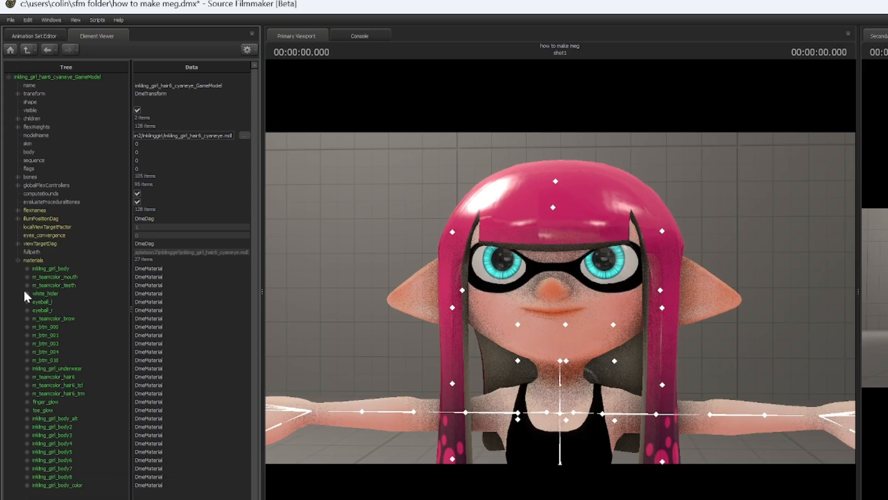
# Show the imported, fully dressed character's inkling_girl_hair6_cyaneye1 game model in the Element Viewer and expand its materials list.
pyautogui.click(36, 37)
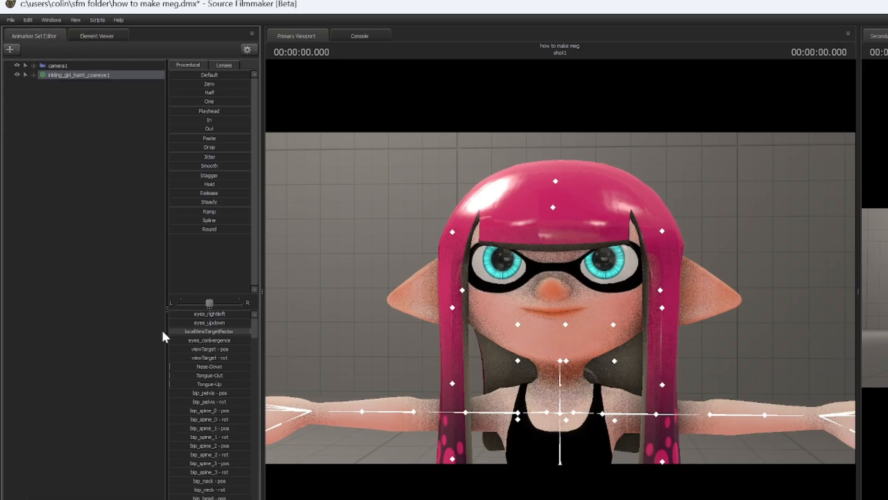
pyautogui.press('F2')
pyautogui.rightClick(680, 498)
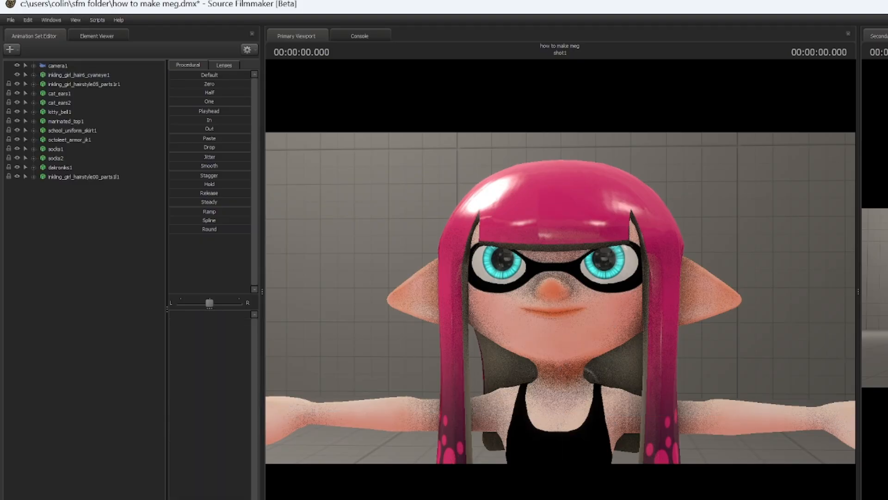
pyautogui.click(104, 75)
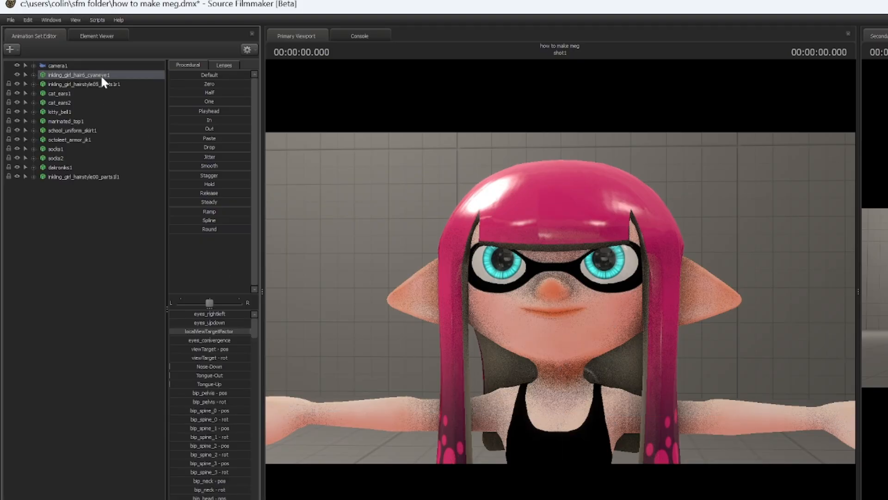
pyautogui.rightClick(102, 75)
pyautogui.moveTo(174, 121)
pyautogui.click(198, 131)
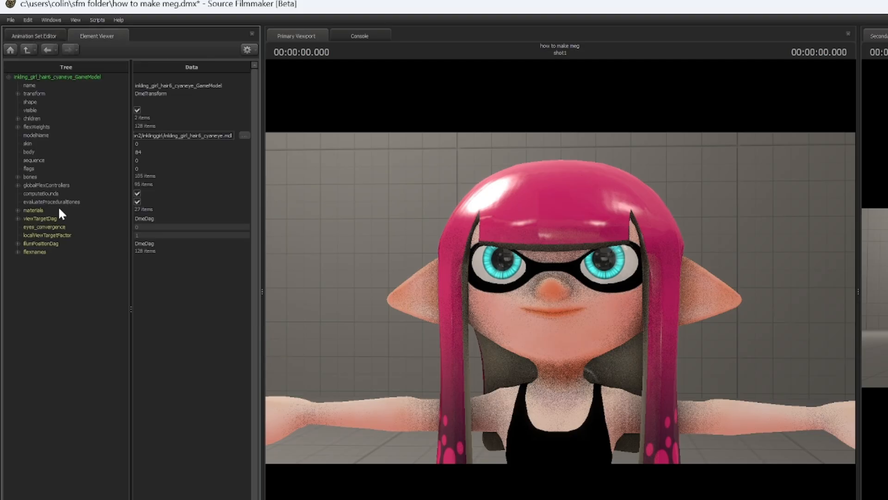
pyautogui.click(18, 211)
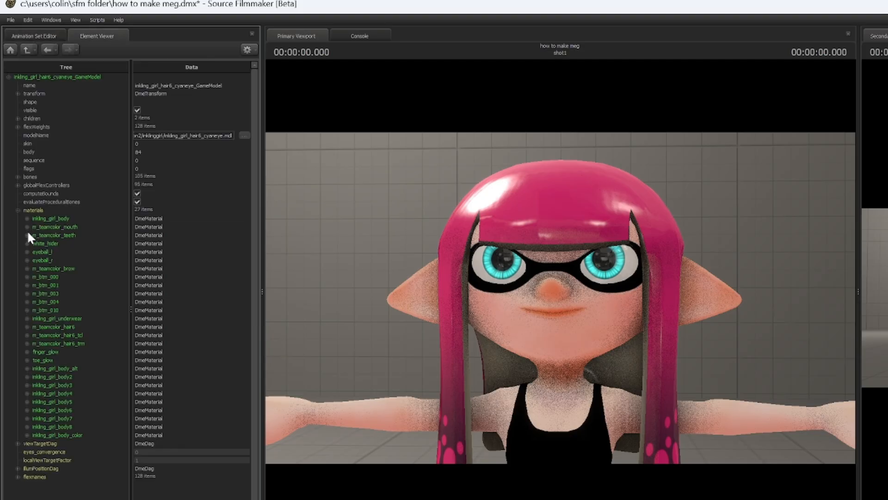
# Copy the $colortint_base colour of the imported character's m_teamcolor_brow material.
pyautogui.click(27, 269)
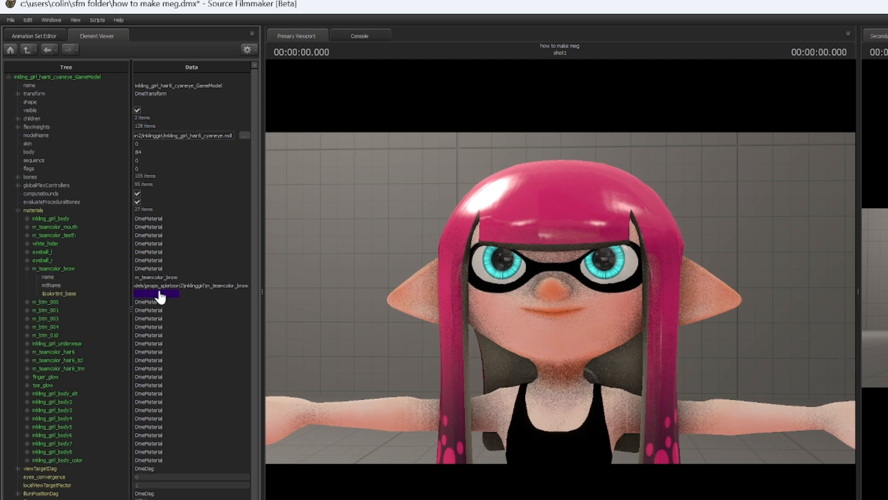
pyautogui.rightClick(159, 291)
pyautogui.click(172, 287)
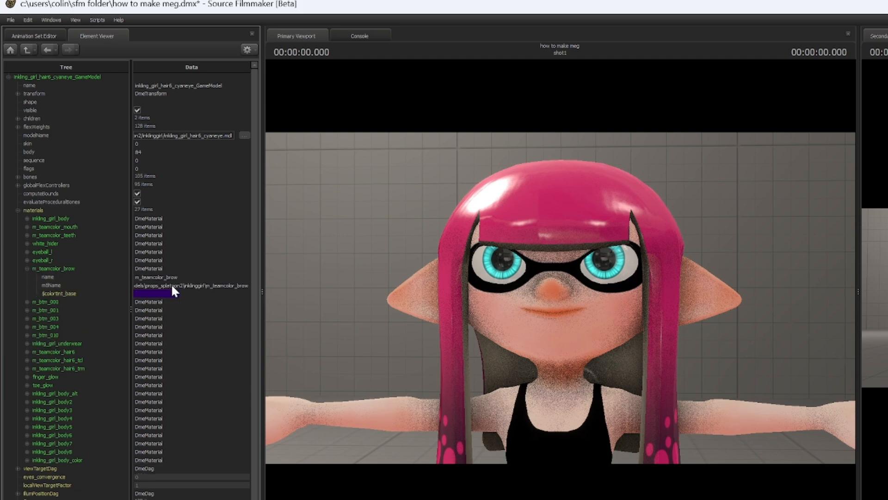
# Return to the scene containing only the camera and inkling girl, show her game model in the Element Viewer, and expand its materials.
pyautogui.click(48, 37)
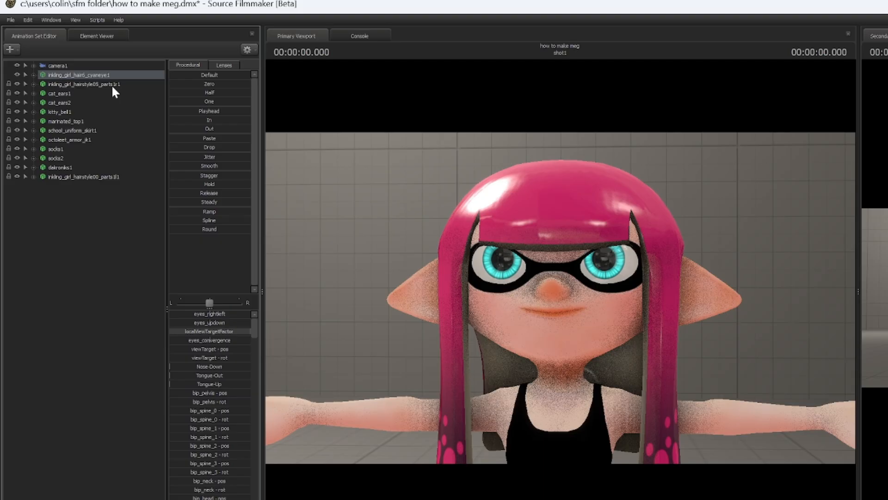
pyautogui.rightClick(64, 230)
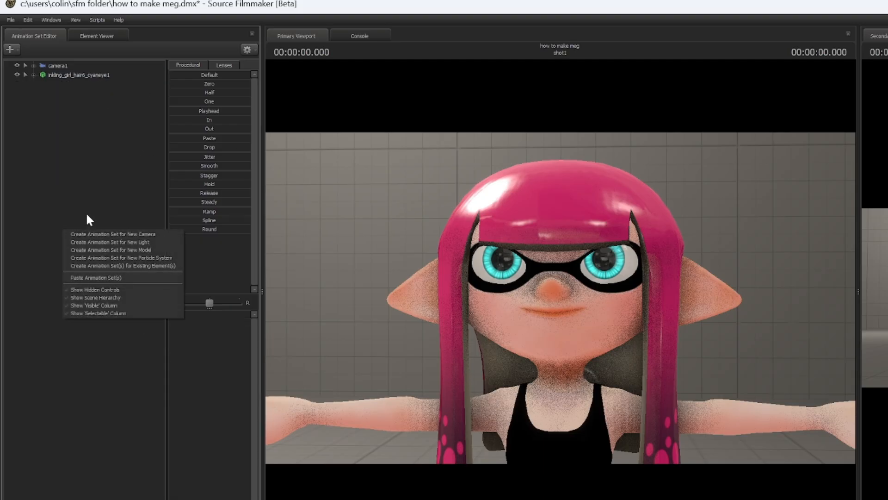
pyautogui.rightClick(87, 74)
pyautogui.moveTo(166, 119)
pyautogui.click(194, 120)
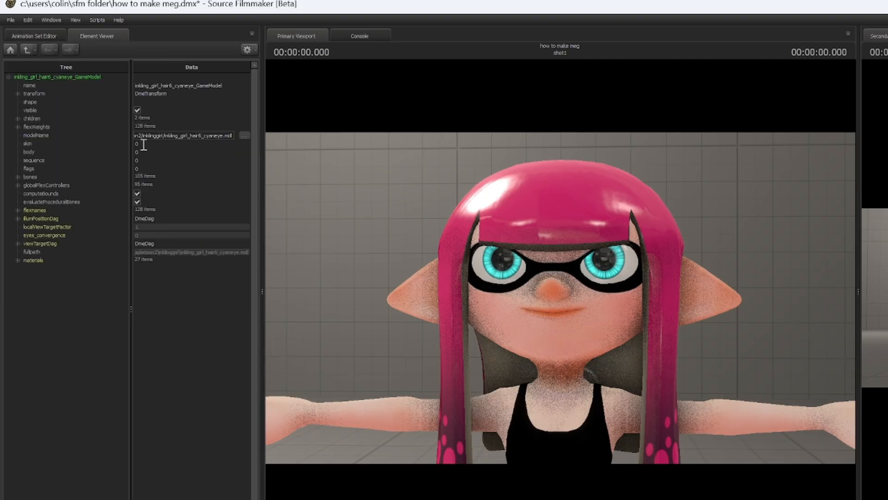
pyautogui.click(18, 261)
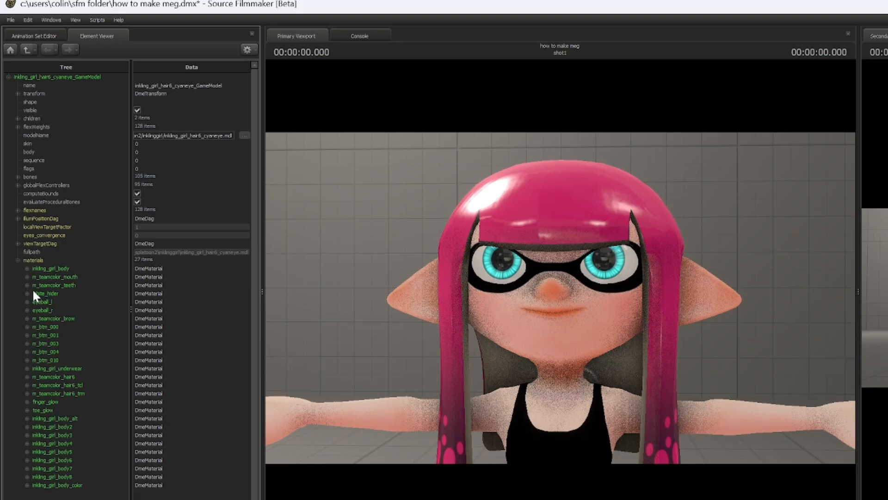
# Paste the copied dark purple into the $colortint_base of the inkling girl's m_teamcolor_brow material and check the model in the viewport.
pyautogui.click(27, 318)
pyautogui.rightClick(137, 343)
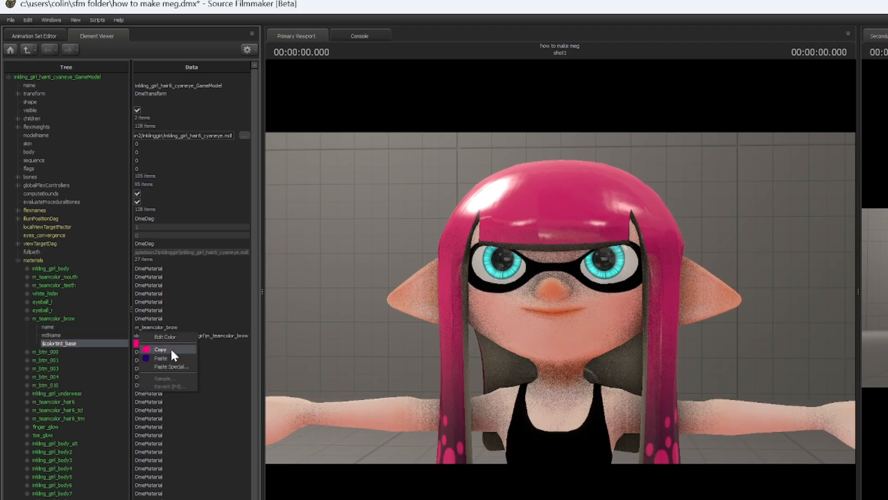
pyautogui.click(162, 358)
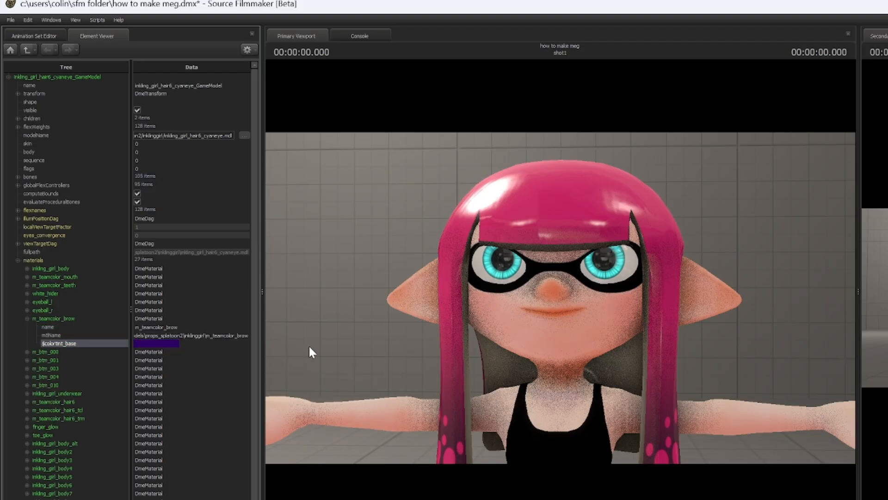
pyautogui.press('s')
pyautogui.moveTo(560, 303)
pyautogui.mouseDown()
pyautogui.moveTo(559, 342)
pyautogui.moveTo(559, 303)
pyautogui.mouseUp()
pyautogui.press('w')
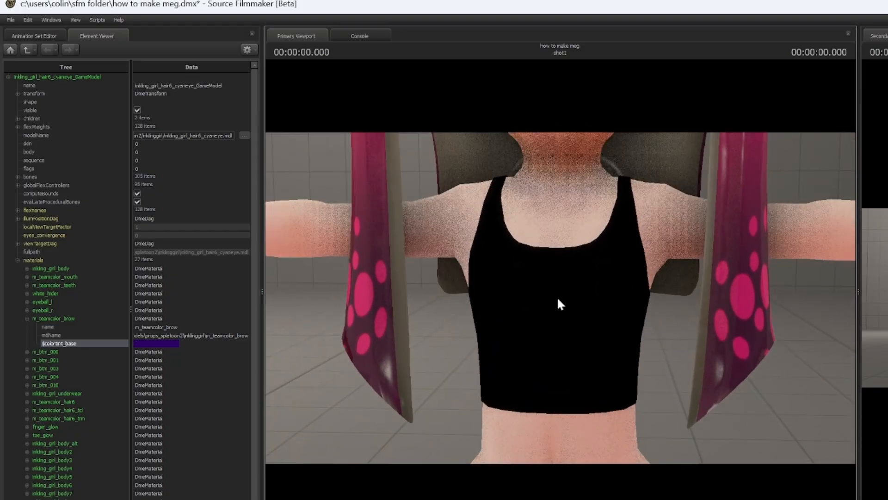
# Switch to Paint.NET, select the blue eye mask on the skin texture with the Magic Wand, and fill it with the brow's dark purple.
pyautogui.click(148, 346)
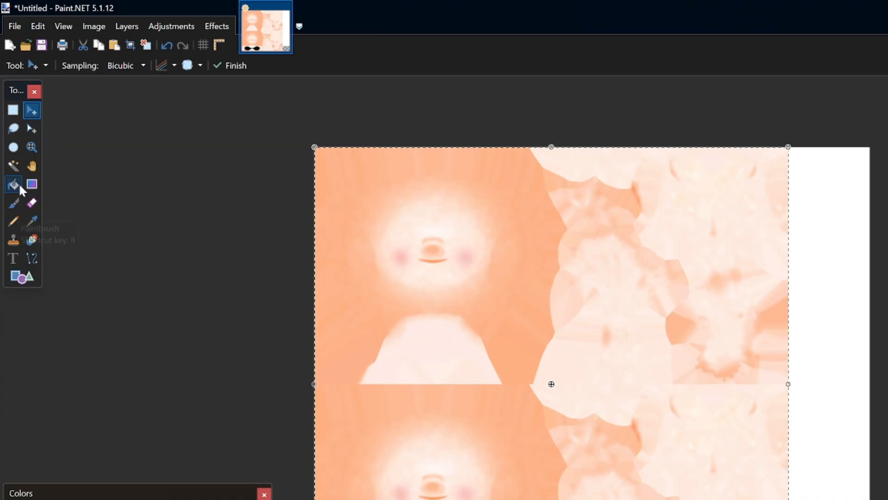
pyautogui.click(15, 169)
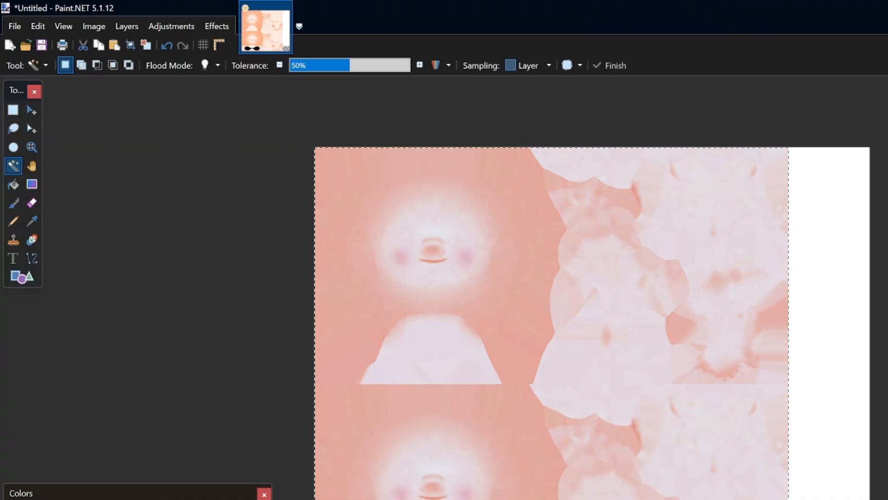
pyautogui.keyDown('ctrl'); pyautogui.scroll(10, 390, 497); pyautogui.keyUp('ctrl')
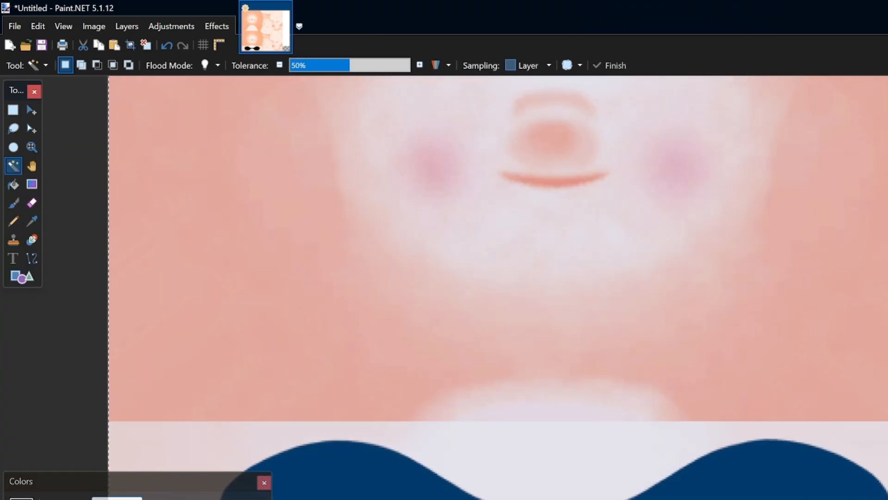
pyautogui.click(390, 498)
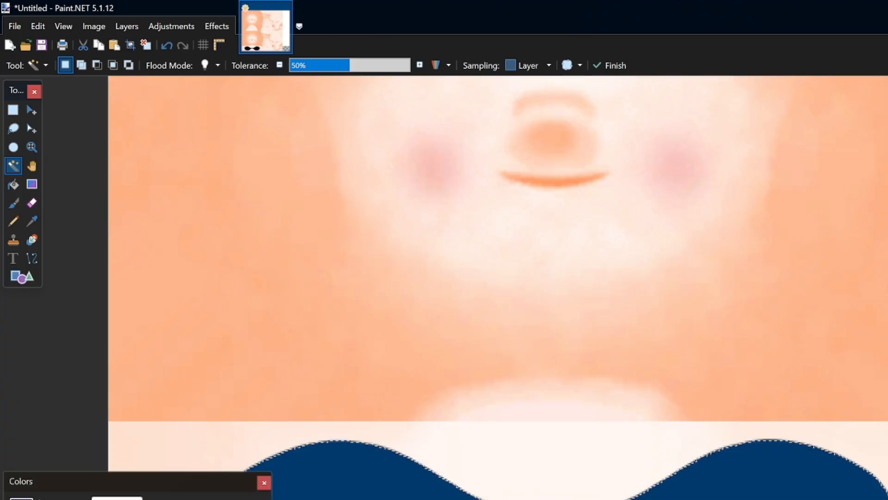
pyautogui.click(13, 184)
pyautogui.press('BackSpace')
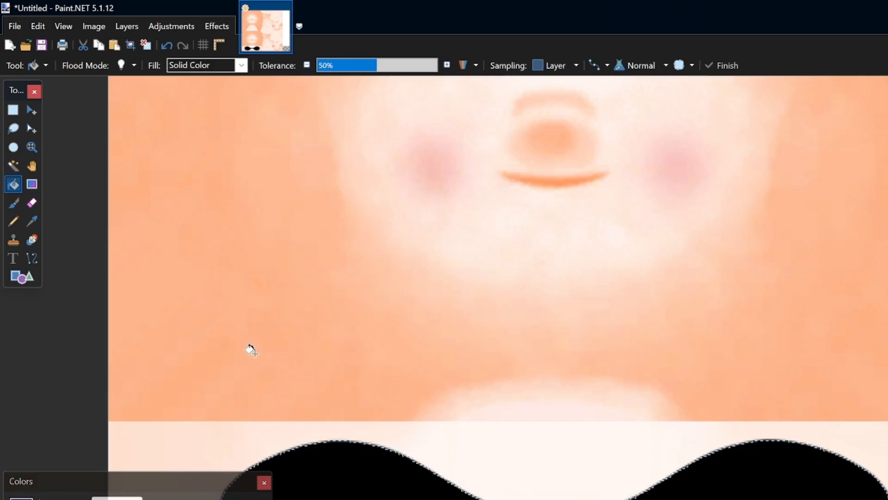
pyautogui.click(370, 491)
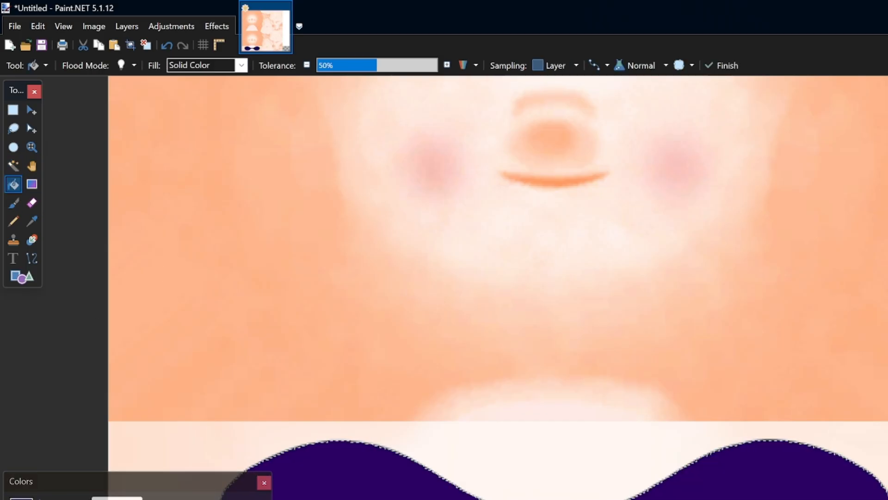
# Select the full skin and eye mask texture area with Rectangle Select, starting from the image's upper-left corner and excluding the blank margin.
pyautogui.keyDown('ctrl'); pyautogui.scroll(-4, 430, 483); pyautogui.keyUp('ctrl')
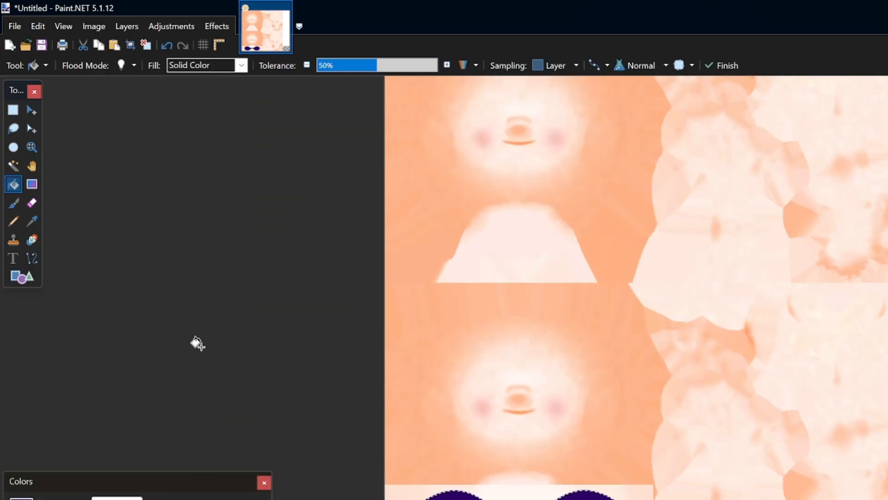
pyautogui.scroll(3, 196, 343)
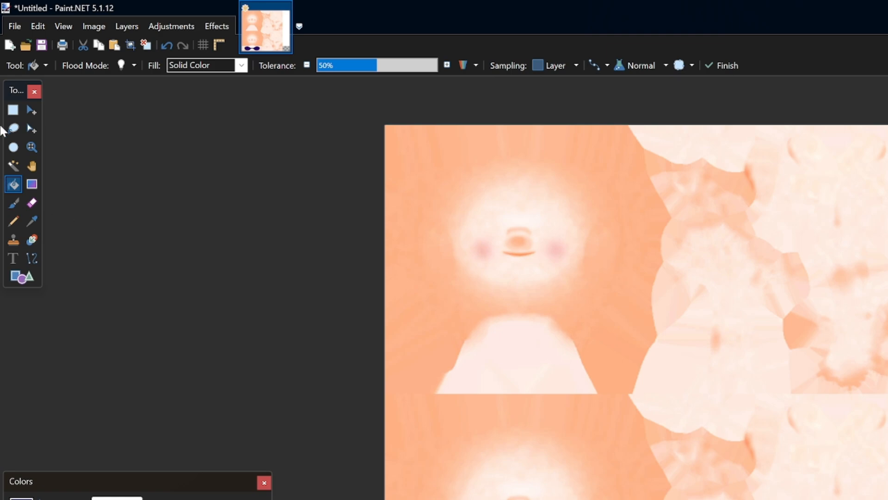
pyautogui.click(13, 110)
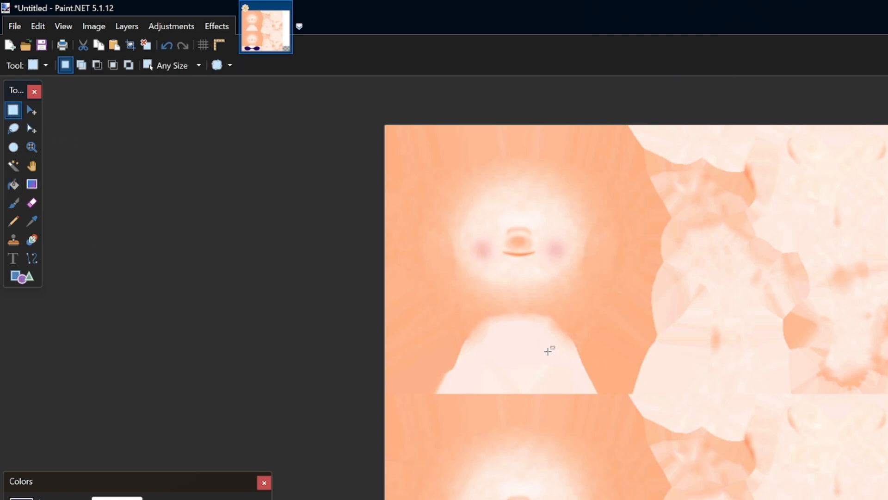
pyautogui.keyDown('ctrl'); pyautogui.scroll(3, 395, 126); pyautogui.keyUp('ctrl')
pyautogui.keyDown('ctrl'); pyautogui.scroll(8, 394, 126); pyautogui.keyUp('ctrl')
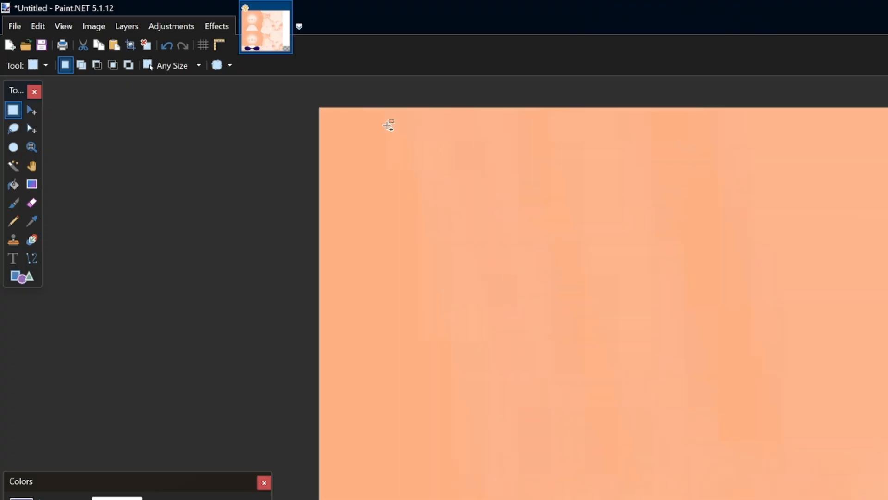
pyautogui.scroll(1, 233, 163)
pyautogui.scroll(1, 232, 163)
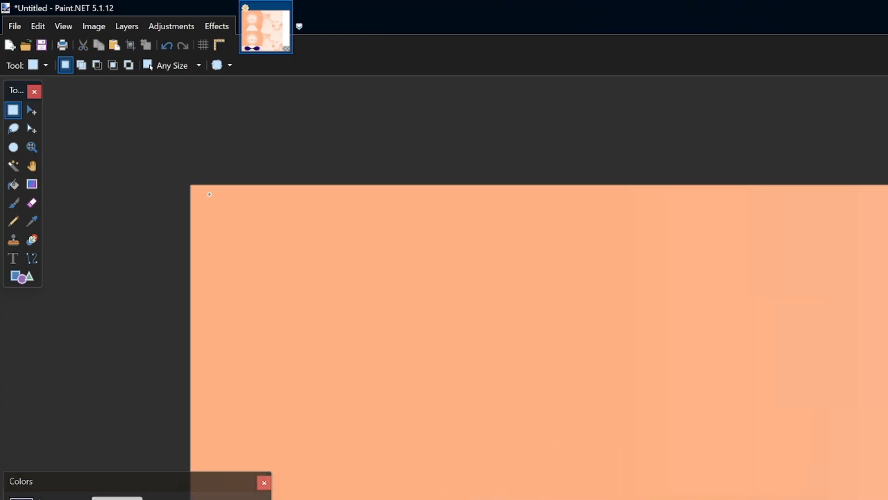
pyautogui.moveTo(192, 185); pyautogui.dragTo(763, 498)
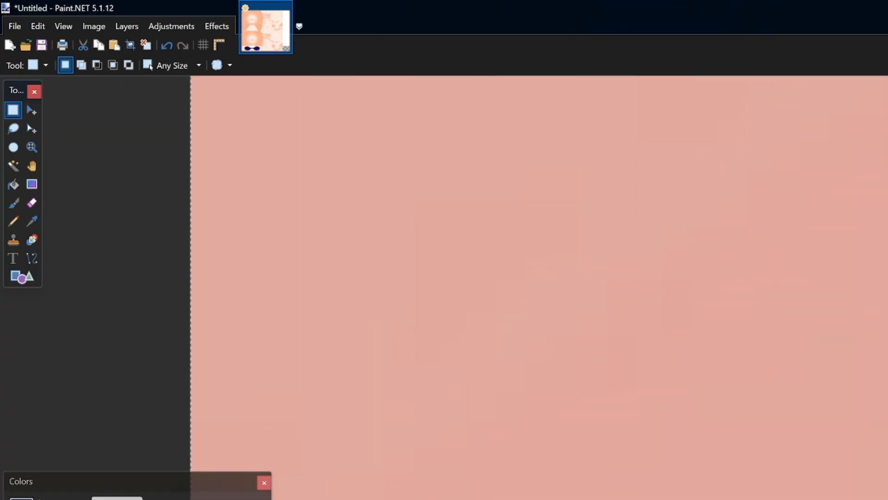
# Inspect the selection's edges around the skin texture to check that the whole textured area and eye mask are covered.
pyautogui.hscroll(-5, 539, 287)
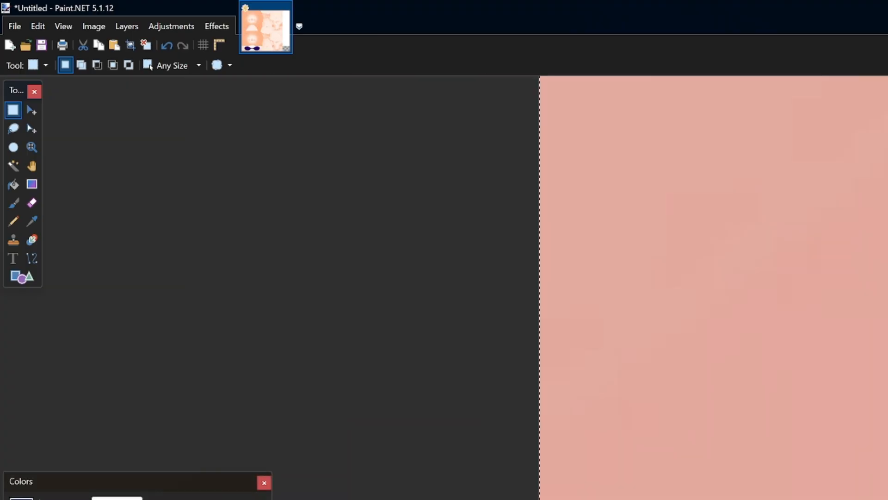
pyautogui.scroll(3, 737, 287)
pyautogui.scroll(-5, 737, 287)
pyautogui.scroll(3, 737, 287)
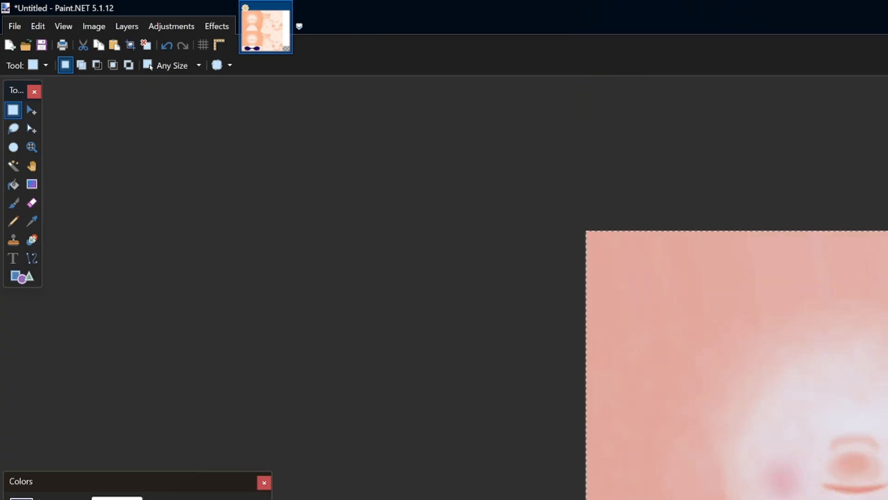
pyautogui.scroll(-3, 737, 287)
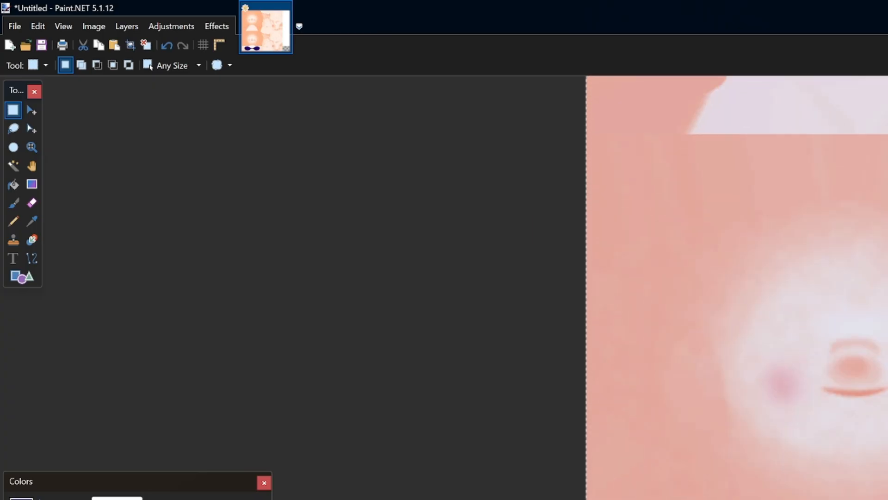
pyautogui.hscroll(8, 737, 287)
pyautogui.scroll(3, 463, 287)
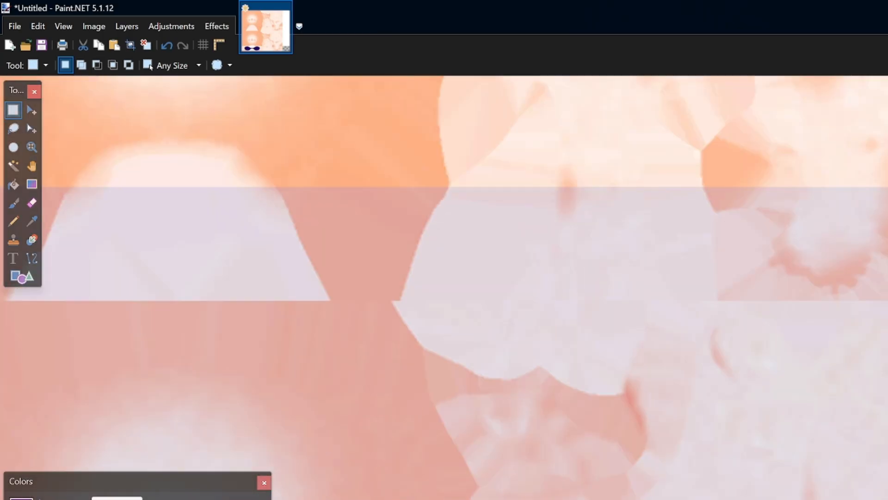
pyautogui.scroll(-2, 463, 287)
pyautogui.scroll(-3, 463, 287)
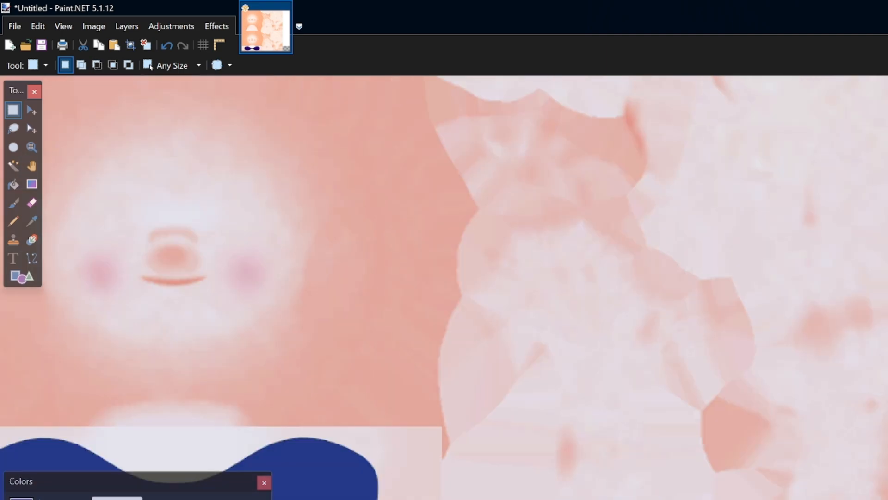
pyautogui.keyDown('ctrl'); pyautogui.scroll(10, 463, 287); pyautogui.keyUp('ctrl')
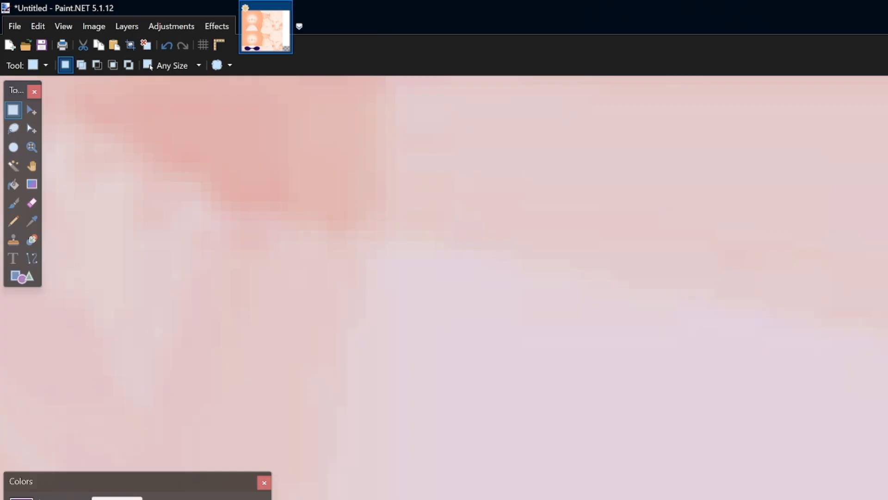
pyautogui.keyDown('ctrl'); pyautogui.scroll(-3, 462, 287); pyautogui.keyUp('ctrl')
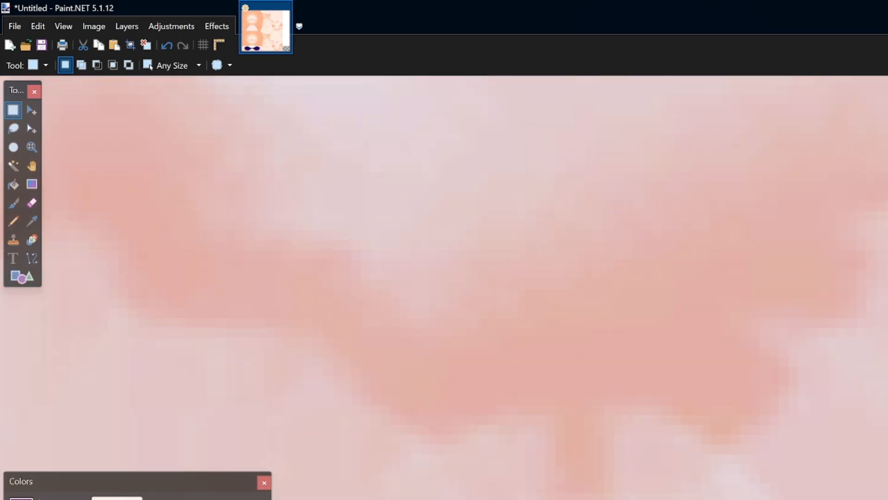
pyautogui.scroll(3, 637, 406)
pyautogui.scroll(-3, 638, 406)
pyautogui.keyDown('ctrl'); pyautogui.scroll(-2, 638, 405); pyautogui.keyUp('ctrl')
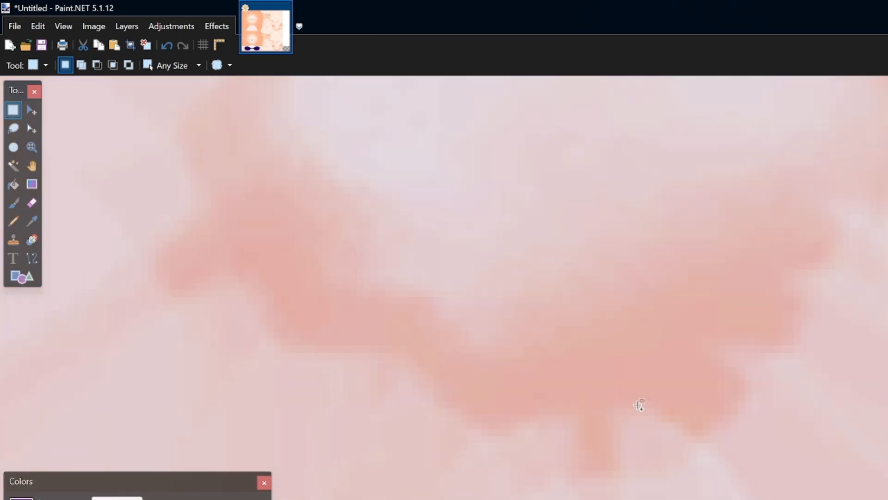
pyautogui.keyDown('ctrl'); pyautogui.scroll(-4, 639, 405); pyautogui.keyUp('ctrl')
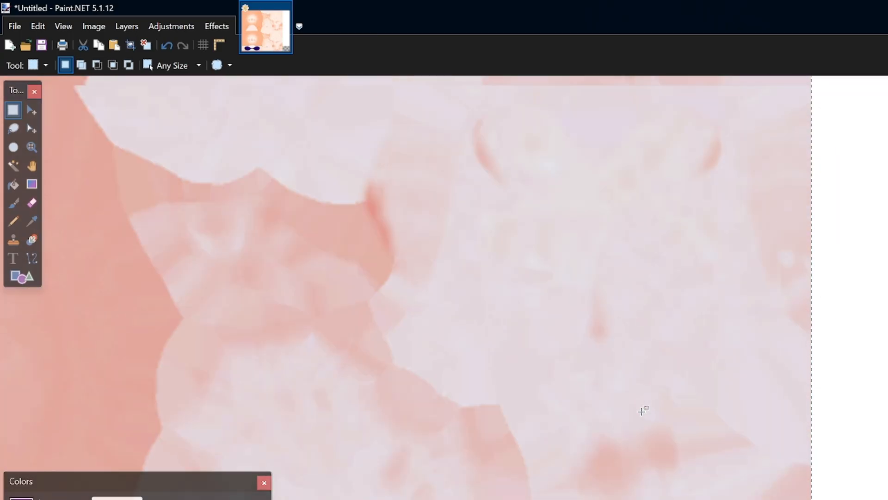
pyautogui.scroll(5, 642, 411)
pyautogui.hscroll(-10, 570, 486)
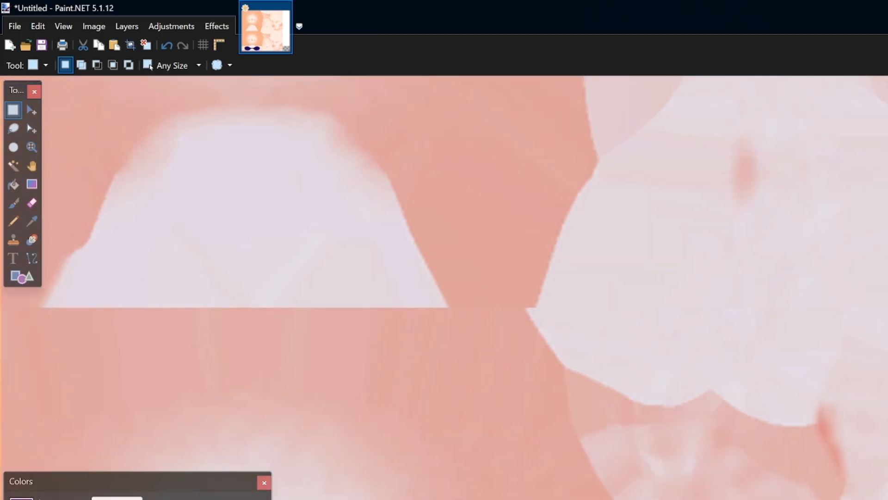
pyautogui.keyDown('ctrl'); pyautogui.scroll(-2, 570, 486); pyautogui.keyUp('ctrl')
pyautogui.keyDown('ctrl'); pyautogui.scroll(-1, 570, 486); pyautogui.keyUp('ctrl')
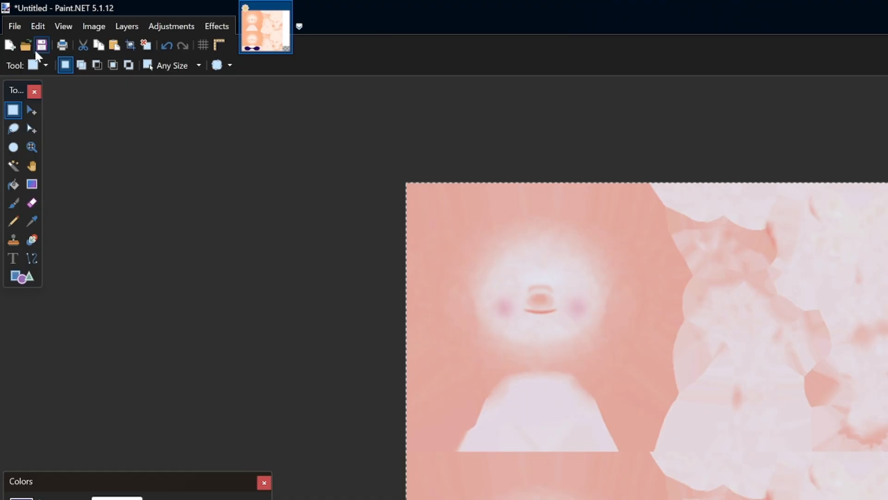
# Copy the selected texture, switch to VTFEdit, and paste it there with the default VTF options.
pyautogui.click(11, 29)
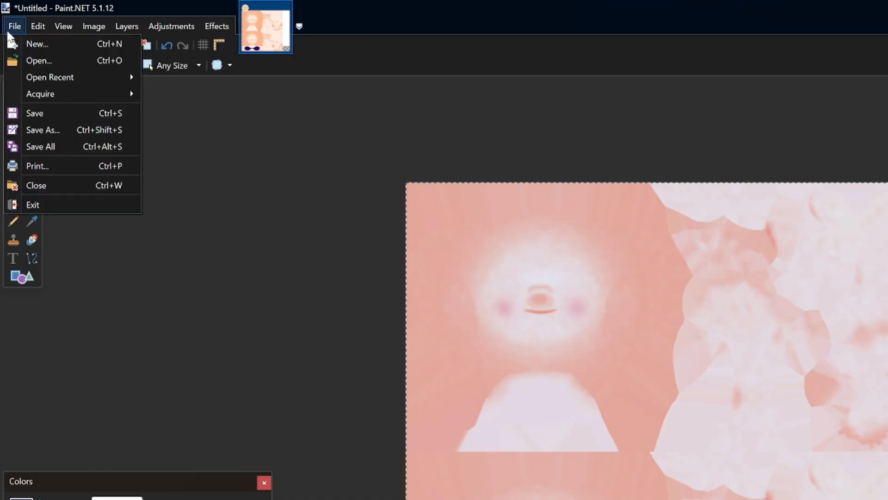
pyautogui.click(37, 26)
pyautogui.click(72, 98)
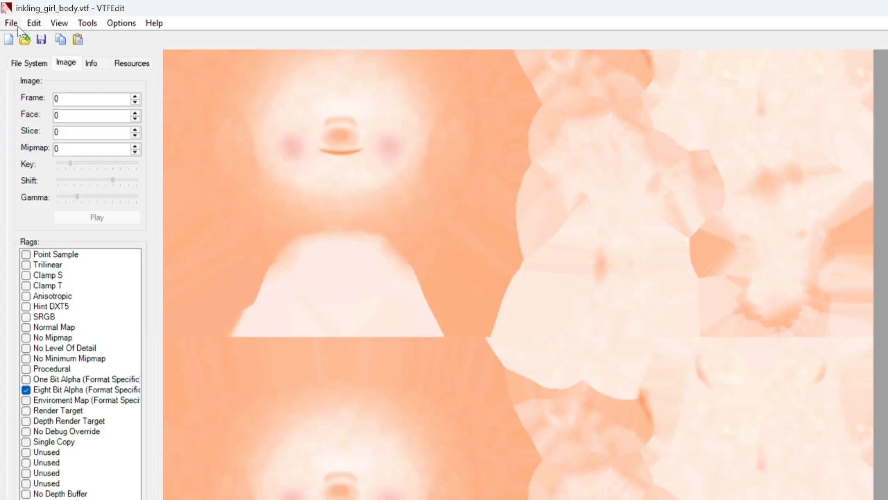
pyautogui.click(11, 23)
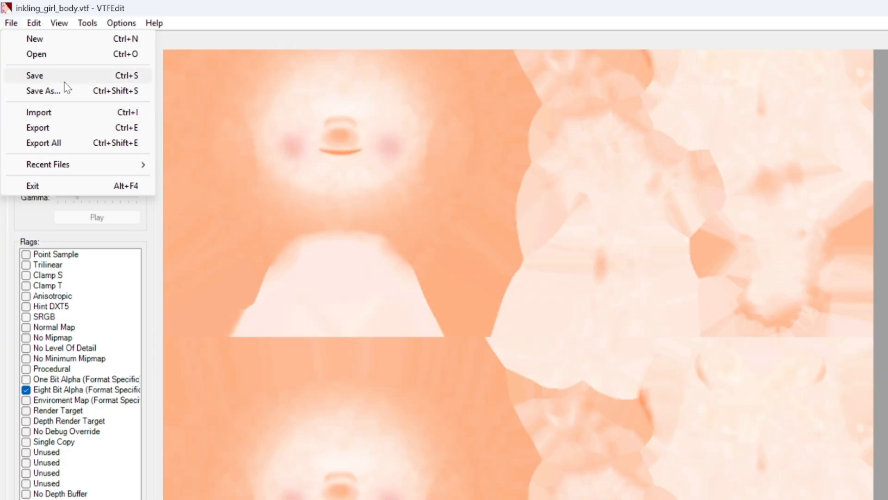
pyautogui.moveTo(36, 27)
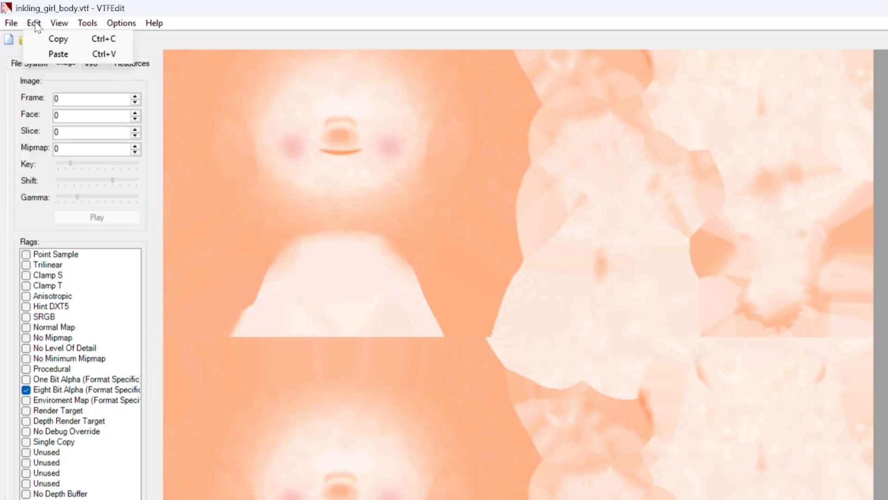
pyautogui.click(59, 54)
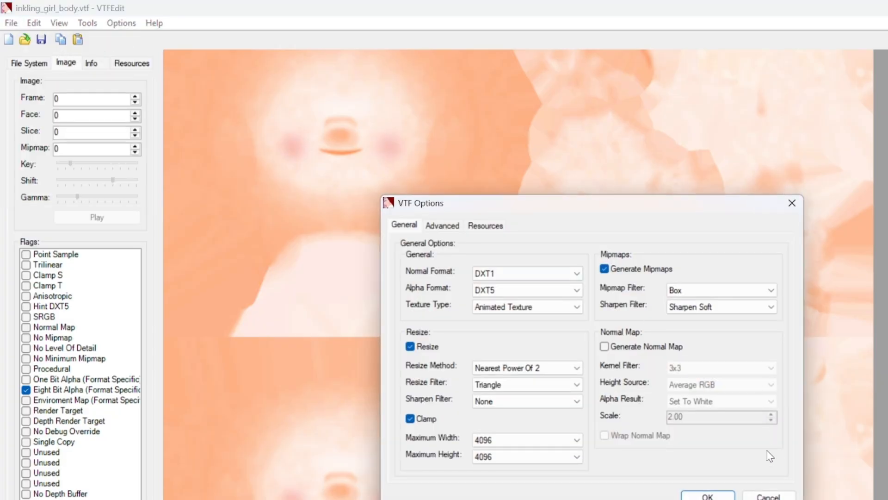
pyautogui.click(708, 496)
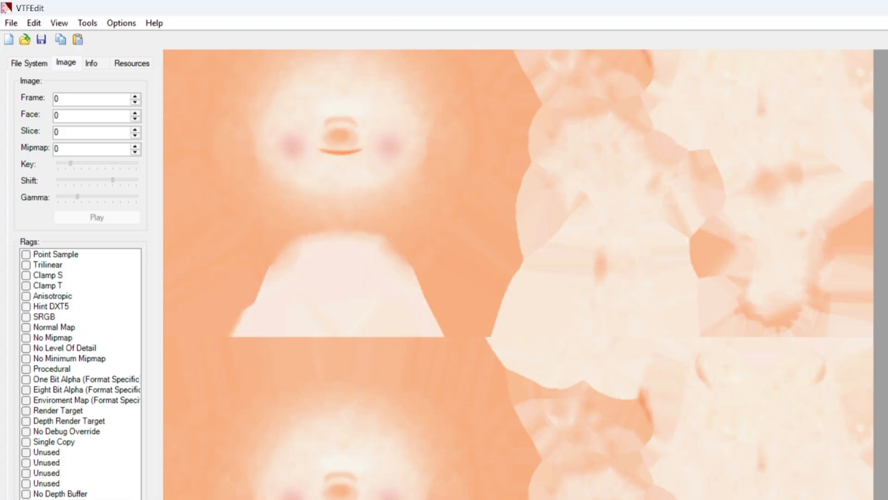
pyautogui.click(11, 23)
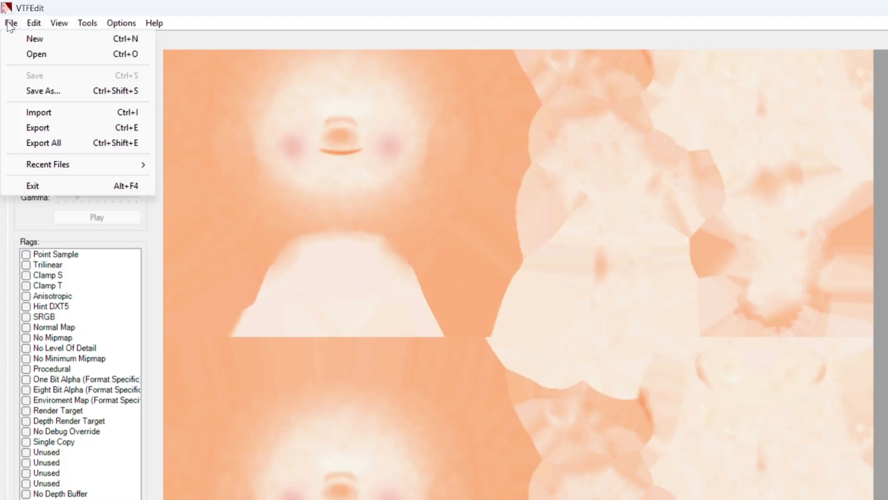
pyautogui.click(10, 26)
pyautogui.click(10, 25)
pyautogui.click(64, 92)
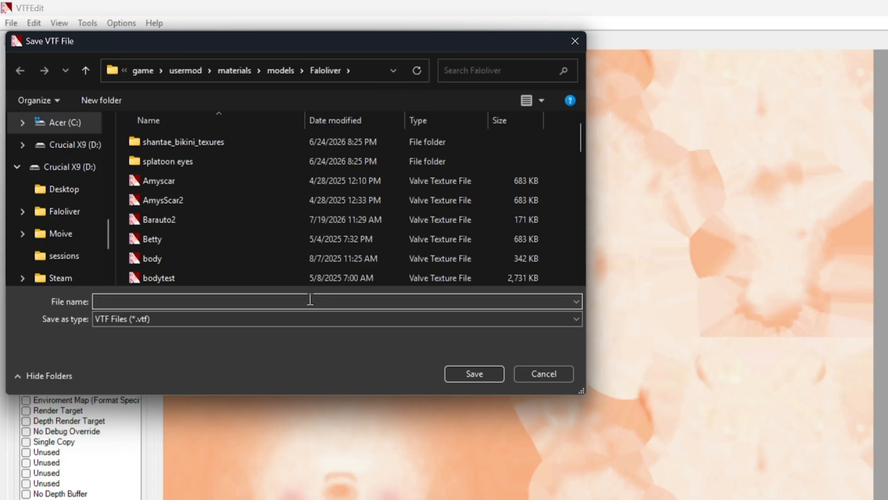
pyautogui.click(538, 380)
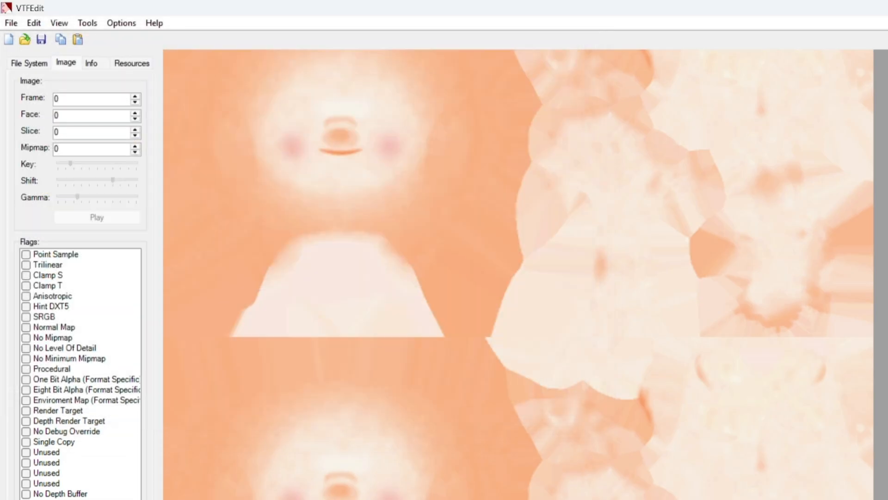
# Switch to Source Filmmaker, set the m_btm_000 material's $colortint_base to black, and check the shorts in the viewport.
pyautogui.hotkey('alt', 'Tab')
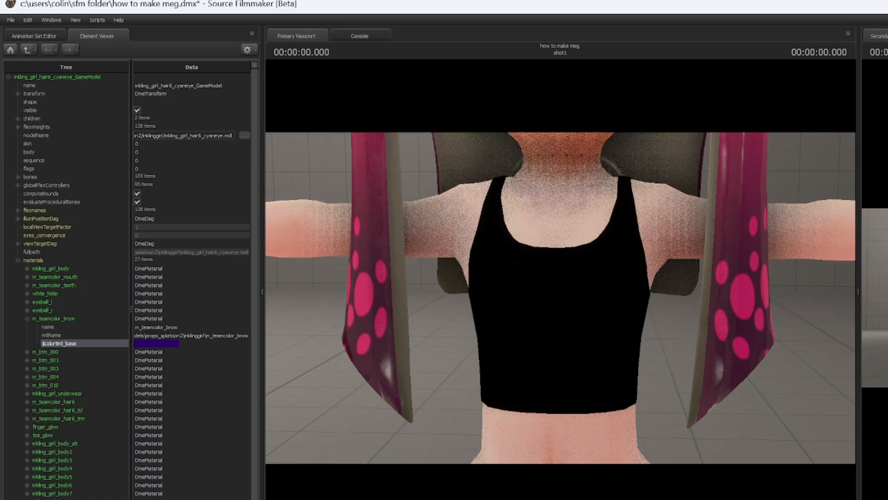
pyautogui.click(26, 351)
pyautogui.click(139, 377)
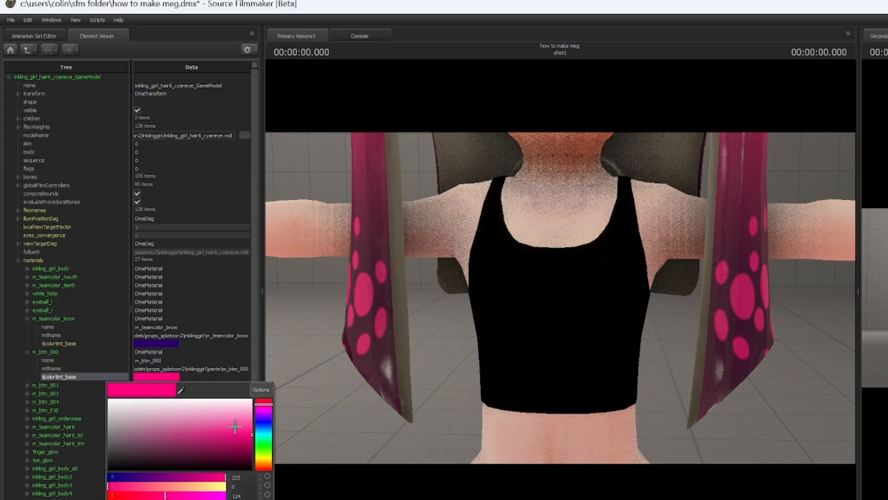
pyautogui.moveTo(235, 426); pyautogui.dragTo(93, 468)
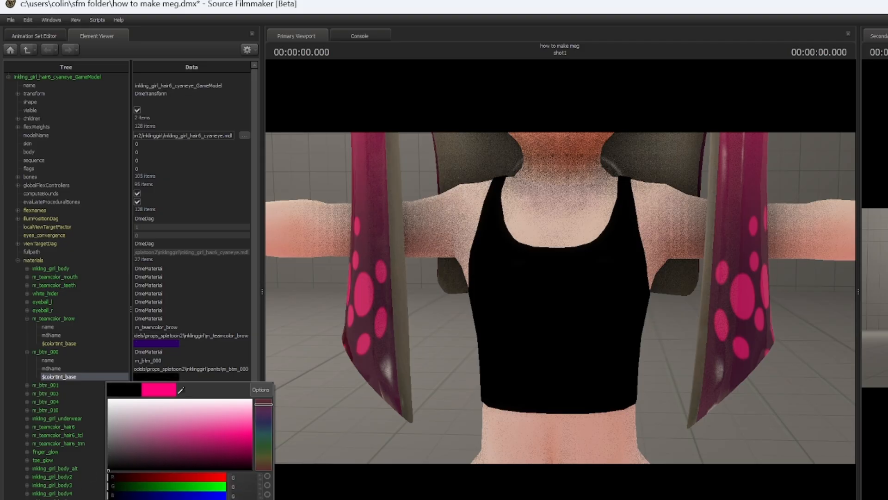
pyautogui.click(635, 376)
pyautogui.press('w')
pyautogui.moveTo(678, 390)
pyautogui.mouseDown()
pyautogui.moveTo(677, 441)
pyautogui.moveTo(678, 394)
pyautogui.mouseUp()
pyautogui.press('s')
pyautogui.moveTo(557, 300)
pyautogui.mouseDown()
pyautogui.moveTo(557, 315)
pyautogui.moveTo(557, 301)
pyautogui.mouseUp()
pyautogui.press('w')
pyautogui.press('s')
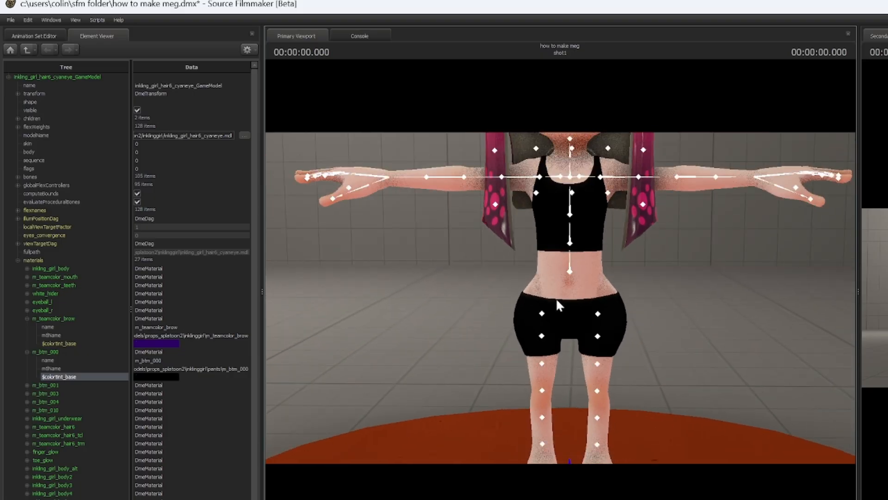
# Set the m_teamcolor_hair6 material's $colortint_base to white and return to the list of animation sets.
pyautogui.click(26, 418)
pyautogui.click(27, 418)
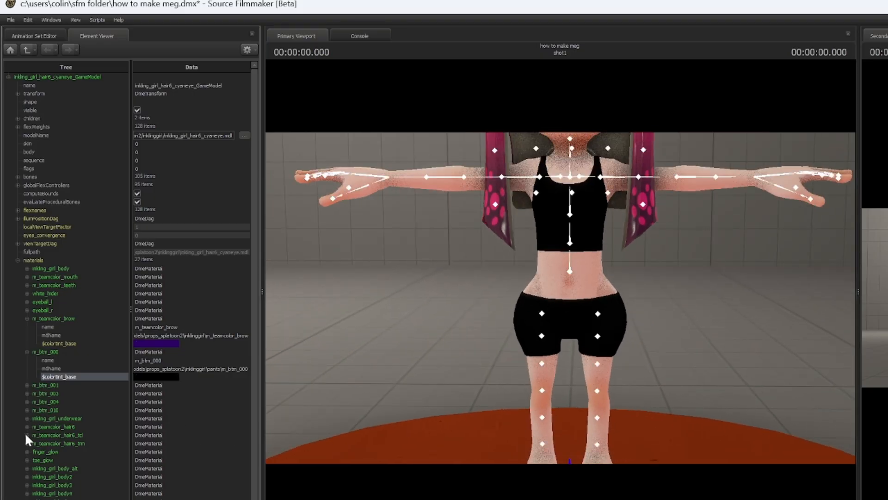
pyautogui.click(27, 435)
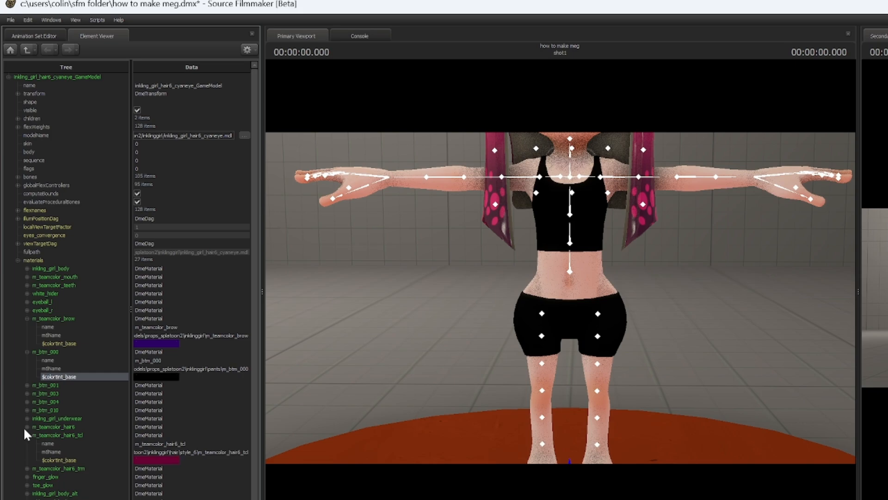
pyautogui.click(26, 426)
pyautogui.click(174, 452)
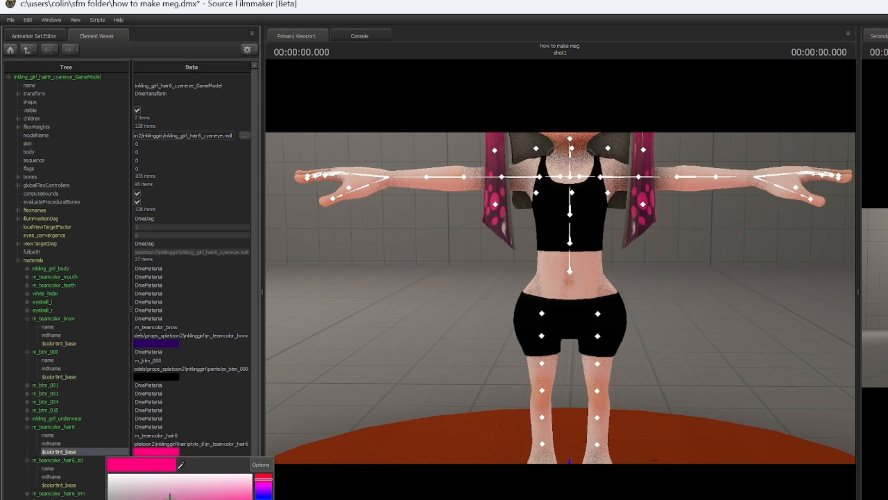
pyautogui.click(109, 475)
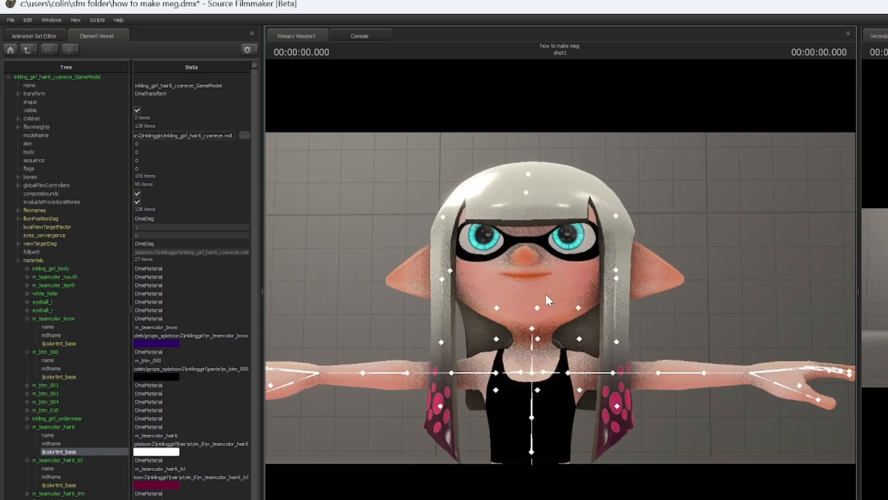
pyautogui.click(36, 36)
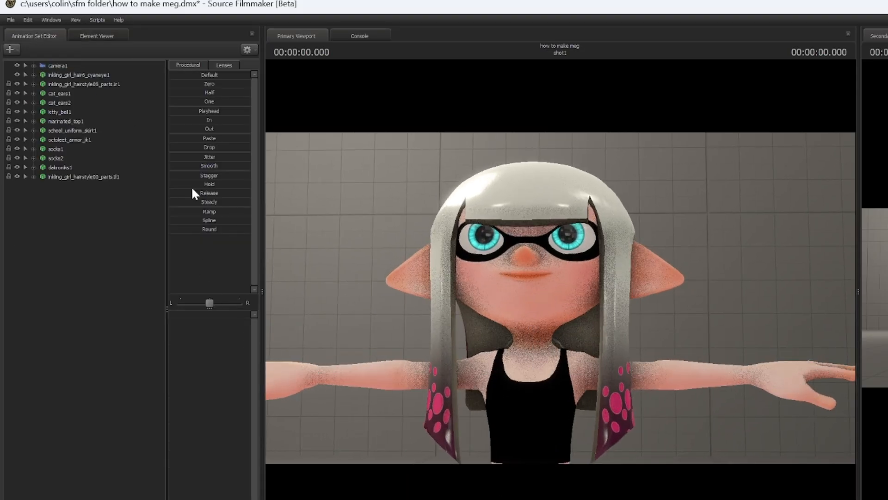
# Copy the $colortint_base colour of the m_teamcolor_hair6_tcl material from the finished inkling_girl_hair6_cyaneye1 reference model.
pyautogui.rightClick(105, 74)
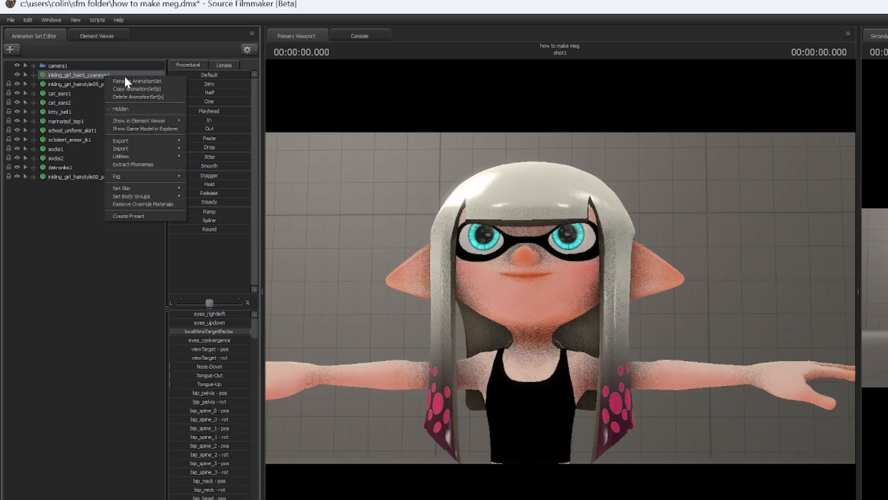
pyautogui.moveTo(176, 121)
pyautogui.click(204, 129)
pyautogui.click(18, 251)
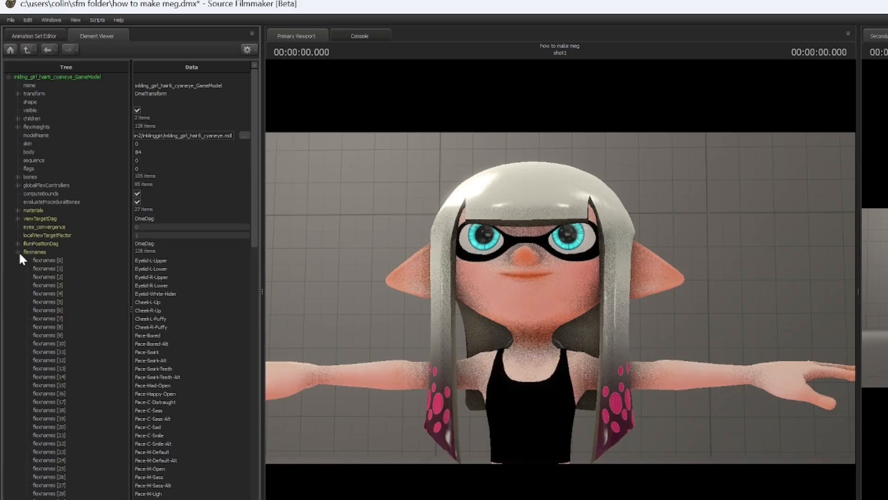
pyautogui.click(18, 252)
pyautogui.click(17, 210)
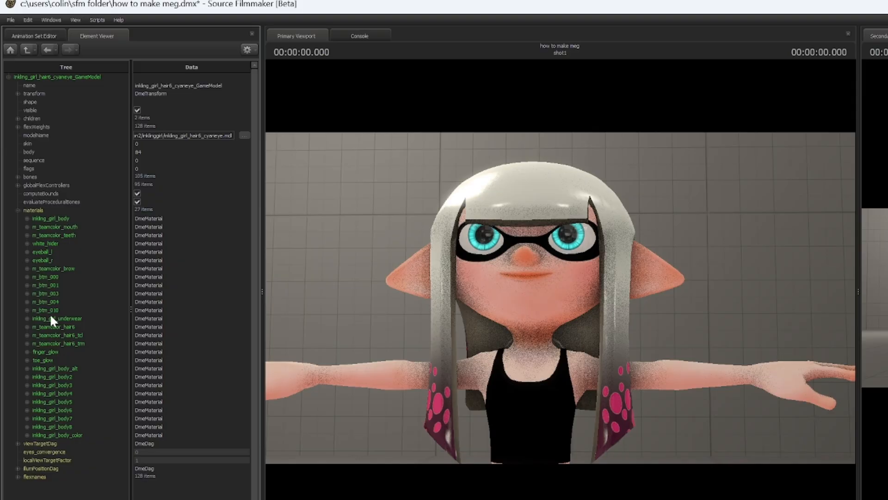
pyautogui.click(27, 334)
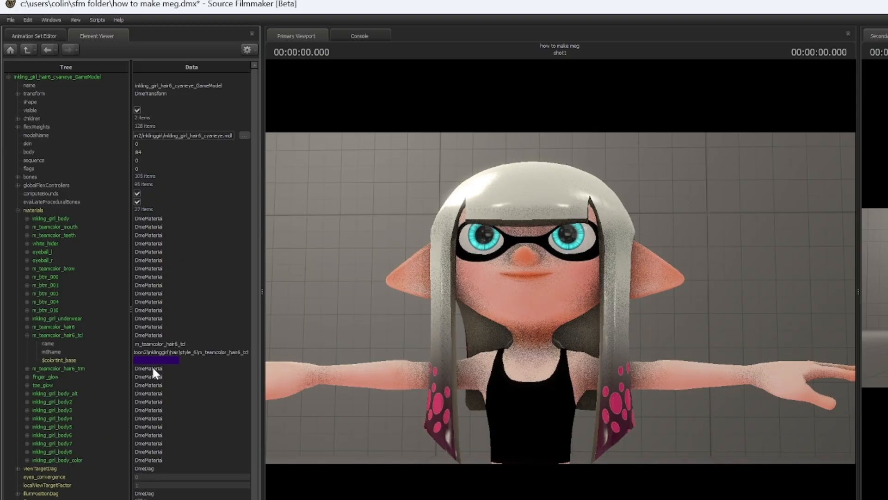
pyautogui.rightClick(153, 365)
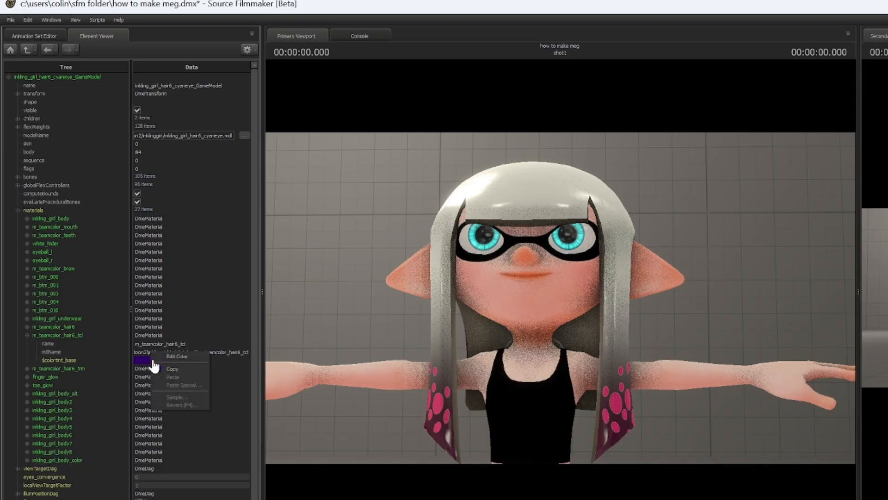
pyautogui.click(185, 369)
# Paste the copied purple into $colortint_base of the new inkling model's m_teamcolor_hair6_tcl material and collapse that material.
pyautogui.click(53, 37)
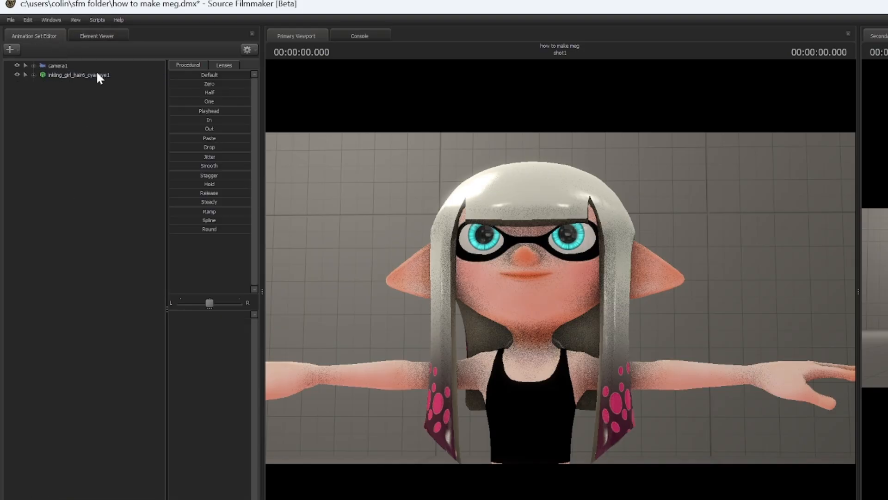
pyautogui.rightClick(98, 76)
pyautogui.moveTo(169, 117)
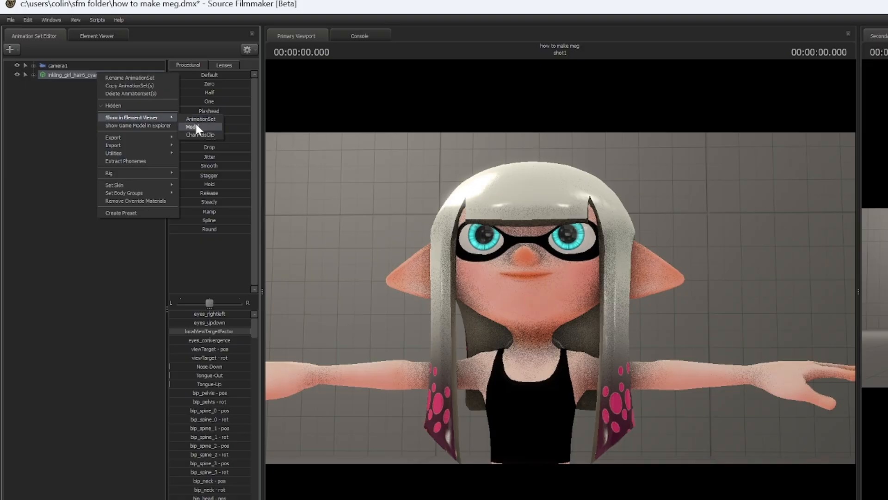
pyautogui.click(195, 126)
pyautogui.click(17, 260)
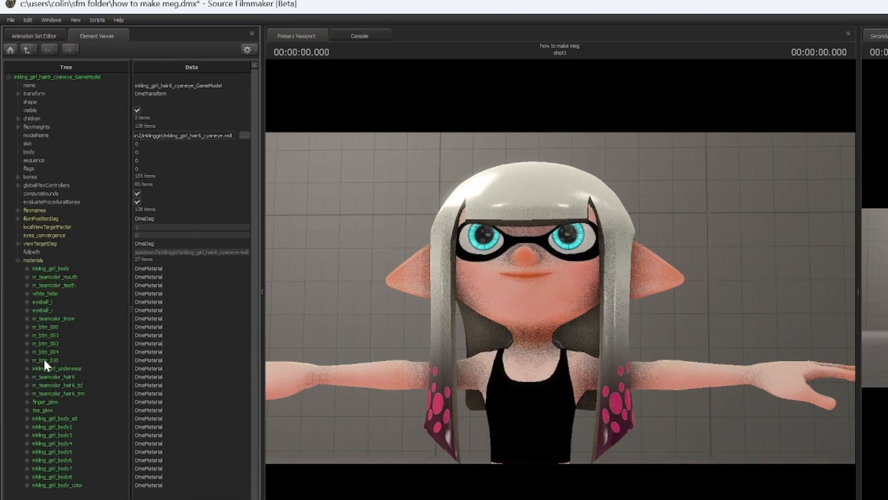
pyautogui.click(27, 386)
pyautogui.rightClick(177, 411)
pyautogui.click(196, 427)
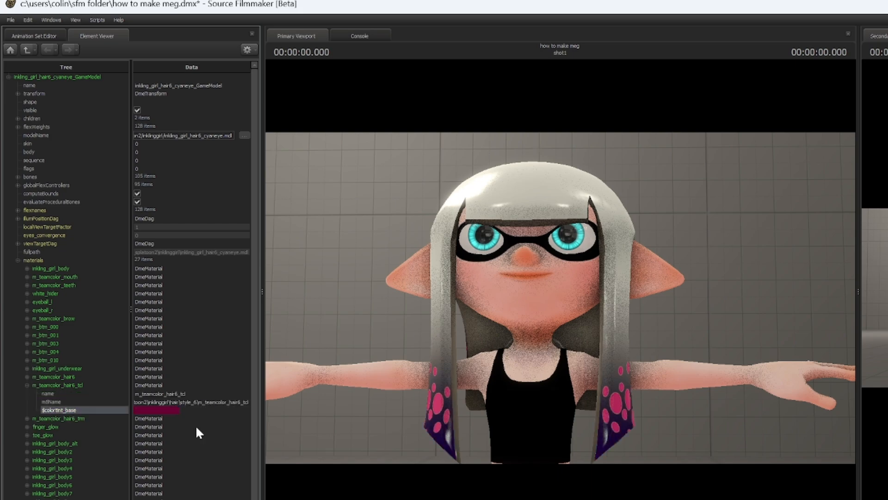
pyautogui.click(26, 385)
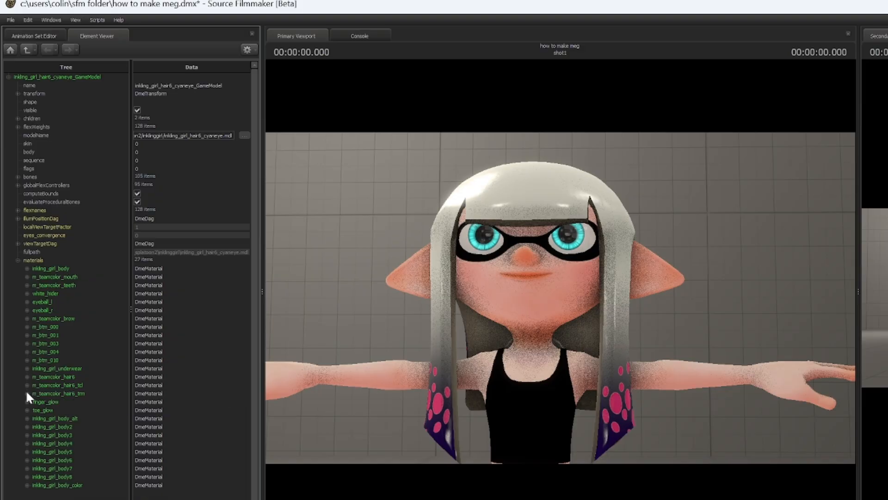
# Paste the same purple into $colortint_base of the m_teamcolor_hair6_trm material and return to the list of animation sets.
pyautogui.click(27, 392)
pyautogui.rightClick(176, 418)
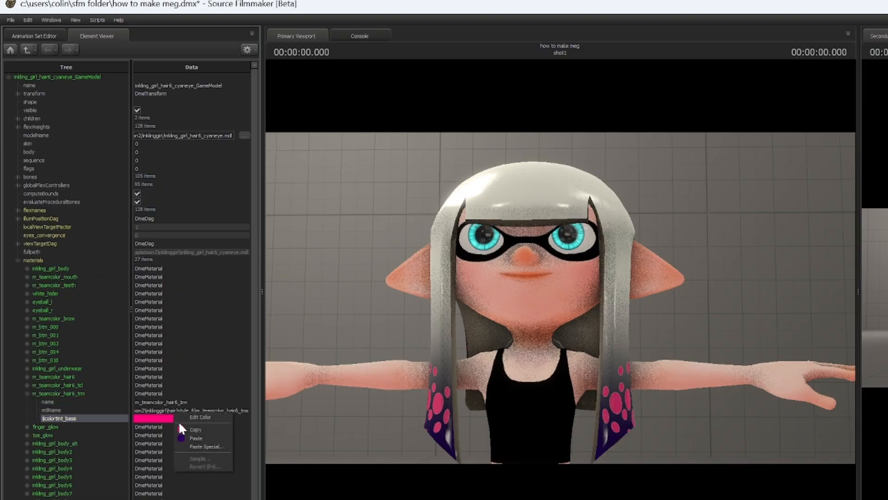
pyautogui.click(201, 437)
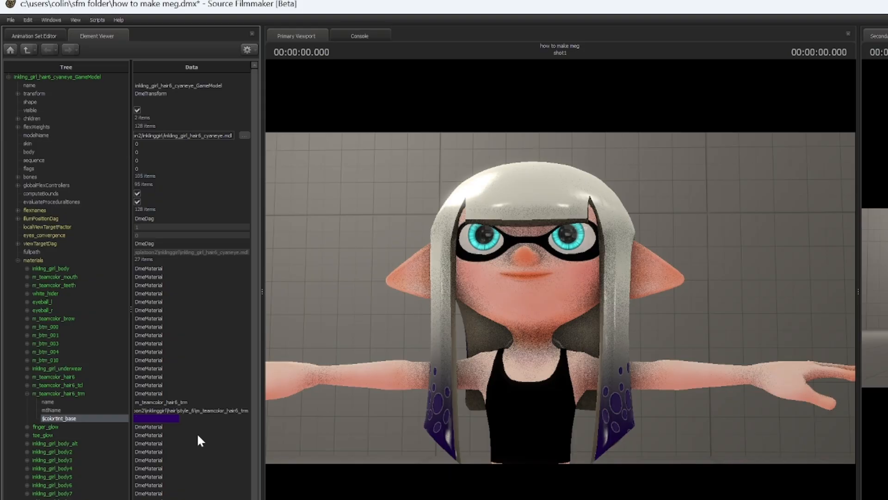
pyautogui.click(34, 37)
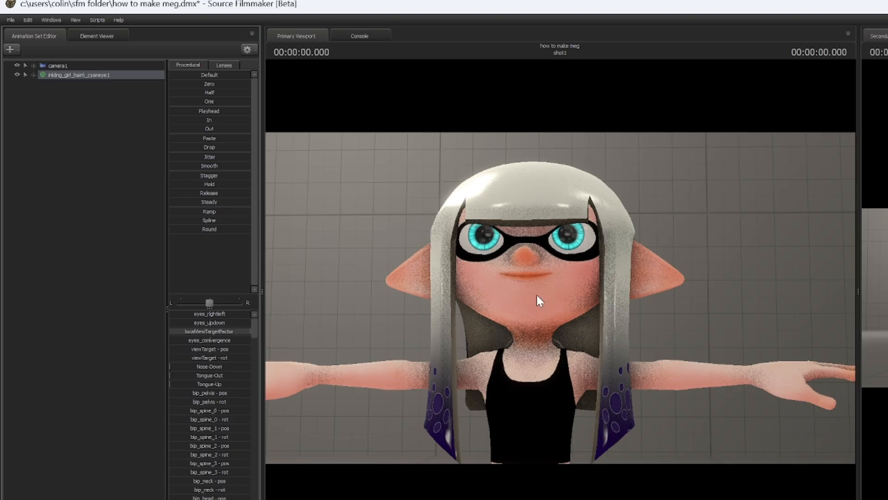
# Examine the recoloured inkling's hair and body from several distances and angles in the viewport.
pyautogui.press('s')
pyautogui.moveTo(322, 233); pyautogui.dragTo(303, 230)
pyautogui.press('w')
pyautogui.press('d')
pyautogui.press('s')
pyautogui.press('w')
pyautogui.press('a')
pyautogui.press('s')
pyautogui.moveTo(300, 385); pyautogui.dragTo(560, 298)
pyautogui.press('w')
pyautogui.press('s')
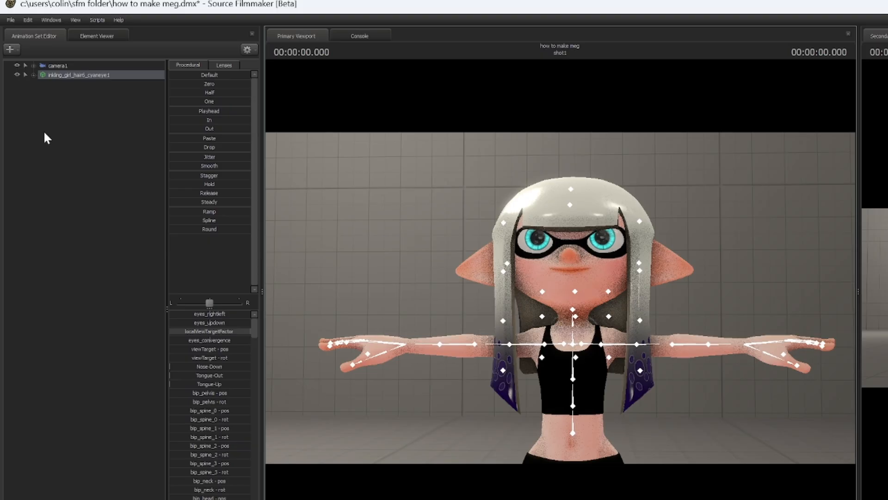
# Create an animation set for the inkling_girl_hairstyle05_parts1r hair model, found by filtering the models with "splatoon girl hair".
pyautogui.rightClick(56, 121)
pyautogui.click(156, 140)
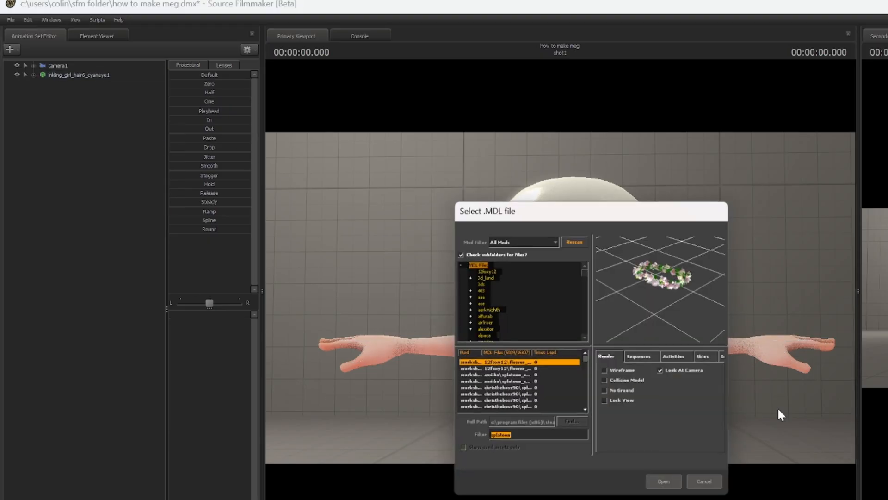
pyautogui.click(549, 437)
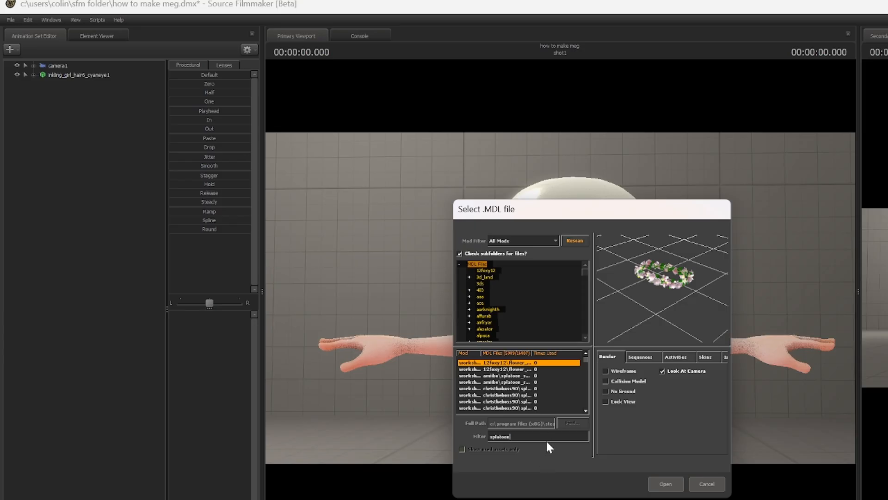
pyautogui.write('girl h')
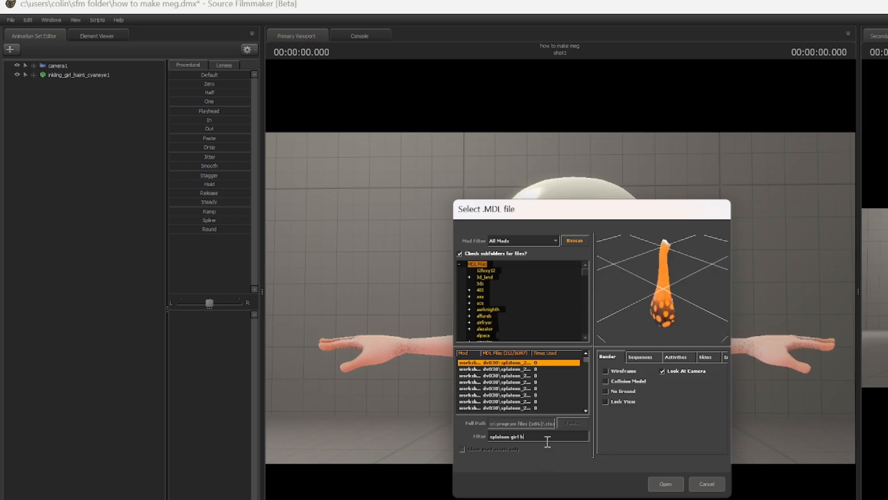
pyautogui.write('air')
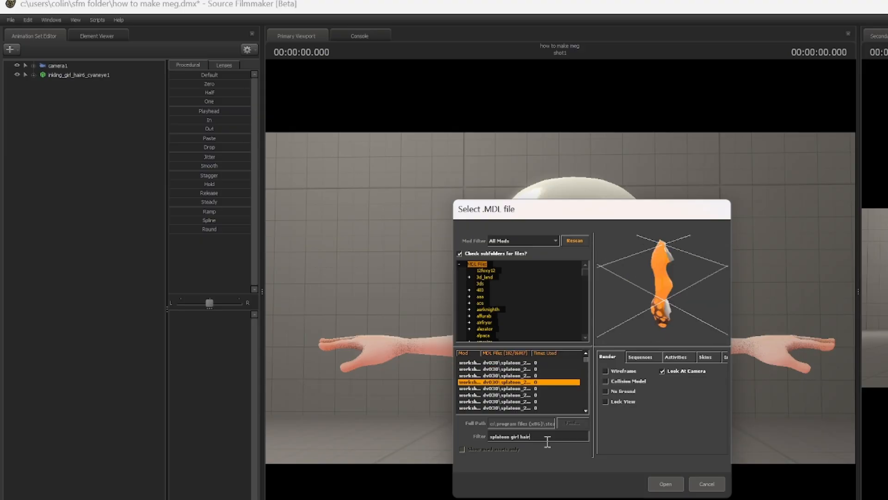
pyautogui.press('Down')
pyautogui.press('Down')
pyautogui.press('Down')
pyautogui.press('Down')
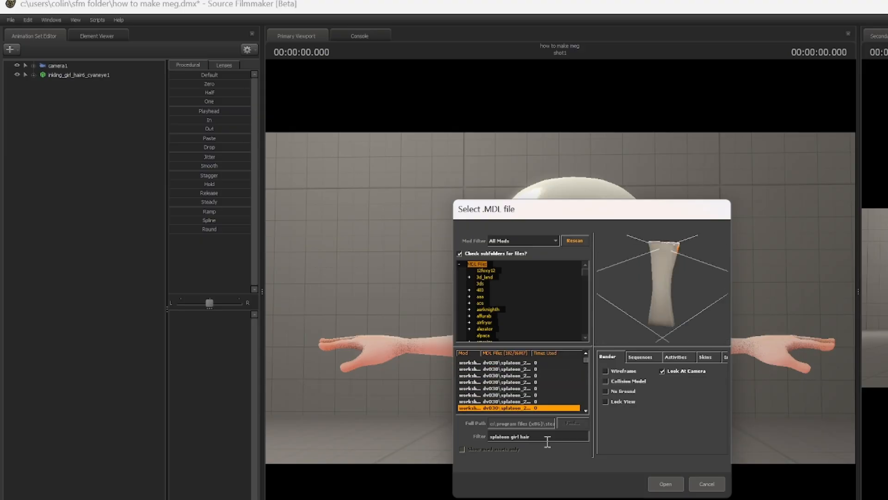
pyautogui.click(666, 483)
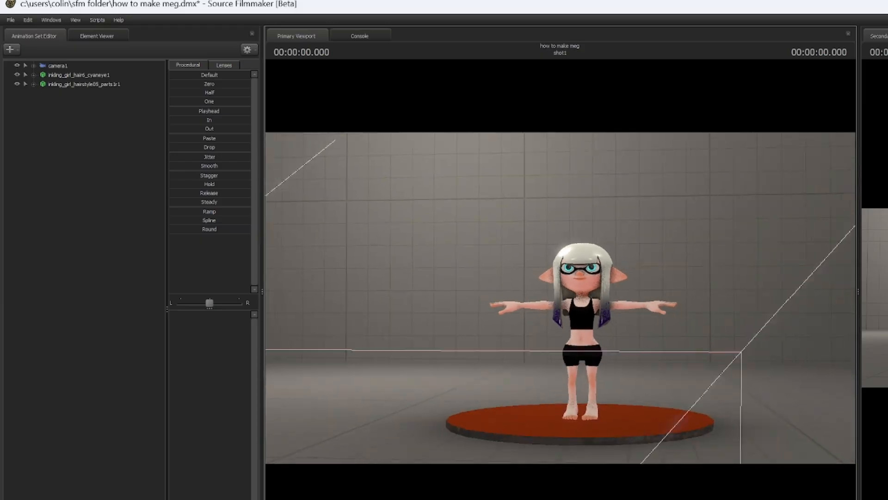
# Expand the inkling's animation set and select the Hair1_R_0005 bone near the head end of her hair strand.
pyautogui.press('s')
pyautogui.press('w')
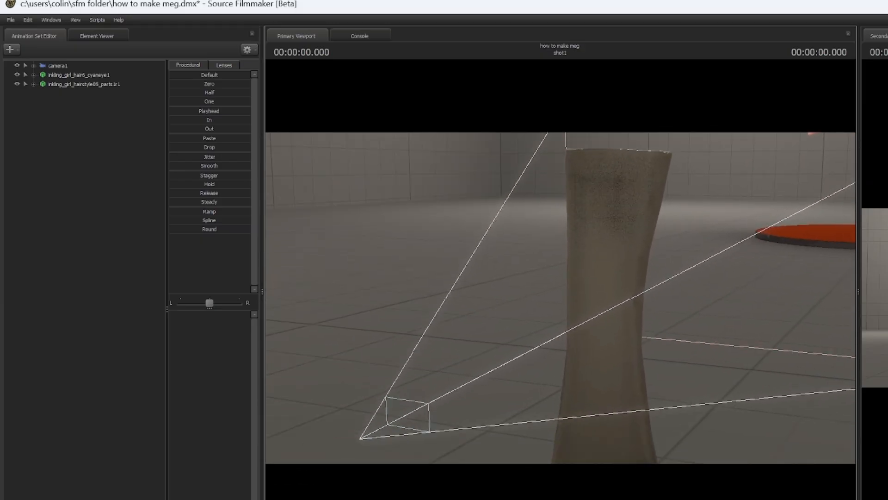
pyautogui.moveTo(543, 289); pyautogui.dragTo(552, 300)
pyautogui.press('s')
pyautogui.click(33, 74)
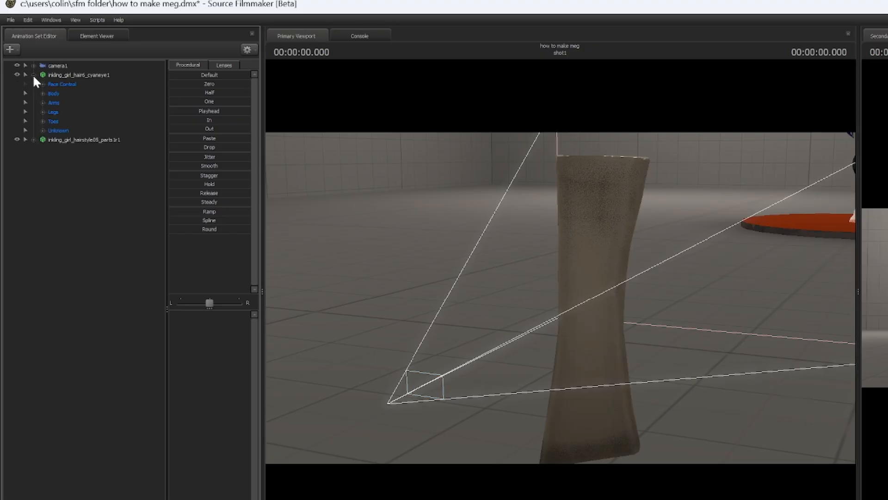
pyautogui.moveTo(472, 243); pyautogui.dragTo(532, 218)
pyautogui.press('w')
pyautogui.moveTo(558, 311); pyautogui.dragTo(559, 297)
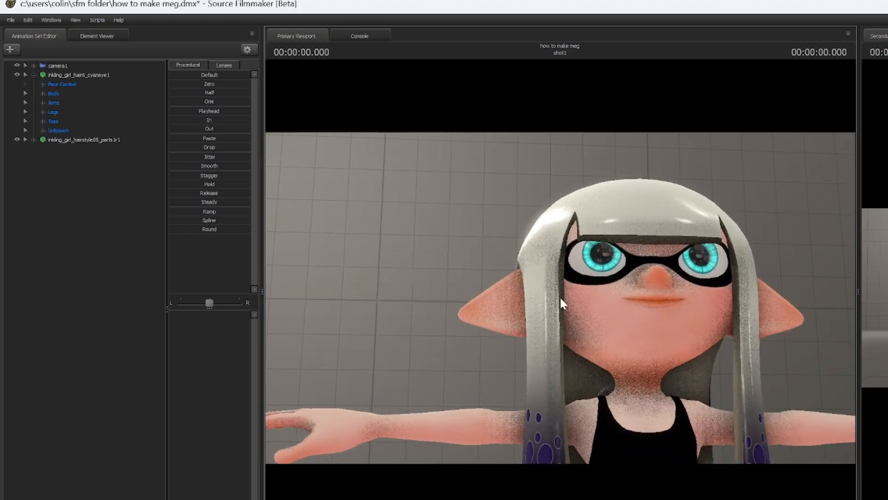
pyautogui.press('ctrl')
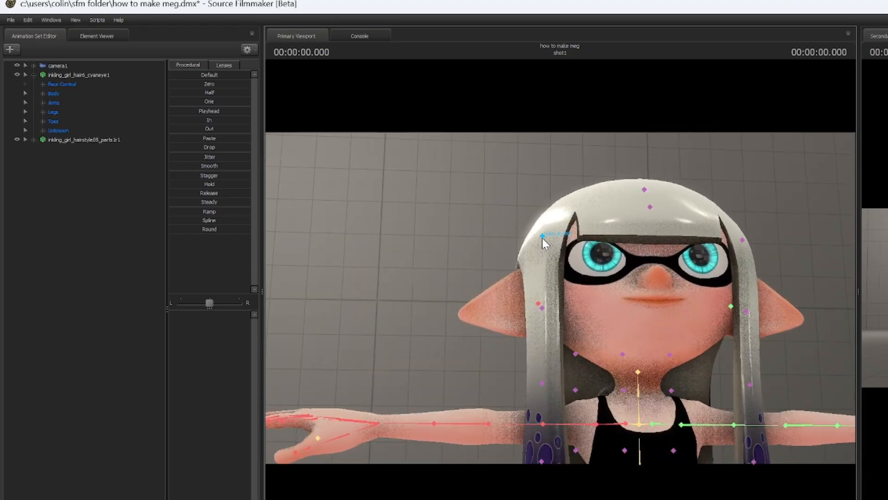
pyautogui.keyDown('ctrl'); pyautogui.click(543, 236); pyautogui.keyUp('ctrl')
# Locate Hair1_R_0005 under the inkling's Unknown group and lock the hair part's bip_Hair1_R bone to it.
pyautogui.scroll(-5, 84, 194)
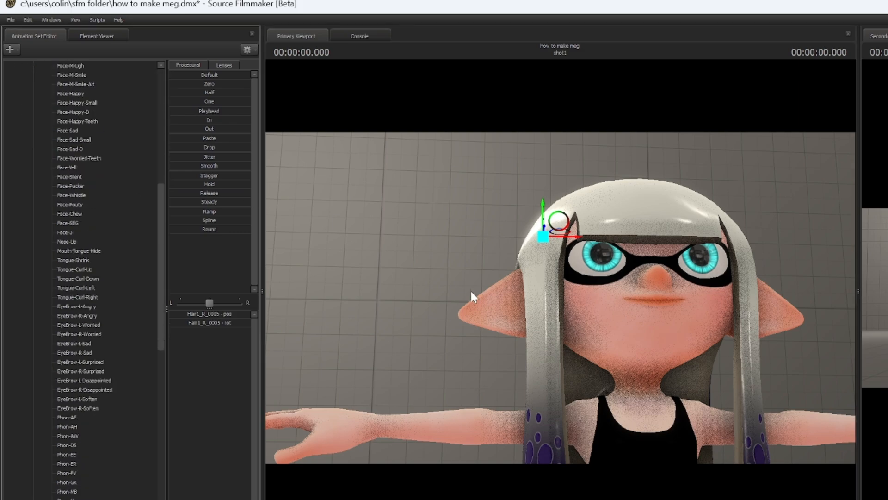
pyautogui.press('ctrl')
pyautogui.press('ctrl')
pyautogui.rightClick(544, 240)
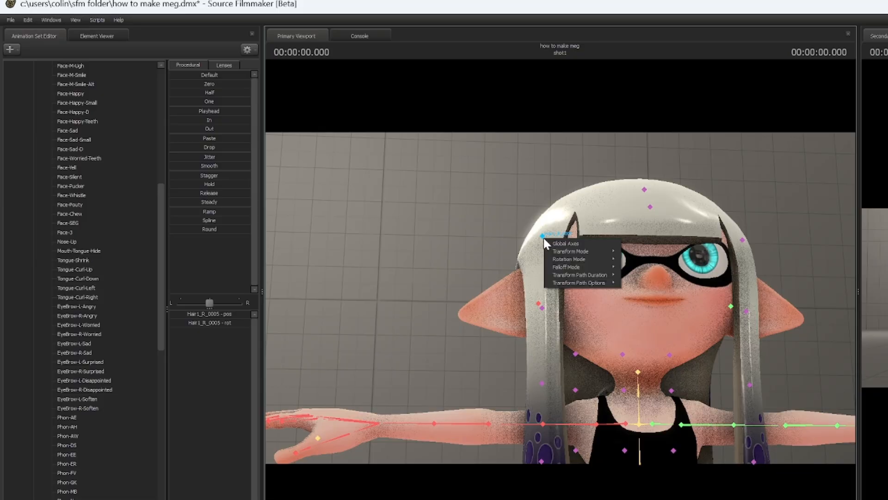
pyautogui.press('Escape')
pyautogui.scroll(-4, 91, 320)
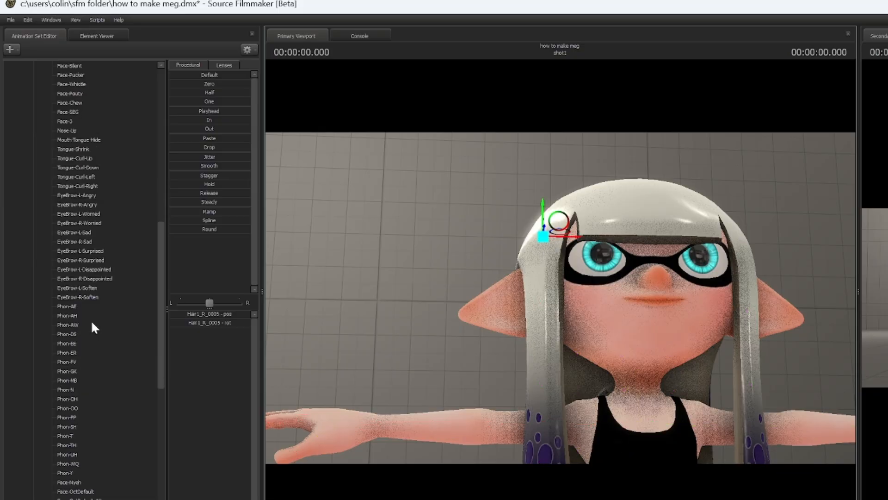
pyautogui.scroll(-15, 91, 320)
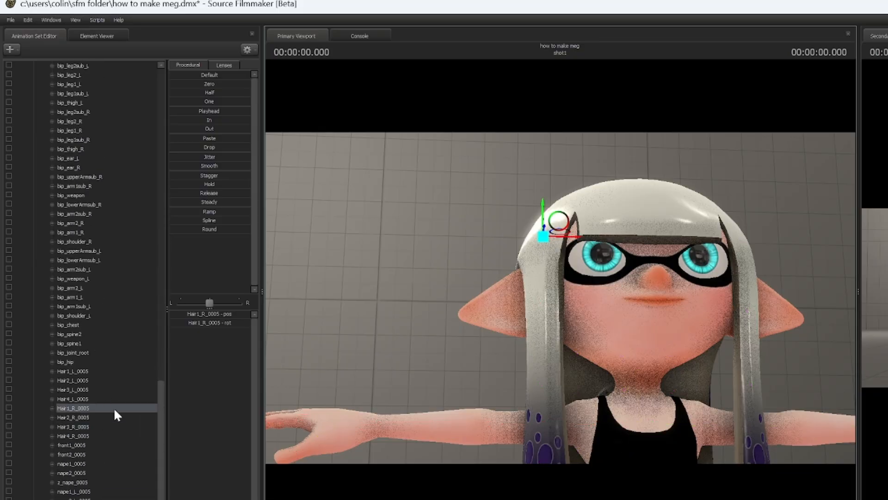
pyautogui.scroll(-1, 110, 279)
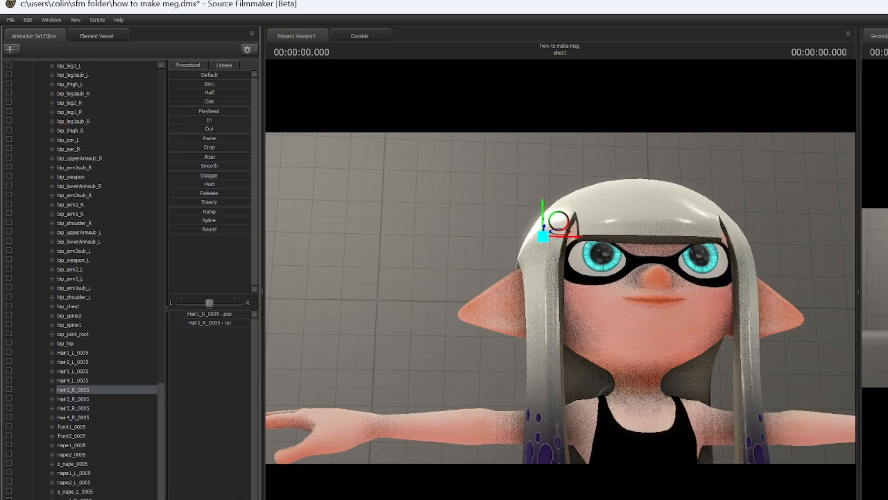
pyautogui.scroll(-2, 102, 363)
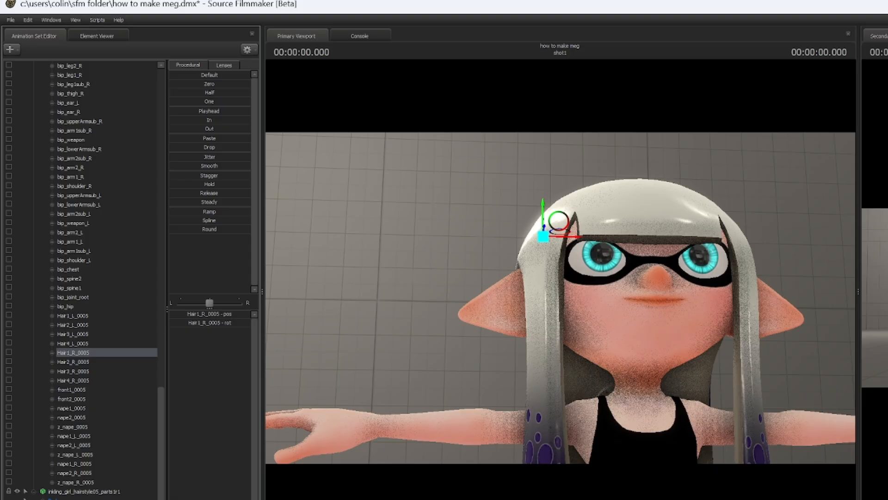
# Zero the hair part's bip_Hair1_R bone to snap the strand onto the head, and check its placement.
pyautogui.click(111, 499)
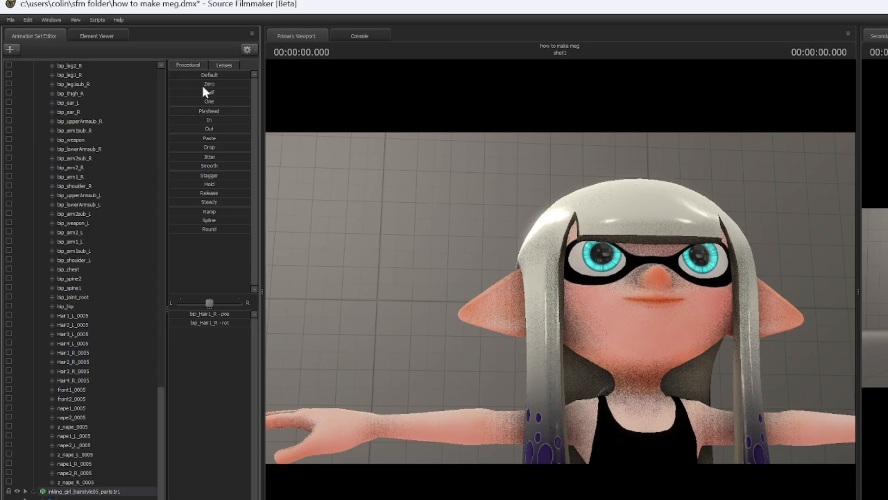
pyautogui.moveTo(198, 86); pyautogui.dragTo(251, 84)
pyautogui.moveTo(588, 309); pyautogui.dragTo(620, 331)
pyautogui.moveTo(559, 303)
pyautogui.mouseDown()
pyautogui.moveTo(558, 296)
pyautogui.moveTo(558, 315)
pyautogui.moveTo(557, 303)
pyautogui.mouseUp()
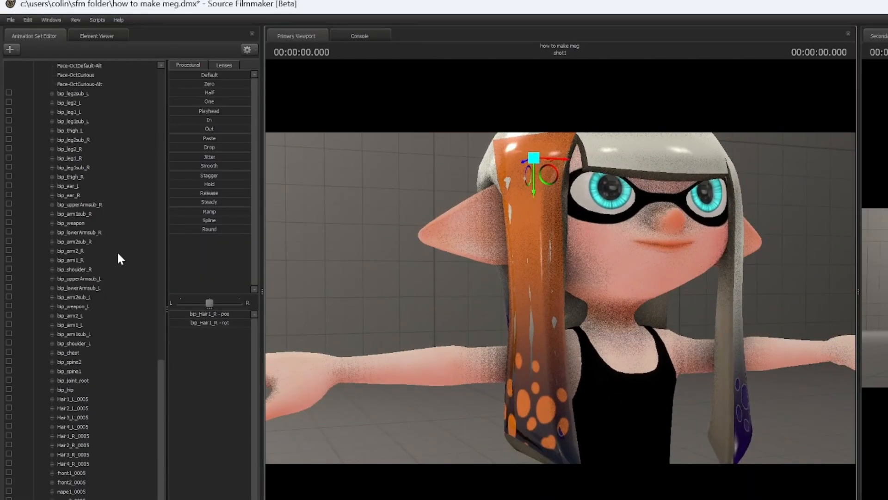
# Collapse the inkling's animation set and add override materials to the inkling_girl_hairstyle05_parts1r hair part.
pyautogui.scroll(5, 117, 251)
pyautogui.moveTo(165, 372); pyautogui.dragTo(152, 105)
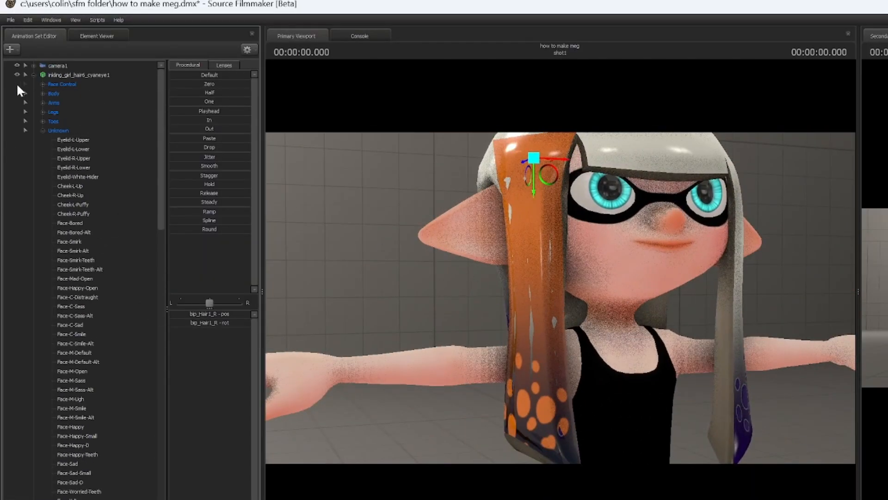
pyautogui.click(34, 75)
pyautogui.click(36, 85)
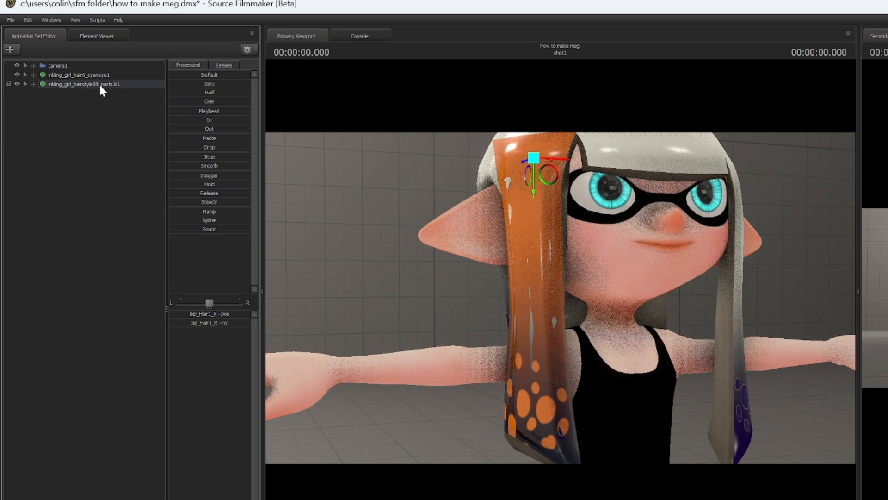
pyautogui.rightClick(99, 84)
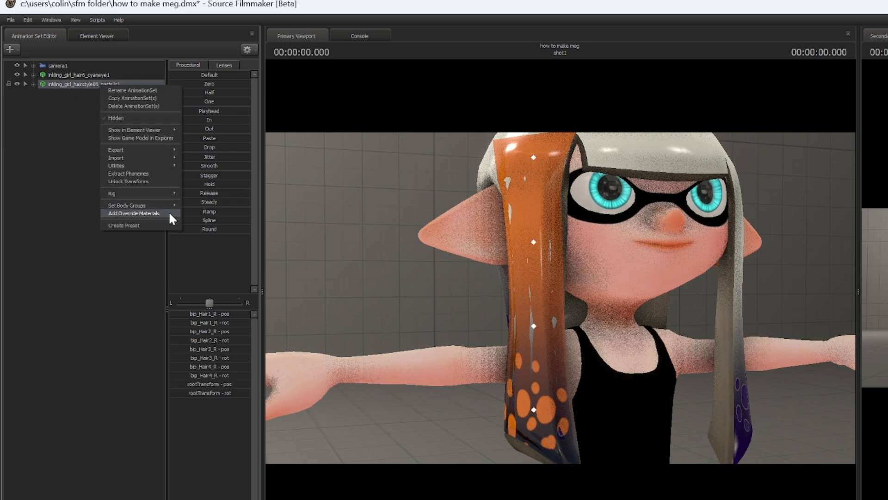
pyautogui.click(168, 212)
# Expand the hair part's inkling_girl_hairstyle05 material in the Element Viewer and set its $colortint_base to dark purple.
pyautogui.rightClick(120, 86)
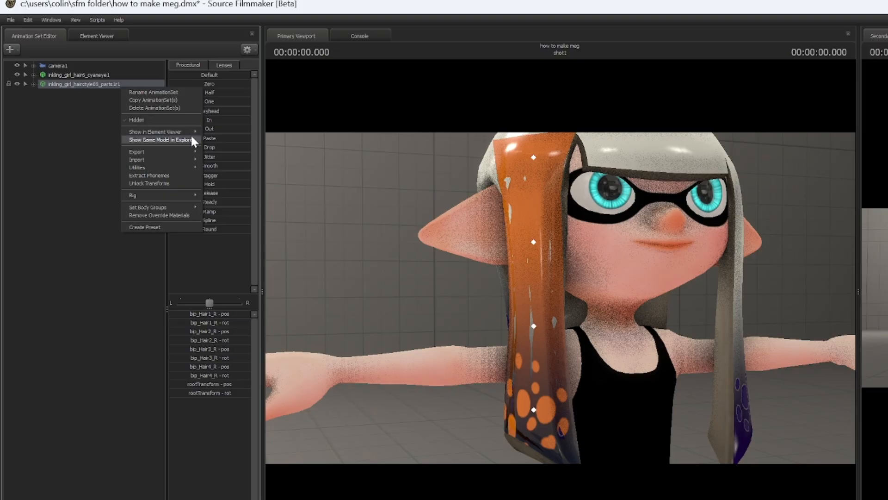
pyautogui.click(215, 138)
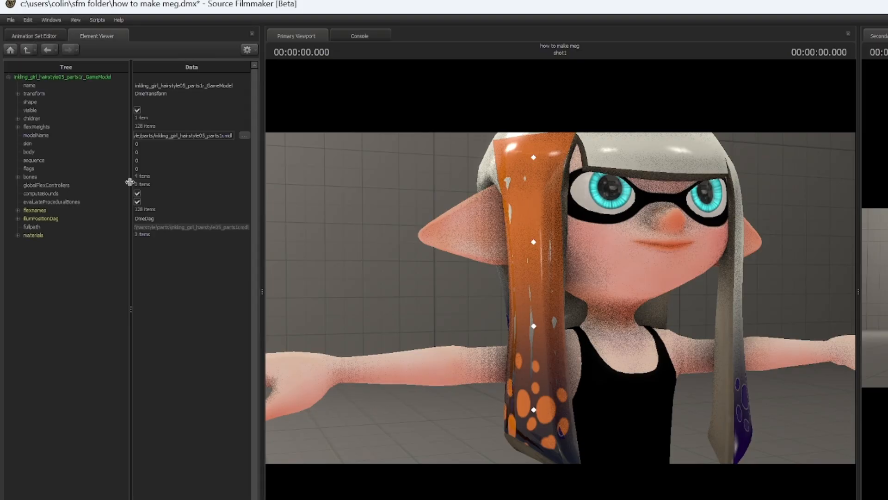
pyautogui.click(18, 236)
pyautogui.click(26, 243)
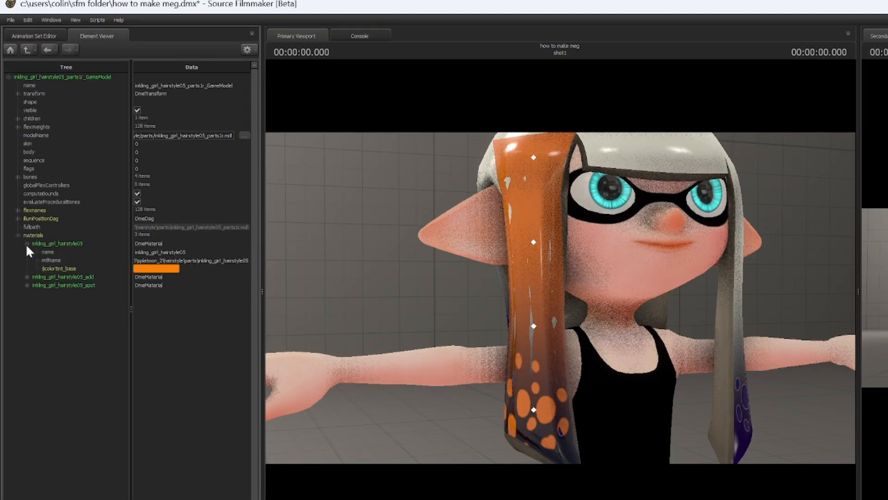
pyautogui.rightClick(147, 265)
pyautogui.click(174, 286)
# Examine the recoloured hair strand against the rest of the head from the front, both near and far.
pyautogui.moveTo(370, 286); pyautogui.dragTo(418, 280)
pyautogui.press('w')
pyautogui.press('s')
pyautogui.press('w')
pyautogui.press('s')
pyautogui.press('s')
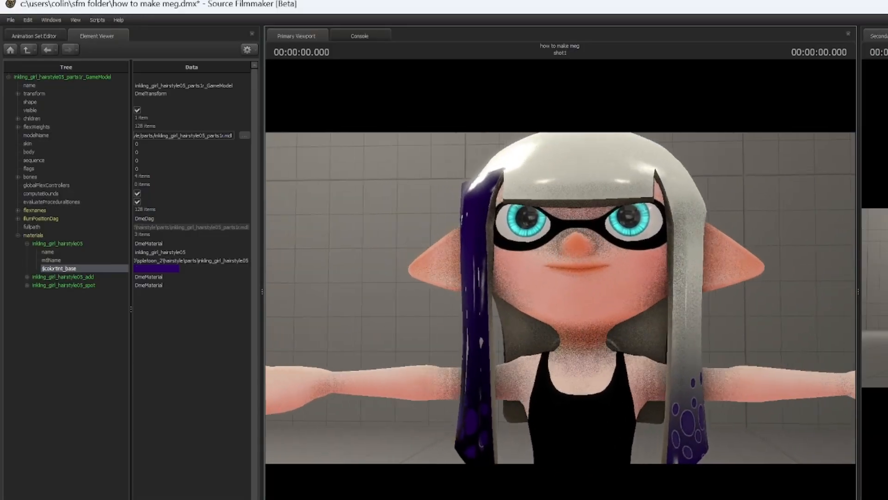
pyautogui.press('w')
pyautogui.moveTo(587, 298); pyautogui.dragTo(560, 298)
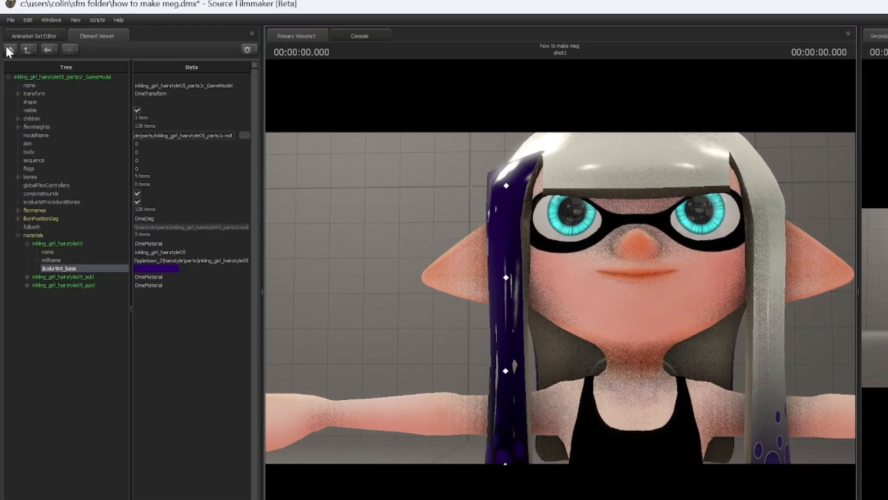
# Try rotating the hair part's bip_Hair1_R bone, and undo the rotation.
pyautogui.click(58, 36)
pyautogui.click(507, 189)
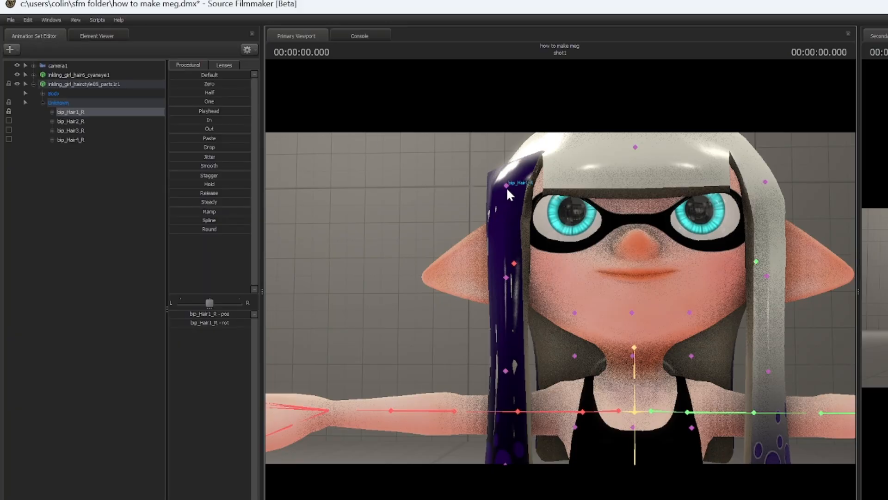
pyautogui.press('e')
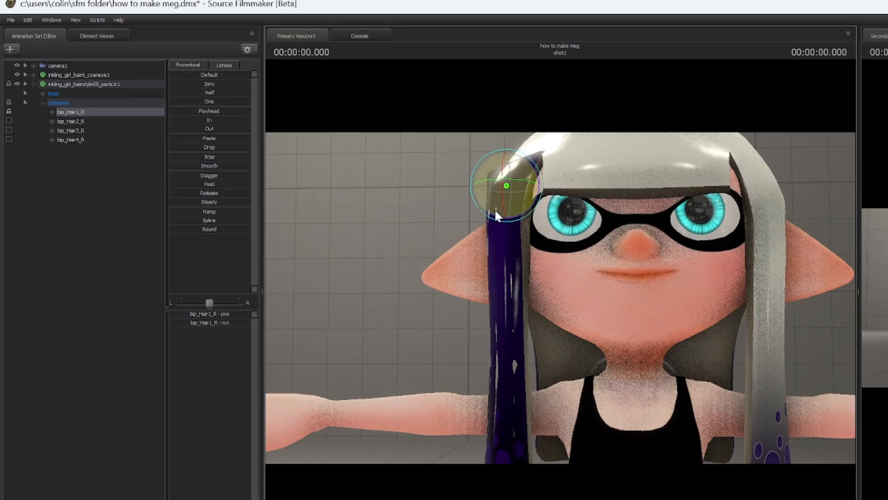
pyautogui.moveTo(489, 210)
pyautogui.mouseDown()
pyautogui.moveTo(471, 208)
pyautogui.moveTo(487, 214)
pyautogui.moveTo(468, 215)
pyautogui.moveTo(477, 218)
pyautogui.mouseUp()
pyautogui.hotkey('ctrl', 'z')
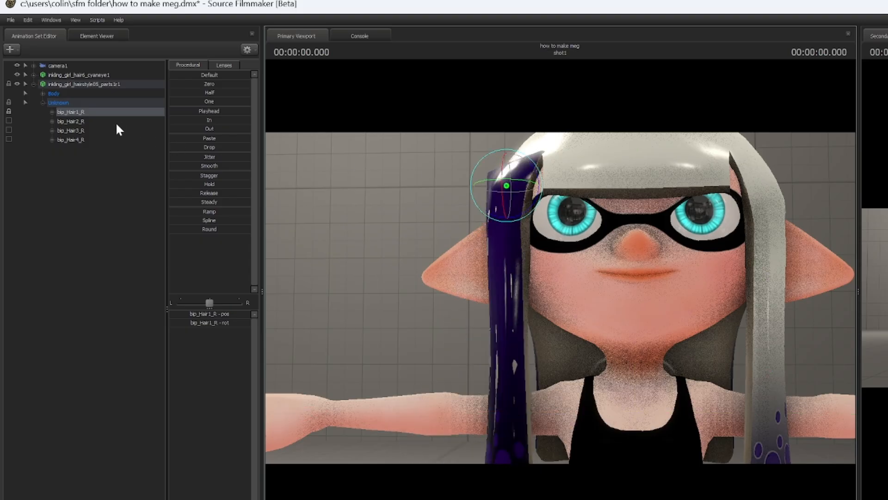
# Unlock the hair part's bip_Hair1_R bone, and add a scale control to the inkling's Hair1_R_0005 to shrink away the original strand.
pyautogui.click(9, 111)
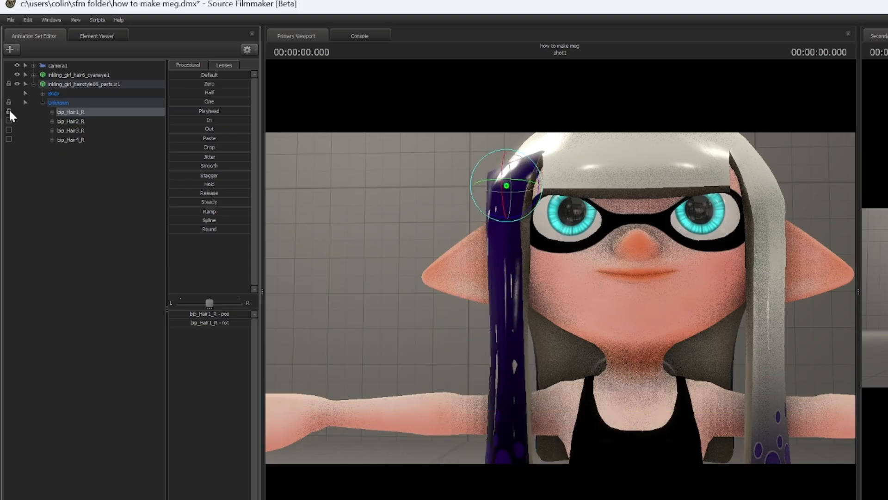
pyautogui.click(34, 76)
pyautogui.scroll(-15, 88, 139)
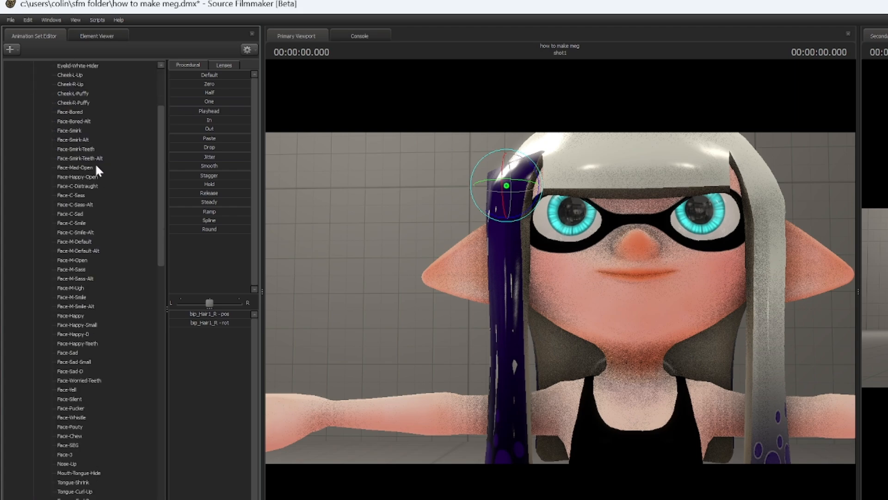
pyautogui.scroll(-15, 130, 235)
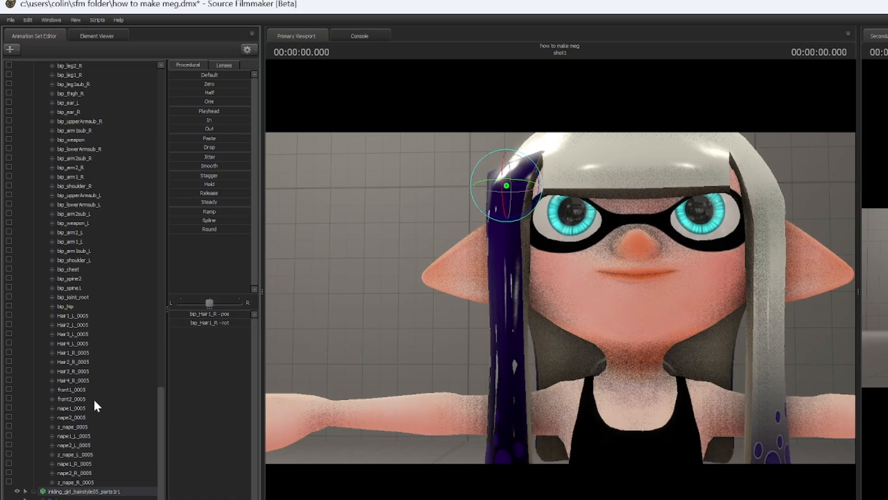
pyautogui.click(86, 325)
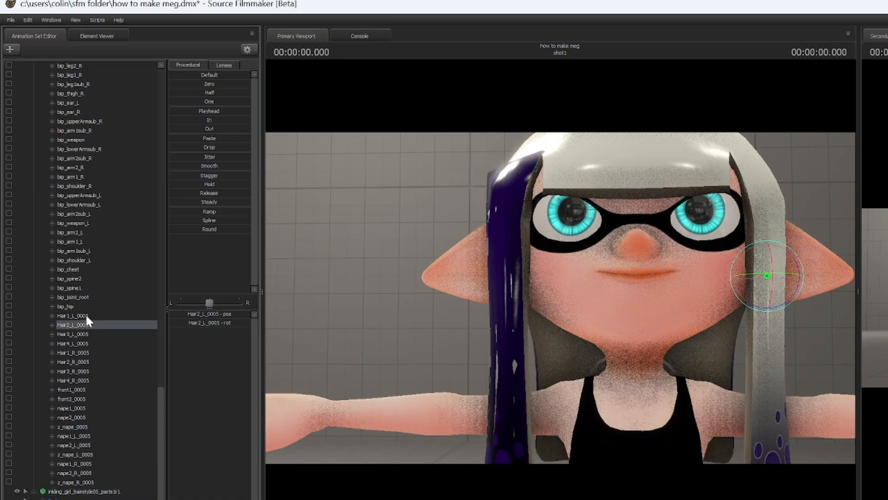
pyautogui.click(86, 315)
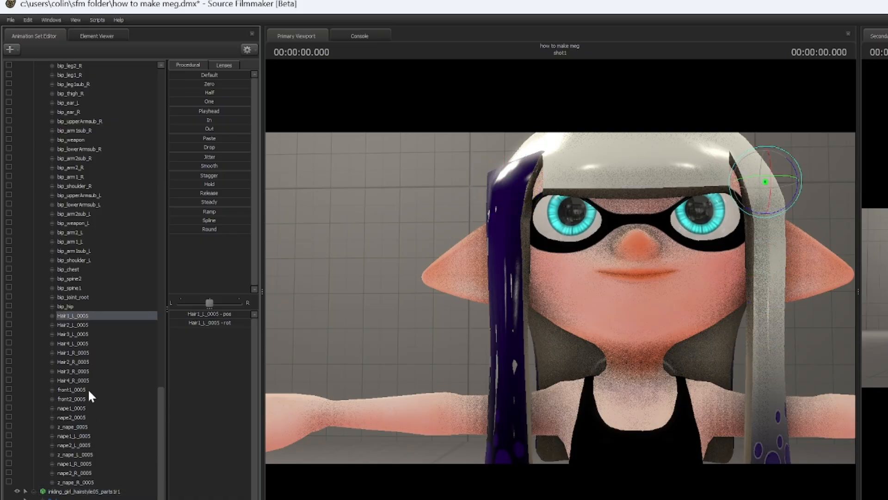
pyautogui.click(84, 353)
pyautogui.rightClick(85, 353)
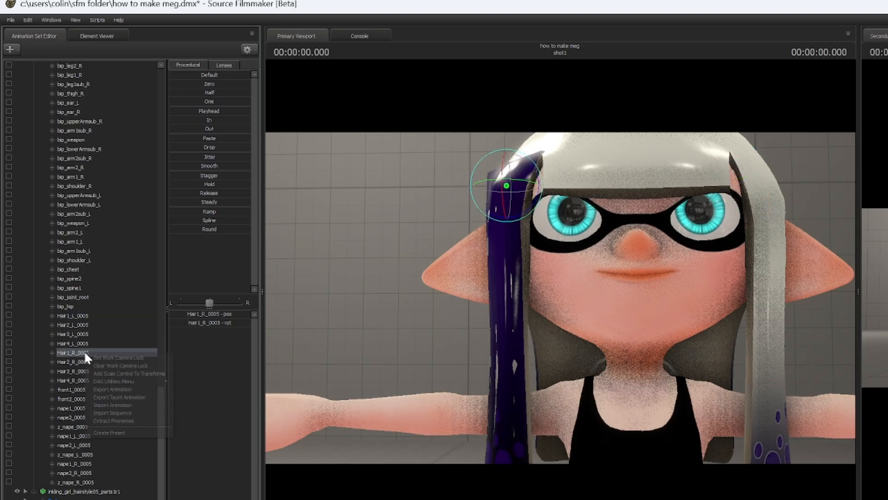
pyautogui.click(149, 374)
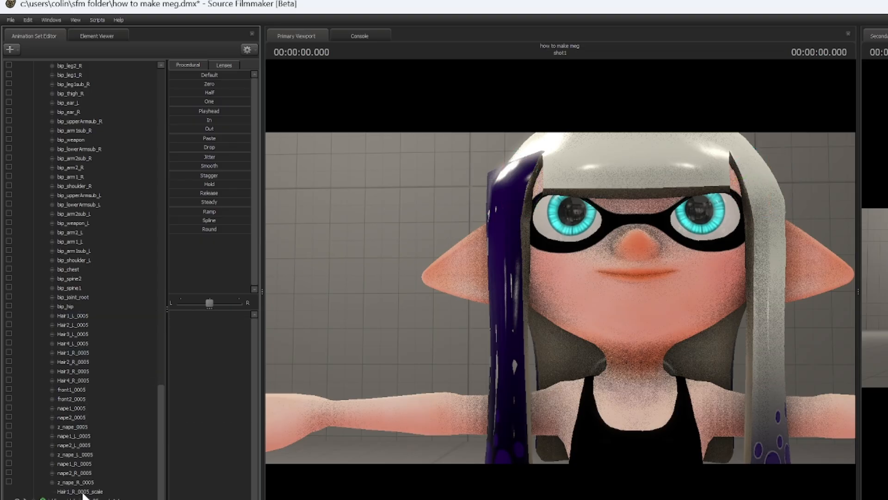
pyautogui.moveTo(194, 313); pyautogui.dragTo(194, 313)
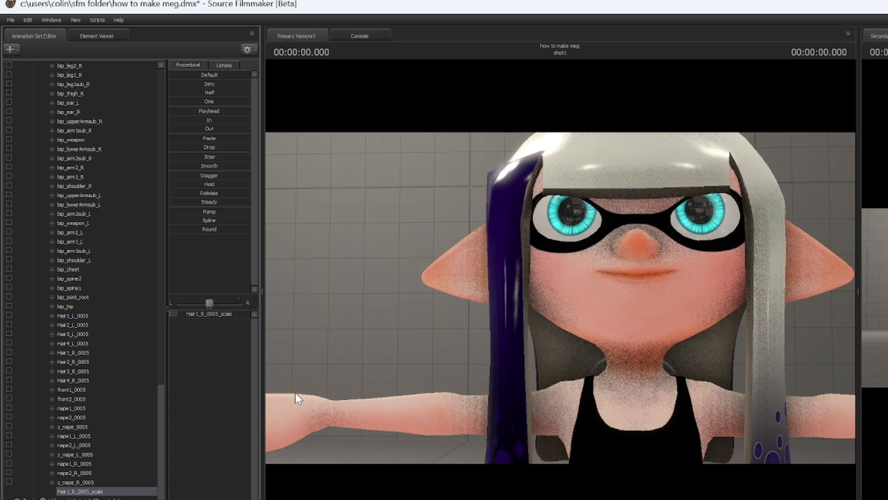
pyautogui.moveTo(324, 354); pyautogui.dragTo(311, 324)
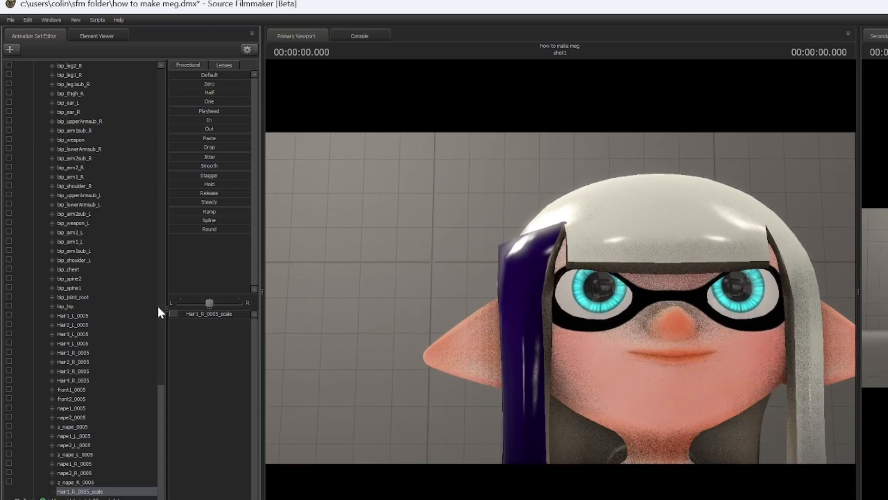
# Lock the hair part's rootTransform to the inkling's bip_head bone, found in her Body group.
pyautogui.scroll(7, 127, 316)
pyautogui.scroll(20, 125, 314)
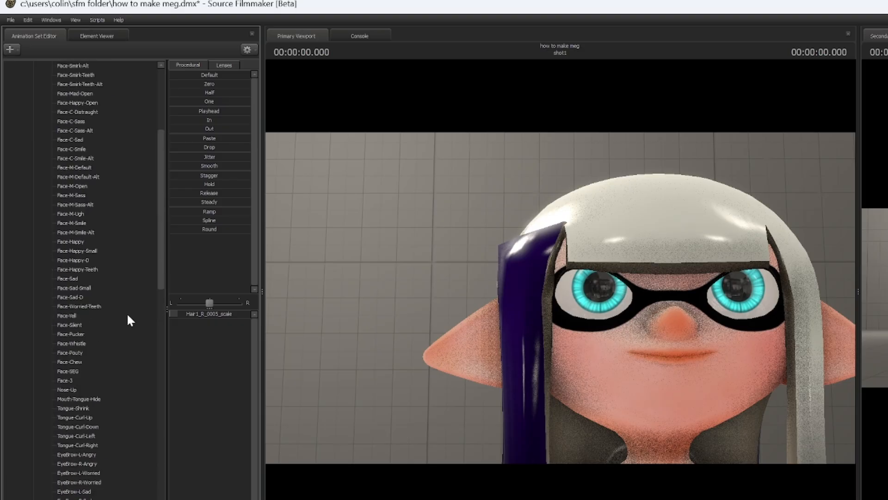
pyautogui.click(43, 139)
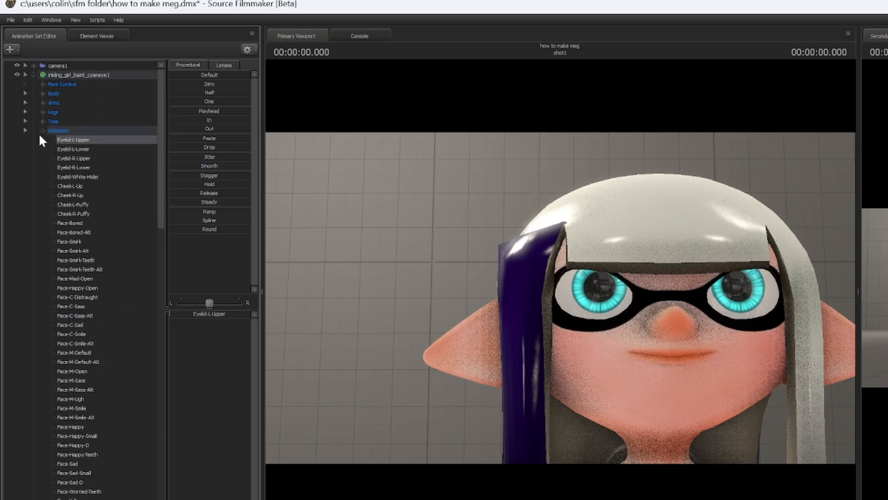
pyautogui.click(33, 74)
pyautogui.click(42, 93)
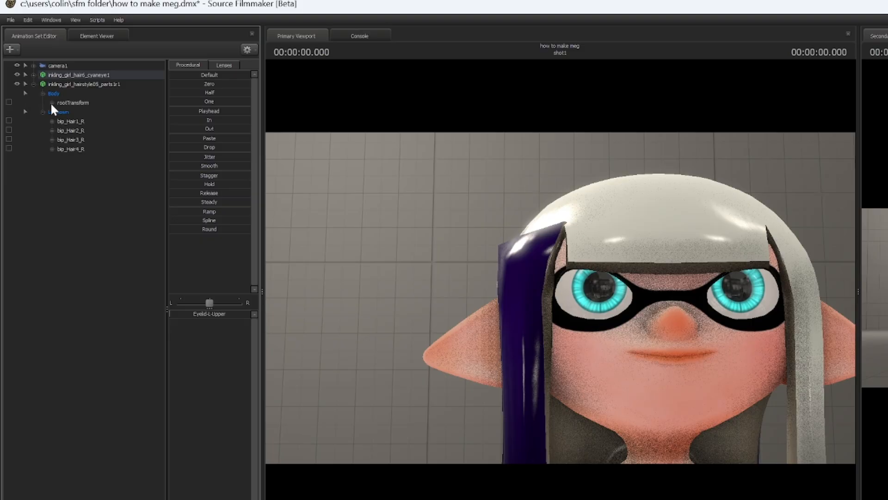
pyautogui.click(34, 74)
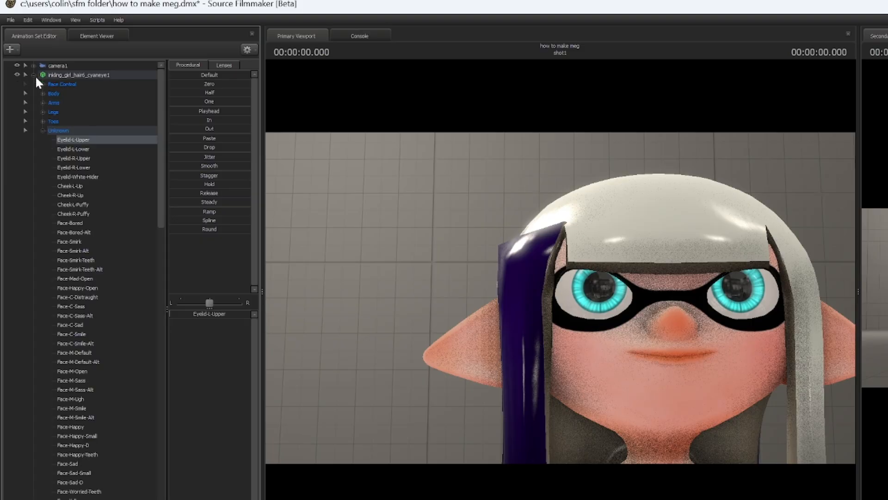
pyautogui.click(43, 93)
pyautogui.click(85, 167)
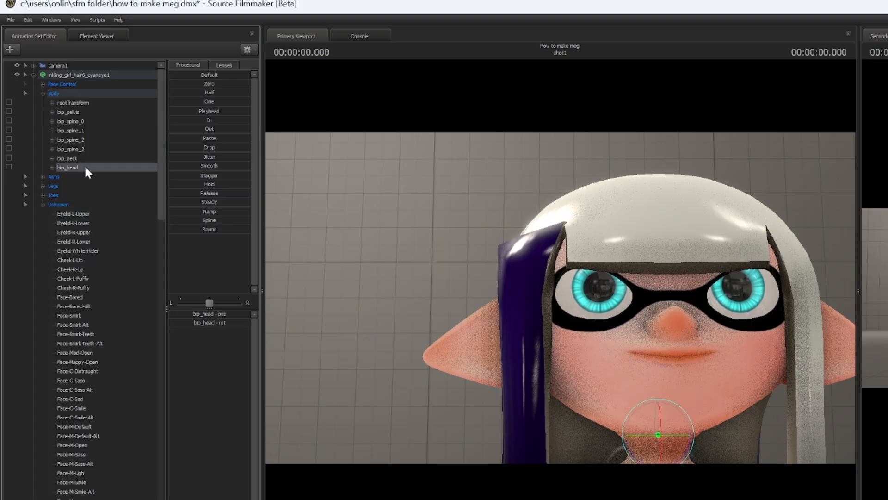
pyautogui.click(43, 204)
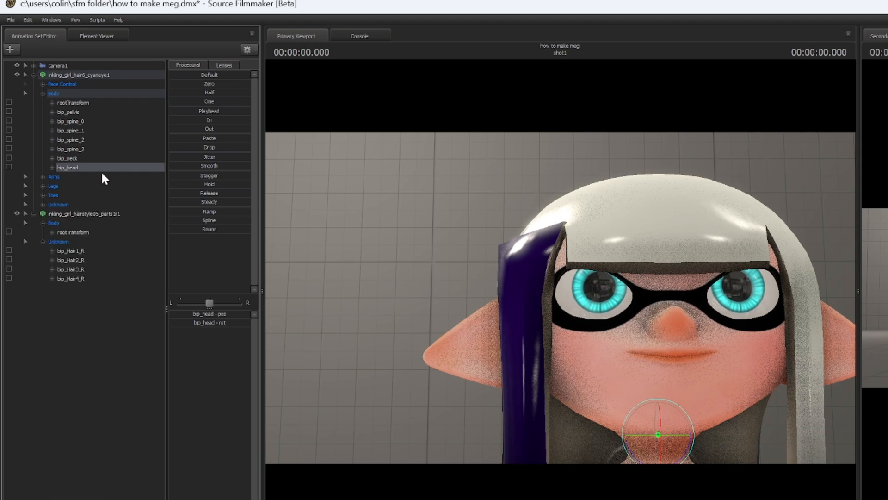
pyautogui.moveTo(96, 166); pyautogui.dragTo(89, 228)
# Test the hair attachment by rotating the inkling's bip_head bone, and undo the rotation.
pyautogui.moveTo(313, 260); pyautogui.dragTo(380, 373)
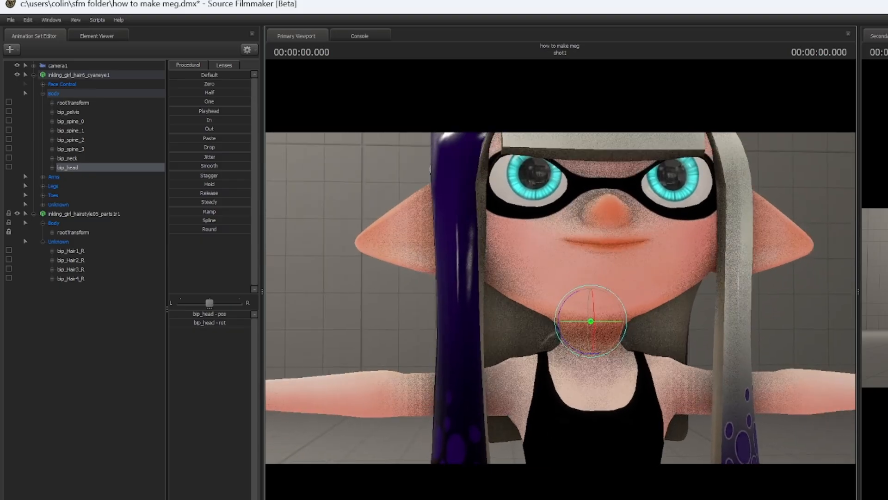
pyautogui.moveTo(586, 322)
pyautogui.mouseDown()
pyautogui.moveTo(557, 317)
pyautogui.moveTo(576, 324)
pyautogui.mouseUp()
pyautogui.hotkey('ctrl', 'z')
pyautogui.moveTo(433, 341); pyautogui.dragTo(436, 301)
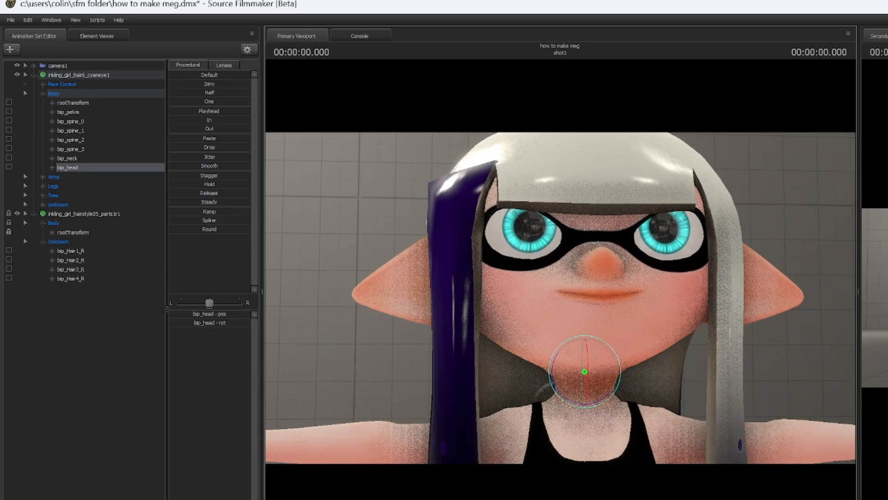
pyautogui.press('s')
pyautogui.moveTo(516, 256); pyautogui.dragTo(516, 256)
pyautogui.press('w')
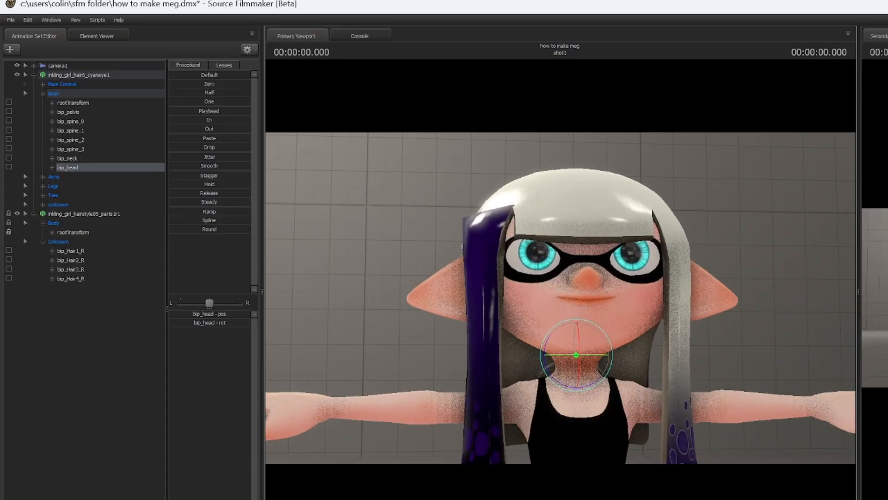
# Collapse both models' animation sets, start a new model animation set, and filter the models with "splatoon cat ear".
pyautogui.click(38, 76)
pyautogui.click(33, 74)
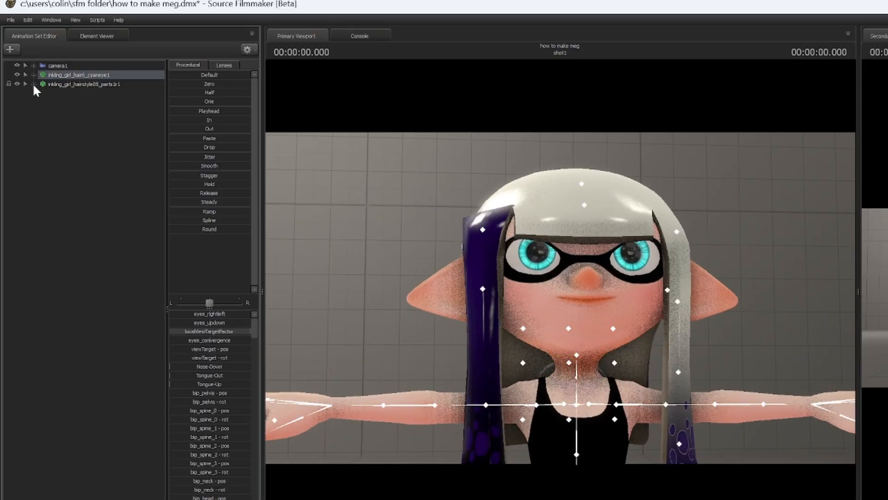
pyautogui.rightClick(102, 148)
pyautogui.click(163, 174)
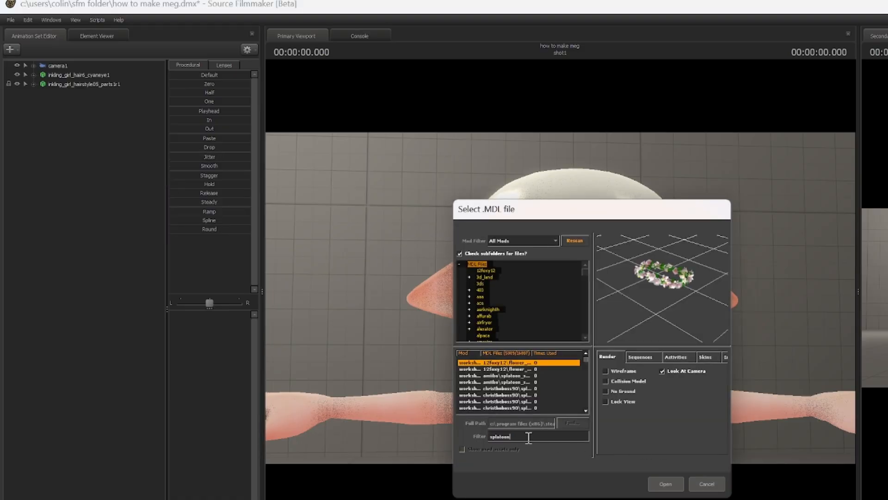
pyautogui.write('splatoon cal')
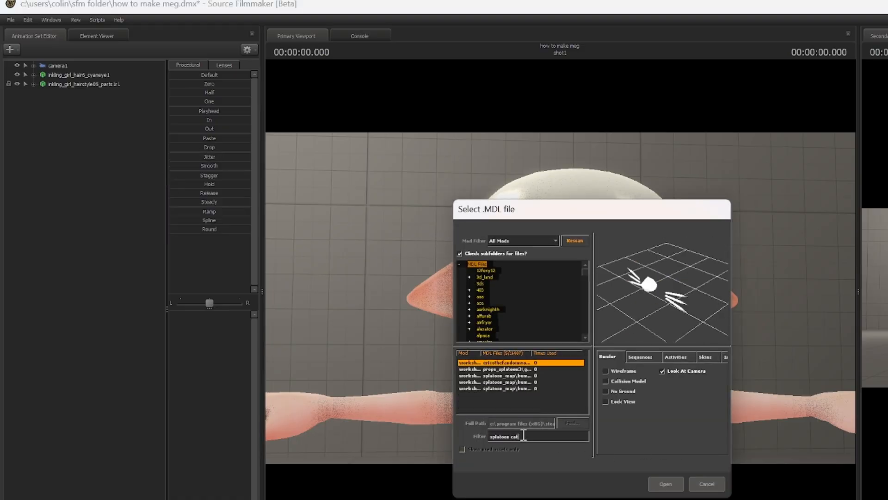
pyautogui.write(' ear')
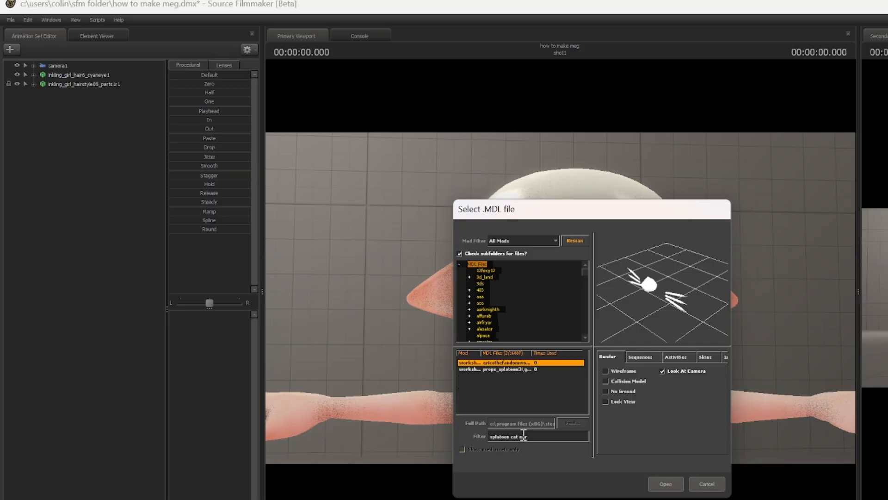
# Preview the listed cat-ear models, and try filtering the model list for "splatoon octo ears".
pyautogui.press('Down')
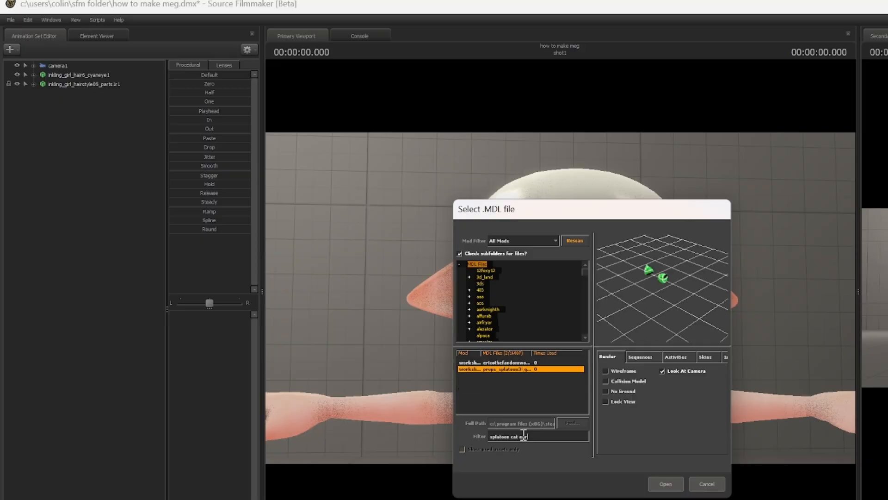
pyautogui.press('Up')
pyautogui.press('BackSpace')
pyautogui.press('BackSpace')
pyautogui.press('BackSpace')
pyautogui.press('BackSpace')
pyautogui.press('BackSpace')
pyautogui.press('BackSpace')
pyautogui.press('BackSpace')
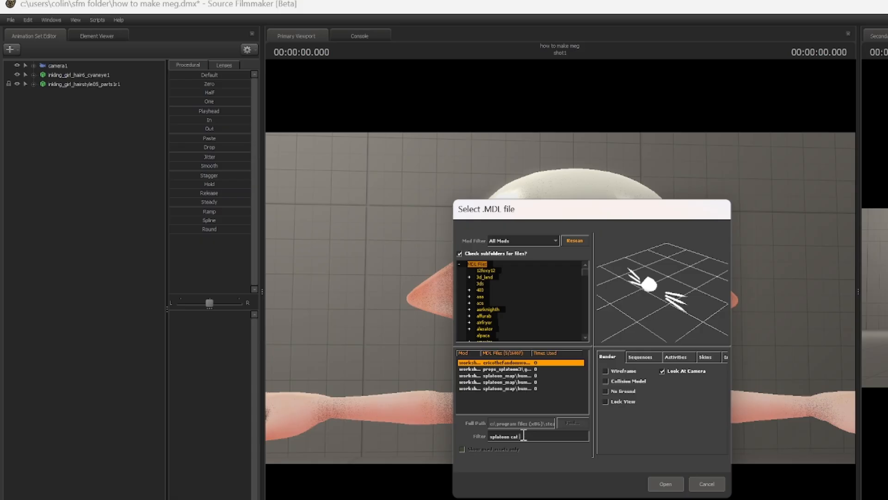
pyautogui.write('atoon oc')
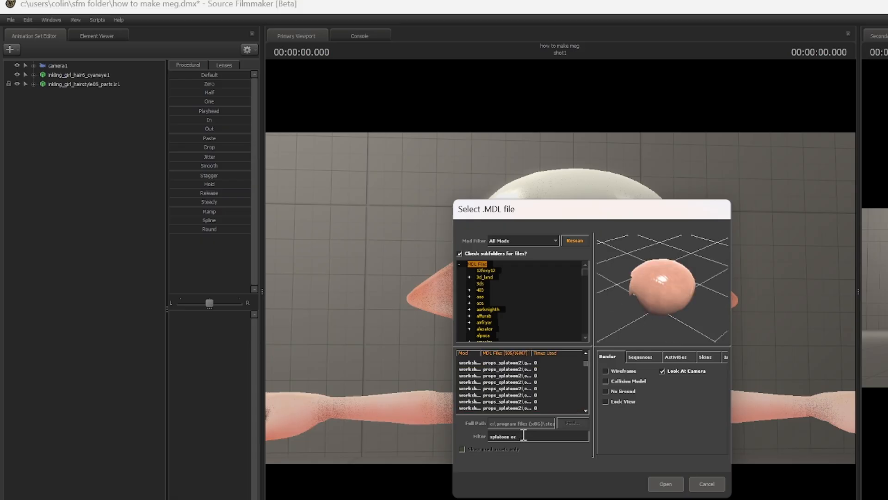
pyautogui.write('to ears')
pyautogui.press('BackSpace')
pyautogui.press('BackSpace')
pyautogui.press('BackSpace')
pyautogui.press('BackSpace')
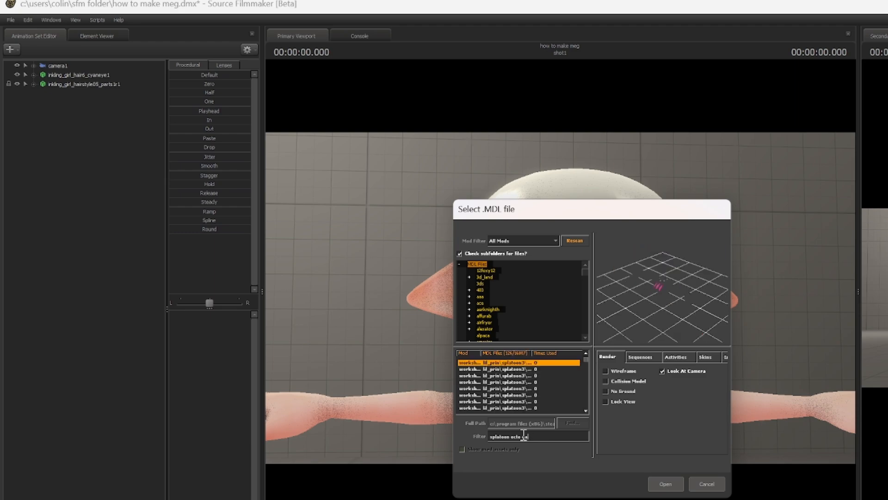
pyautogui.press('BackSpace')
# Leave the model selection without loading a model, and save the session.
pyautogui.click(703, 484)
pyautogui.click(10, 20)
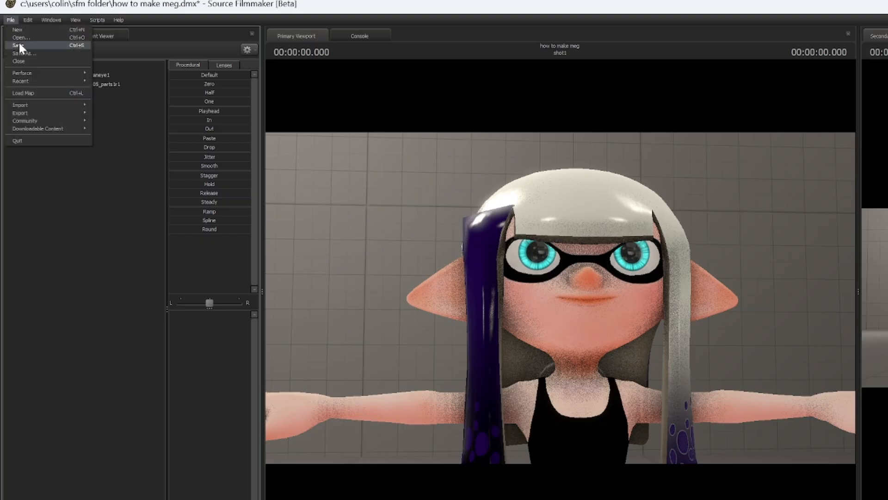
pyautogui.click(18, 42)
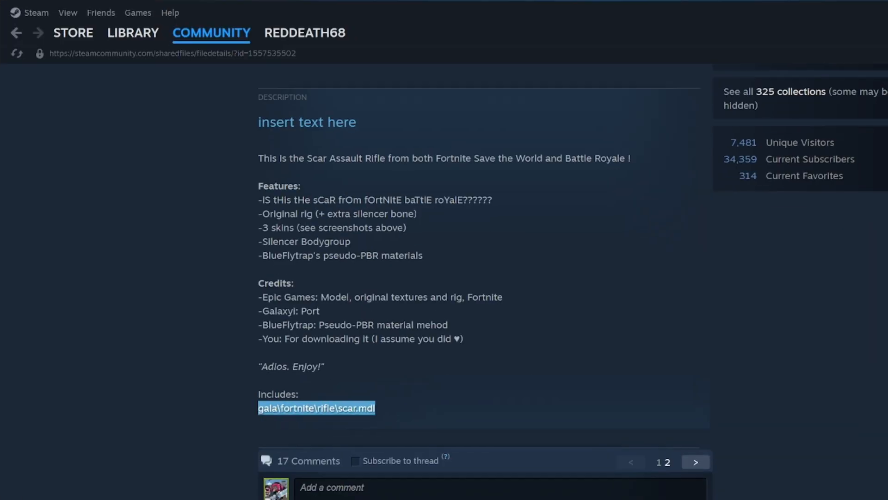
# Switch to Steam, return to the Source Filmmaker Workshop listing, and search it for "splatoon octoling ears".
pyautogui.scroll(10, 252, 210)
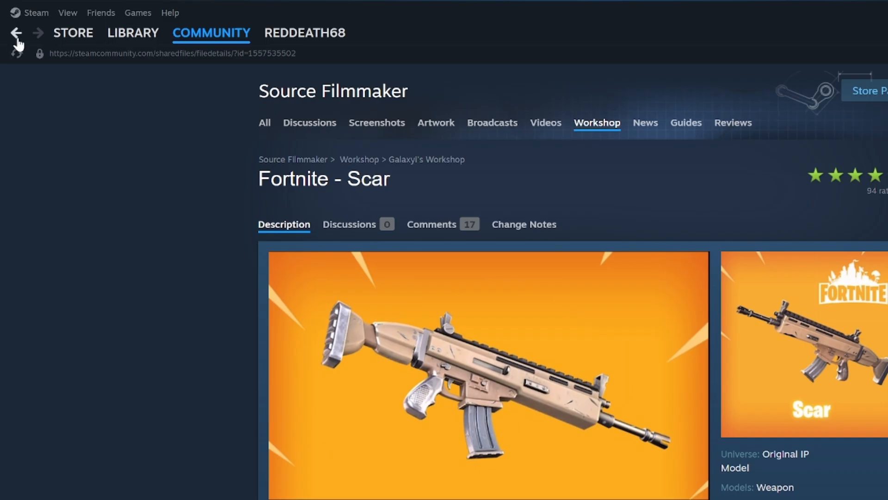
pyautogui.click(17, 40)
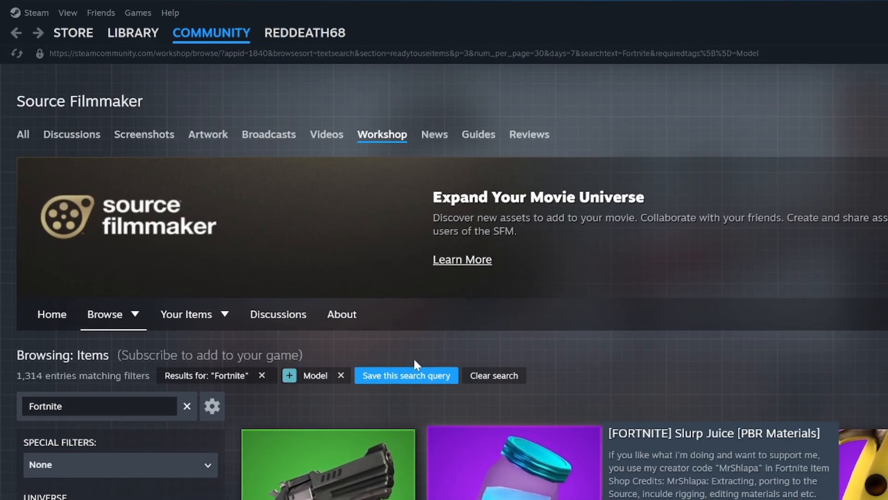
pyautogui.moveTo(145, 409); pyautogui.dragTo(2, 410)
pyautogui.press('BackSpace')
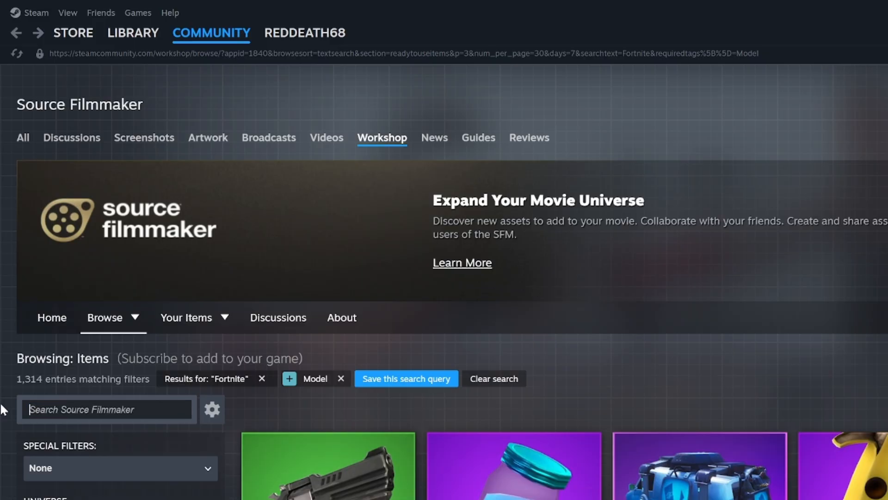
pyautogui.write('splatoo')
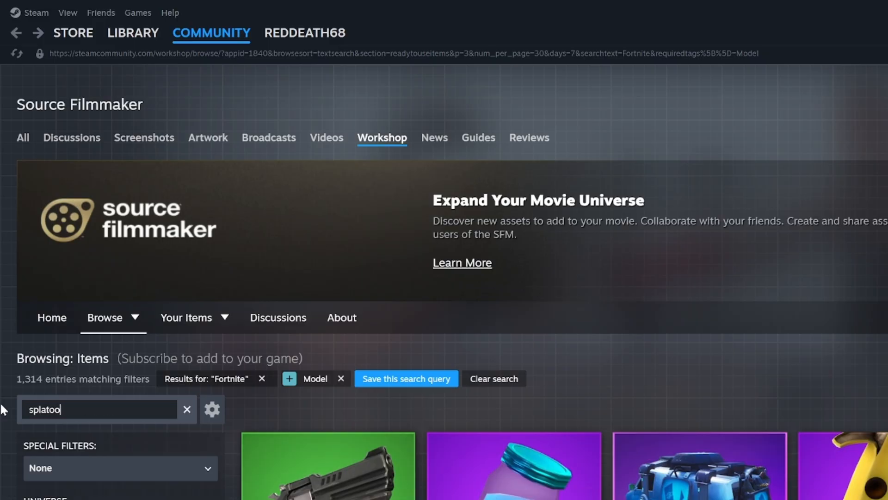
pyautogui.write('n octo')
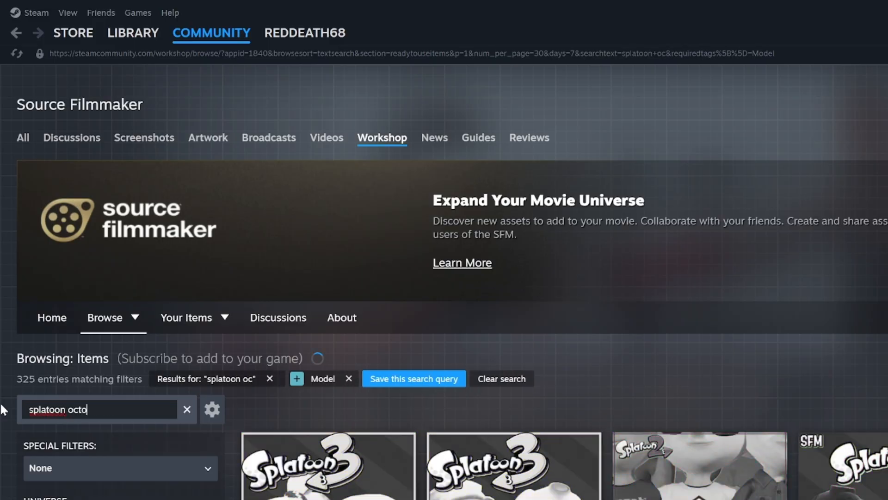
pyautogui.write('ling ')
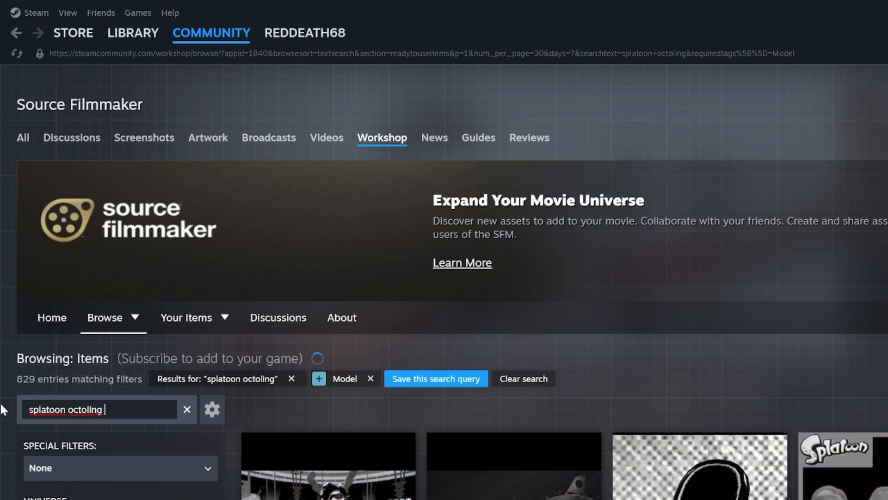
pyautogui.write('ears')
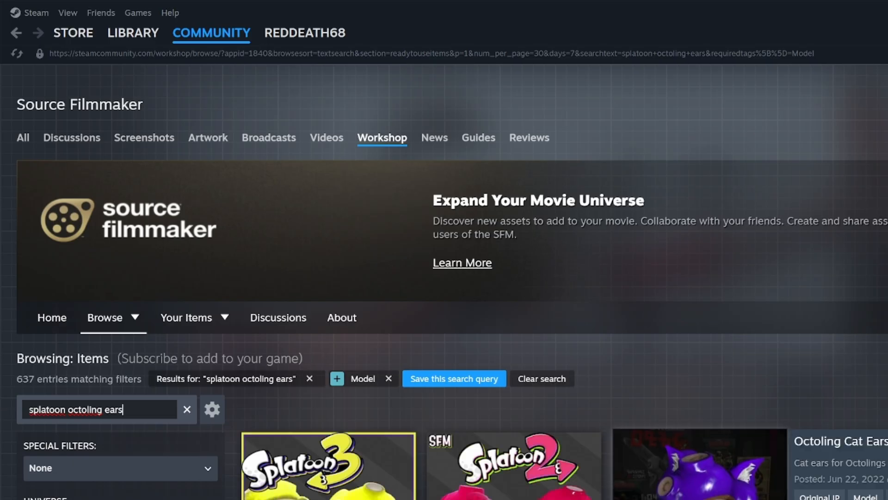
# Open the Octoling Cat Ears Workshop item and copy the model path octo\cat_ears.mdl from its description.
pyautogui.click(745, 470)
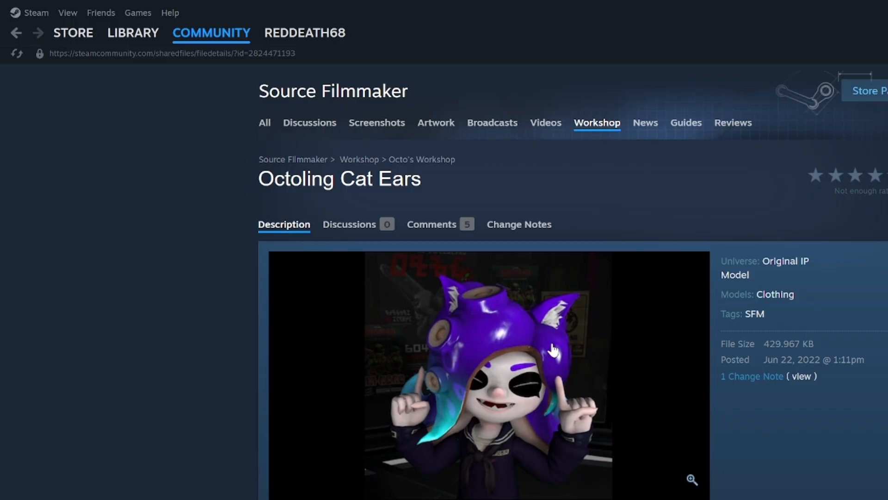
pyautogui.scroll(-6, 553, 347)
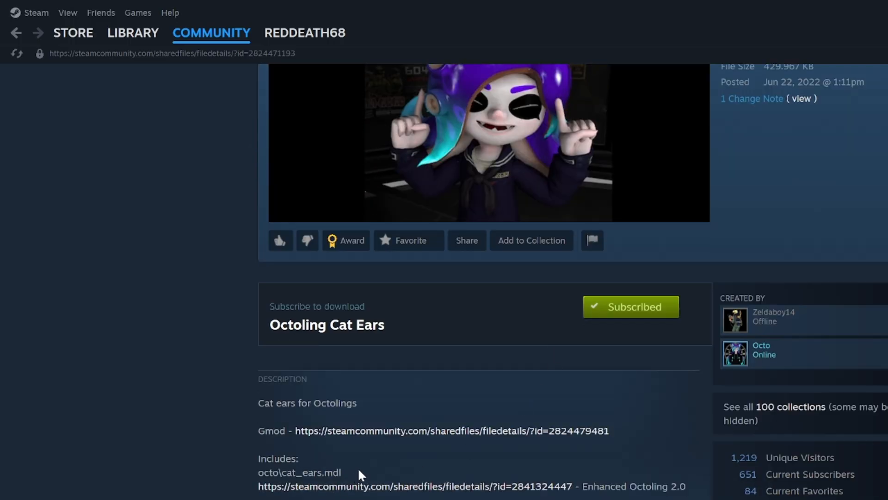
pyautogui.moveTo(342, 472); pyautogui.dragTo(254, 479)
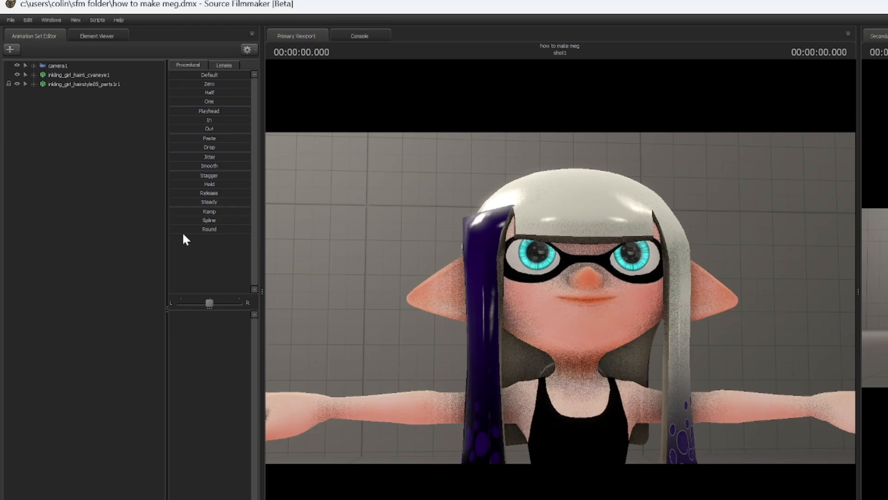
# Switch to Source Filmmaker and create an animation set for the new model octo\cat_ears.mdl.
pyautogui.rightClick(96, 163)
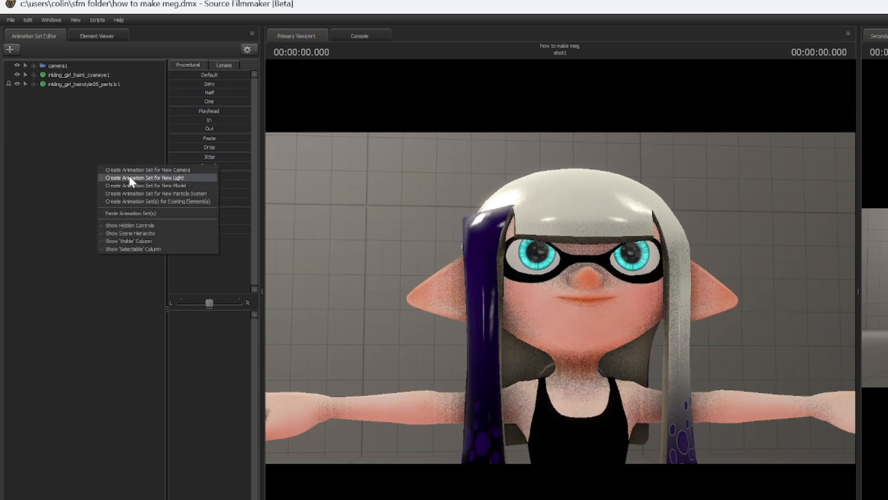
pyautogui.click(144, 182)
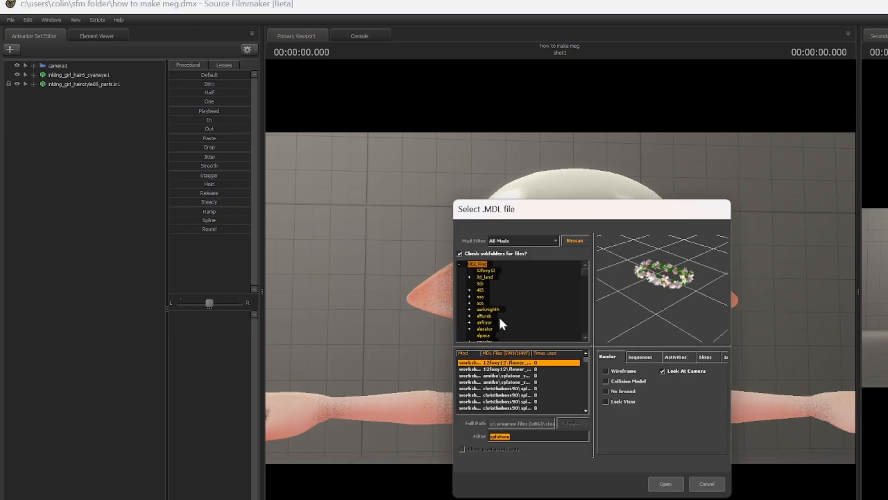
pyautogui.click(665, 483)
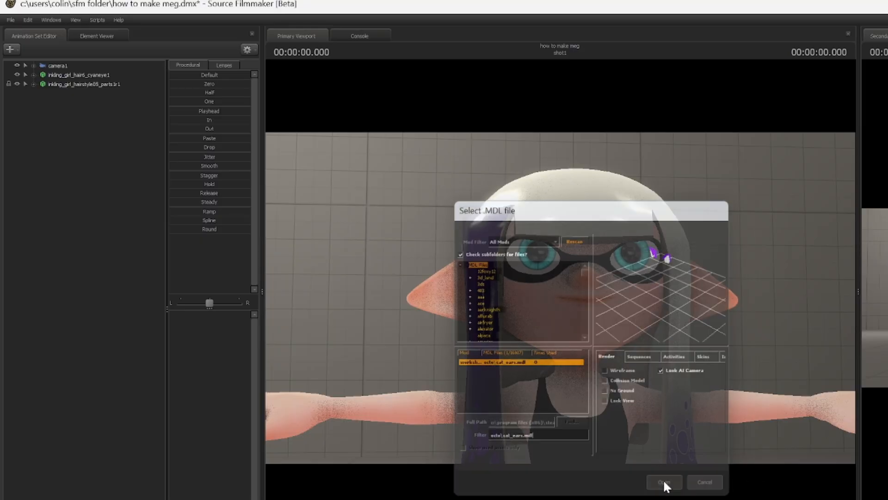
# Lock the cat ears' bip_head to the inkling's bip_head bone, and zero its position and rotation.
pyautogui.click(32, 75)
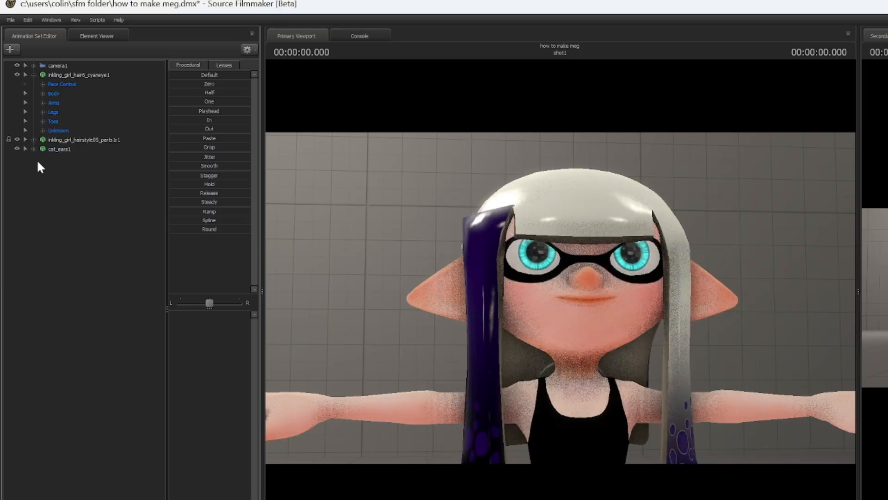
pyautogui.click(34, 149)
pyautogui.click(42, 93)
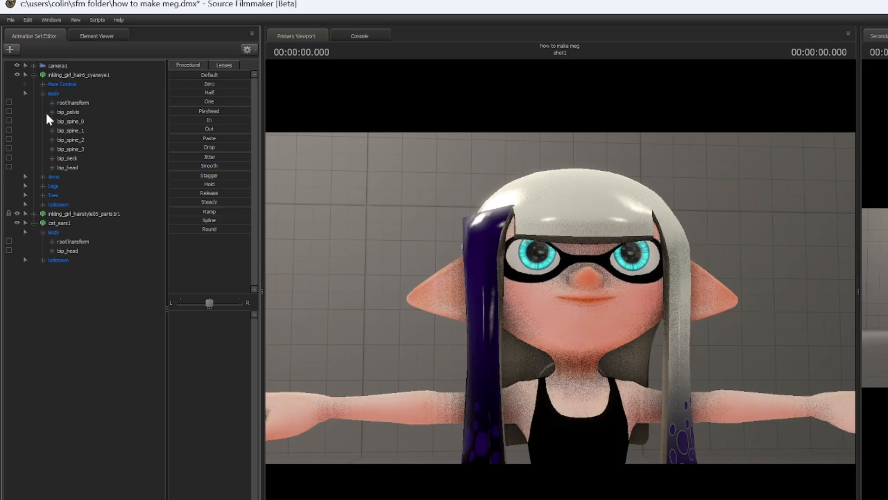
pyautogui.click(78, 167)
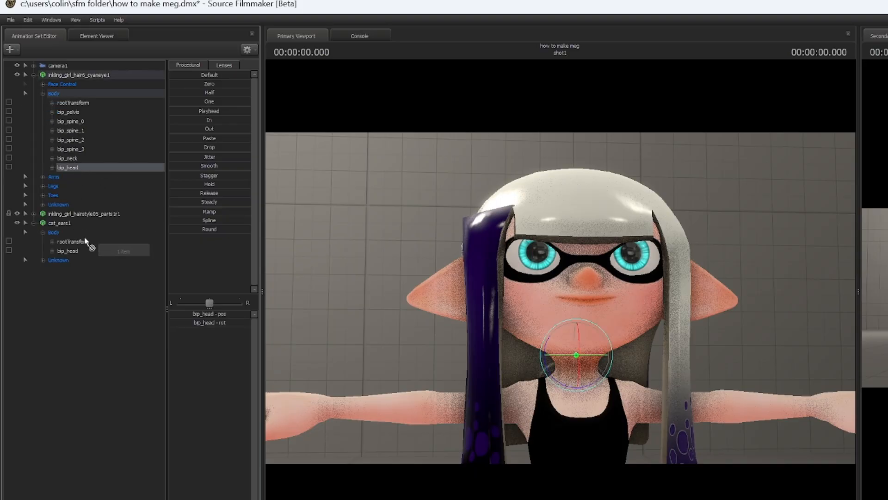
pyautogui.click(70, 250)
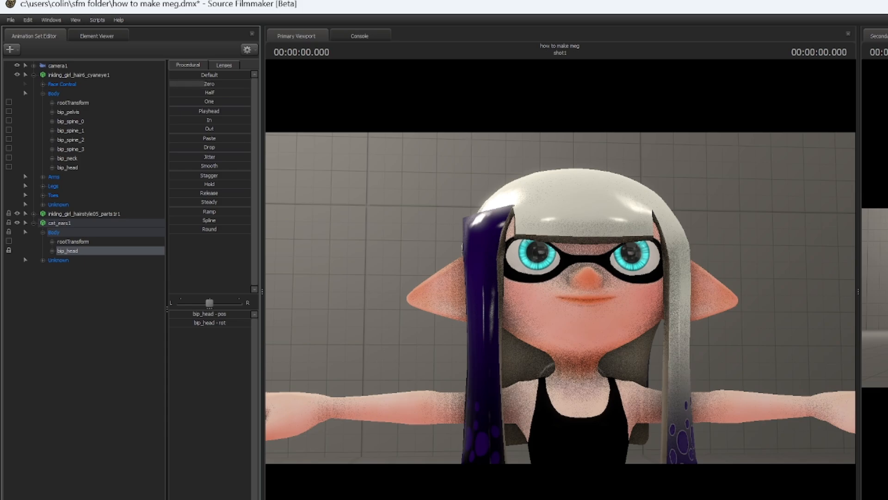
pyautogui.click(209, 84)
# Move the cat ears' bip_head bone straight down until the ears sit on top of the inkling's hair.
pyautogui.moveTo(406, 298)
pyautogui.mouseDown()
pyautogui.moveTo(420, 253)
pyautogui.moveTo(406, 298)
pyautogui.mouseUp()
pyautogui.press('w')
pyautogui.press('s')
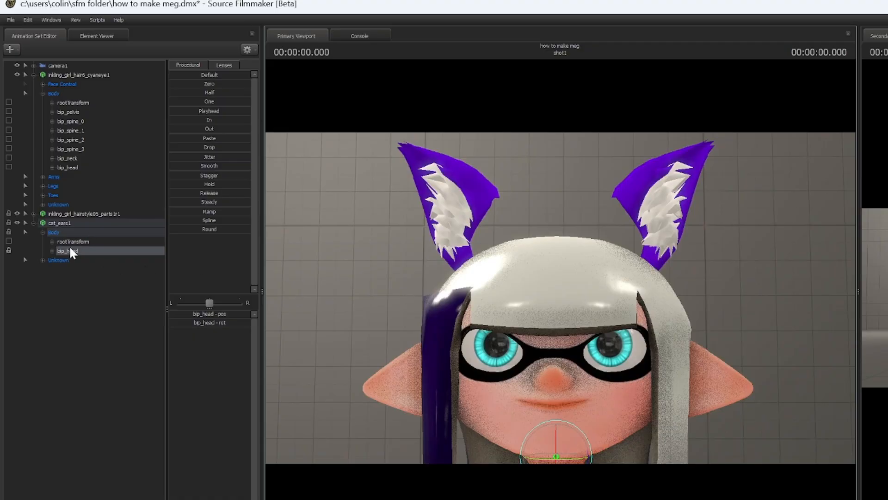
pyautogui.press('w')
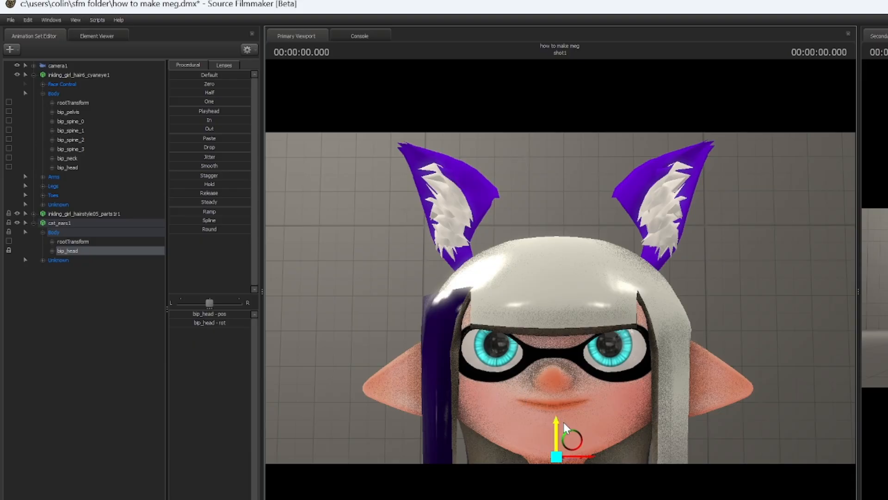
pyautogui.moveTo(565, 432); pyautogui.dragTo(582, 471)
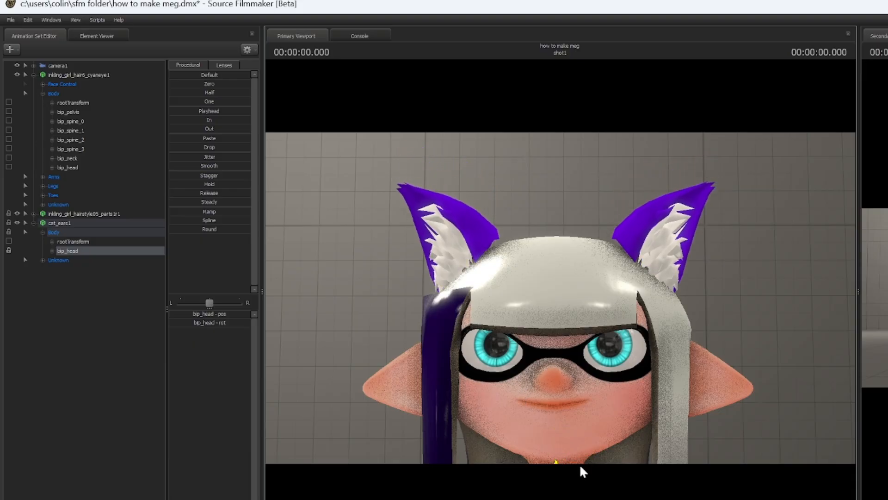
pyautogui.moveTo(678, 421); pyautogui.dragTo(703, 335, button='middle')
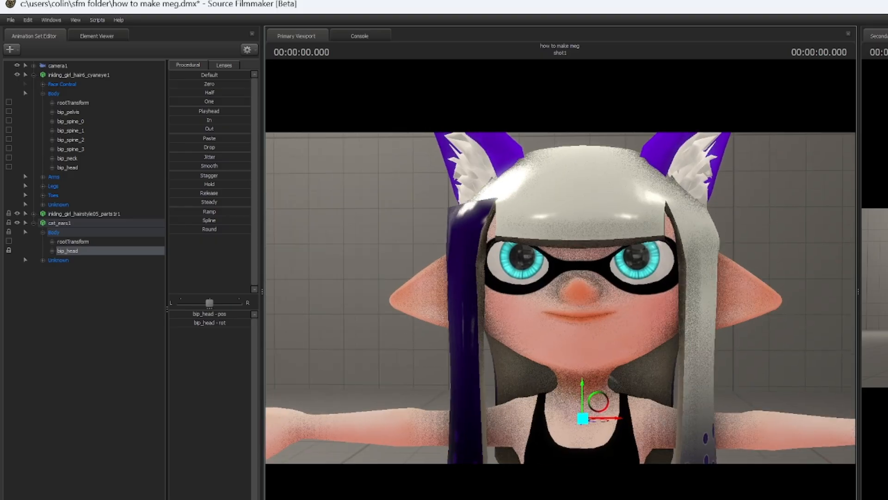
pyautogui.moveTo(703, 335); pyautogui.dragTo(719, 306)
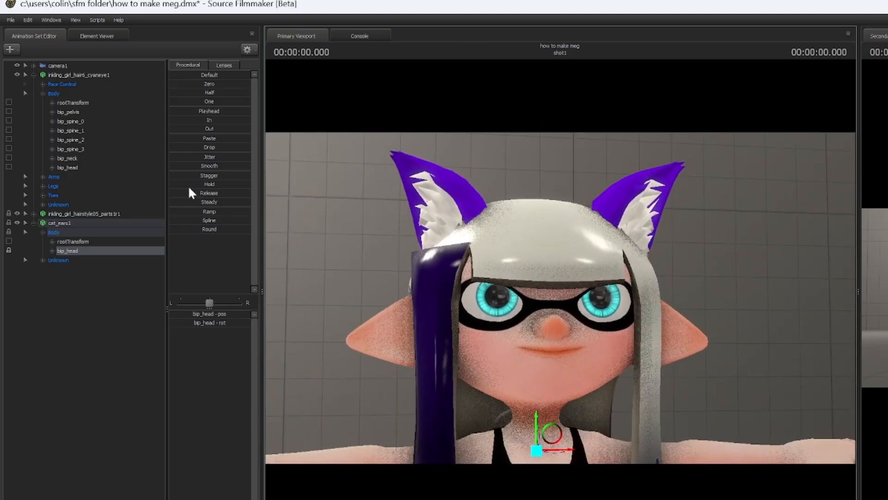
# Add override materials to the cat_ears1 animation set and collapse it.
pyautogui.rightClick(98, 228)
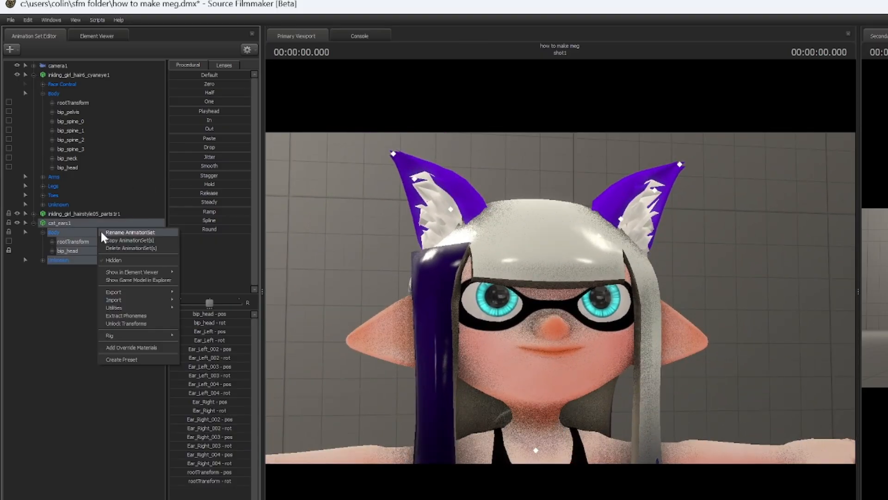
pyautogui.click(152, 351)
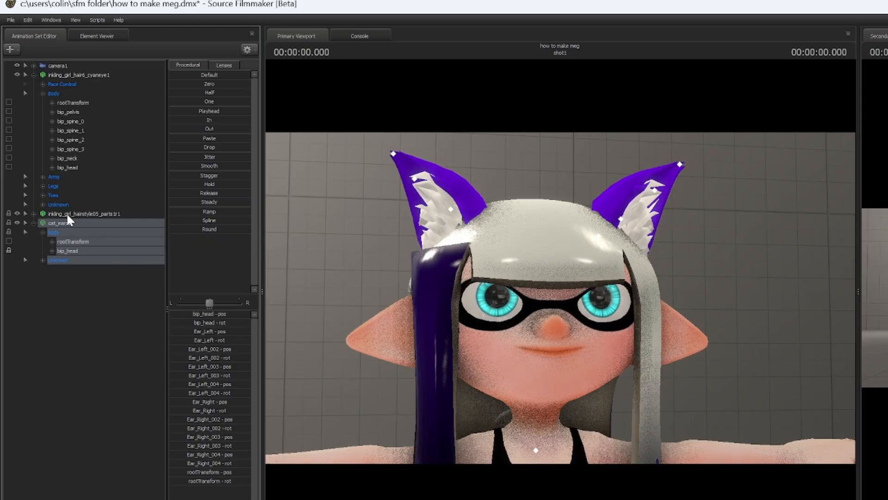
pyautogui.click(35, 223)
pyautogui.rightClick(88, 216)
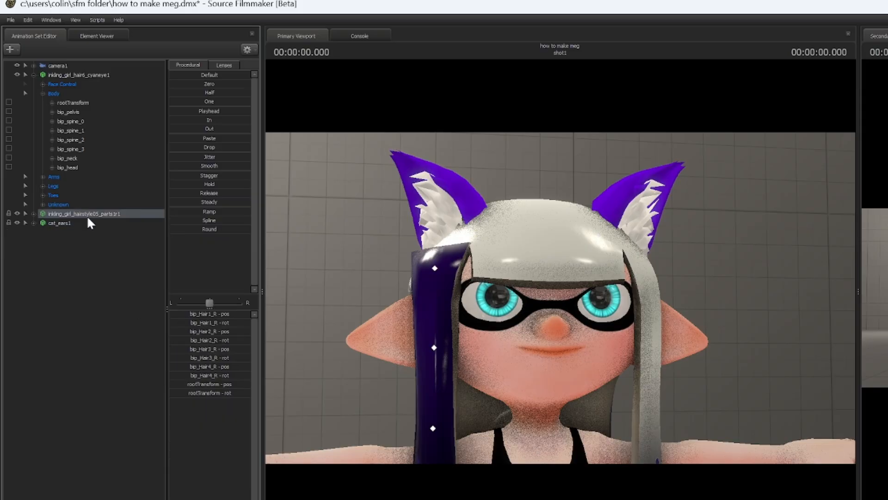
# Show the cat_ears1 model in the Element Viewer and expand its outer ear material.
pyautogui.click(56, 224)
pyautogui.rightClick(56, 225)
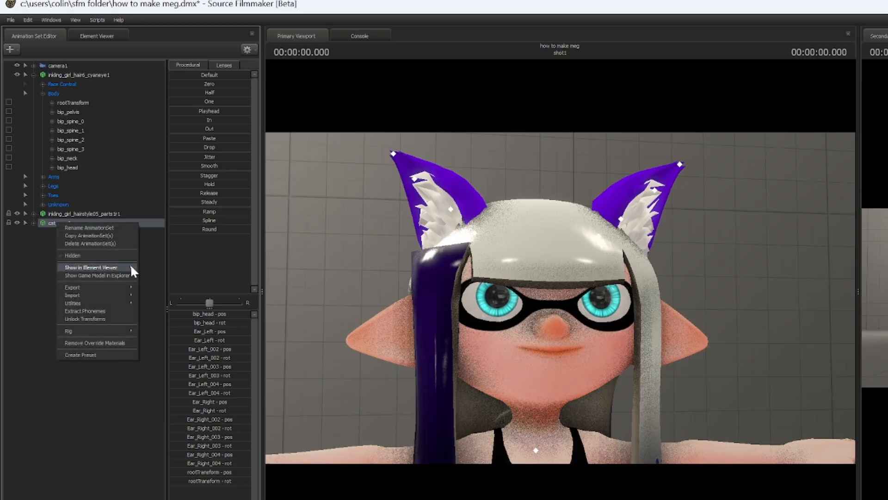
pyautogui.moveTo(131, 267)
pyautogui.click(153, 277)
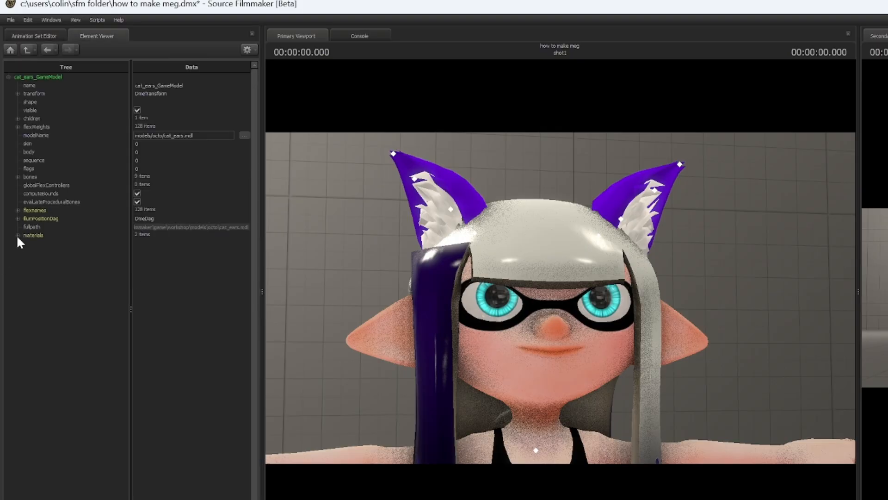
pyautogui.click(17, 236)
pyautogui.click(27, 251)
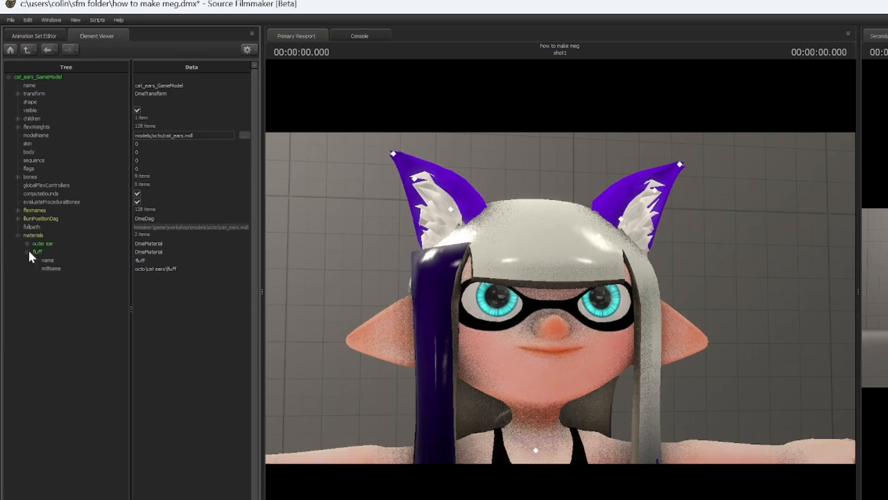
pyautogui.click(26, 251)
pyautogui.click(27, 243)
# Set the outer ear's $colortint_base to red 44 and blue 100, and copy that colour.
pyautogui.click(163, 270)
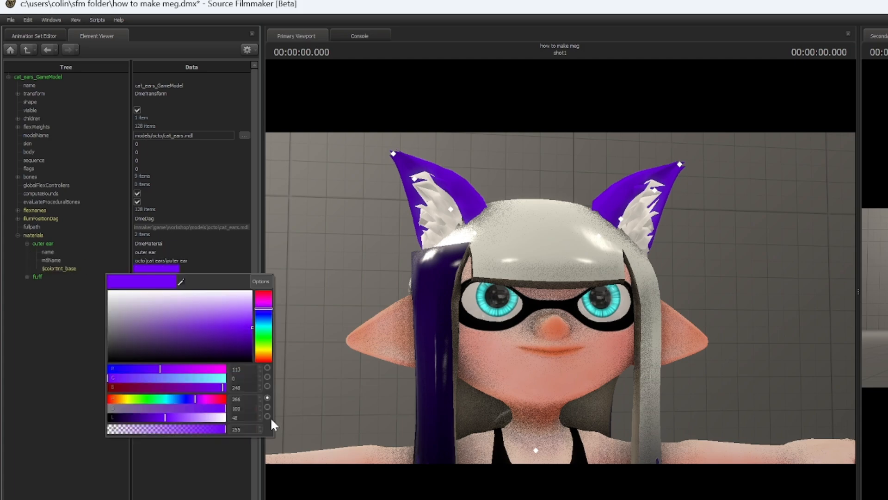
pyautogui.doubleClick(253, 368)
pyautogui.write('44')
pyautogui.doubleClick(254, 389)
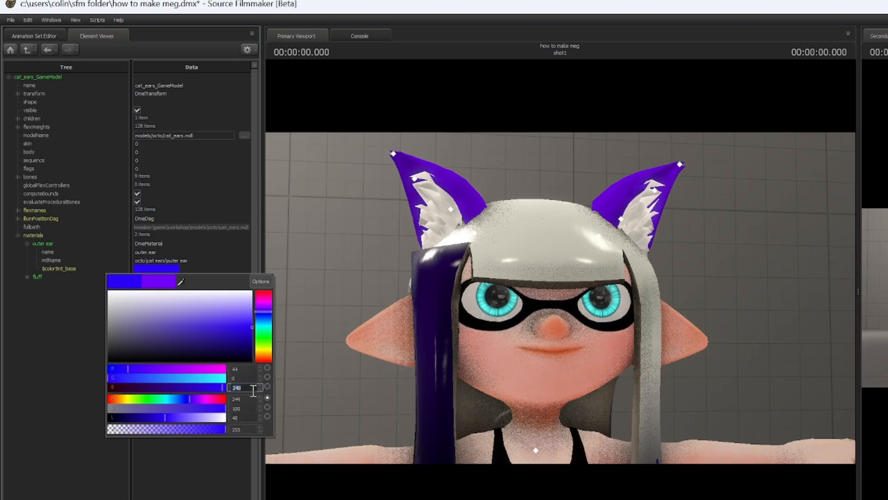
pyautogui.write('100')
pyautogui.press('Return')
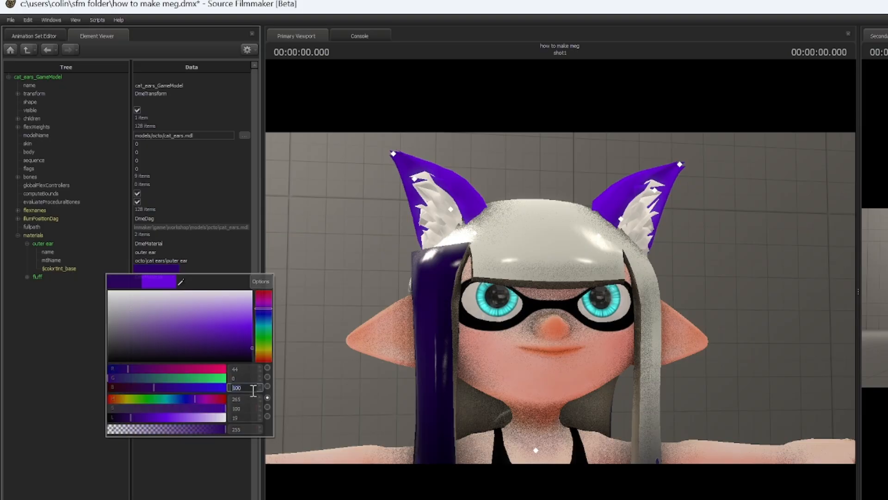
pyautogui.rightClick(146, 268)
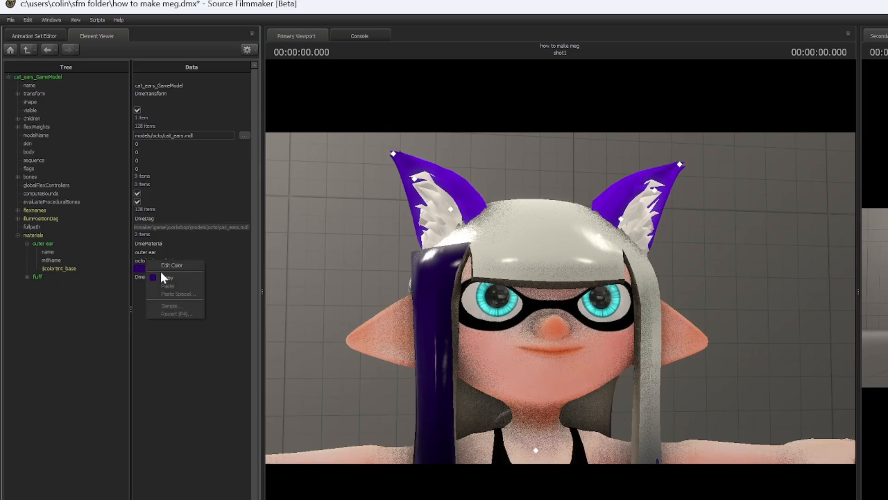
pyautogui.click(162, 273)
# Reopen the cat_ears1 model's outer ear material, and try copying and pasting its $colortint_base colour in place.
pyautogui.click(37, 36)
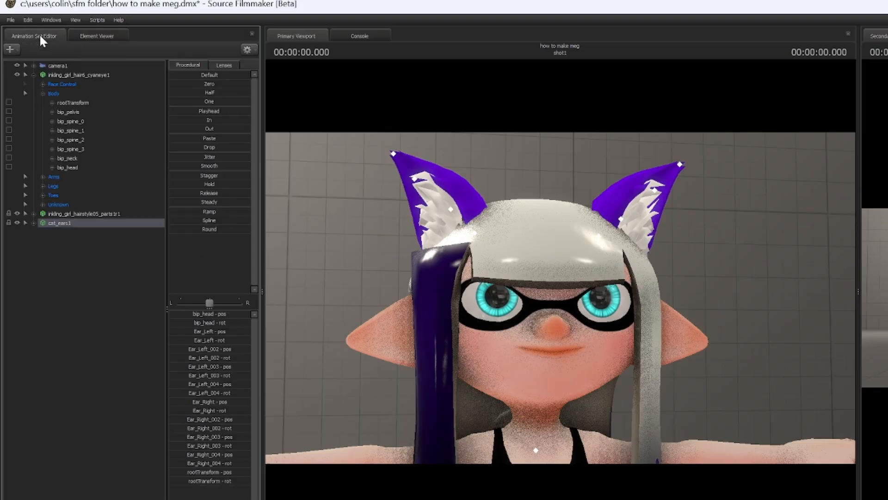
pyautogui.rightClick(102, 226)
pyautogui.moveTo(154, 266)
pyautogui.click(190, 277)
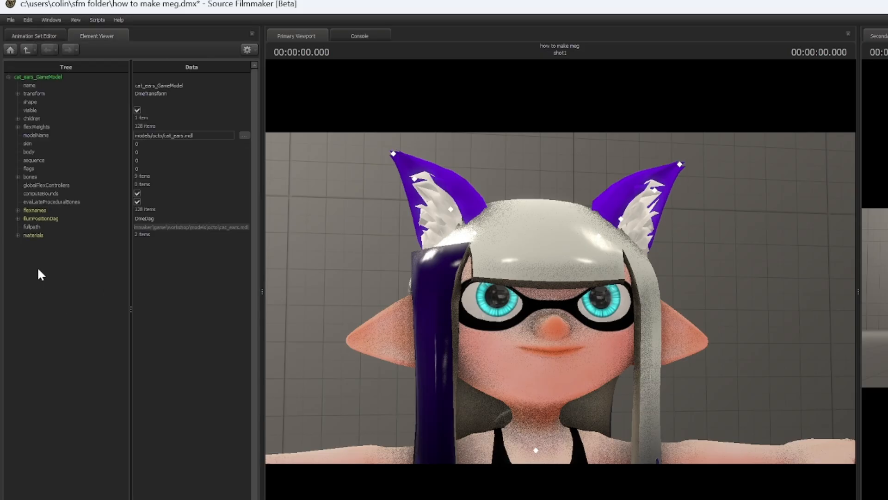
pyautogui.click(18, 235)
pyautogui.click(27, 244)
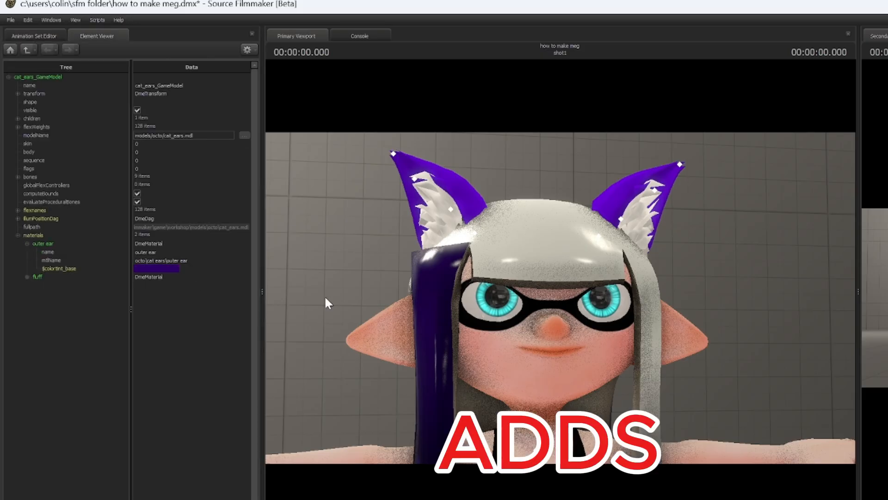
pyautogui.rightClick(171, 266)
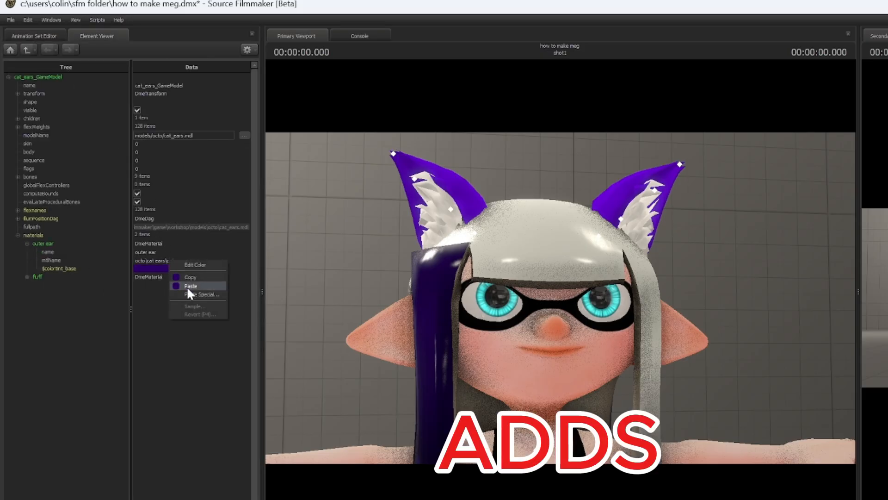
pyautogui.click(195, 277)
pyautogui.rightClick(163, 267)
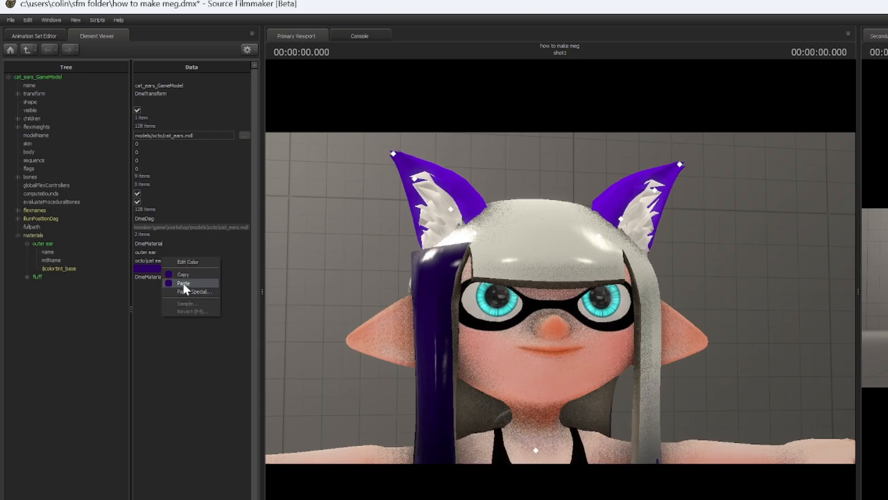
pyautogui.click(182, 281)
pyautogui.rightClick(165, 269)
# Show the cat_ears1 model in the Element Viewer again and apply the copied dark purple to the outer ear's $colortint_base.
pyautogui.click(32, 36)
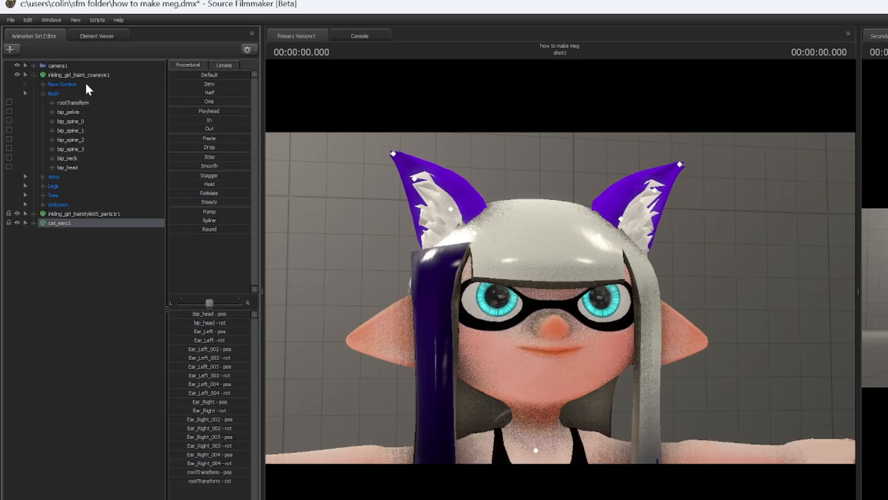
pyautogui.rightClick(97, 222)
pyautogui.moveTo(164, 268)
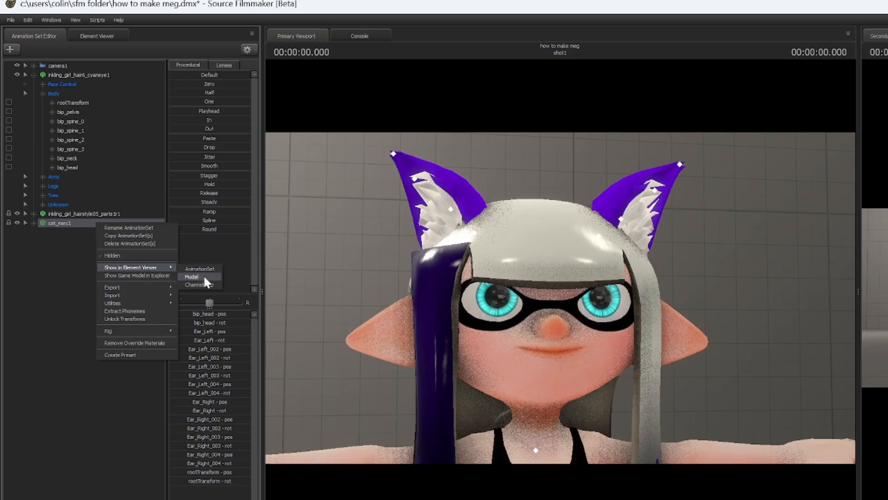
pyautogui.click(204, 274)
pyautogui.click(17, 235)
pyautogui.click(27, 244)
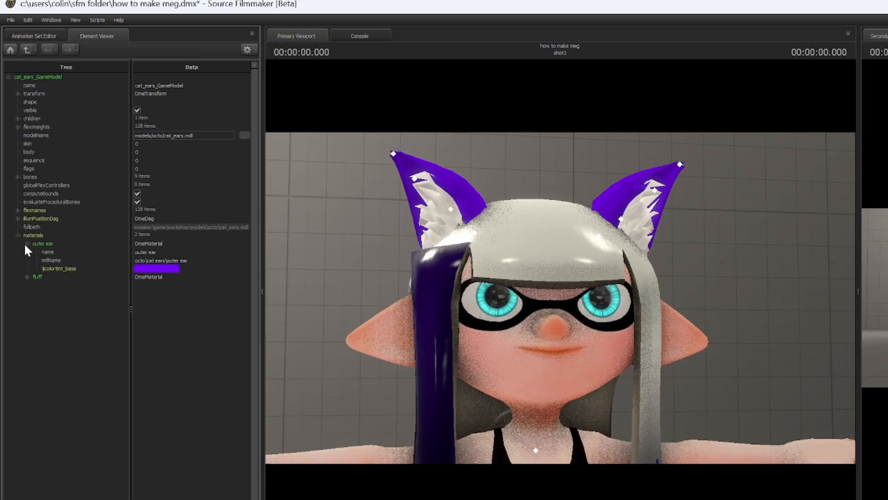
pyautogui.click(161, 269)
pyautogui.click(178, 287)
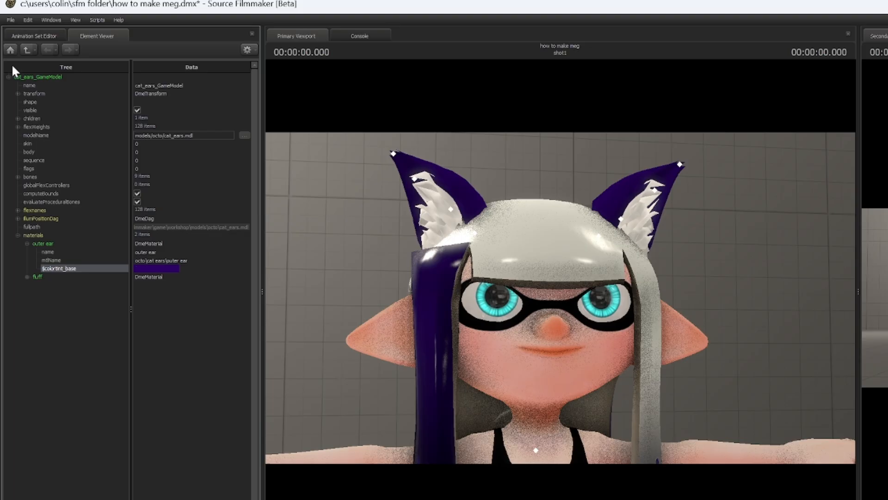
# Duplicate the cat_ears1 animation set by copying it, accepting the locked-controls warning, and pasting it.
pyautogui.click(43, 37)
pyautogui.click(34, 74)
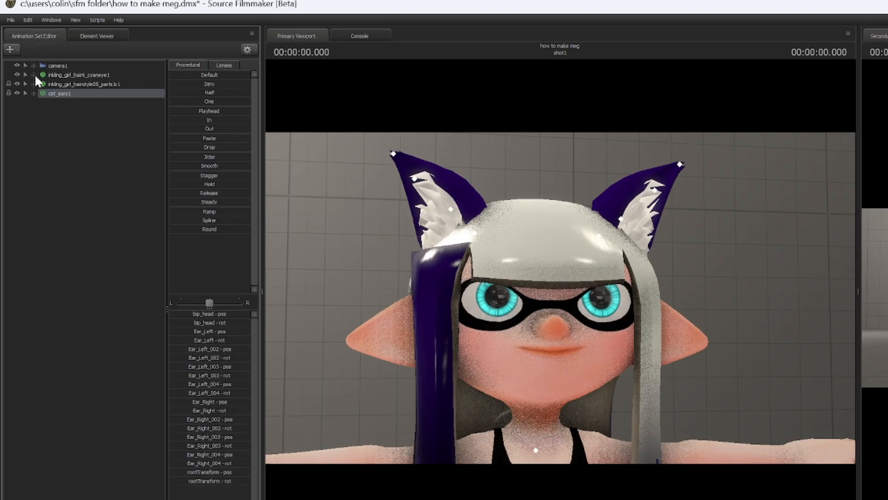
pyautogui.rightClick(54, 91)
pyautogui.click(82, 105)
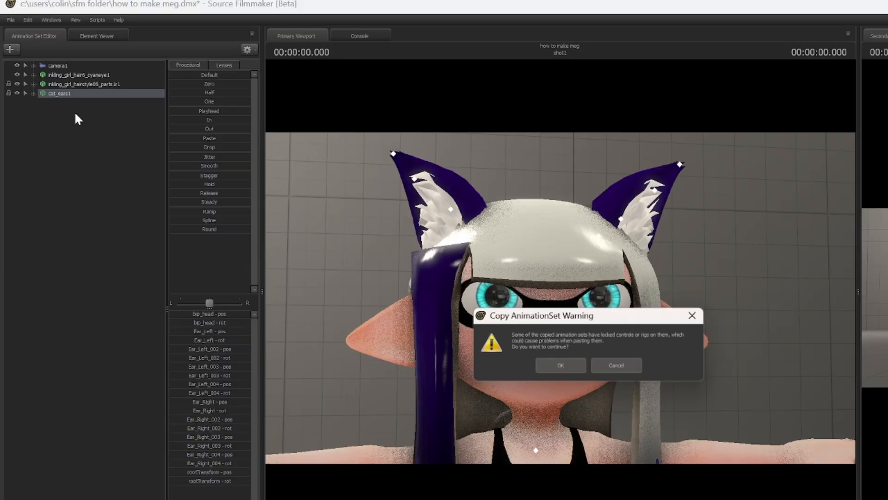
pyautogui.click(570, 368)
pyautogui.rightClick(57, 181)
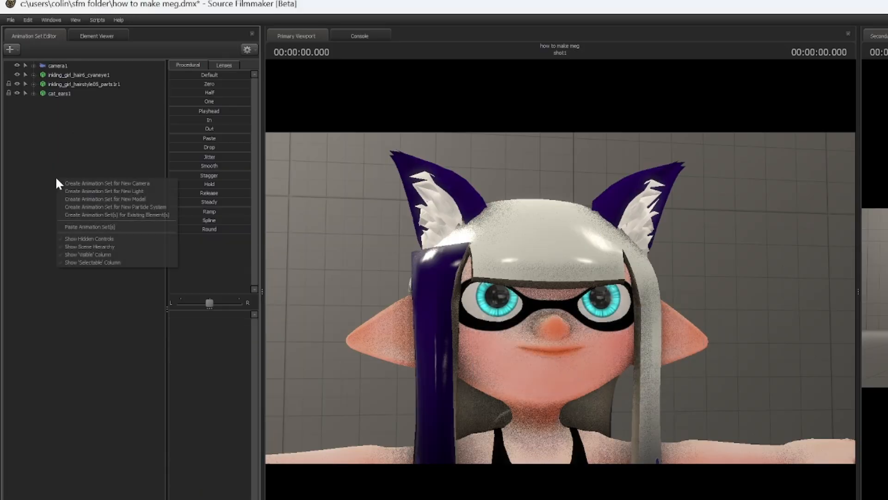
pyautogui.click(127, 226)
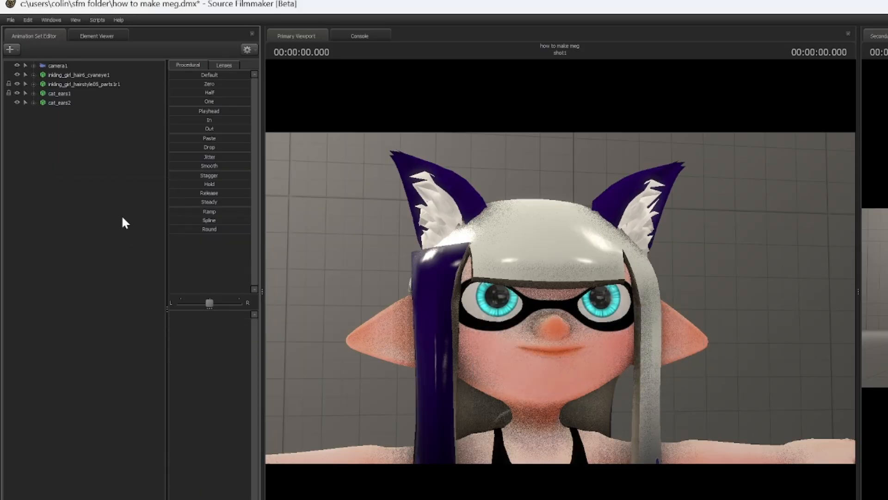
# Lock the bip_head bone of cat_ears2 to the inkling's bip_head bone.
pyautogui.click(34, 75)
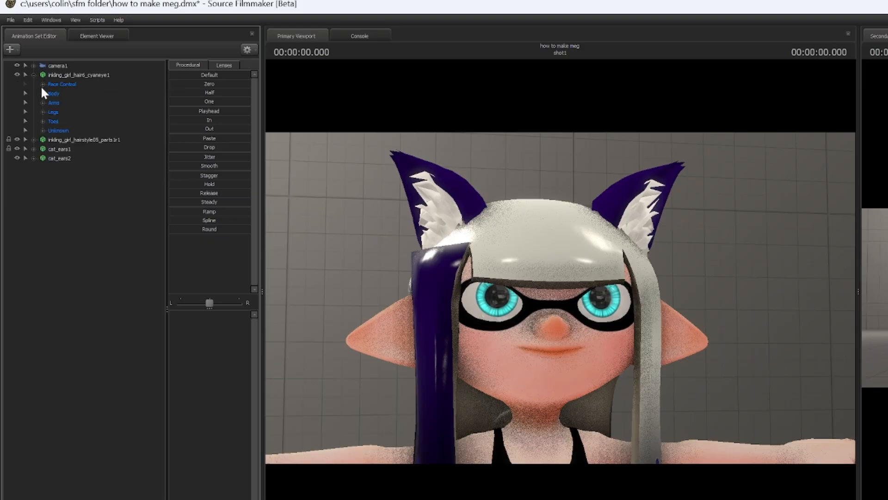
pyautogui.click(42, 93)
pyautogui.click(83, 169)
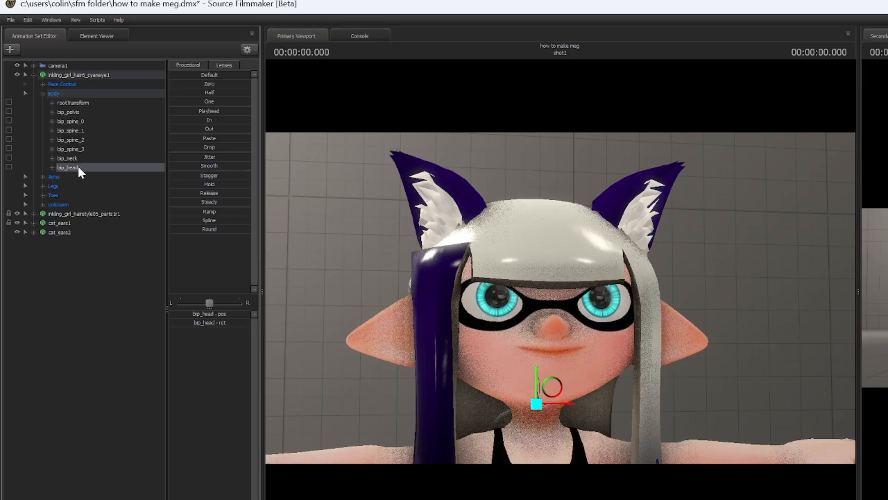
pyautogui.click(41, 240)
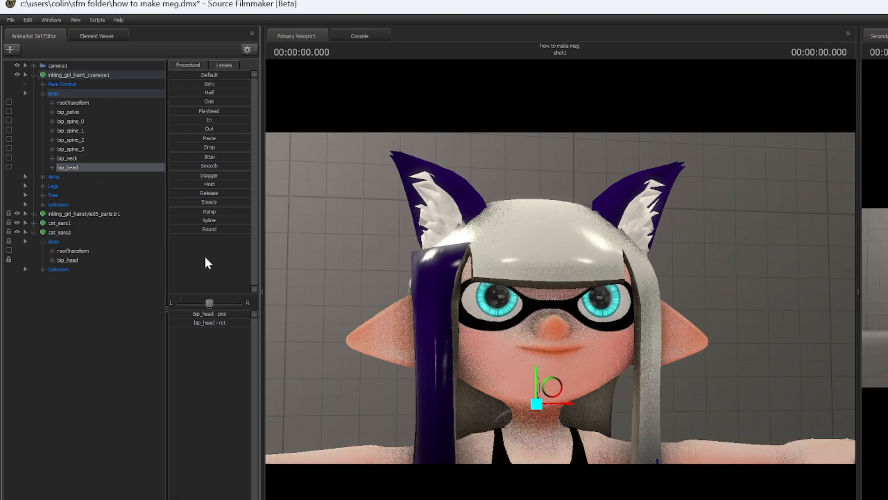
pyautogui.click(34, 232)
# Add a scale control to the Ear_Left bone of cat_ears1 and adjust it.
pyautogui.click(33, 223)
pyautogui.click(43, 241)
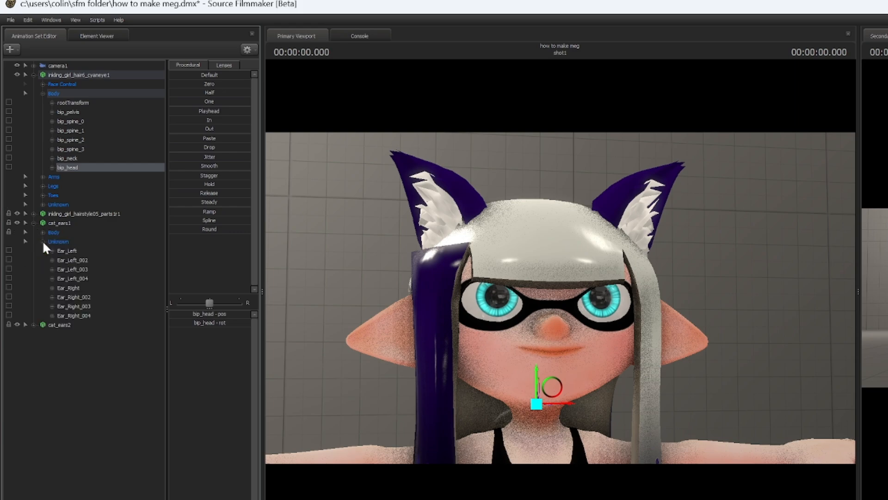
pyautogui.click(87, 261)
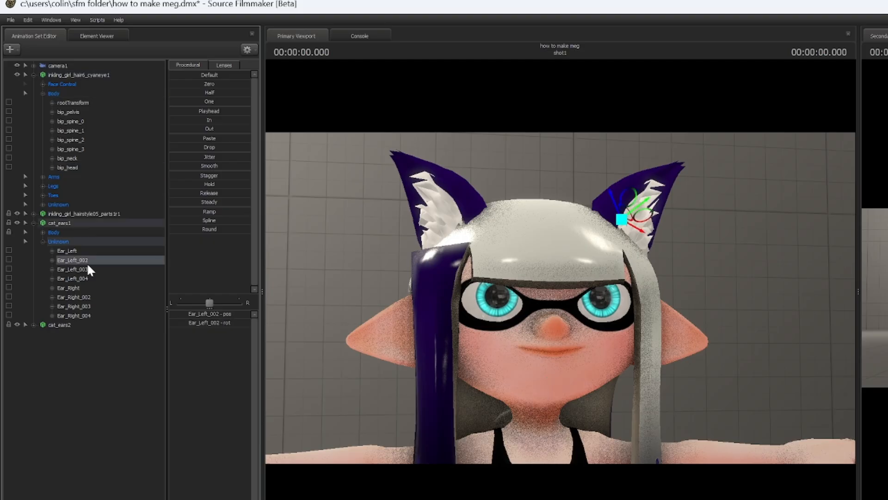
pyautogui.click(87, 251)
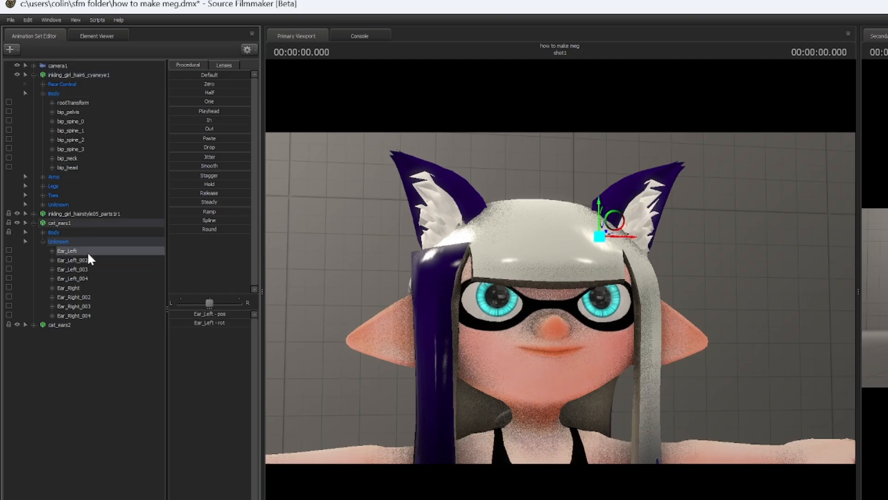
pyautogui.rightClick(81, 250)
pyautogui.click(162, 270)
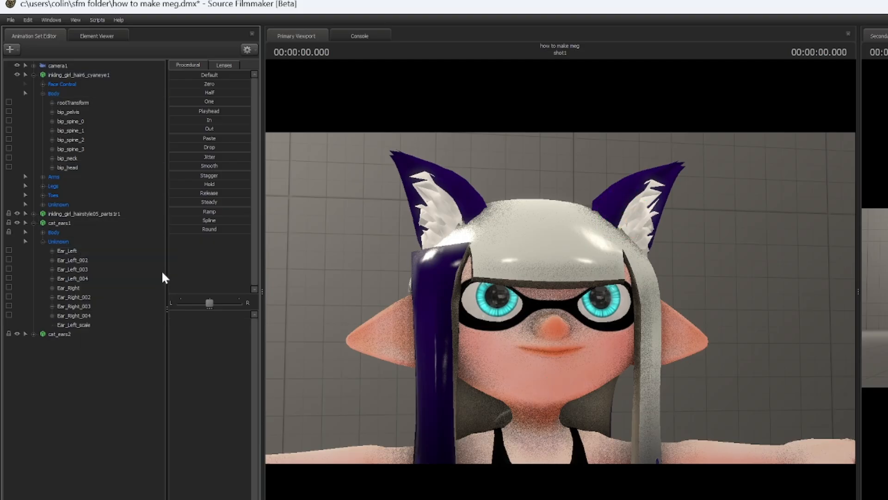
pyautogui.click(93, 325)
pyautogui.moveTo(177, 313)
pyautogui.mouseDown()
pyautogui.moveTo(193, 313)
pyautogui.moveTo(177, 314)
pyautogui.mouseUp()
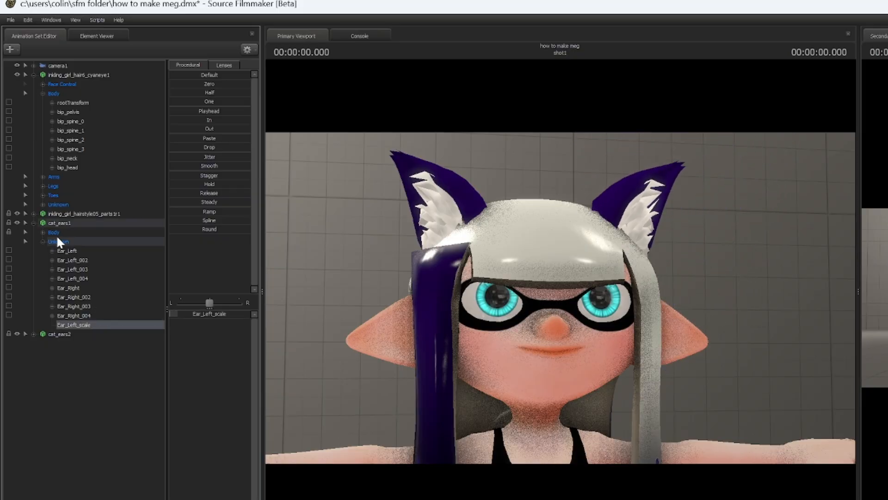
pyautogui.click(36, 230)
pyautogui.click(35, 224)
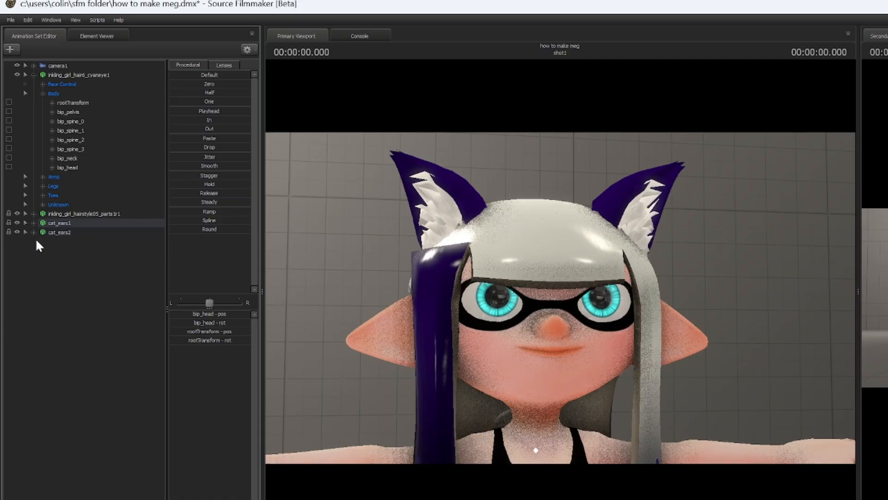
# Add a scale control to the Ear_Right bone of cat_ears2, try enlarging the ear with it, and undo the enlargement.
pyautogui.click(35, 233)
pyautogui.click(43, 251)
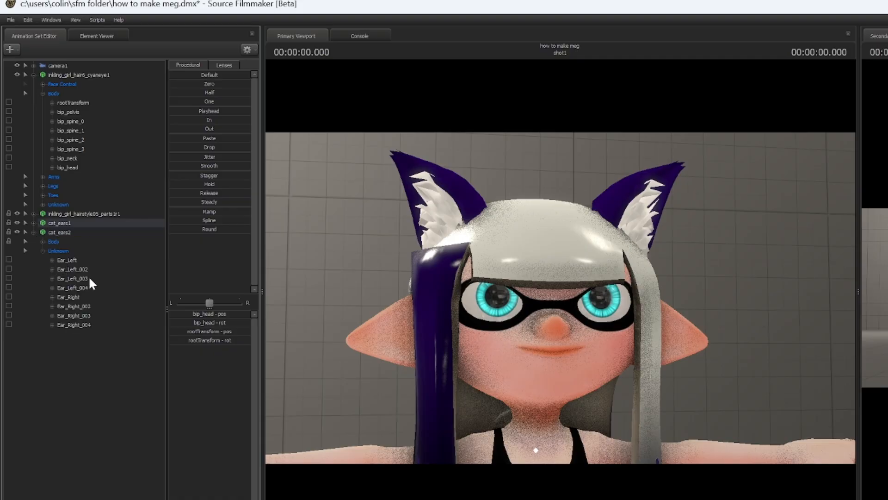
pyautogui.click(93, 307)
pyautogui.rightClick(91, 303)
pyautogui.click(158, 327)
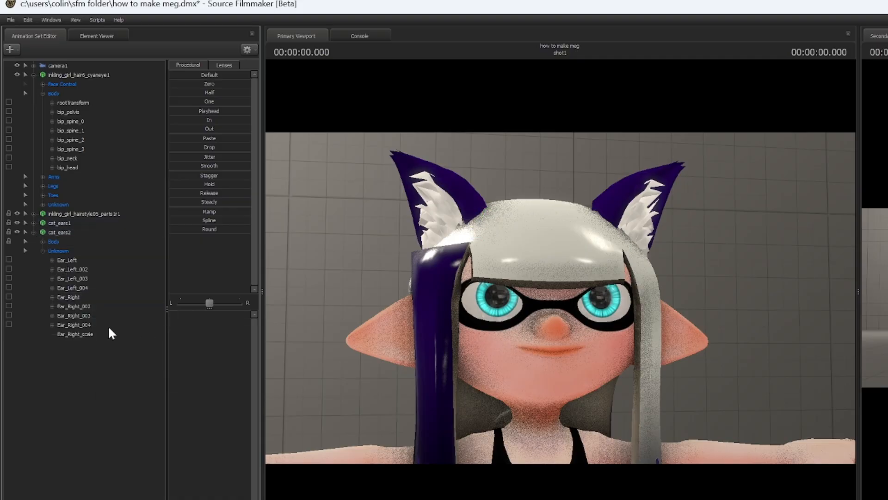
pyautogui.click(95, 334)
pyautogui.moveTo(183, 316); pyautogui.dragTo(199, 315)
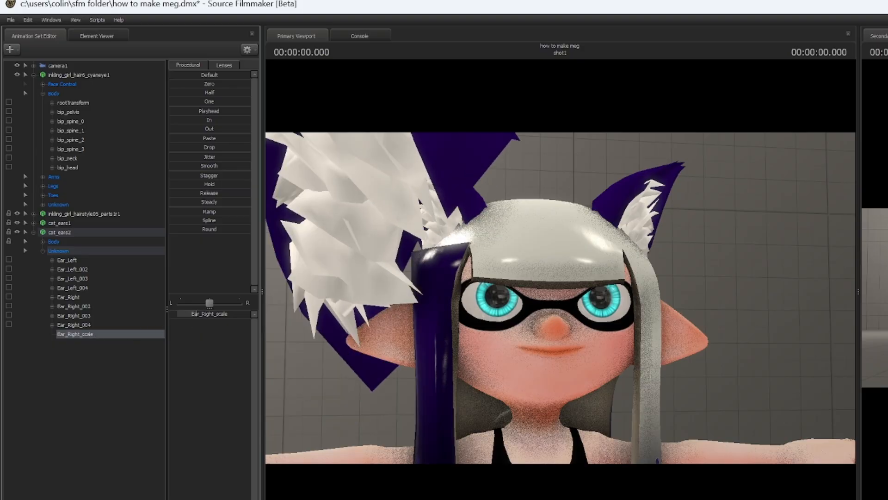
pyautogui.hotkey('ctrl', 'z')
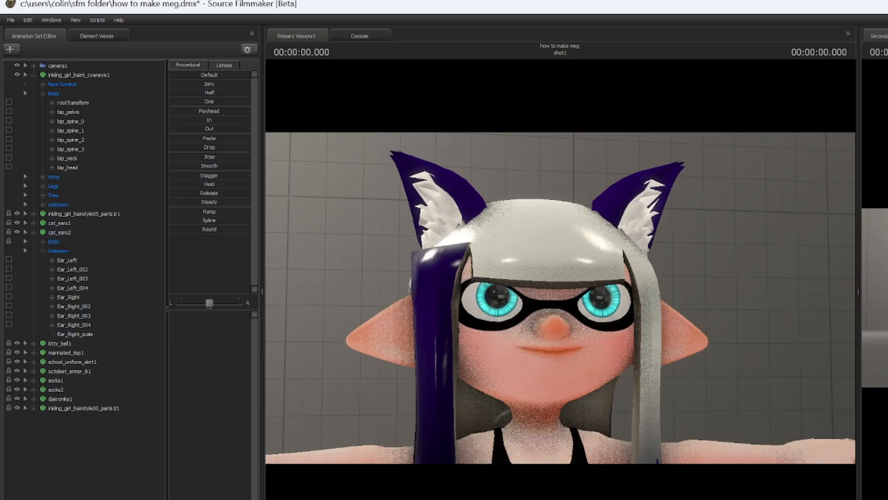
# Open the outer ear material of cat_ears2, set its $colortint_base to orange RGB 139, 84, 0, and copy that colour.
pyautogui.click(34, 74)
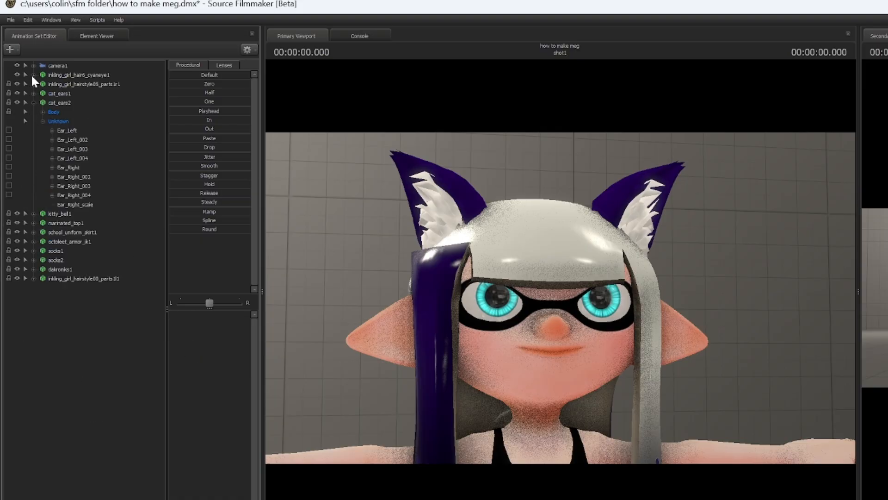
pyautogui.click(34, 103)
pyautogui.rightClick(56, 104)
pyautogui.moveTo(124, 151)
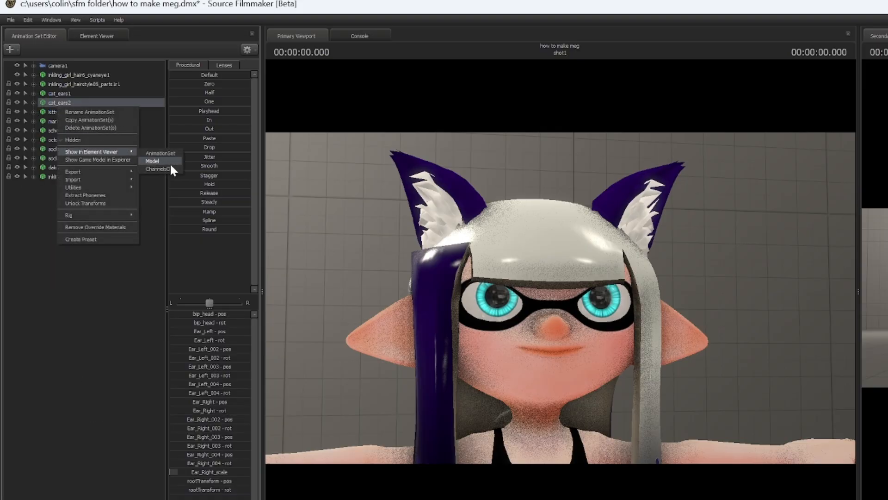
pyautogui.click(154, 162)
pyautogui.click(17, 210)
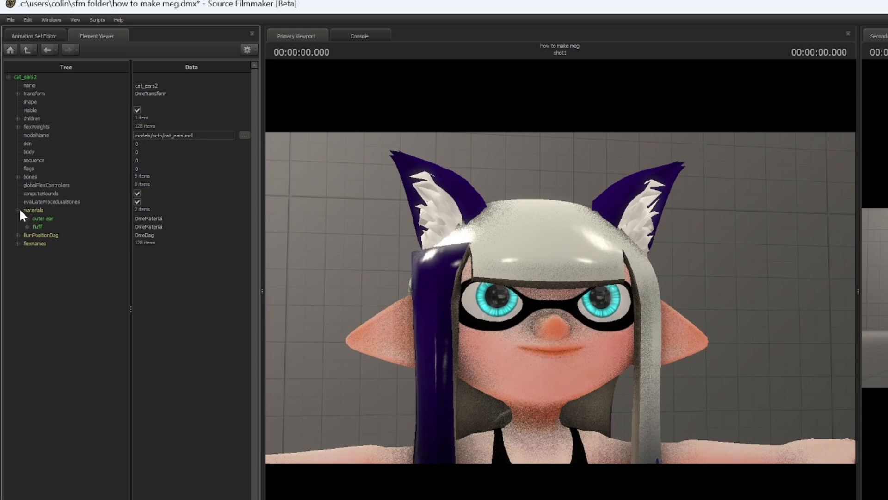
pyautogui.click(27, 218)
pyautogui.click(174, 244)
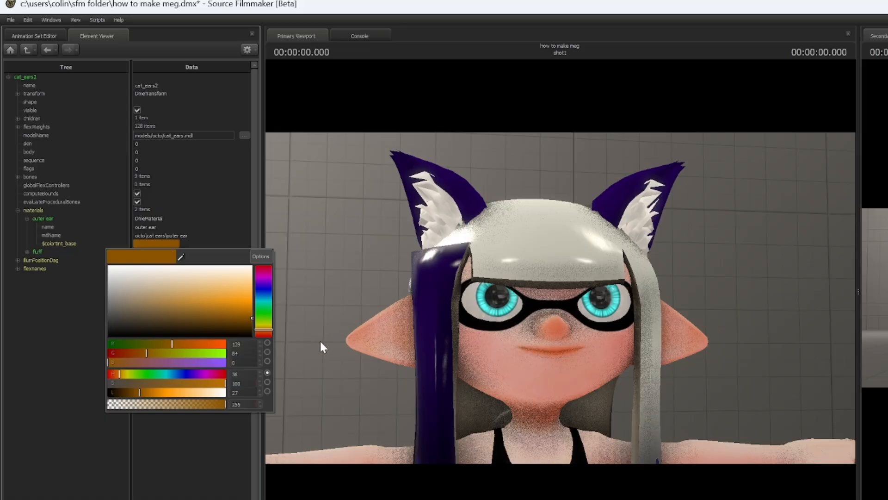
pyautogui.rightClick(165, 254)
pyautogui.click(189, 258)
# Reopen the cat_ears2 model's outer ear material and paste the copied orange into its $colortint_base.
pyautogui.click(49, 38)
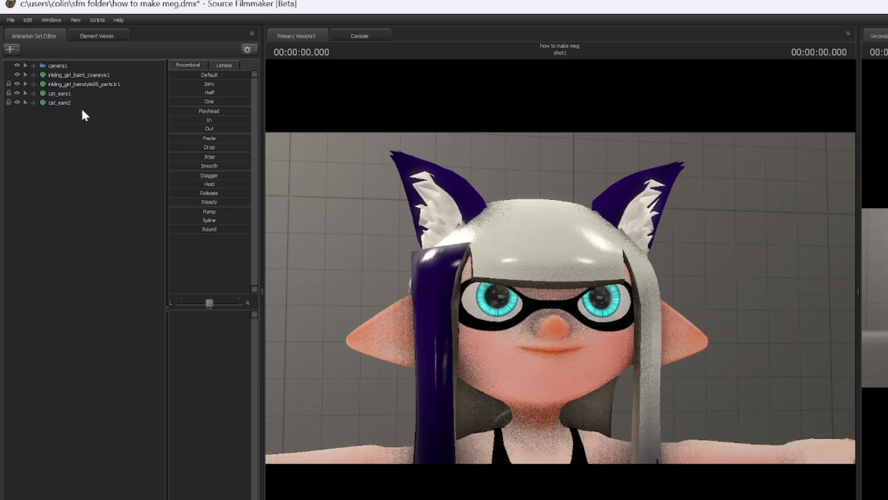
pyautogui.rightClick(80, 103)
pyautogui.moveTo(142, 151)
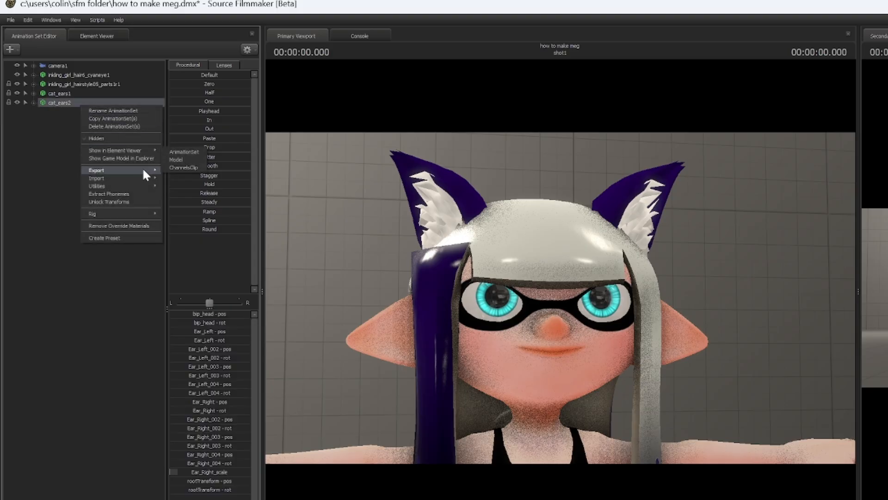
pyautogui.click(184, 159)
pyautogui.click(17, 235)
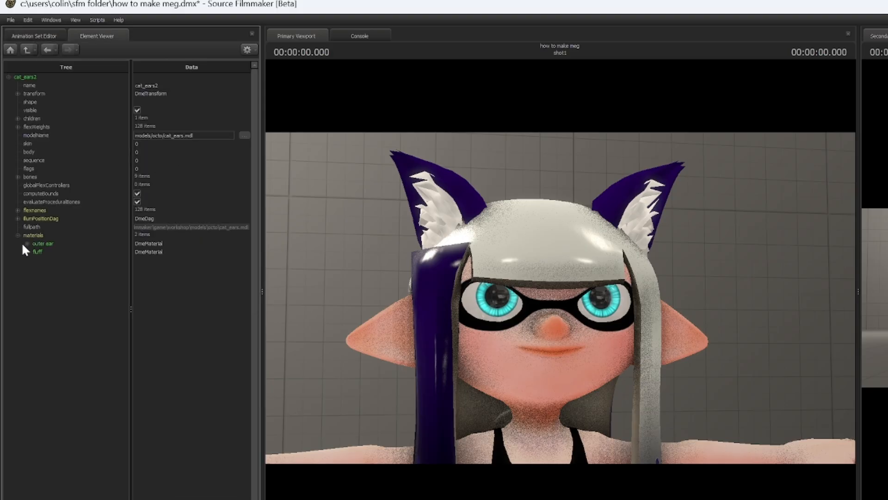
pyautogui.click(27, 244)
pyautogui.rightClick(153, 267)
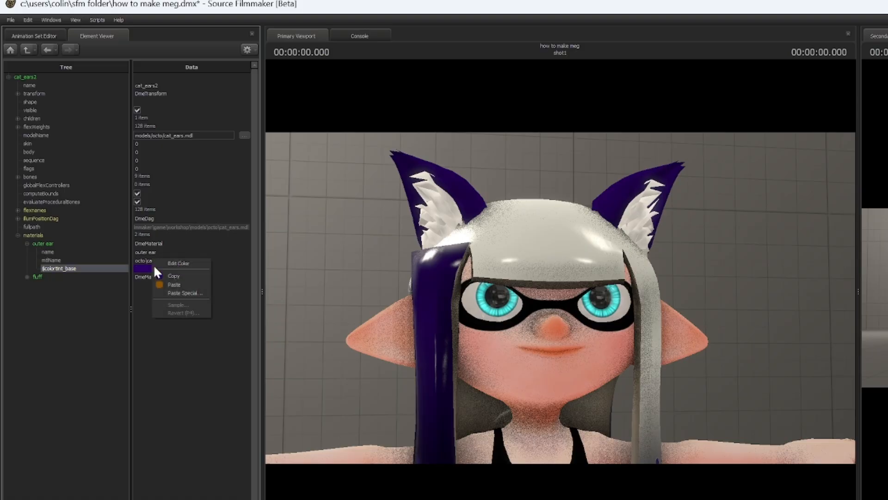
pyautogui.click(187, 284)
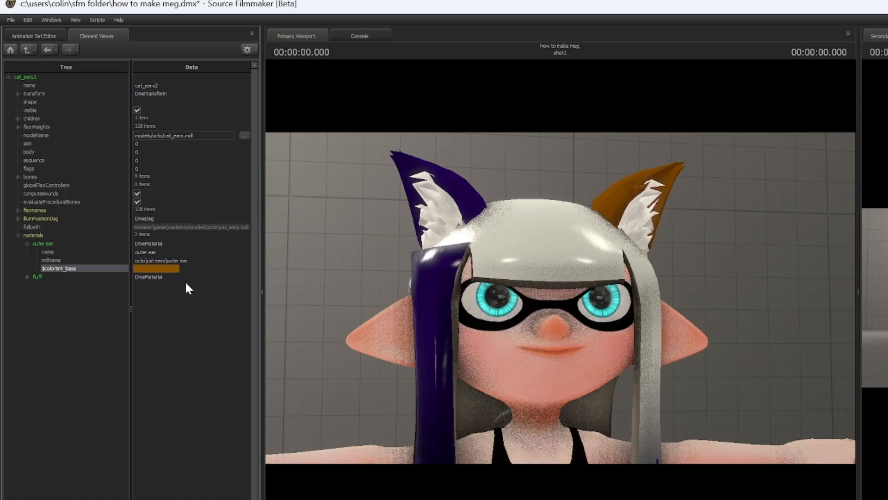
# Show the inkling girl's model in the Element Viewer and expand its inkling_girl_body material.
pyautogui.click(42, 36)
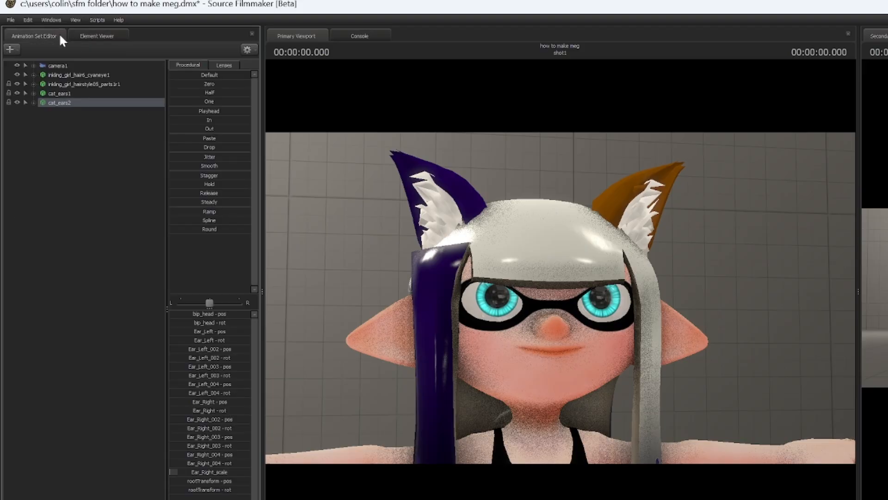
pyautogui.click(70, 151)
pyautogui.click(113, 74)
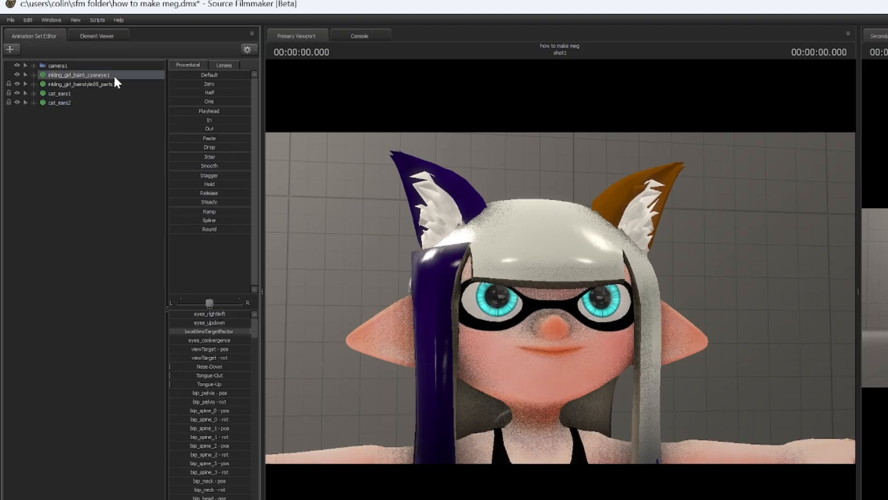
pyautogui.rightClick(113, 74)
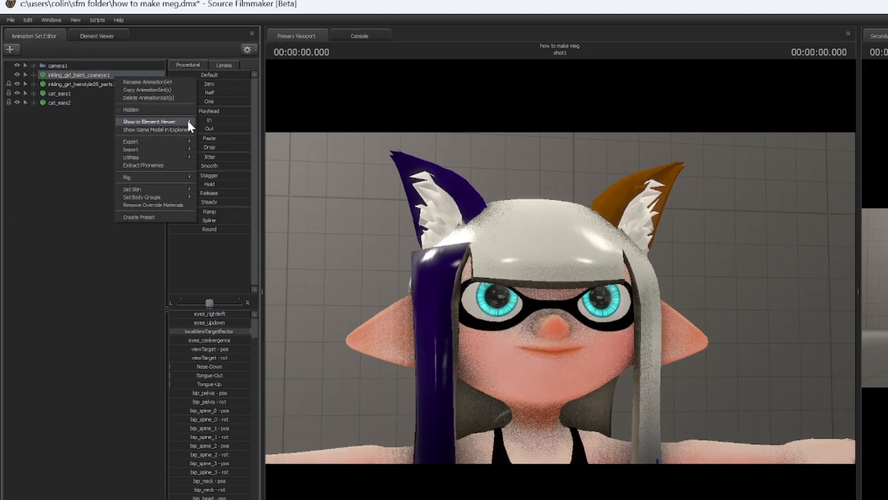
pyautogui.click(224, 131)
pyautogui.click(18, 260)
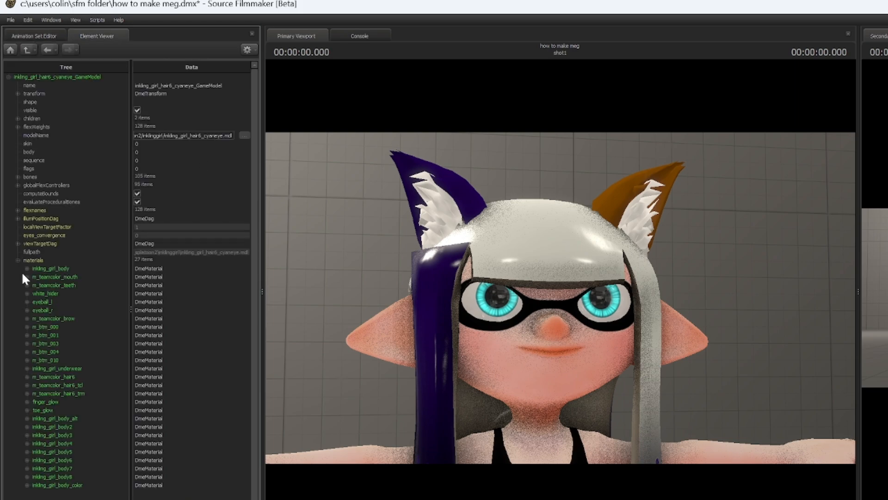
pyautogui.click(27, 271)
# Add a string attribute named $basetexture to the inkling_girl_body material.
pyautogui.rightClick(53, 272)
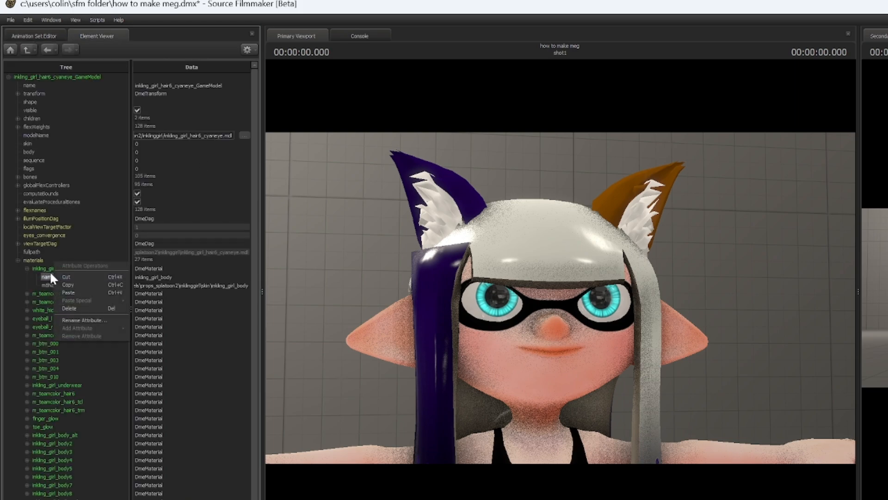
pyautogui.click(46, 271)
pyautogui.rightClick(46, 270)
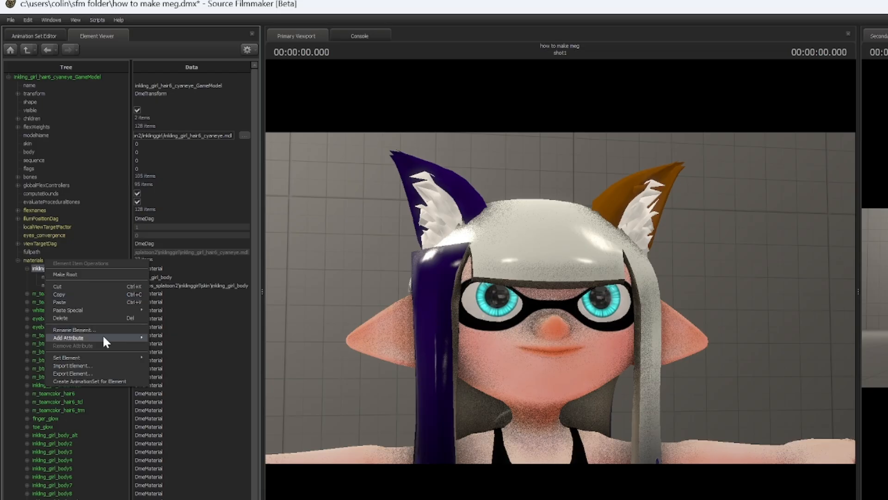
pyautogui.moveTo(106, 337)
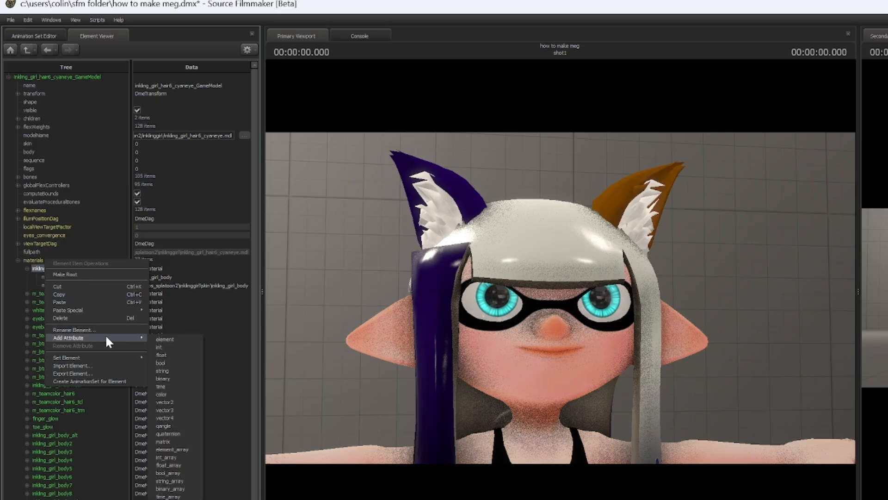
pyautogui.click(189, 370)
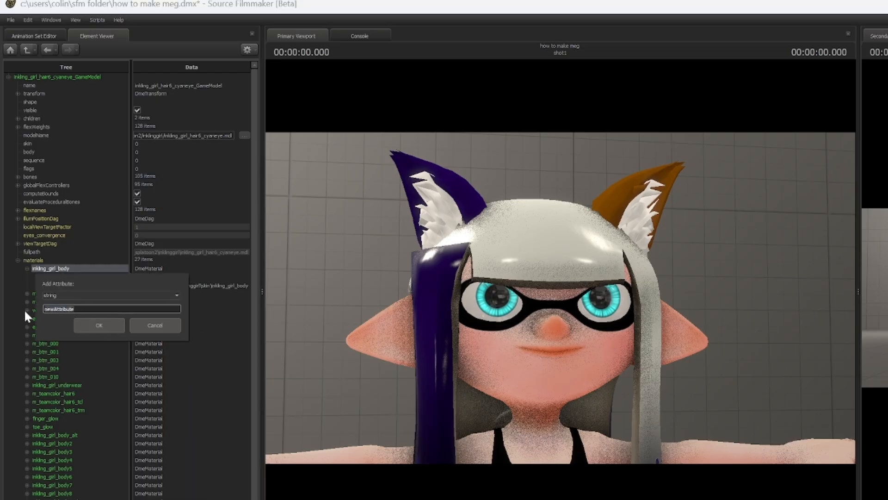
pyautogui.write('sbasetexture')
pyautogui.press('Return')
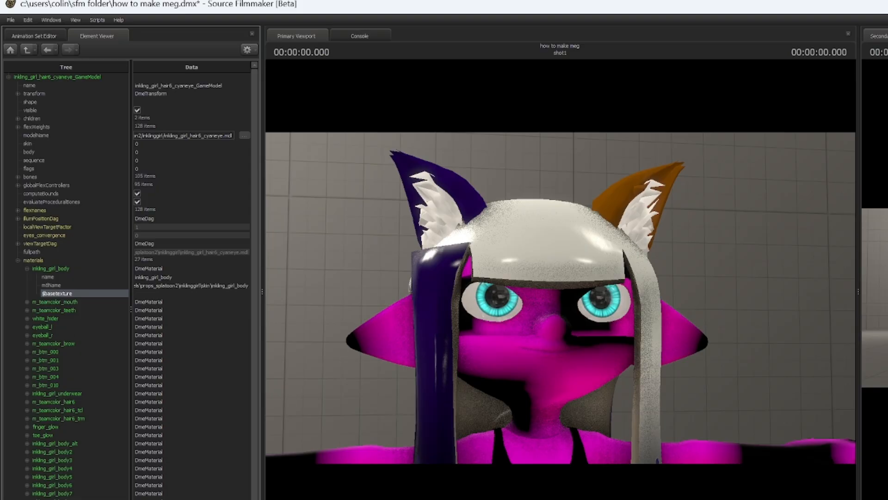
# Look up the Faloliver texture folder's path in File Explorer and enter models\faloliver\ as the $basetexture value in Source Filmmaker.
pyautogui.hotkey('alt', 'Tab')
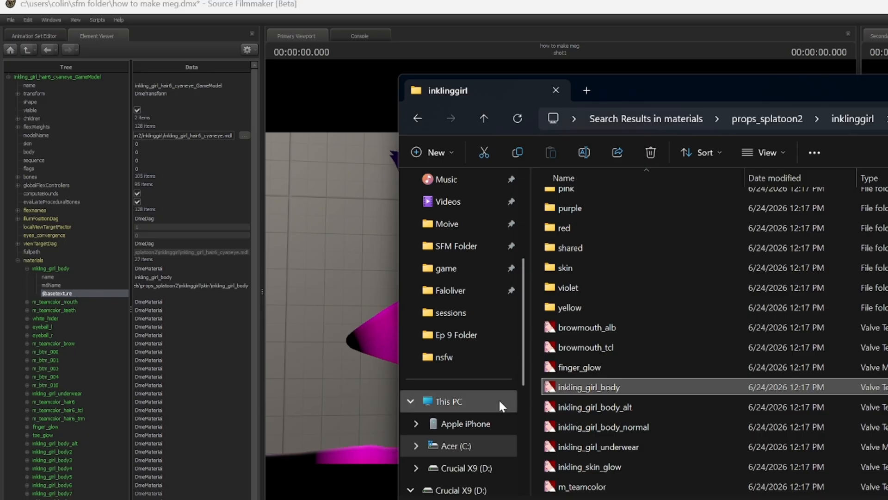
pyautogui.click(450, 290)
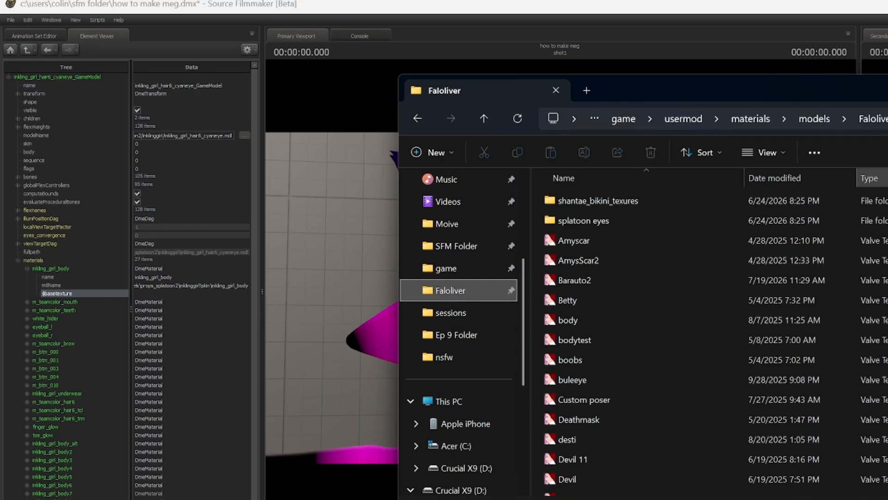
pyautogui.click(740, 119)
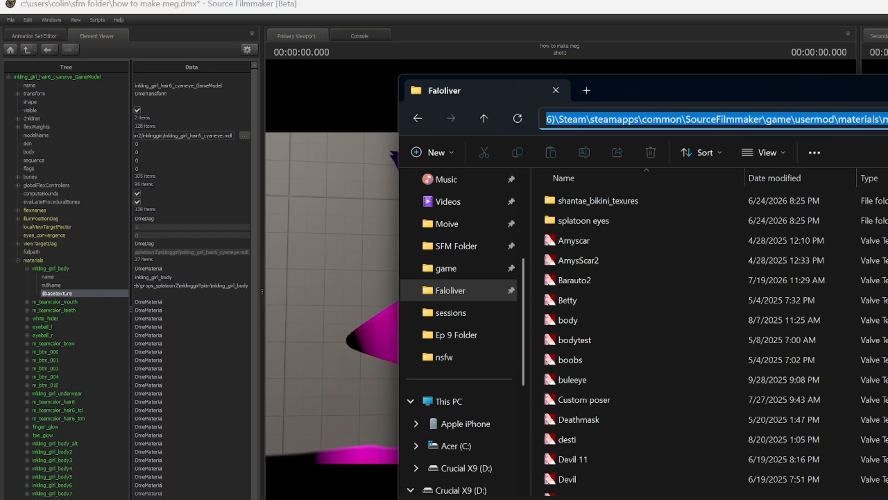
pyautogui.click(879, 119)
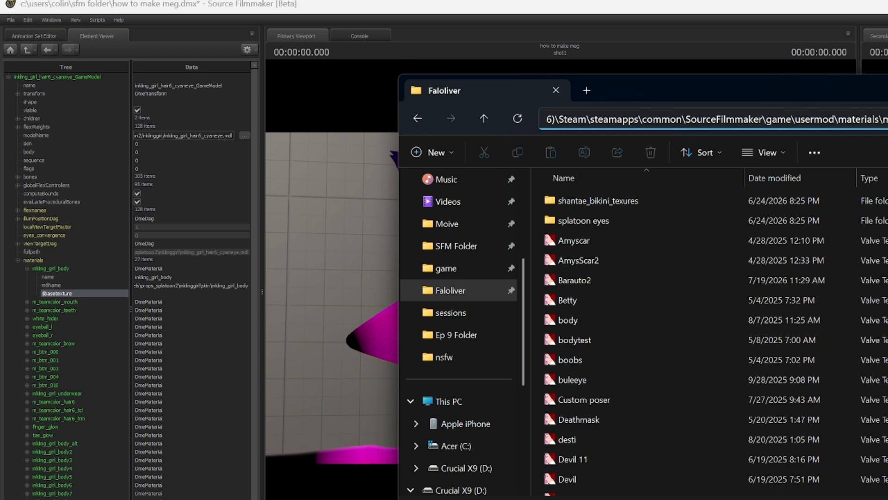
pyautogui.hotkey('shift', 'End')
pyautogui.click(199, 292)
pyautogui.write('models\\falolver')
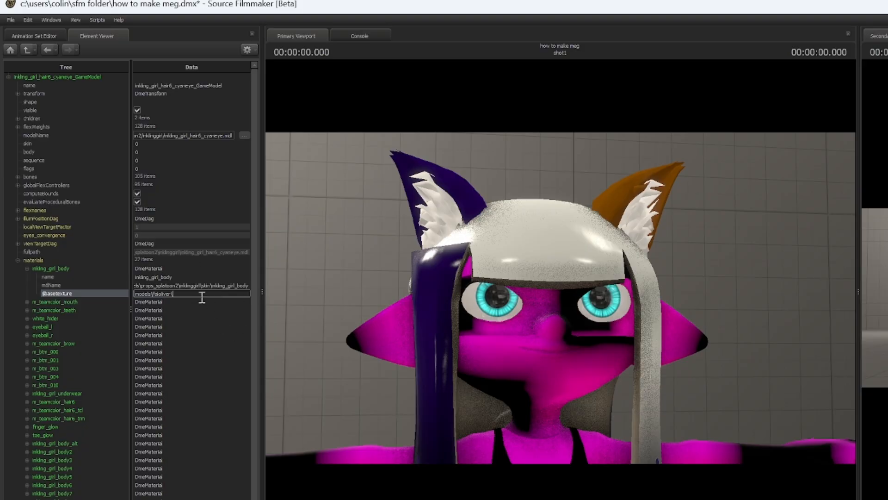
# Switch to File Explorer, search the Faloliver folder for "meg", and open the meg texture's file name for editing.
pyautogui.hotkey('alt', 'Tab')
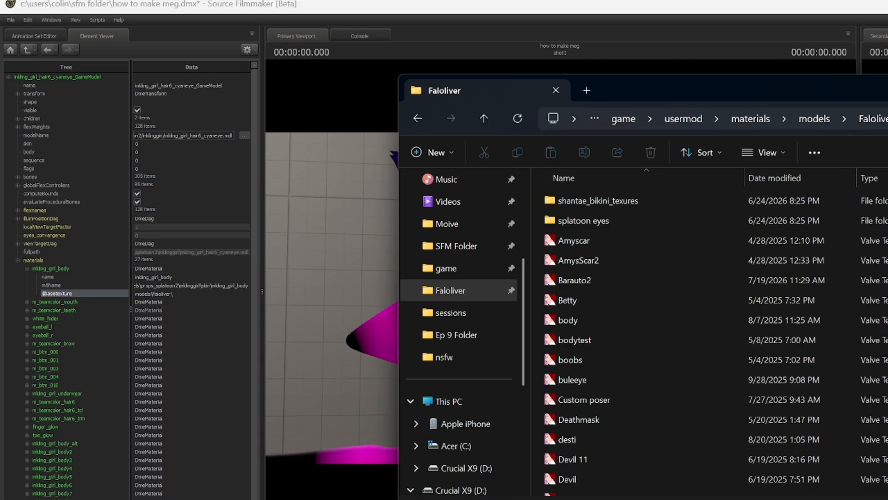
pyautogui.write('meg')
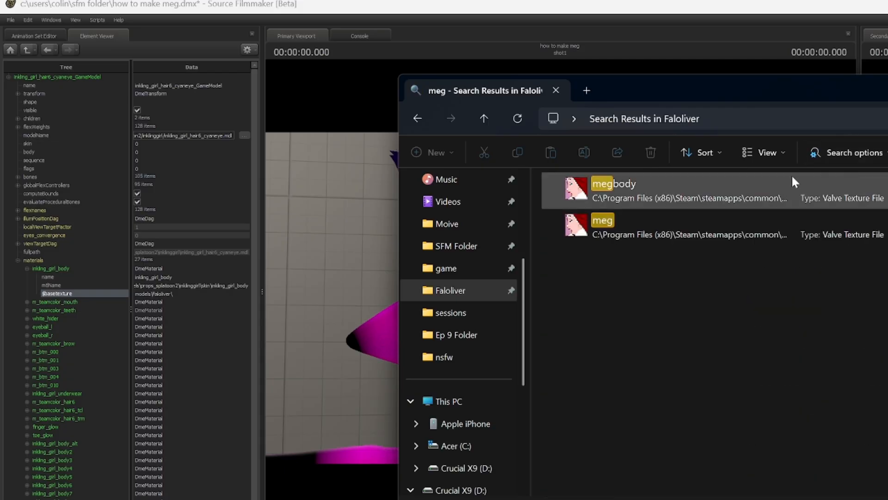
pyautogui.rightClick(667, 217)
pyautogui.click(633, 224)
pyautogui.rightClick(633, 224)
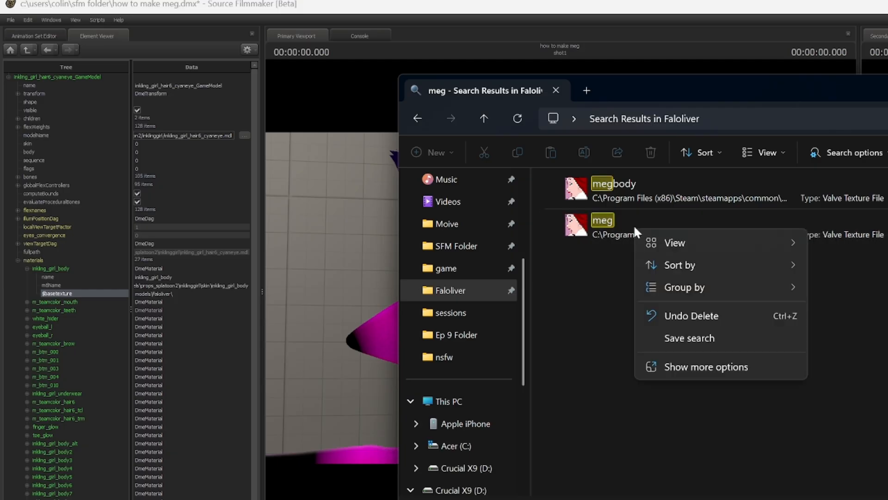
pyautogui.rightClick(607, 232)
pyautogui.click(718, 252)
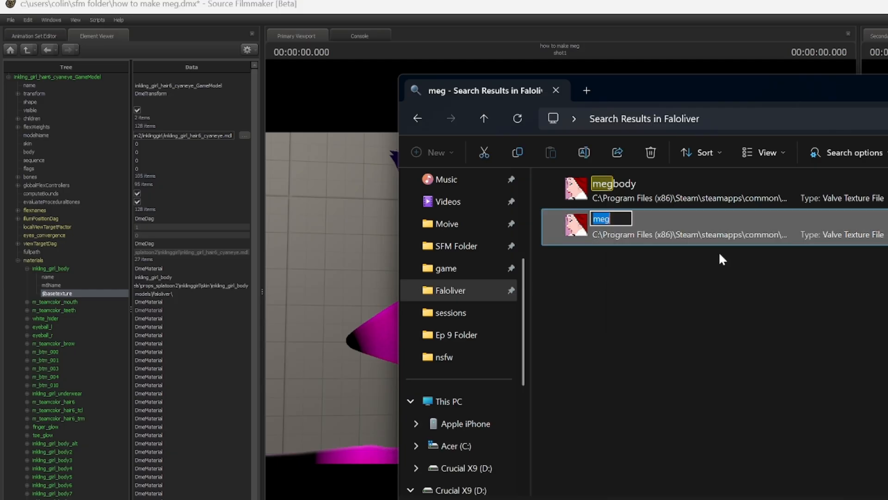
# Complete the inkling_girl_body $basetexture path in Source Filmmaker as models\faloliver\meg and inspect the recoloured mask on the face.
pyautogui.click(191, 293)
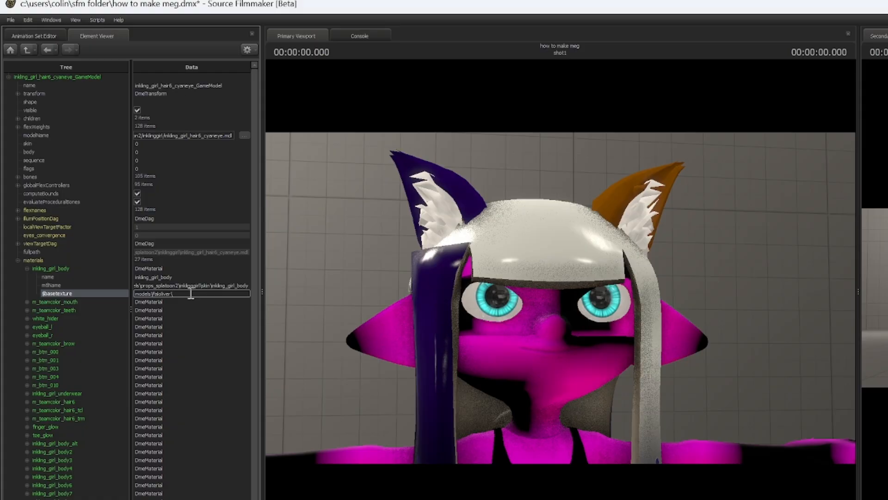
pyautogui.write('meg')
pyautogui.press('Return')
pyautogui.moveTo(742, 320); pyautogui.dragTo(738, 356)
pyautogui.press('w')
pyautogui.moveTo(532, 347); pyautogui.dragTo(521, 326)
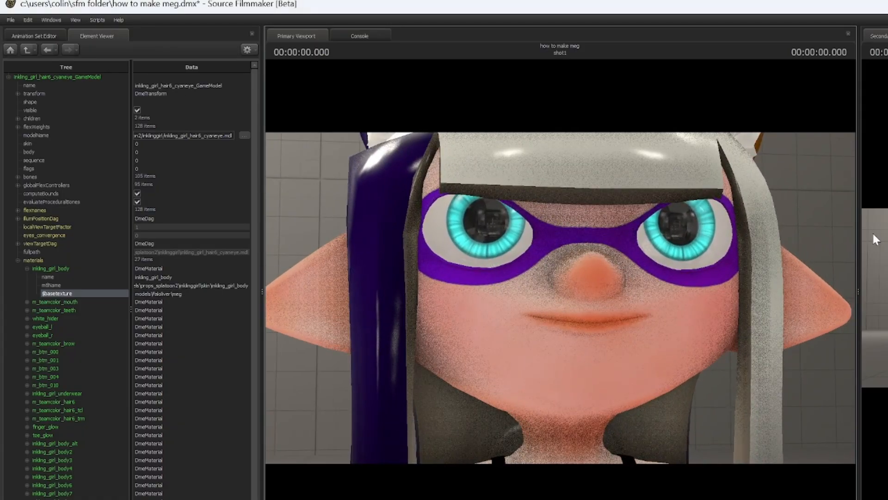
# Start creating an animation set for a new model and filter the model list by "cat be".
pyautogui.click(39, 36)
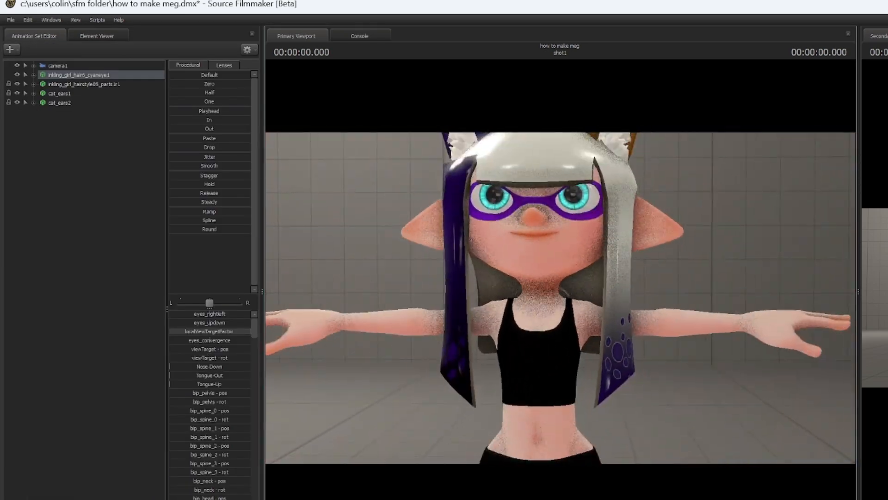
pyautogui.press('a')
pyautogui.moveTo(572, 303); pyautogui.dragTo(571, 285)
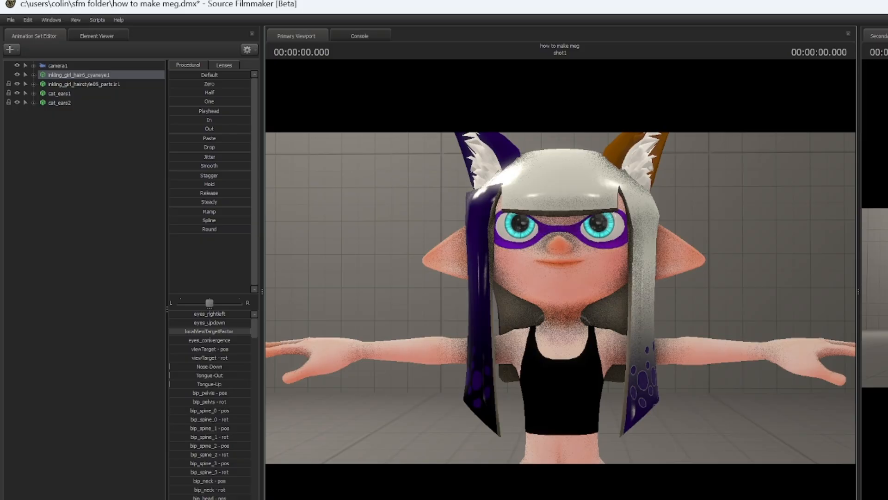
pyautogui.rightClick(84, 185)
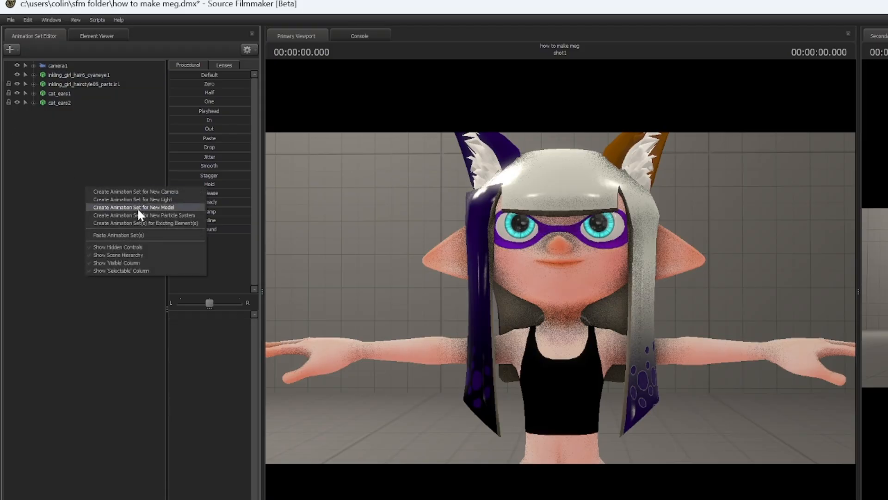
pyautogui.click(137, 207)
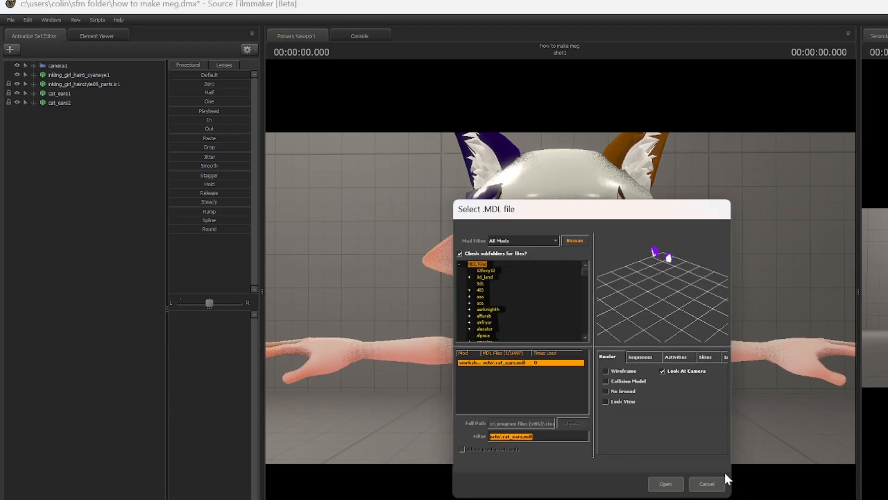
pyautogui.press('BackSpace')
pyautogui.write('c')
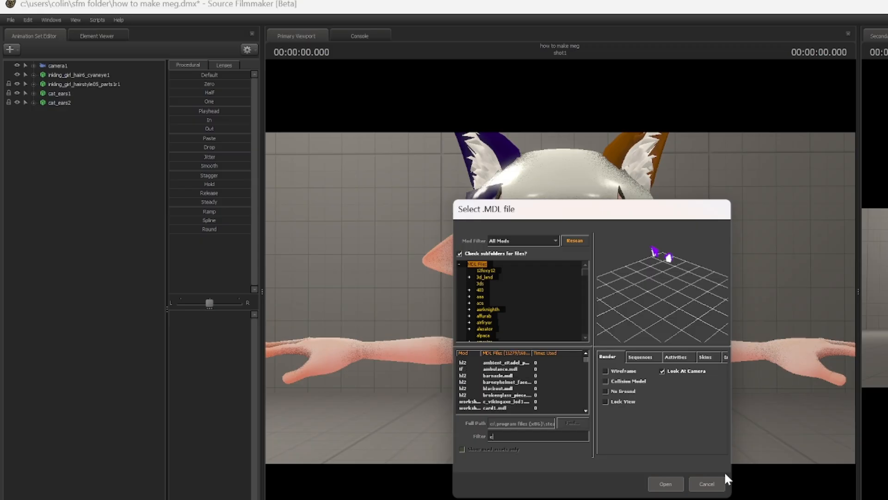
pyautogui.write('at be')
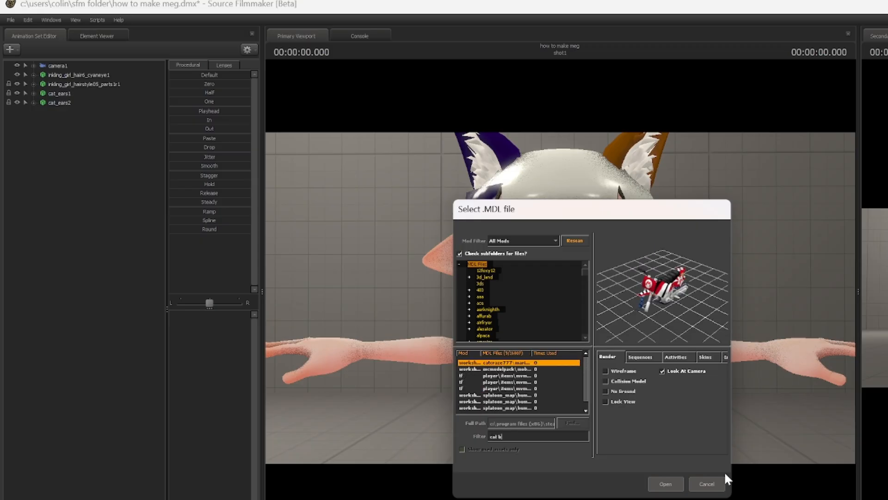
# Replace the model list filter with "bell".
pyautogui.press('BackSpace')
pyautogui.press('BackSpace')
pyautogui.press('BackSpace')
pyautogui.press('BackSpace')
pyautogui.press('BackSpace')
pyautogui.press('BackSpace')
pyautogui.write('bell')
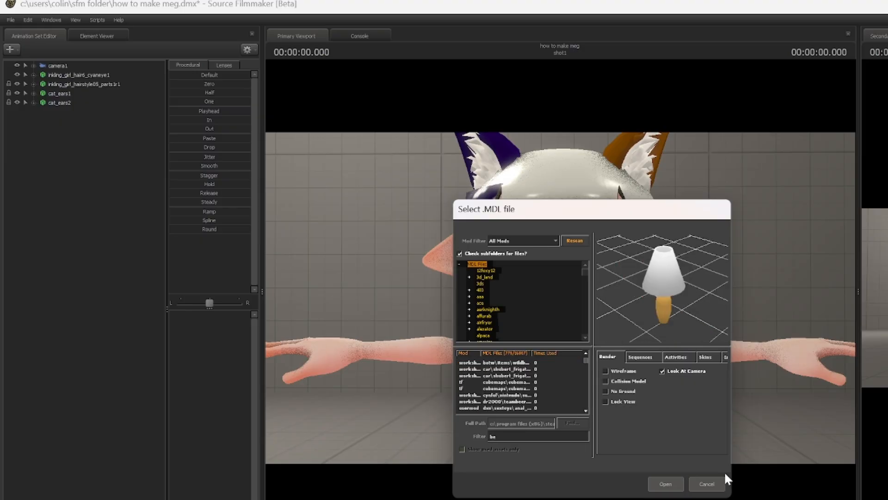
# Browse the previews of the filtered models one by one to find a suitable bell.
pyautogui.press('Down')
pyautogui.press('Down')
pyautogui.press('Down')
pyautogui.press('Down')
pyautogui.press('Down')
pyautogui.press('Down')
pyautogui.press('Down')
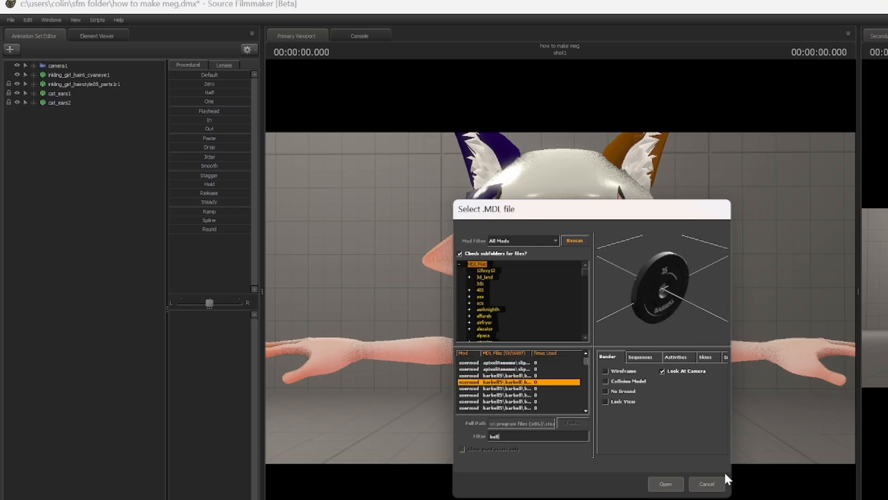
pyautogui.press('Down')
pyautogui.press('Down')
pyautogui.press('Down')
pyautogui.press('Down')
pyautogui.press('Down')
pyautogui.press('Down')
pyautogui.press('Down')
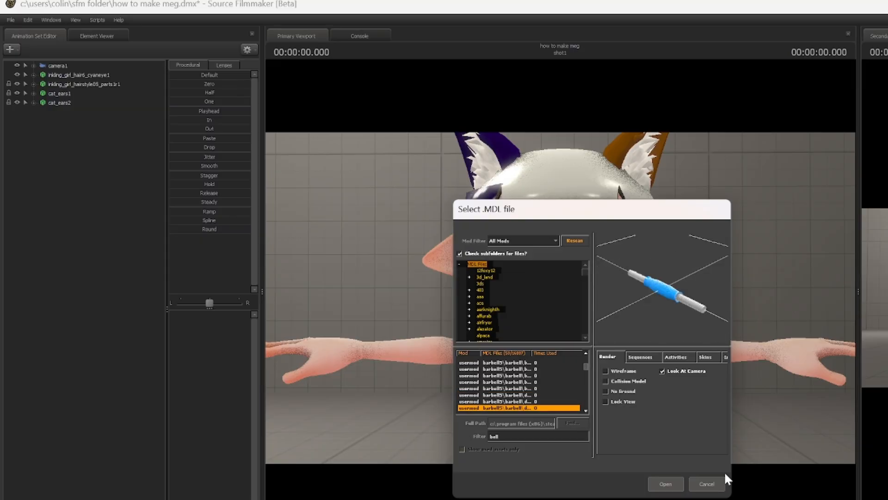
pyautogui.press('Down')
pyautogui.press('Down')
pyautogui.press('Down')
pyautogui.press('Down')
pyautogui.press('Down')
pyautogui.press('Down')
pyautogui.press('Down')
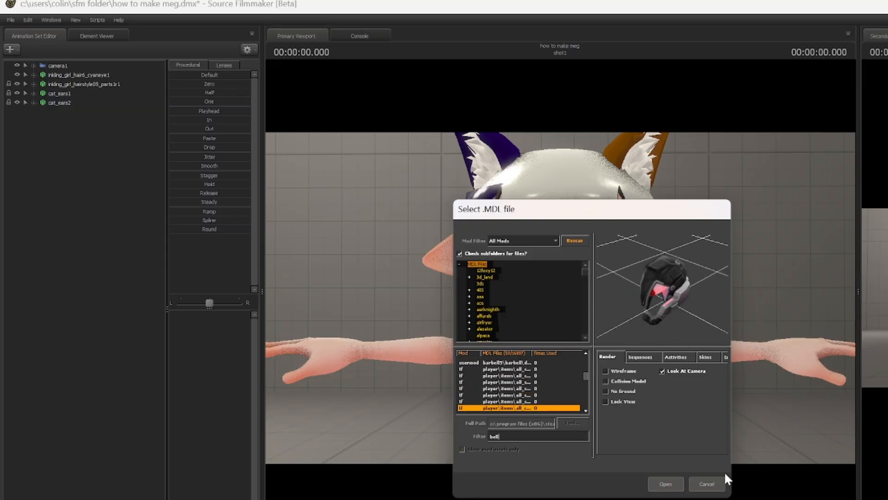
pyautogui.press('Down')
pyautogui.press('Down')
pyautogui.press('Down')
pyautogui.press('Down')
pyautogui.press('Down')
pyautogui.press('Down')
pyautogui.press('Down')
pyautogui.press('Down')
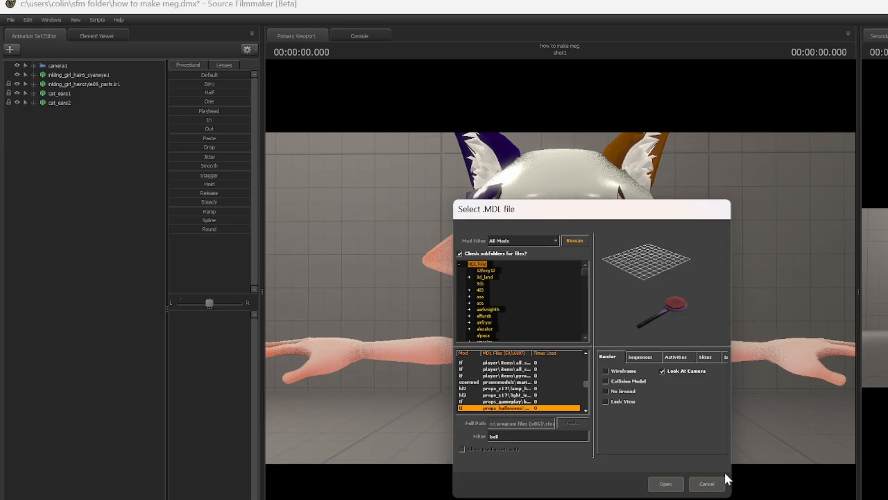
# Pick the red ribbon collar with a bell among the "bell" filter matches and load it as a new model.
pyautogui.press('Down')
pyautogui.press('Down')
pyautogui.press('Down')
pyautogui.press('Down')
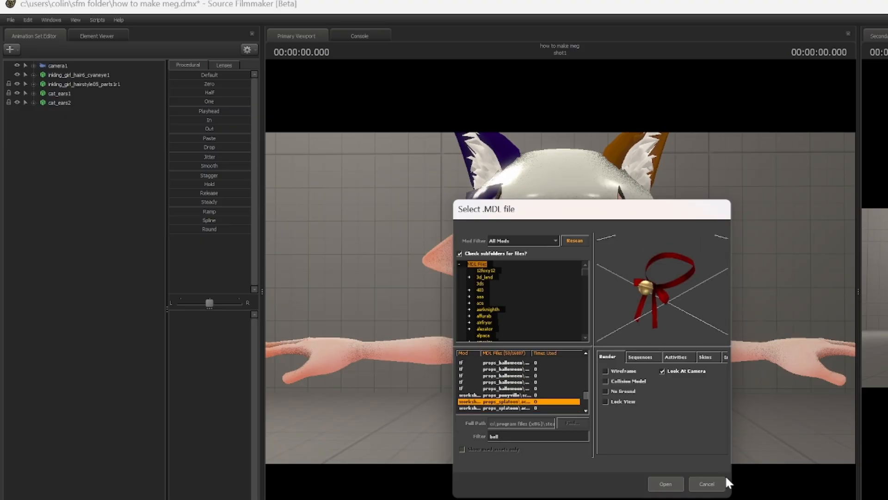
pyautogui.click(671, 487)
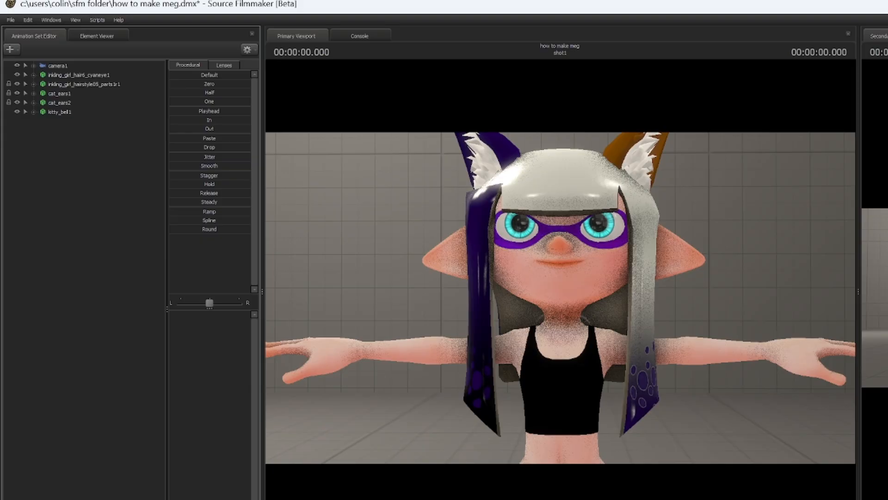
# Lock kitty_bell1 to the inkling_girl_hair6_cyaneye1 character and zero its body controls to seat the collar on the neck.
pyautogui.moveTo(695, 411); pyautogui.dragTo(560, 298)
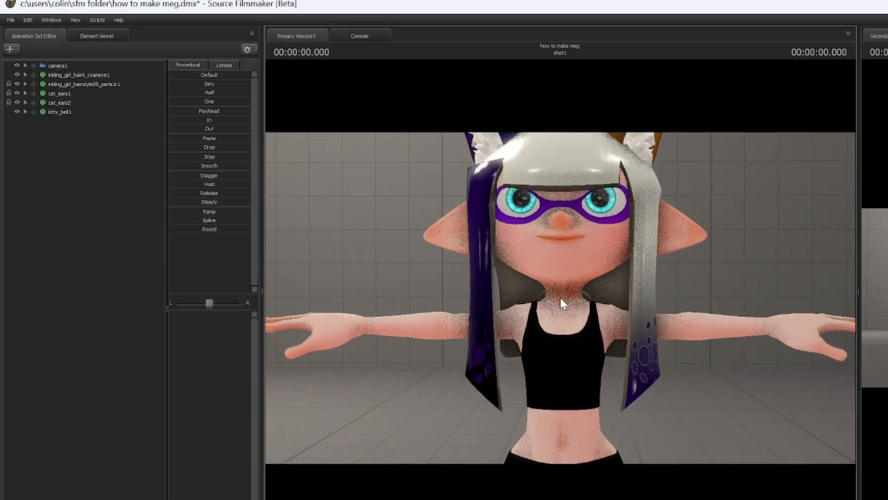
pyautogui.click(109, 74)
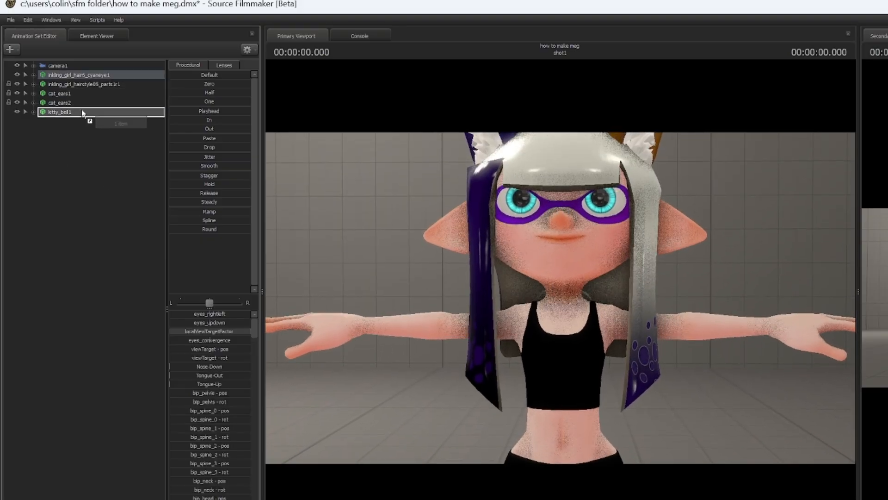
pyautogui.click(42, 121)
pyautogui.click(69, 138)
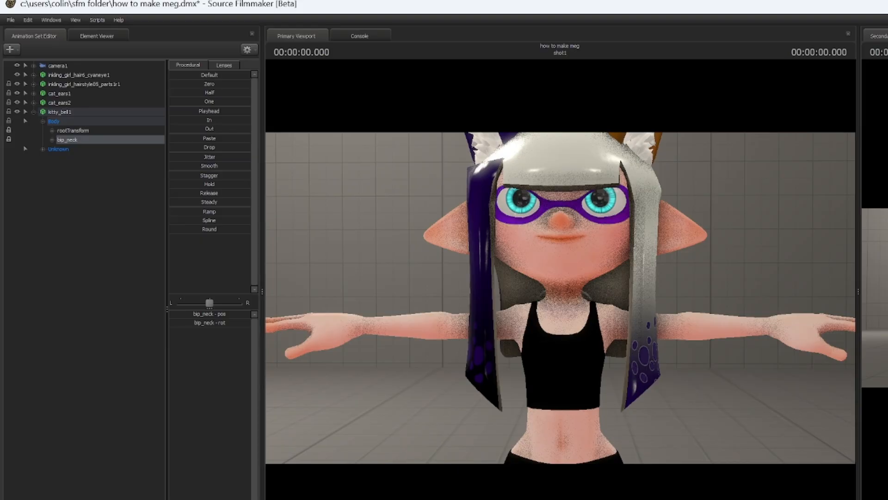
pyautogui.moveTo(213, 84); pyautogui.dragTo(439, 264)
# Rotate the ribbon left 2a bone of kitty_bell1 to bring its hanging ribbon forward off the chest.
pyautogui.press('w')
pyautogui.press('s')
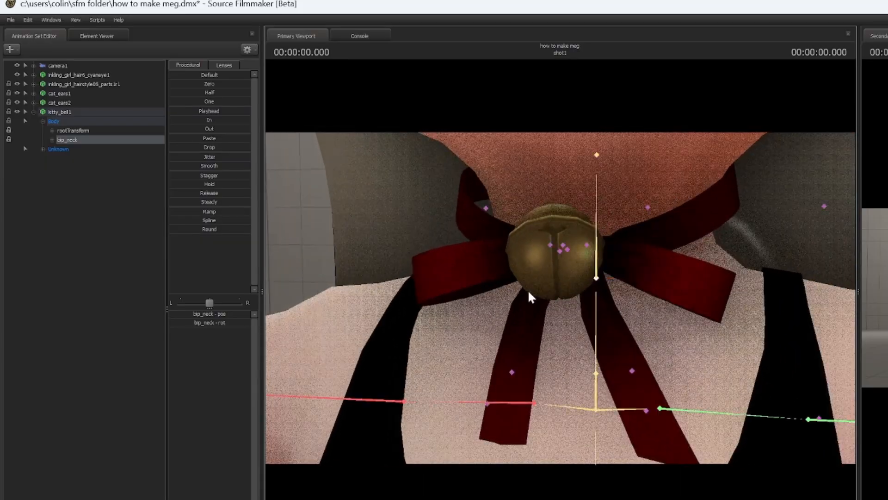
pyautogui.keyDown('ctrl'); pyautogui.click(553, 244); pyautogui.keyUp('ctrl')
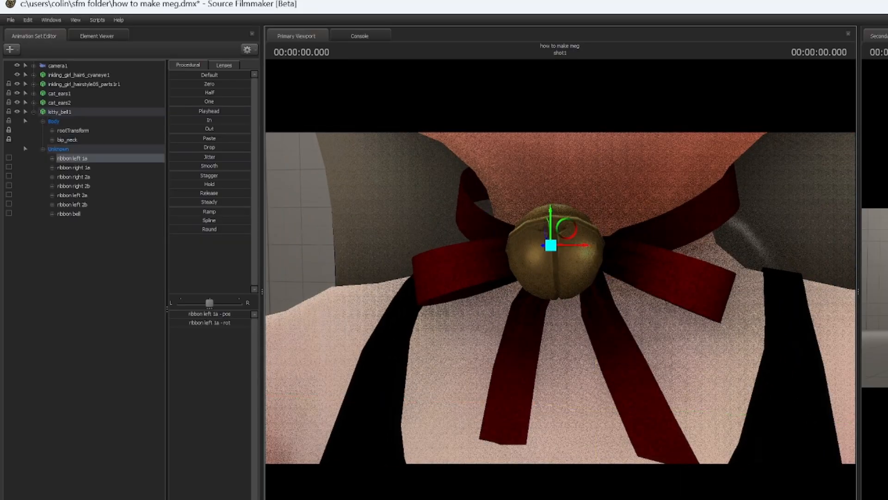
pyautogui.press('e')
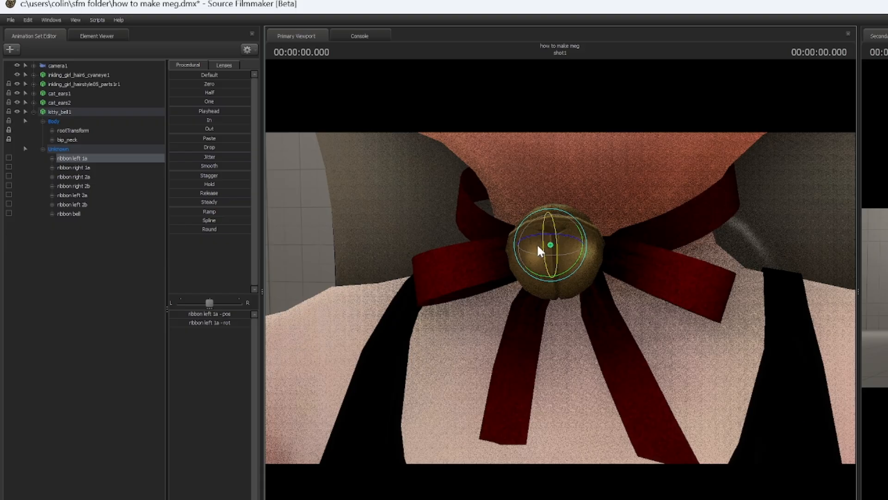
pyautogui.press('a')
pyautogui.moveTo(538, 246); pyautogui.dragTo(559, 298)
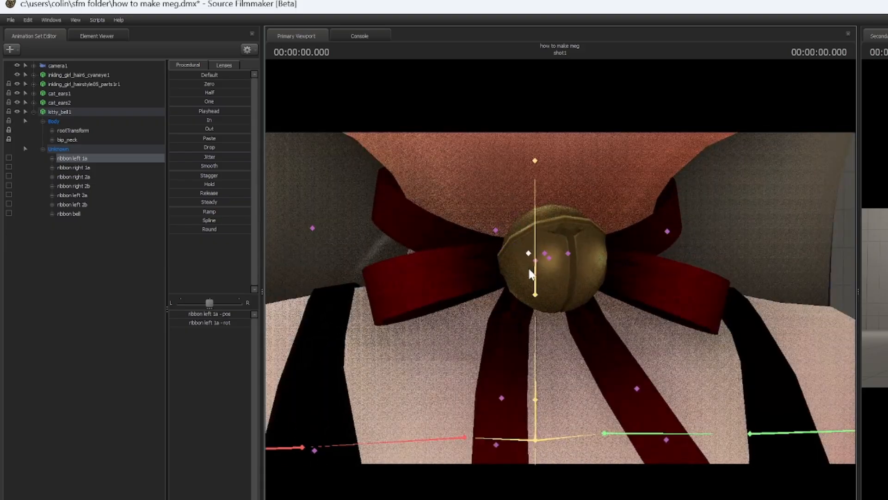
pyautogui.keyDown('ctrl'); pyautogui.click(535, 262); pyautogui.keyUp('ctrl')
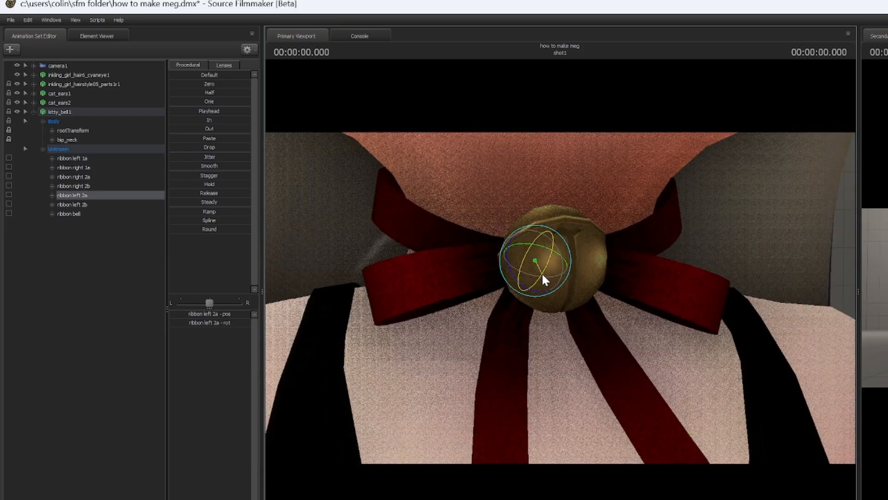
pyautogui.moveTo(545, 278)
pyautogui.mouseDown()
pyautogui.moveTo(527, 293)
pyautogui.moveTo(535, 319)
pyautogui.moveTo(539, 267)
pyautogui.mouseUp()
pyautogui.press('s')
pyautogui.press('w')
pyautogui.press('s')
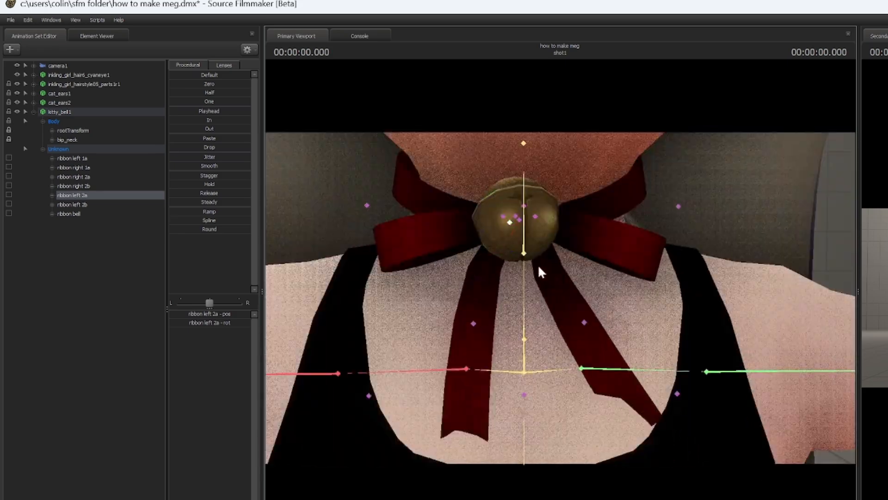
# Rotate the ribbon right 2a bone to clear its hanging ribbon from the chest, and collapse the kitty_bell1 controls.
pyautogui.keyDown('ctrl'); pyautogui.click(535, 217); pyautogui.keyUp('ctrl')
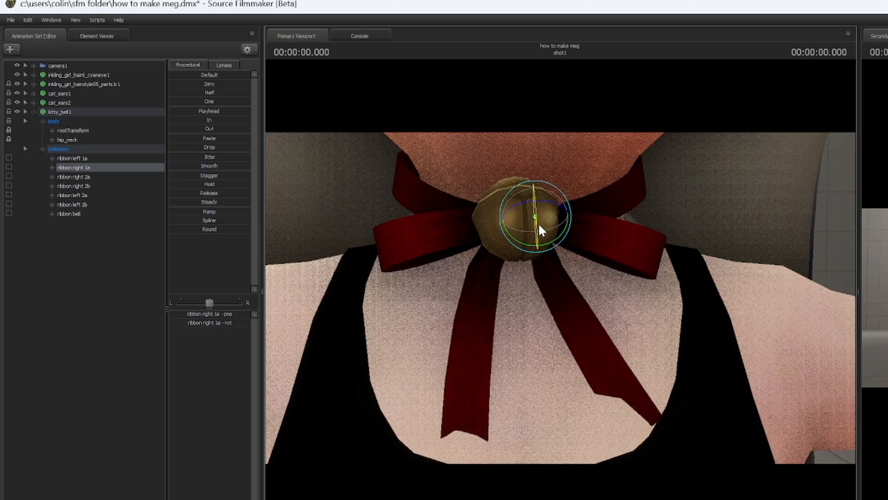
pyautogui.keyDown('ctrl'); pyautogui.click(520, 218); pyautogui.keyUp('ctrl')
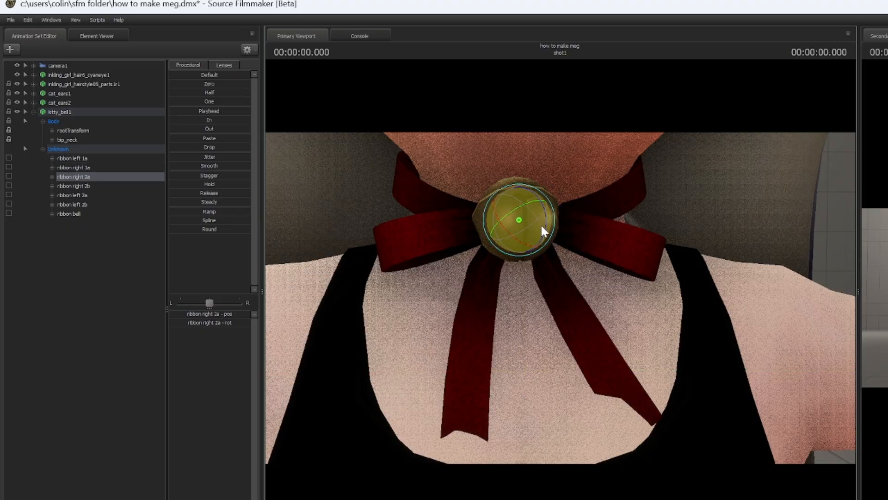
pyautogui.moveTo(544, 225); pyautogui.dragTo(552, 222)
pyautogui.moveTo(646, 288); pyautogui.dragTo(642, 285)
pyautogui.press('s')
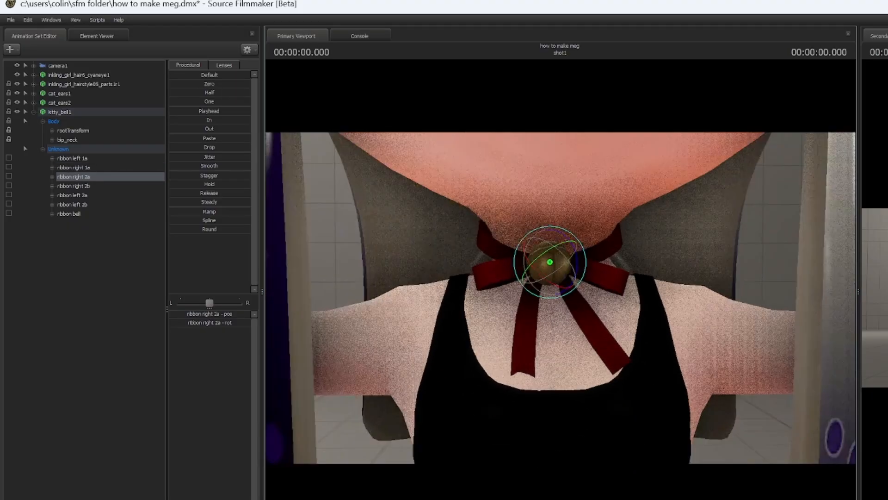
pyautogui.press('s')
pyautogui.press('w')
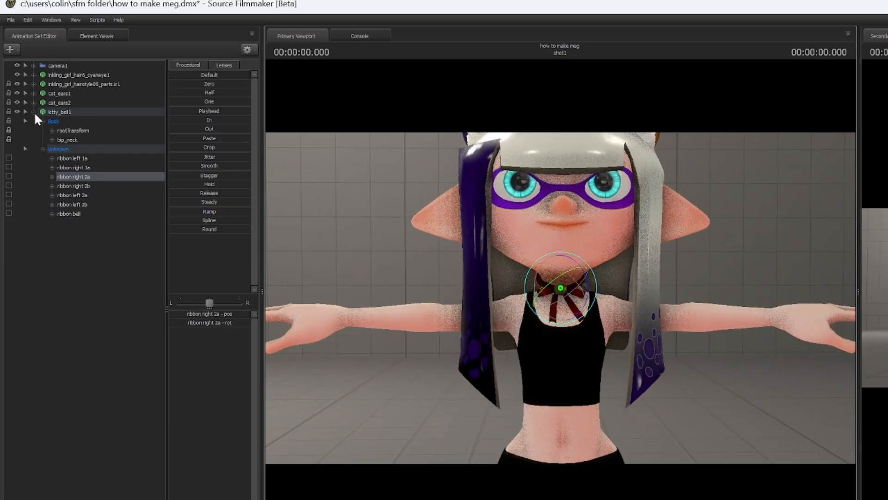
pyautogui.click(33, 112)
pyautogui.rightClick(38, 185)
pyautogui.click(55, 145)
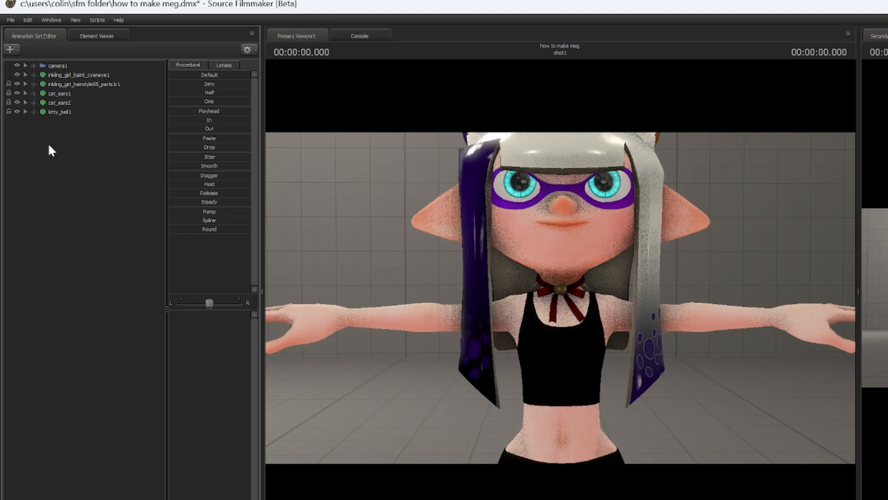
pyautogui.rightClick(45, 143)
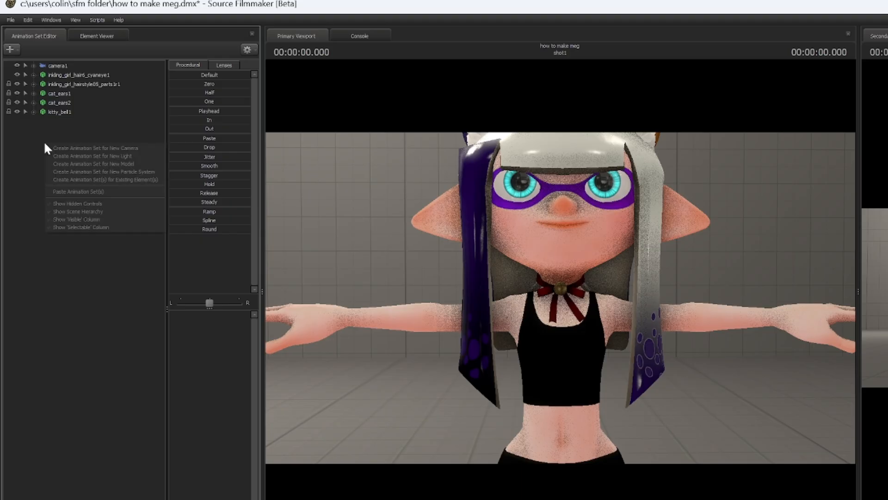
pyautogui.click(124, 164)
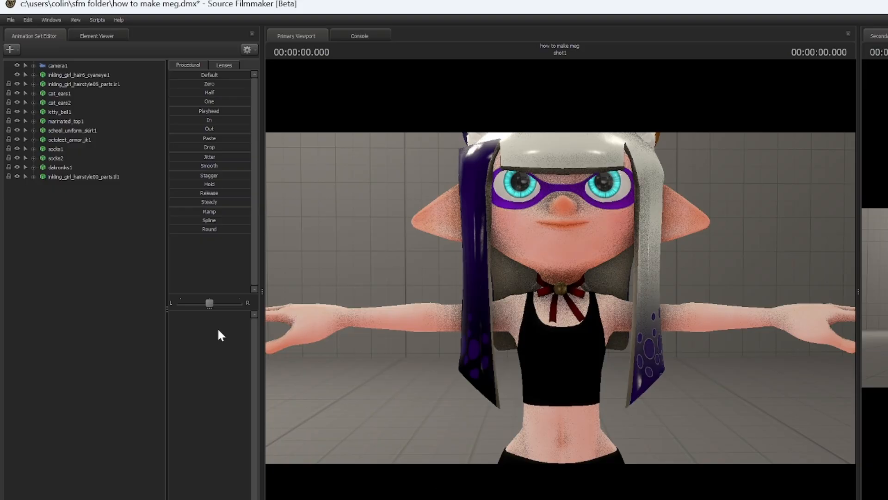
# Copy the marinated_top1 animation set from the scene with the finished outfit and paste it into the current character scene.
pyautogui.rightClick(82, 120)
pyautogui.click(106, 133)
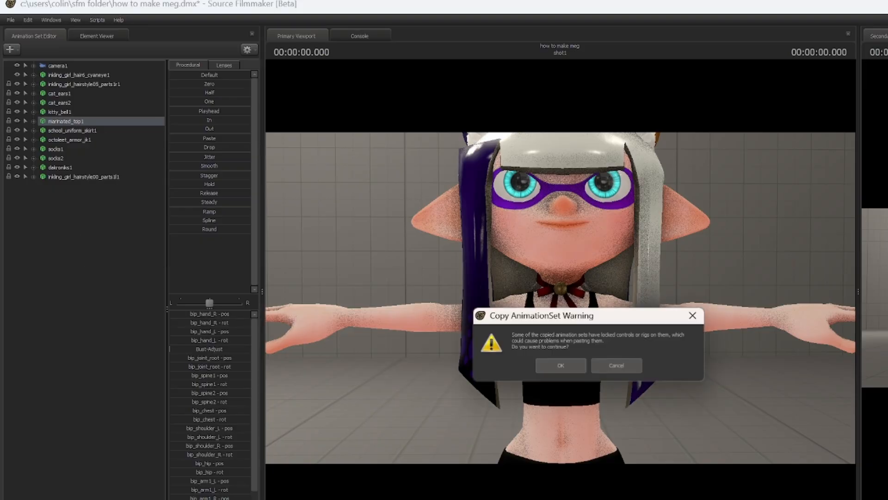
pyautogui.click(576, 362)
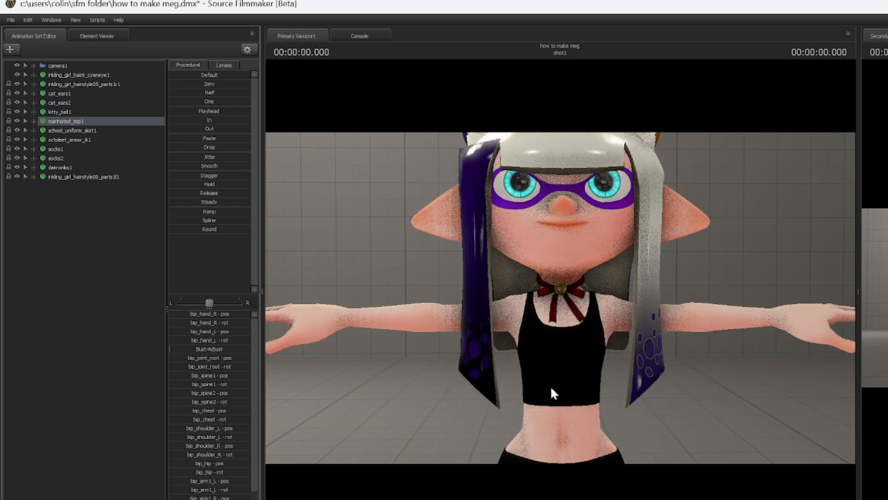
pyautogui.rightClick(88, 251)
pyautogui.click(149, 298)
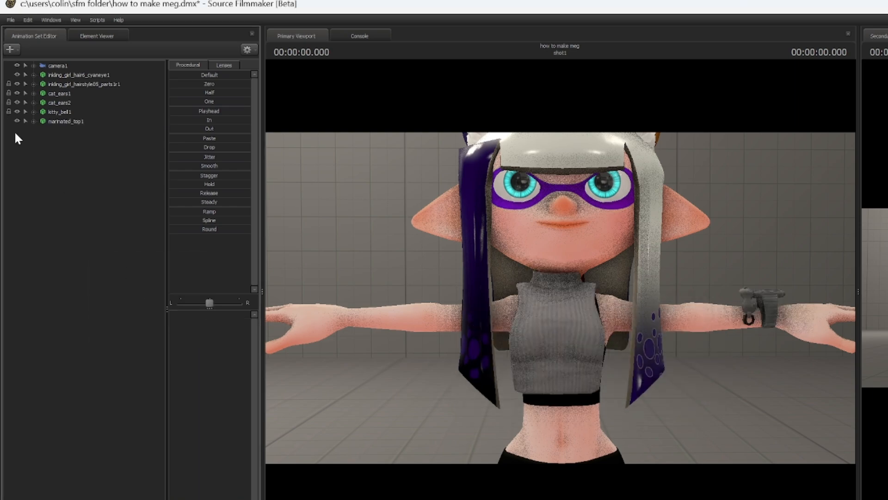
# Lock marinated_top1 to the inkling character and zero all its controls to fit the top on the body.
pyautogui.click(92, 95)
pyautogui.click(80, 121)
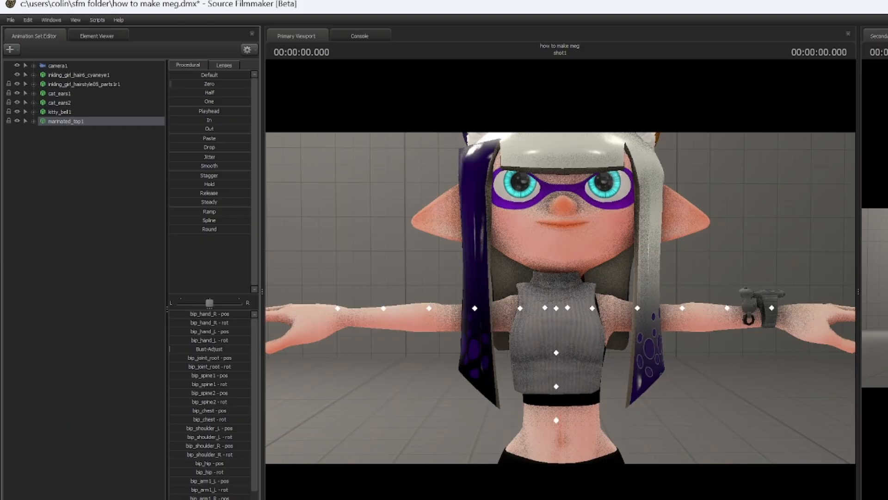
pyautogui.click(209, 84)
# Rotate the ribbon right 2a bone of kitty_bell1 outward until its hanging ribbon lies in front of the grey top.
pyautogui.moveTo(589, 454); pyautogui.dragTo(556, 302)
pyautogui.press('w')
pyautogui.press('w')
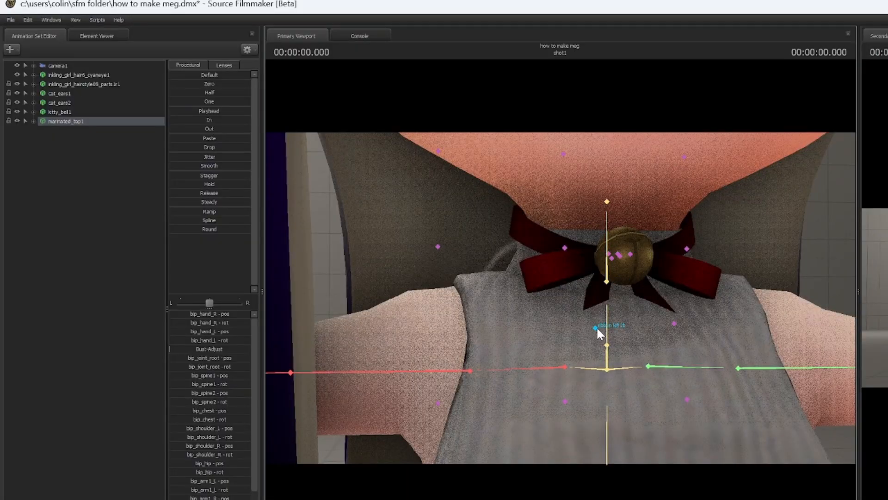
pyautogui.press('s')
pyautogui.moveTo(597, 329); pyautogui.dragTo(597, 324)
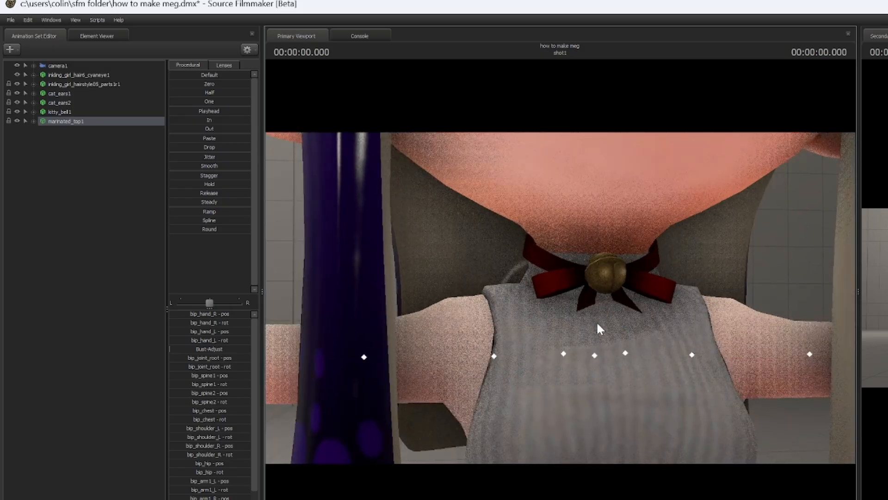
pyautogui.keyDown('ctrl'); pyautogui.click(586, 325); pyautogui.keyUp('ctrl')
pyautogui.press('e')
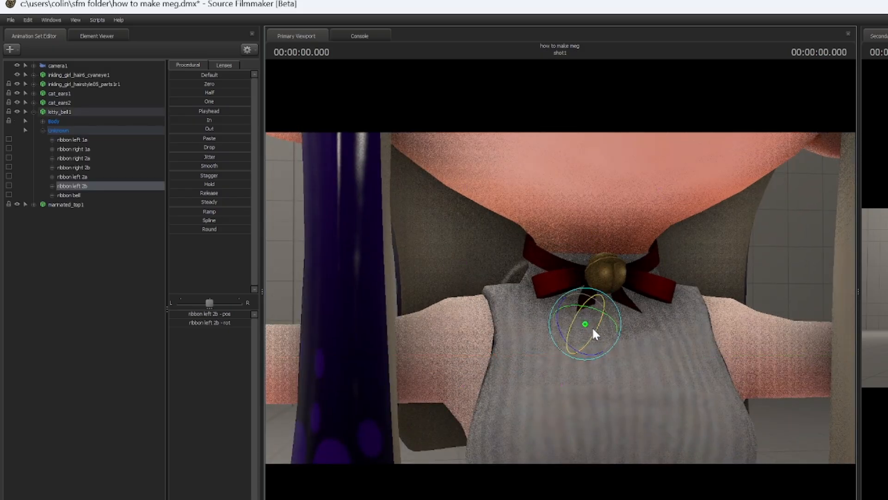
pyautogui.click(85, 159)
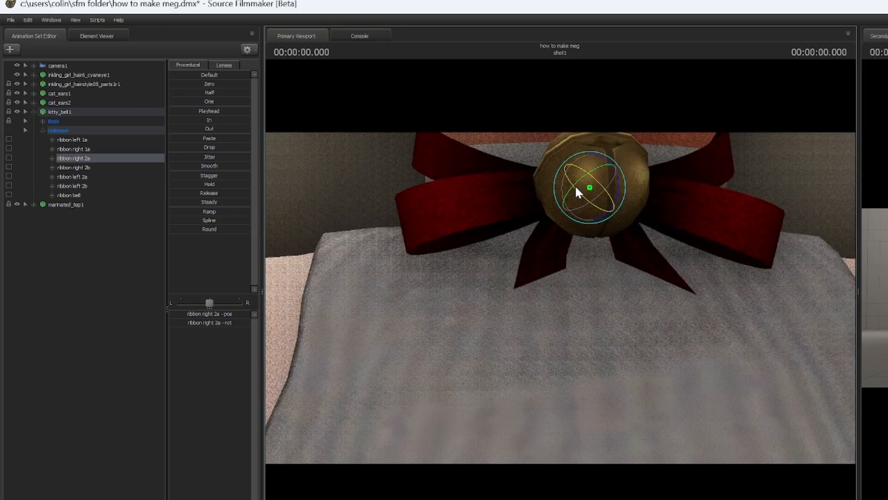
pyautogui.moveTo(577, 181); pyautogui.dragTo(607, 204)
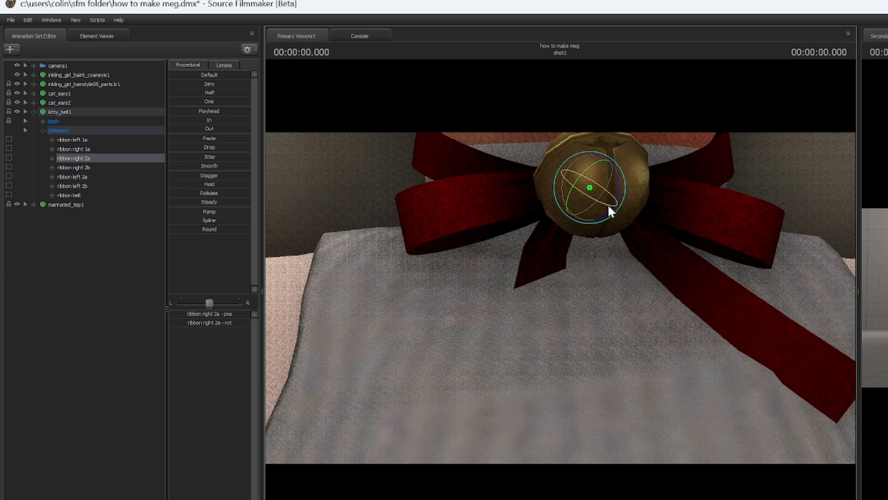
pyautogui.click(712, 291)
pyautogui.moveTo(705, 283); pyautogui.dragTo(745, 307)
# Rotate the ribbon left 2a bone to bring its hanging ribbon in front of the grey top, and collapse the kitty_bell1 controls.
pyautogui.click(89, 178)
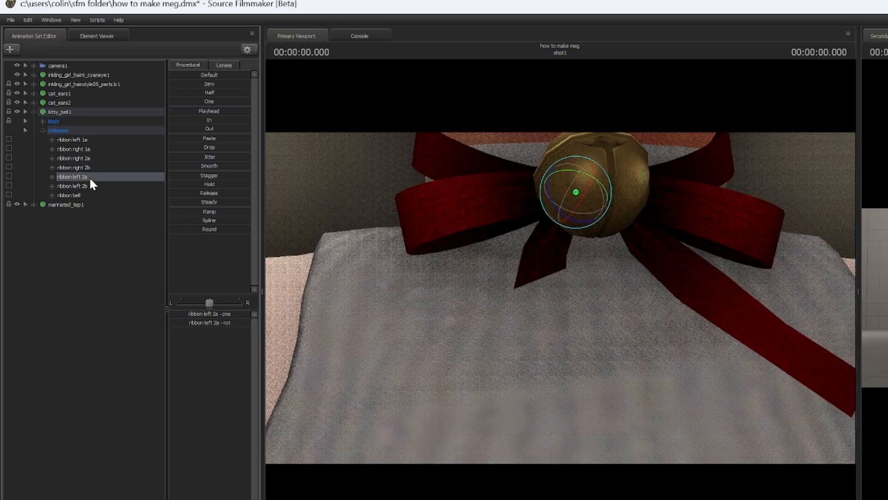
pyautogui.moveTo(585, 195); pyautogui.dragTo(600, 180)
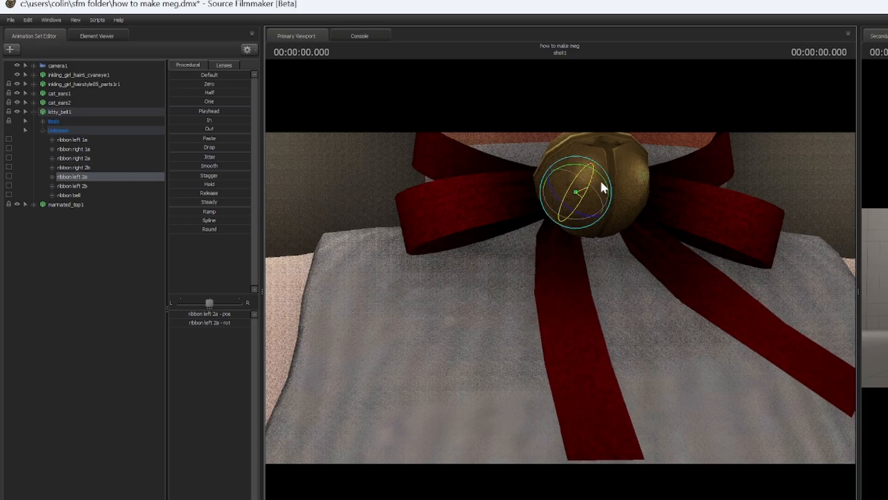
pyautogui.press('s')
pyautogui.moveTo(557, 215); pyautogui.dragTo(557, 215)
pyautogui.moveTo(561, 298); pyautogui.dragTo(564, 302)
pyautogui.press('w')
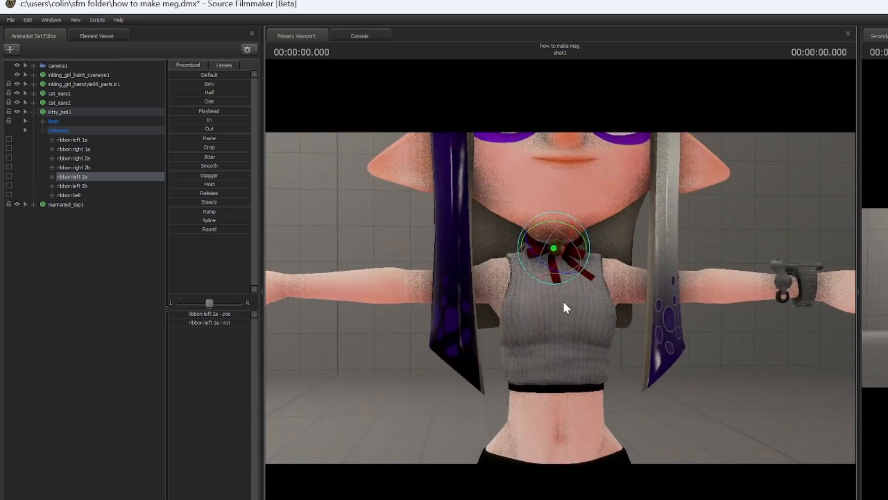
pyautogui.click(34, 112)
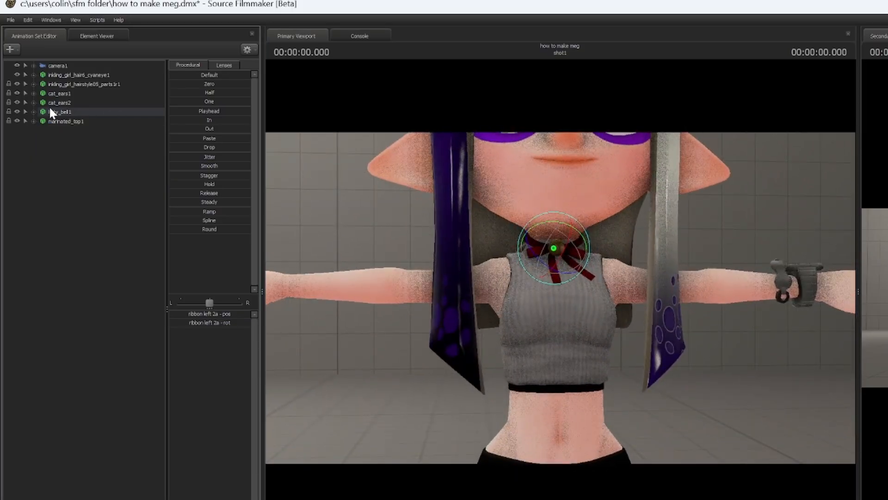
# Hide the black bra under the grey top by changing the Bra body group of inkling_girl_hair6_cyaneye1.
pyautogui.click(110, 76)
pyautogui.rightClick(110, 77)
pyautogui.moveTo(176, 199)
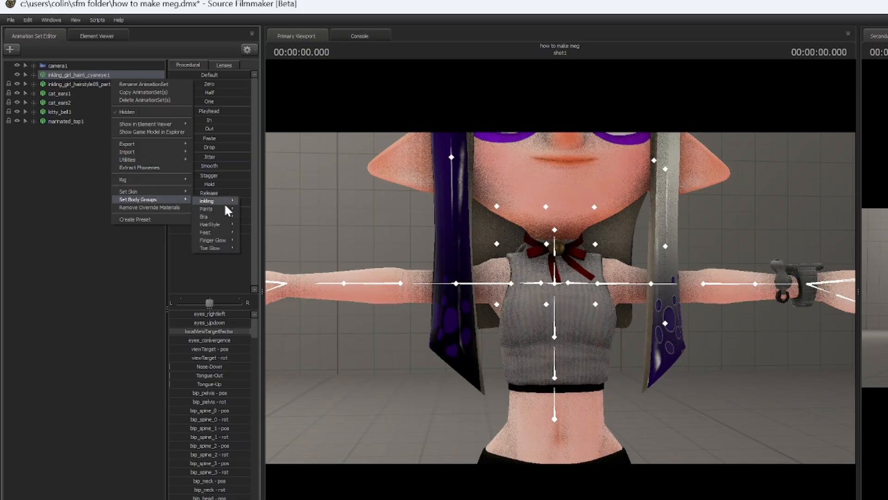
pyautogui.moveTo(227, 216)
pyautogui.click(268, 232)
pyautogui.moveTo(555, 306); pyautogui.dragTo(559, 288)
pyautogui.press('w')
pyautogui.press('s')
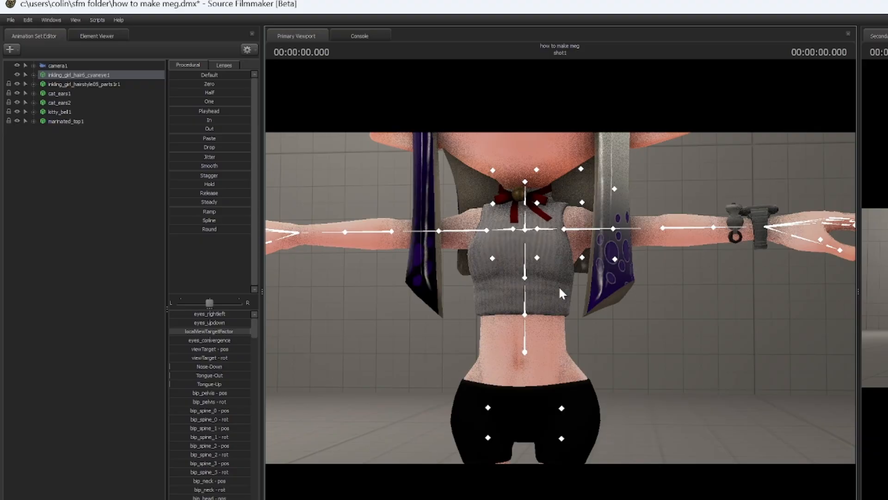
# Add the school_uniform_skirt model as a new animation set, filtering the model list by "splatoon school".
pyautogui.moveTo(742, 376); pyautogui.dragTo(742, 377)
pyautogui.press('w')
pyautogui.press('s')
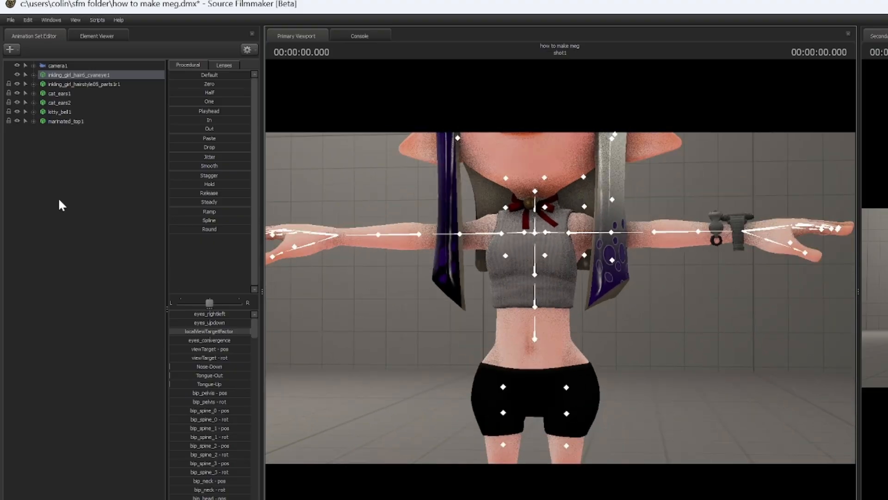
pyautogui.rightClick(105, 172)
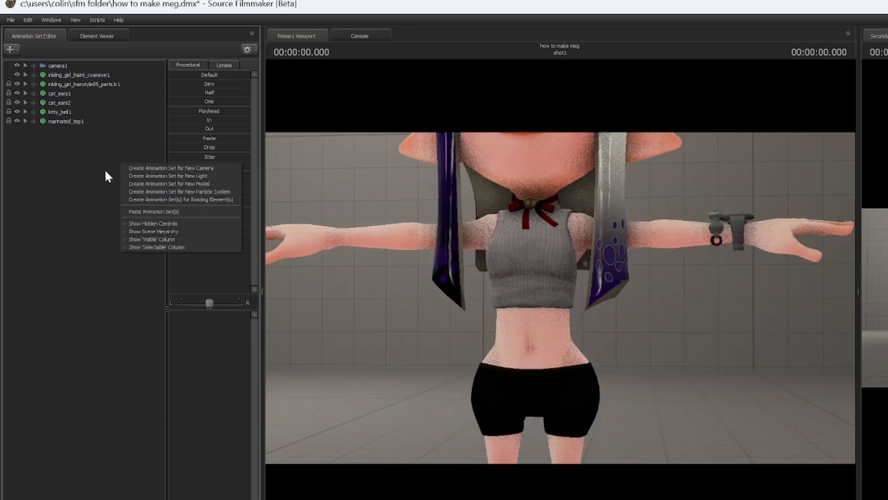
pyautogui.click(209, 183)
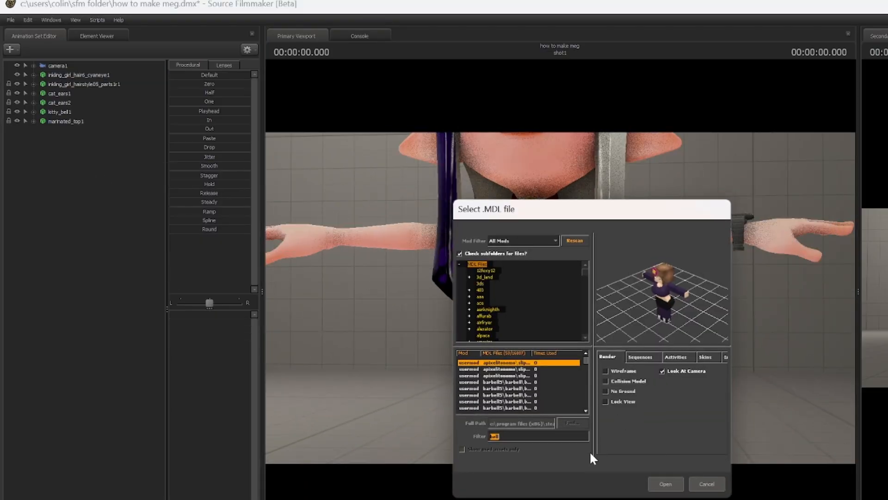
pyautogui.write('spl')
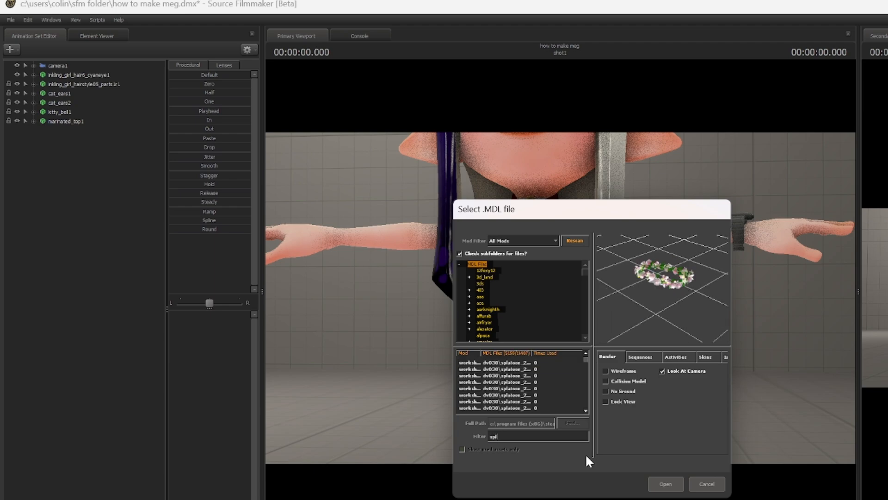
pyautogui.write('atoon school')
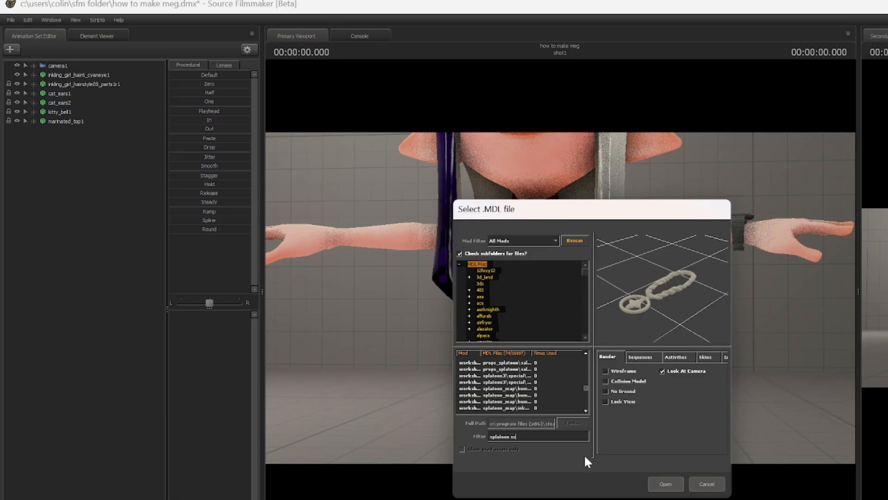
pyautogui.press('Down')
pyautogui.press('Down')
pyautogui.press('Down')
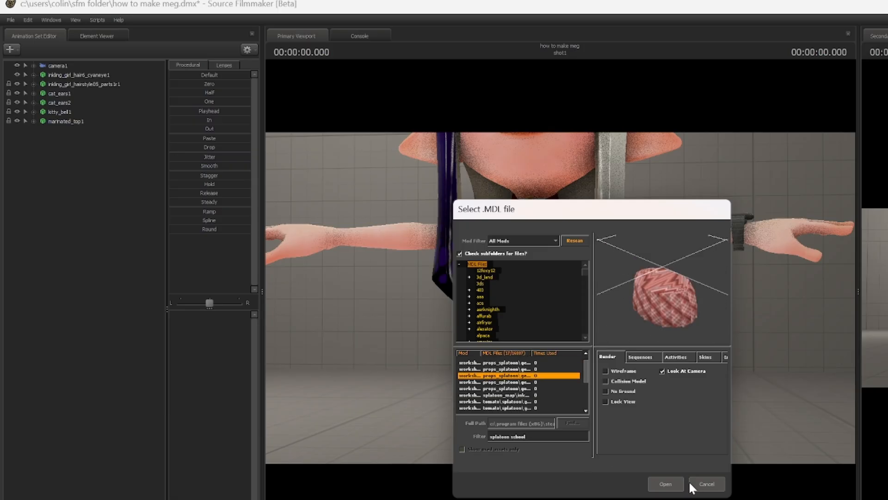
pyautogui.click(674, 485)
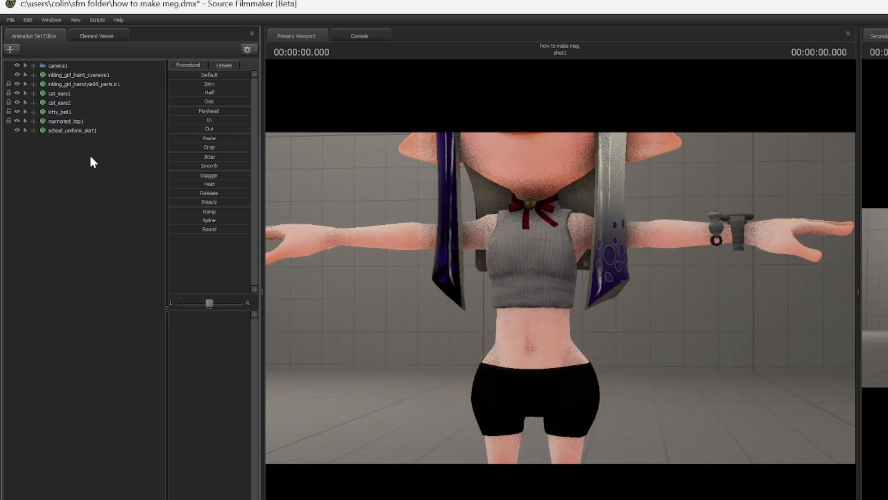
# Lock school_uniform_skirt1 to the inkling character and zero its controls to fit the skirt on the hips.
pyautogui.click(104, 131)
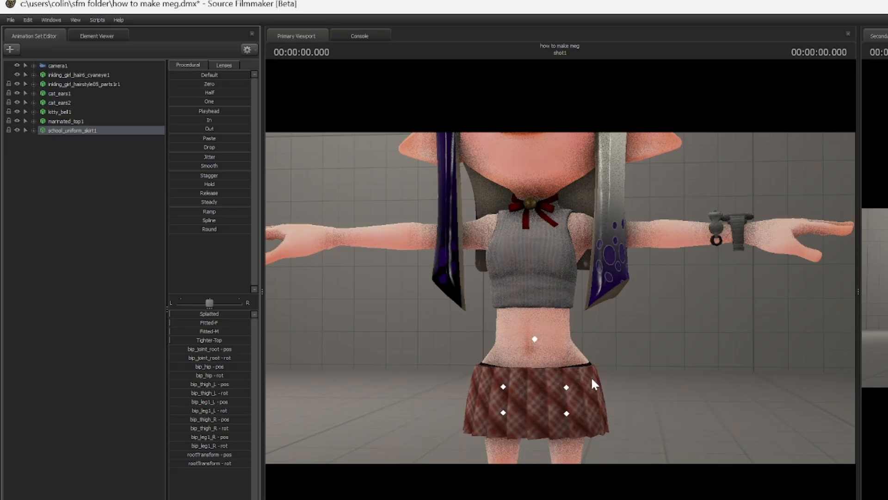
pyautogui.press('f')
# Add scale controls to the bip_thigh_R and bip_leg1_R bones of school_uniform_skirt1.
pyautogui.click(34, 130)
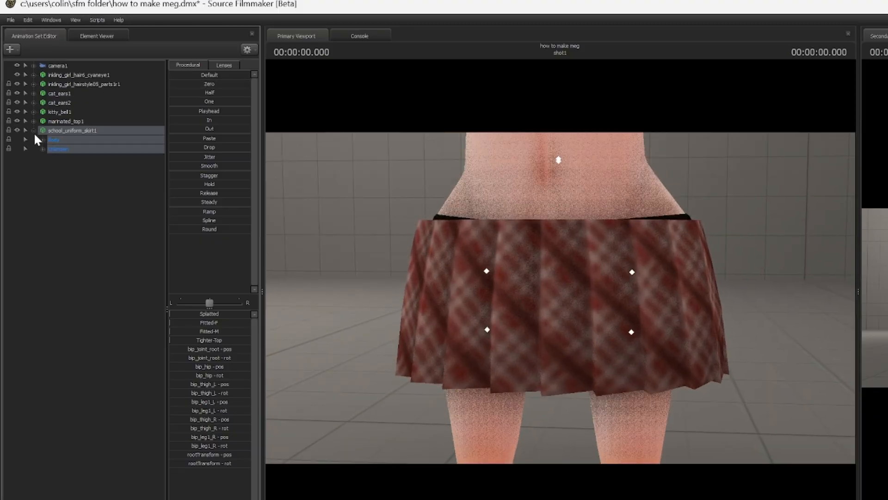
pyautogui.click(43, 149)
pyautogui.click(88, 223)
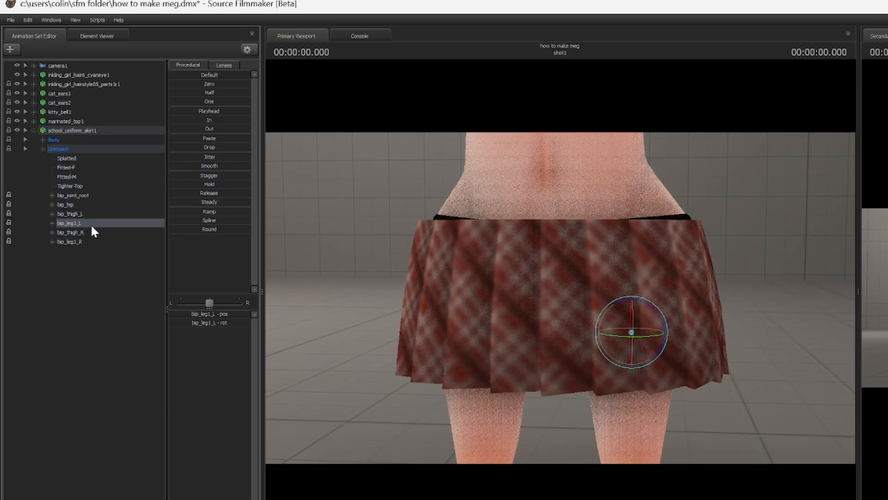
pyautogui.click(92, 232)
pyautogui.keyDown('ctrl'); pyautogui.click(89, 239); pyautogui.keyUp('ctrl')
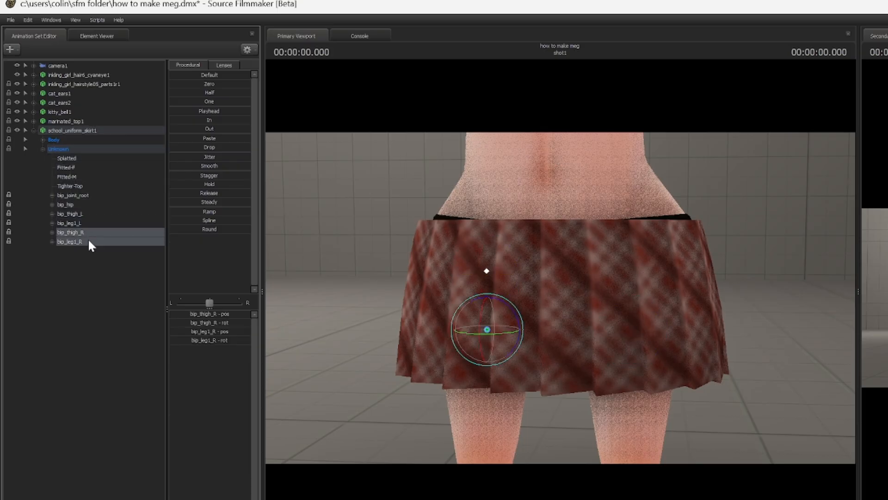
pyautogui.rightClick(93, 233)
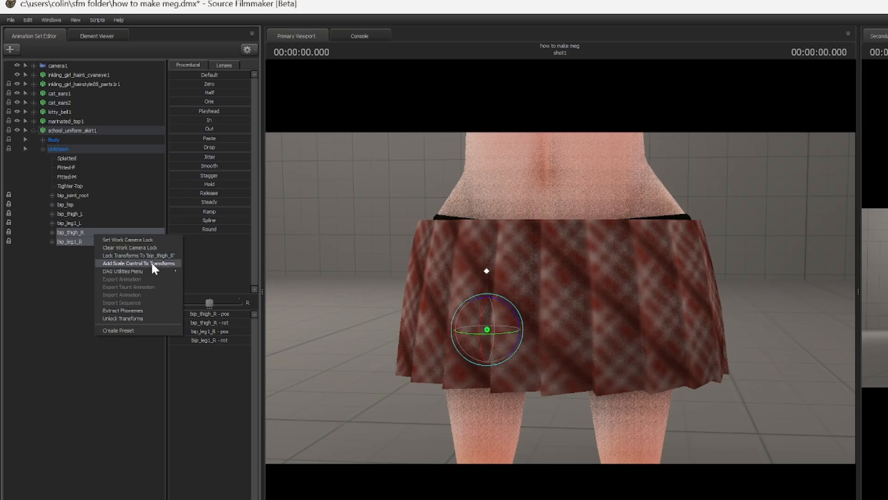
pyautogui.click(151, 262)
# Lower bip_thigh_R_scale and bip_leg1_R_scale together until the skirt's right side collapses and exposes the black shorts.
pyautogui.click(80, 251)
pyautogui.keyDown('ctrl'); pyautogui.click(85, 259); pyautogui.keyUp('ctrl')
pyautogui.moveTo(186, 316); pyautogui.dragTo(178, 323)
pyautogui.moveTo(562, 291)
pyautogui.mouseDown()
pyautogui.moveTo(583, 292)
pyautogui.moveTo(562, 292)
pyautogui.mouseUp()
pyautogui.press('w')
pyautogui.press('s')
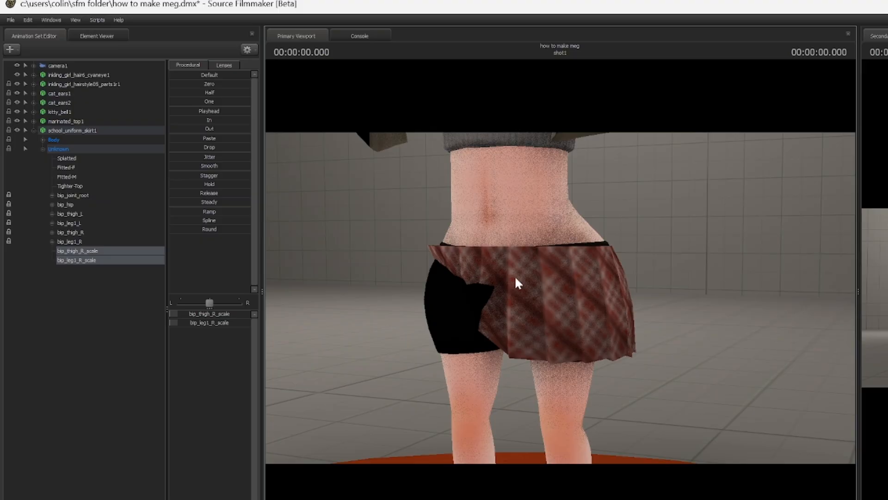
# Add override materials to school_uniform_skirt1.
pyautogui.rightClick(104, 133)
pyautogui.click(81, 130)
pyautogui.rightClick(83, 130)
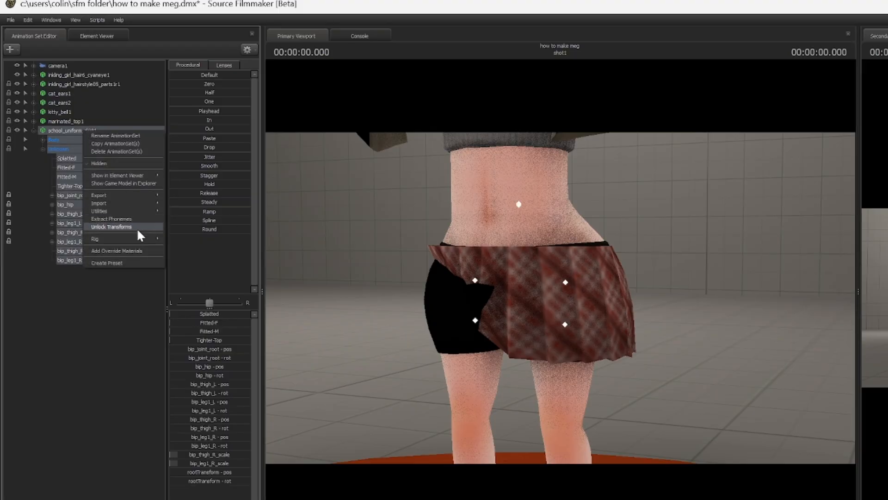
pyautogui.click(135, 250)
# Set $colortint_base of the skirt's school_uniform_female material to black, and collapse the school_uniform_skirt1 controls.
pyautogui.rightClick(126, 130)
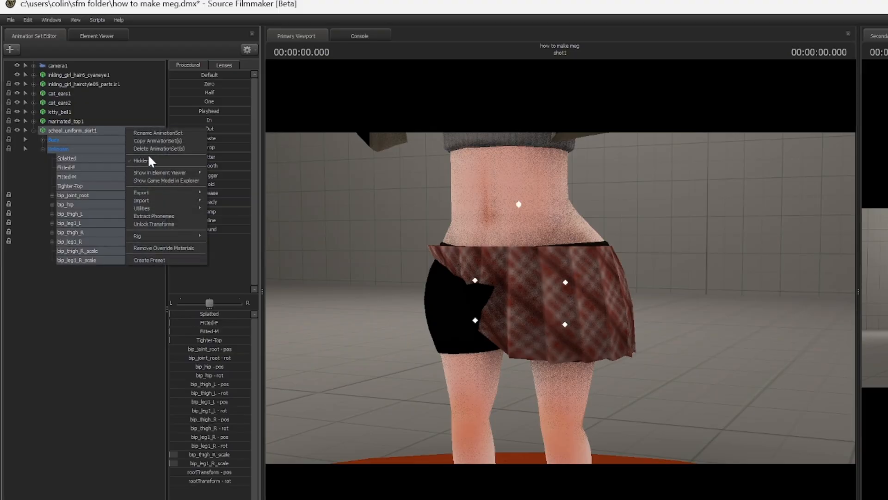
pyautogui.moveTo(186, 172)
pyautogui.click(232, 181)
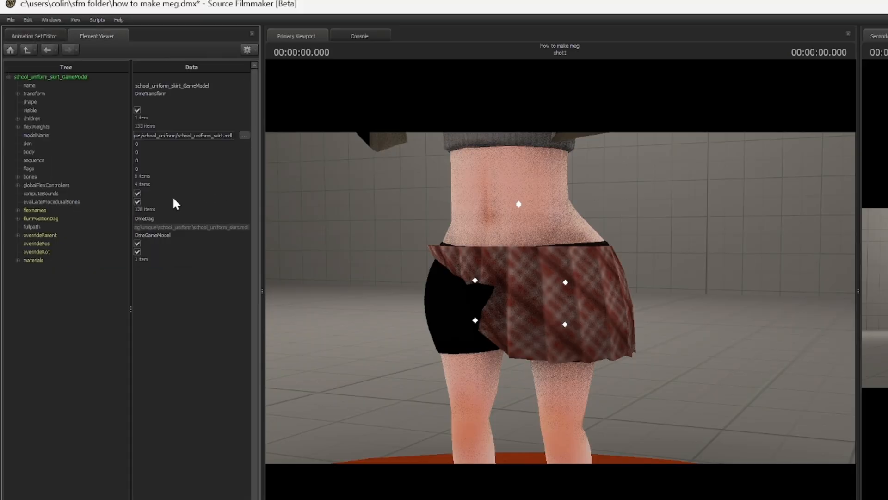
pyautogui.click(17, 260)
pyautogui.click(26, 268)
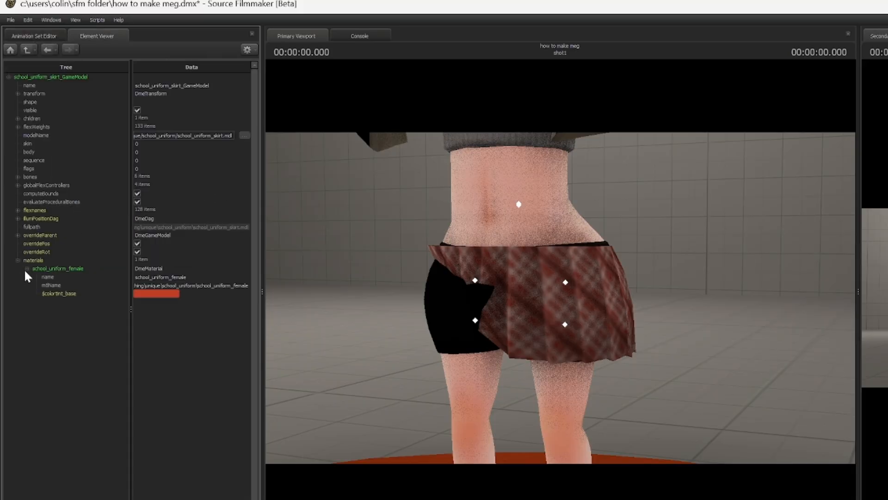
pyautogui.click(164, 294)
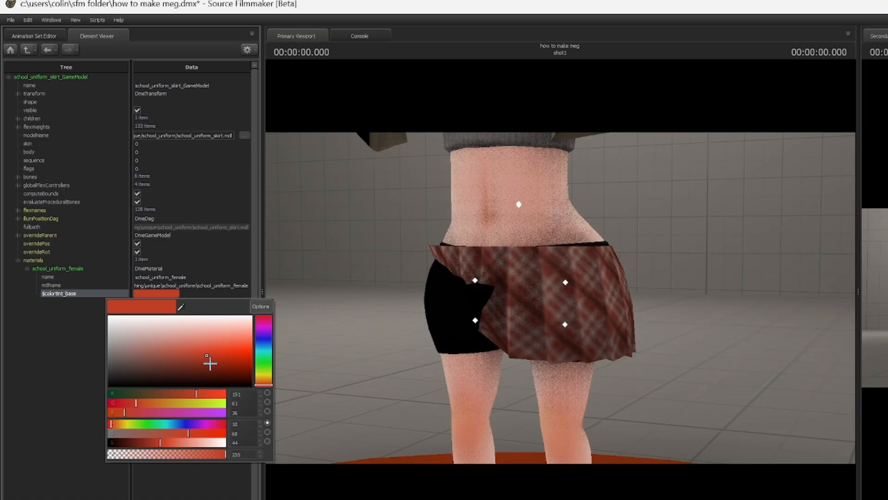
pyautogui.moveTo(209, 364); pyautogui.dragTo(249, 385)
pyautogui.click(560, 296)
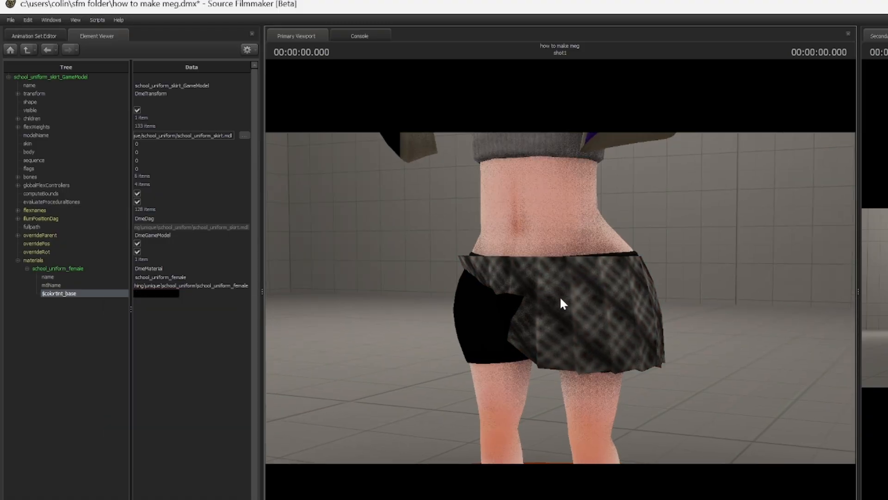
pyautogui.press('w')
pyautogui.moveTo(559, 296); pyautogui.dragTo(559, 296)
pyautogui.click(54, 37)
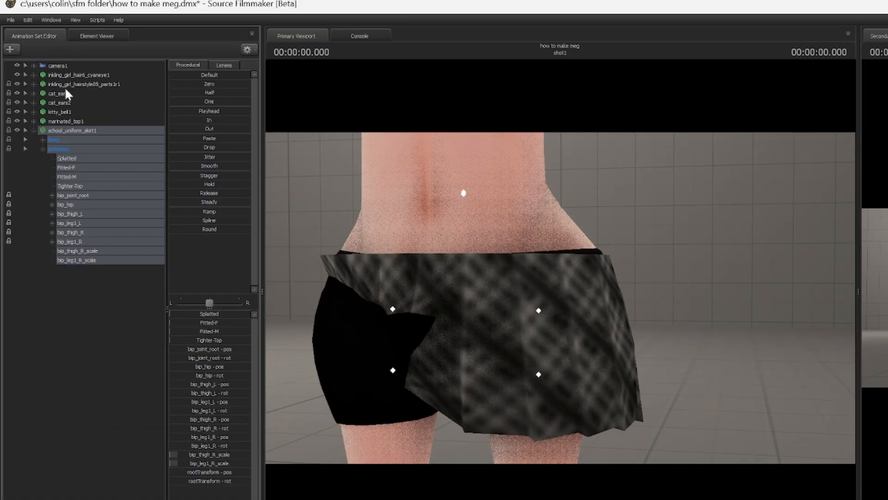
pyautogui.click(34, 131)
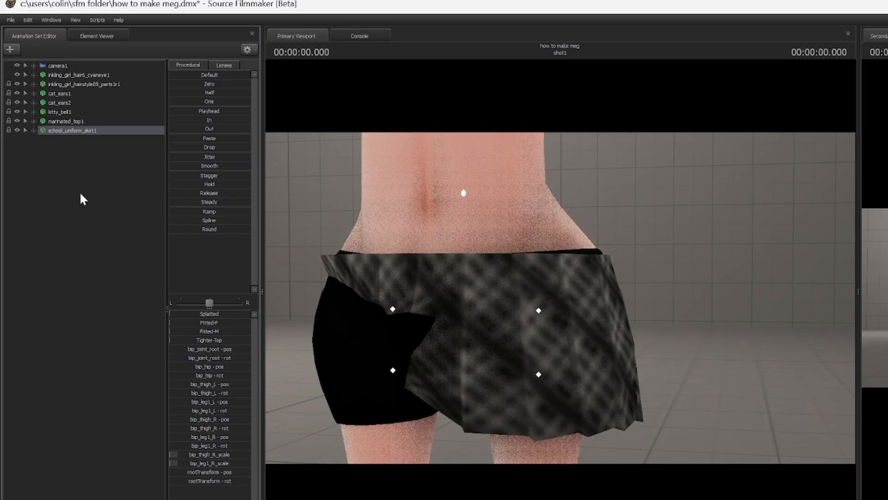
# Add the octoleet_armor model with the brown belt as a new animation set, filtering the model list by "splatoon octo armor".
pyautogui.moveTo(608, 352); pyautogui.dragTo(594, 323)
pyautogui.rightClick(65, 208)
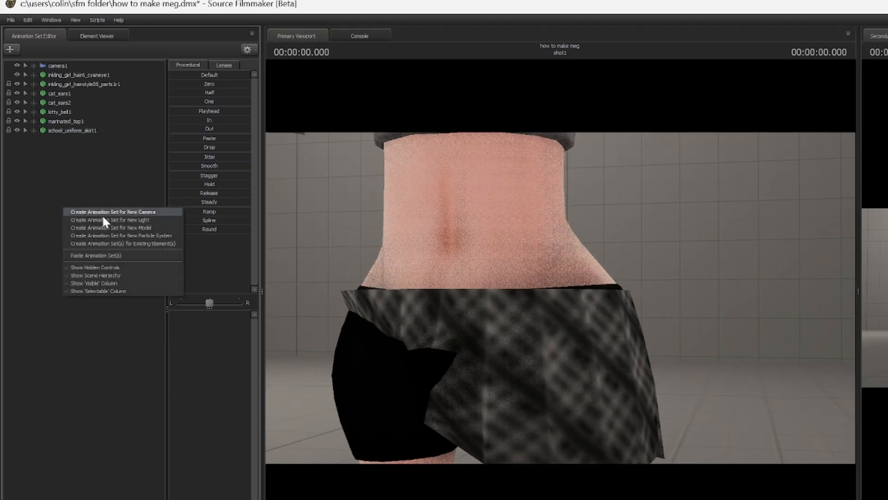
pyautogui.click(181, 229)
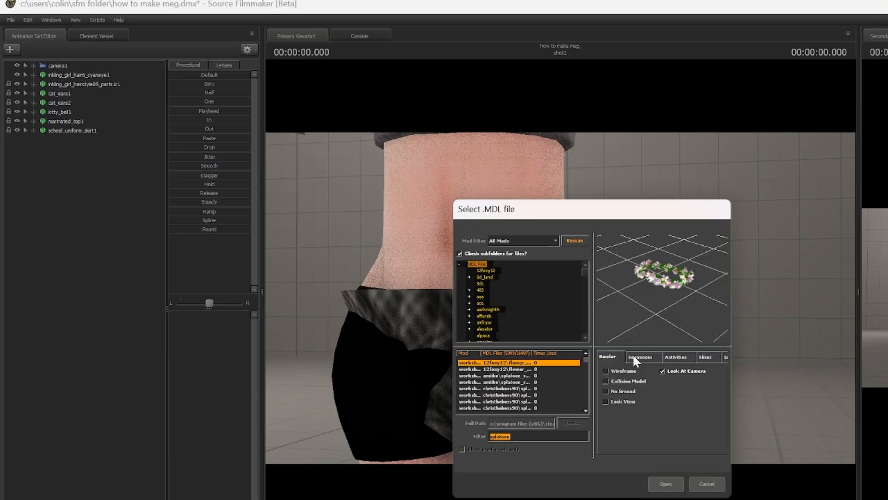
pyautogui.click(546, 435)
pyautogui.write('octo')
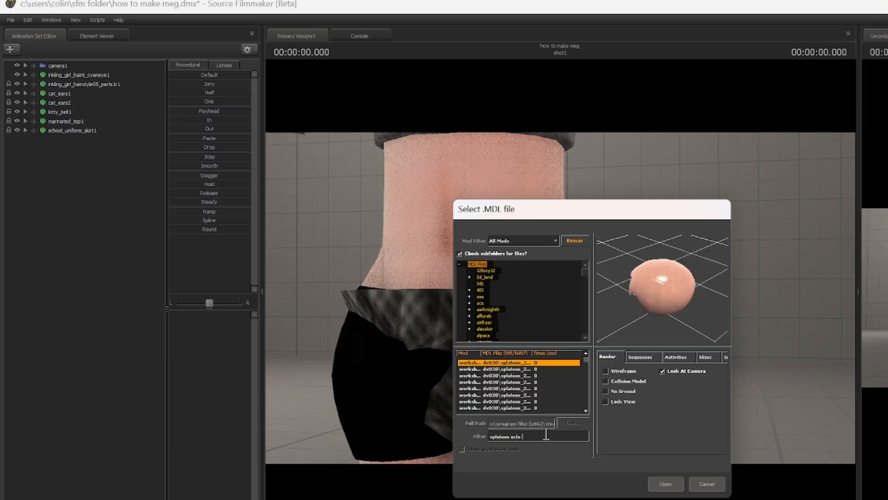
pyautogui.write(' armor')
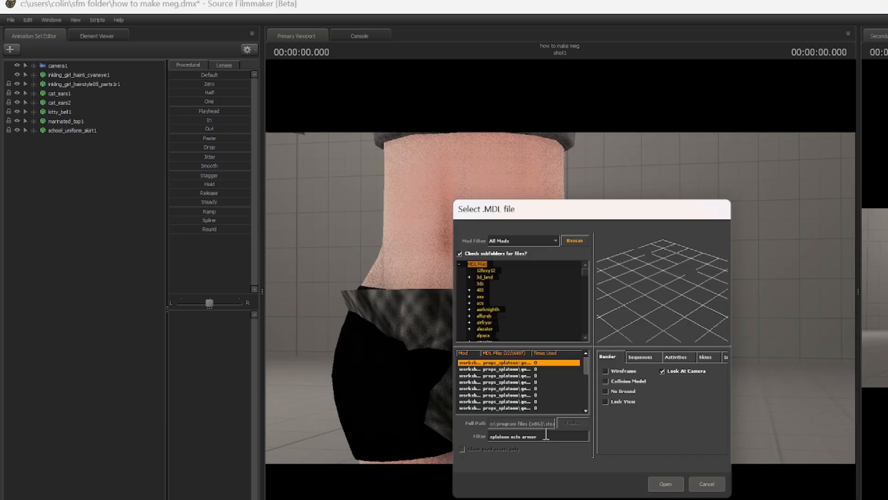
pyautogui.press('Down')
pyautogui.press('Down')
pyautogui.press('Down')
pyautogui.press('Down')
pyautogui.press('Down')
pyautogui.press('Down')
pyautogui.press('Down')
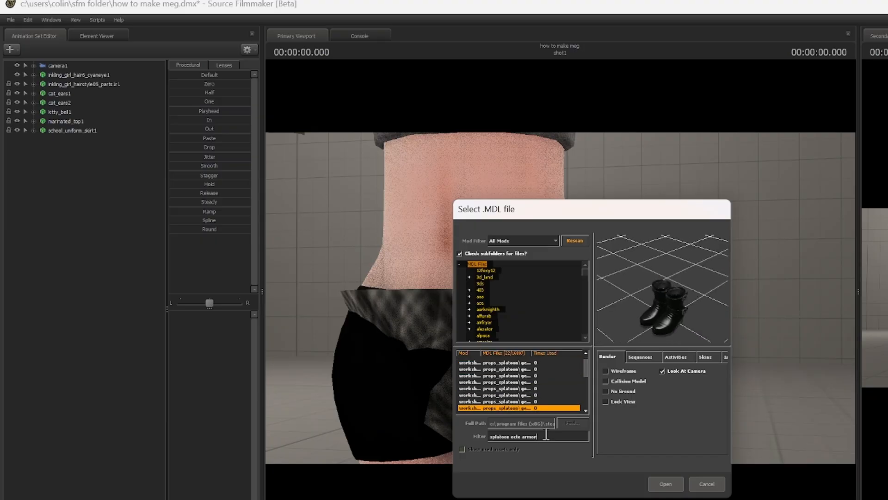
pyautogui.press('Down')
pyautogui.press('Down')
pyautogui.press('Down')
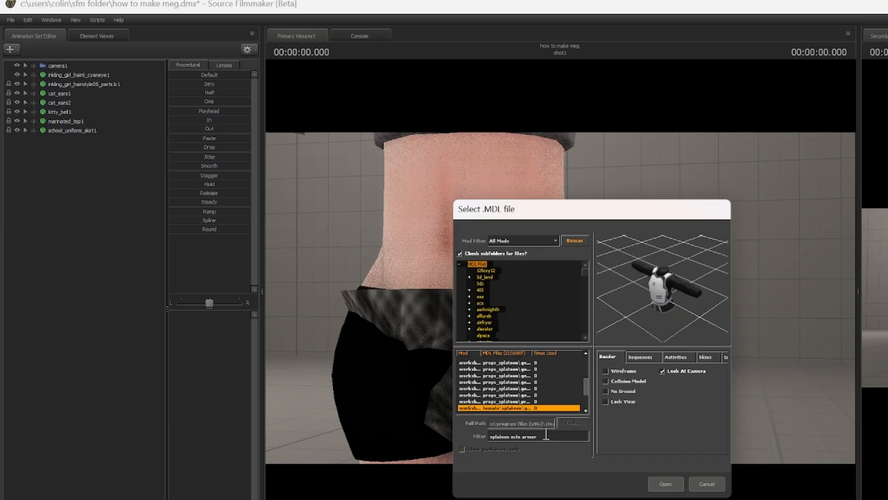
pyautogui.press('Down')
pyautogui.press('Down')
pyautogui.press('Down')
pyautogui.press('Down')
pyautogui.press('Down')
pyautogui.press('Up')
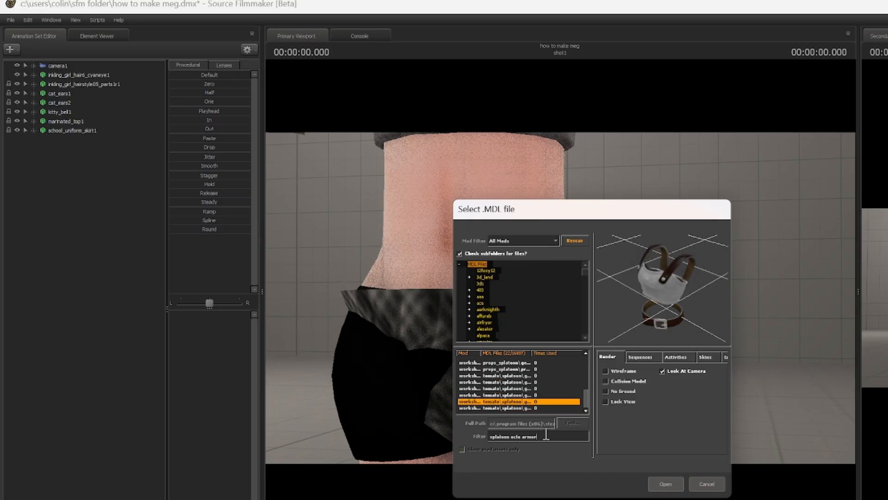
pyautogui.click(666, 485)
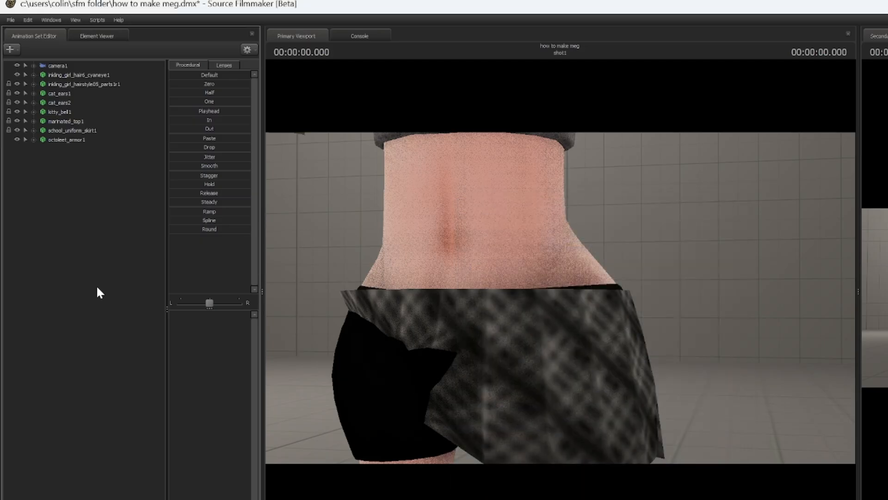
# Change the body groups of octoleet_armor1 to hide the chest armor and keep only the belt.
pyautogui.rightClick(69, 141)
pyautogui.moveTo(123, 254)
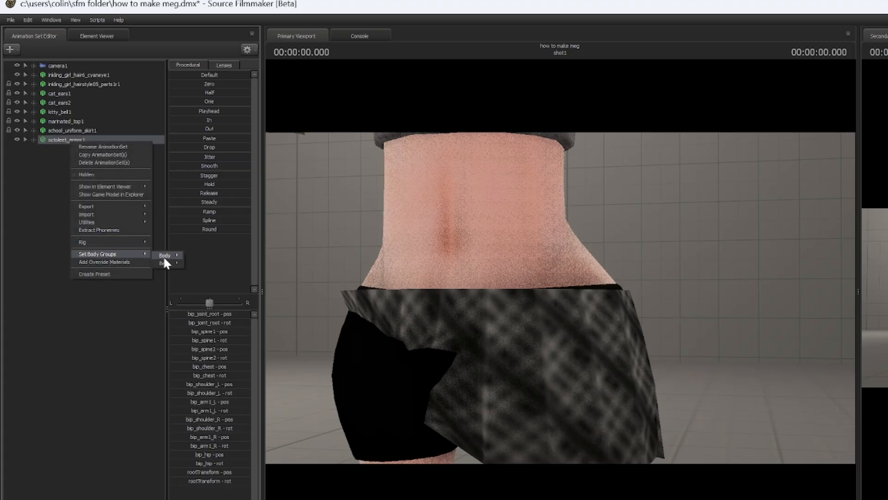
pyautogui.moveTo(165, 262)
pyautogui.click(230, 269)
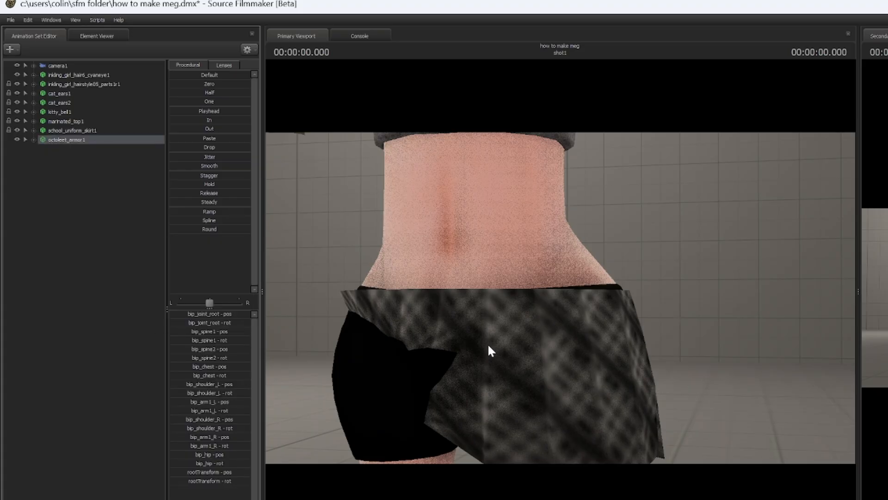
# Lock octoleet_armor1 to the inkling character and zero all its controls to place the belt around the waist.
pyautogui.press('s')
pyautogui.moveTo(489, 346); pyautogui.dragTo(486, 333)
pyautogui.moveTo(106, 74); pyautogui.dragTo(91, 139)
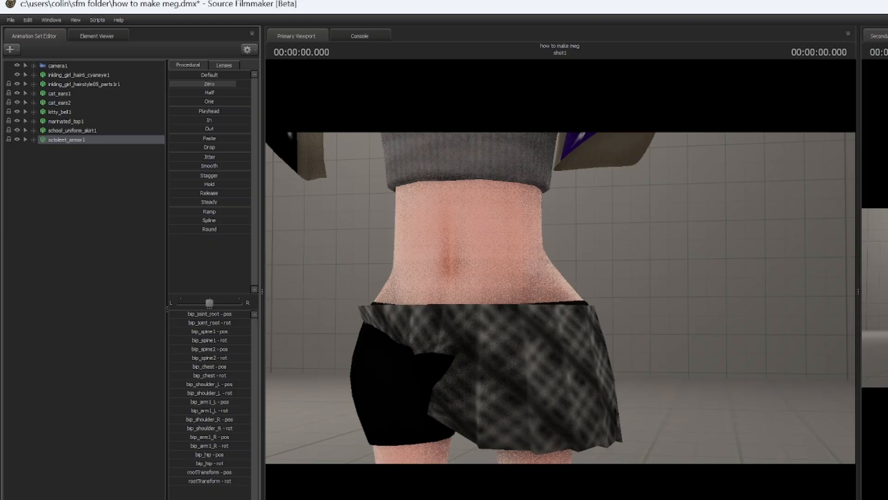
pyautogui.moveTo(236, 84); pyautogui.dragTo(251, 84)
pyautogui.moveTo(486, 277)
pyautogui.mouseDown()
pyautogui.moveTo(500, 282)
pyautogui.moveTo(476, 283)
pyautogui.mouseUp()
pyautogui.press('w')
pyautogui.press('s')
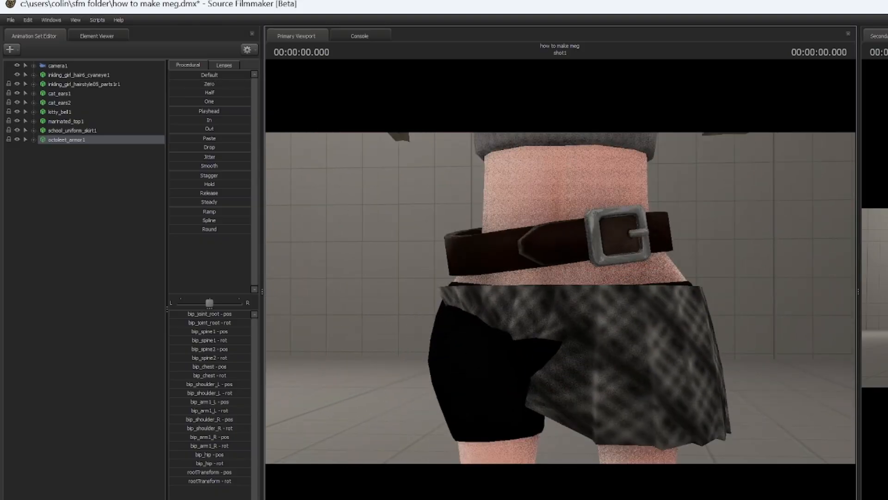
# Expand the octoleet_armor1 controls and lower its bip_hip bone to bring the belt down onto the skirt's waistband.
pyautogui.click(34, 138)
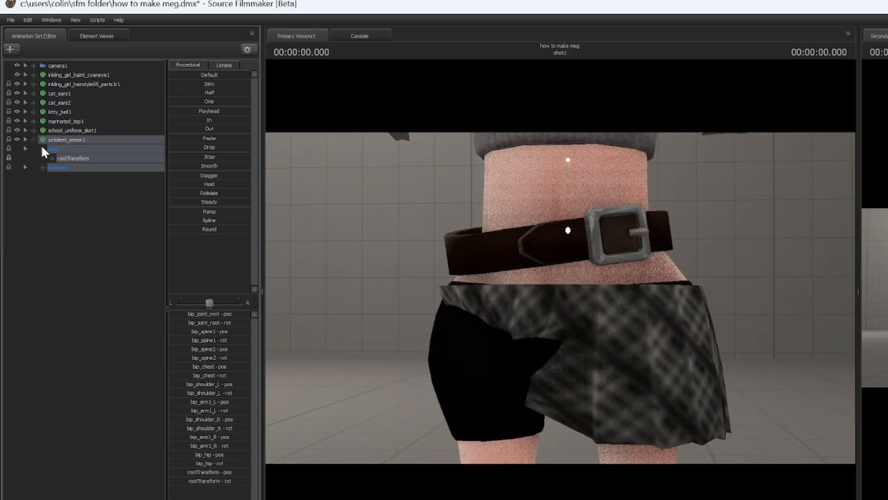
pyautogui.click(43, 168)
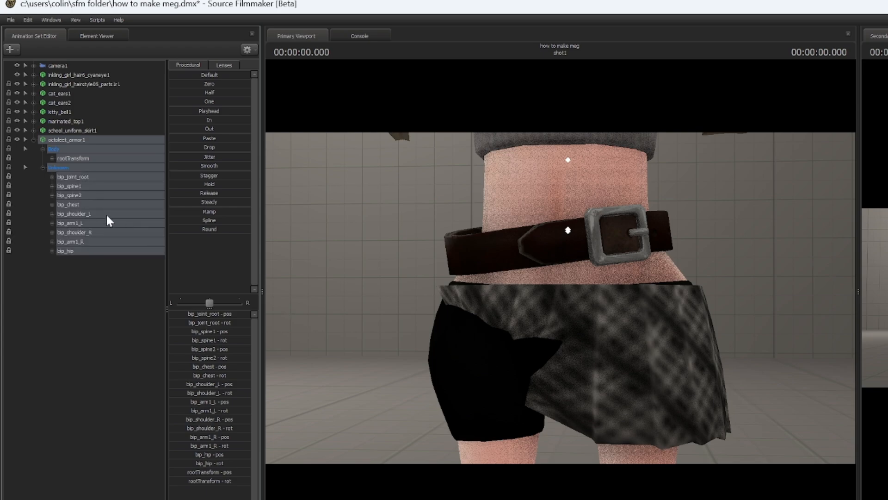
pyautogui.click(107, 214)
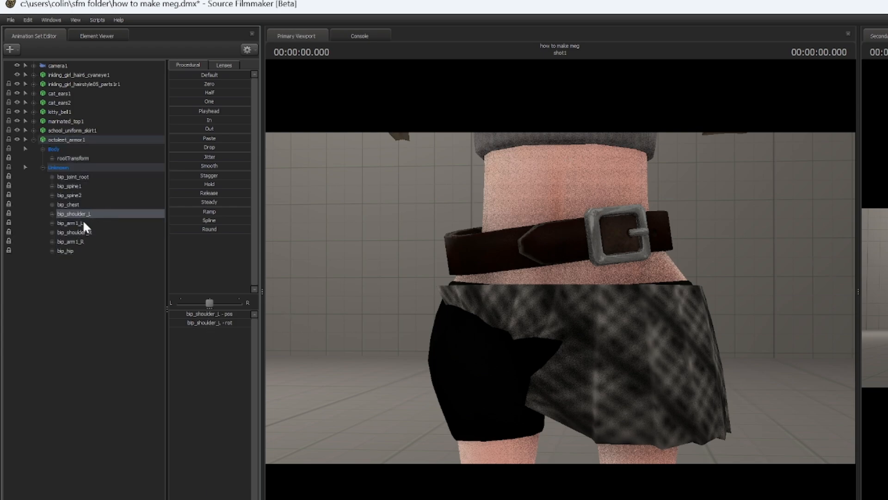
pyautogui.click(81, 186)
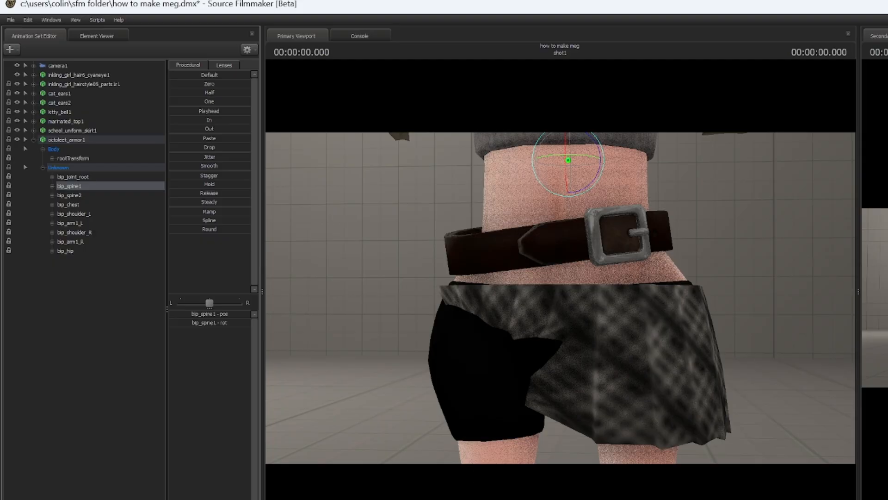
pyautogui.press('w')
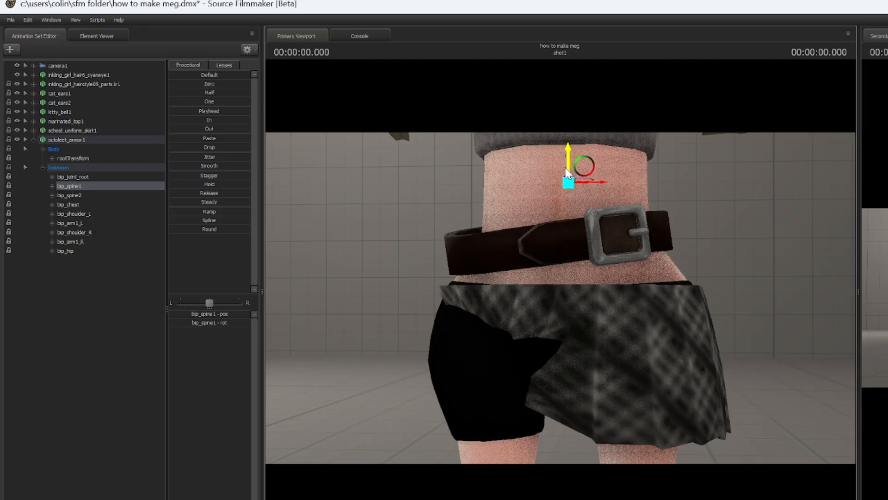
pyautogui.click(67, 250)
pyautogui.moveTo(576, 269); pyautogui.dragTo(584, 365)
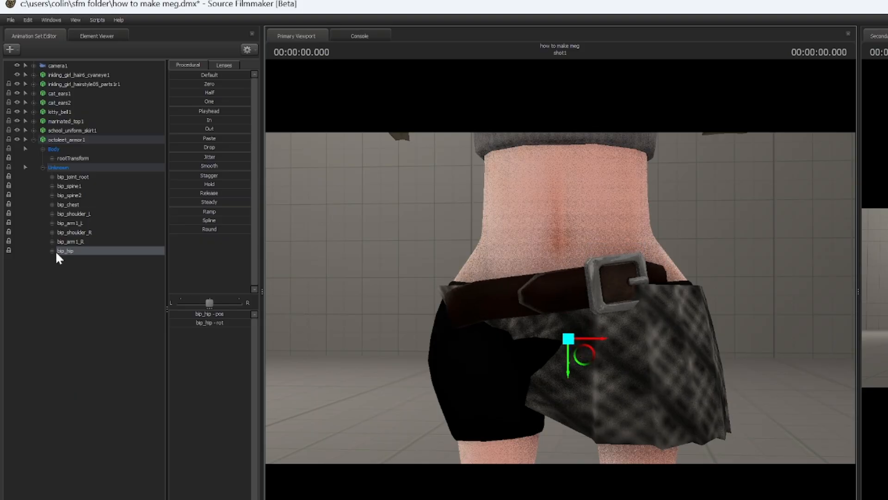
# Add a scale control to bip_hip of octoleet_armor1 and use bip_hip_scale to enlarge the belt slightly.
pyautogui.rightClick(73, 251)
pyautogui.click(141, 272)
pyautogui.click(103, 260)
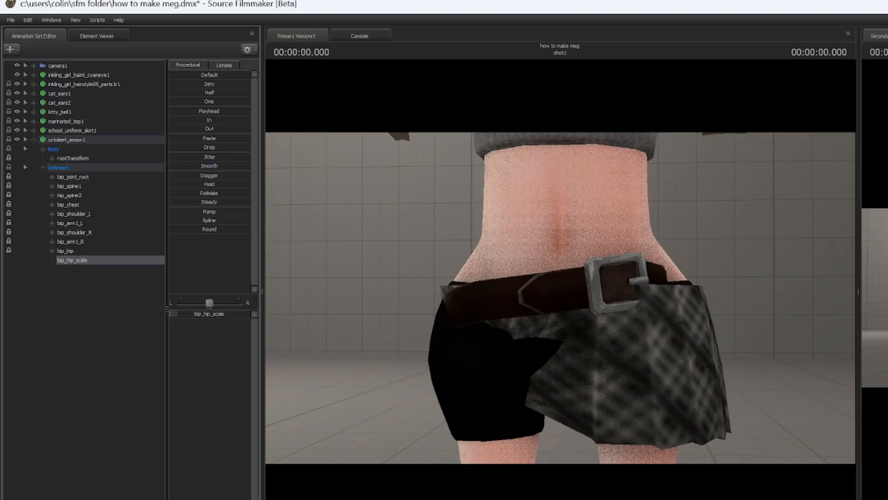
pyautogui.moveTo(174, 313); pyautogui.dragTo(179, 314)
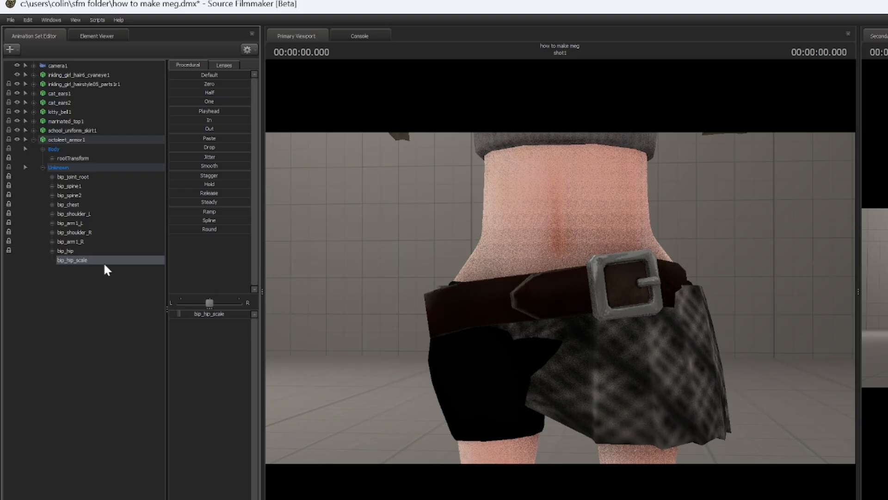
# Lower the belt a little more with bip_hip and rotate it into a diagonal tilt across the hips.
pyautogui.click(87, 251)
pyautogui.moveTo(573, 370); pyautogui.dragTo(514, 431)
pyautogui.press('e')
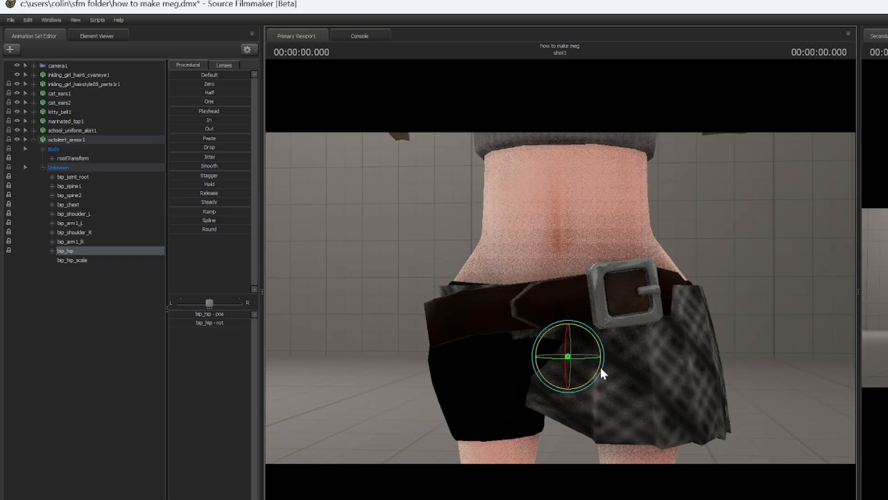
pyautogui.moveTo(600, 371); pyautogui.dragTo(606, 366)
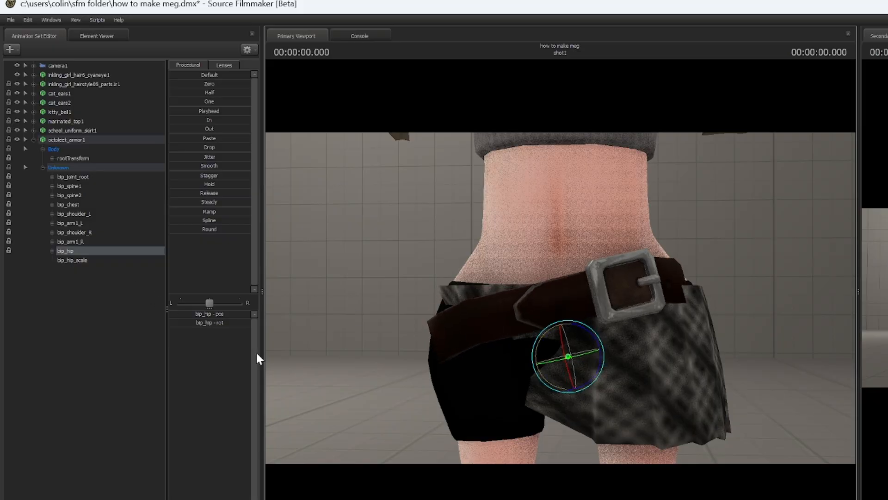
pyautogui.moveTo(361, 361); pyautogui.dragTo(365, 407)
pyautogui.moveTo(366, 280); pyautogui.dragTo(367, 280)
# Enter a larger bip_hip_scale value to widen the belt around the hips.
pyautogui.click(81, 260)
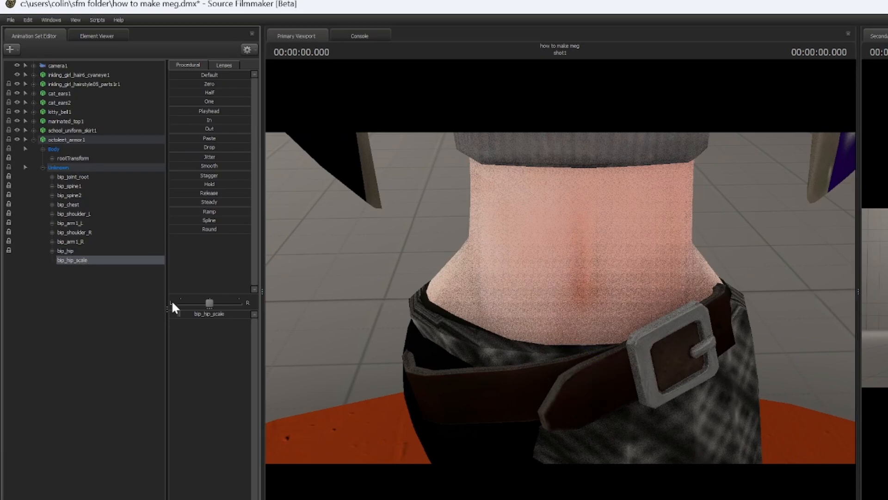
pyautogui.click(198, 314)
pyautogui.press('BackSpace')
pyautogui.press('BackSpace')
pyautogui.press('BackSpace')
pyautogui.press('BackSpace')
pyautogui.press('BackSpace')
pyautogui.write('5')
pyautogui.press('Return')
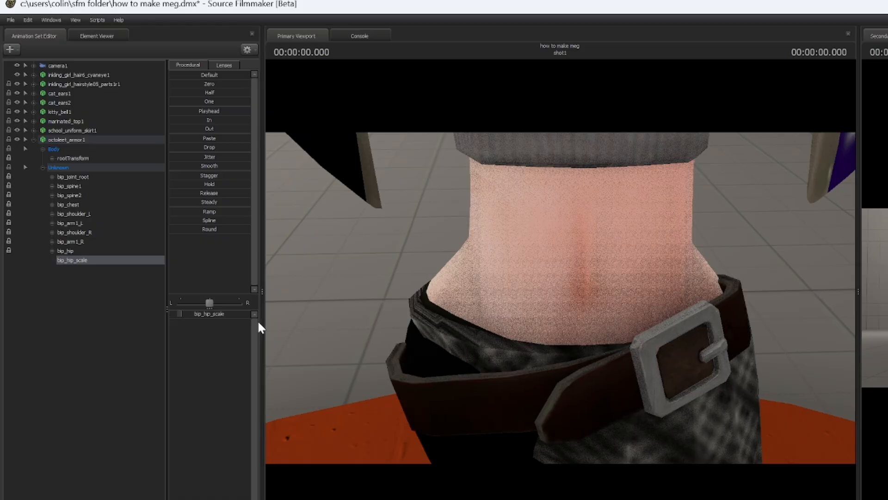
# Move bip_hip of the belt backward, judged from the side, to centre the belt around the waist.
pyautogui.click(70, 250)
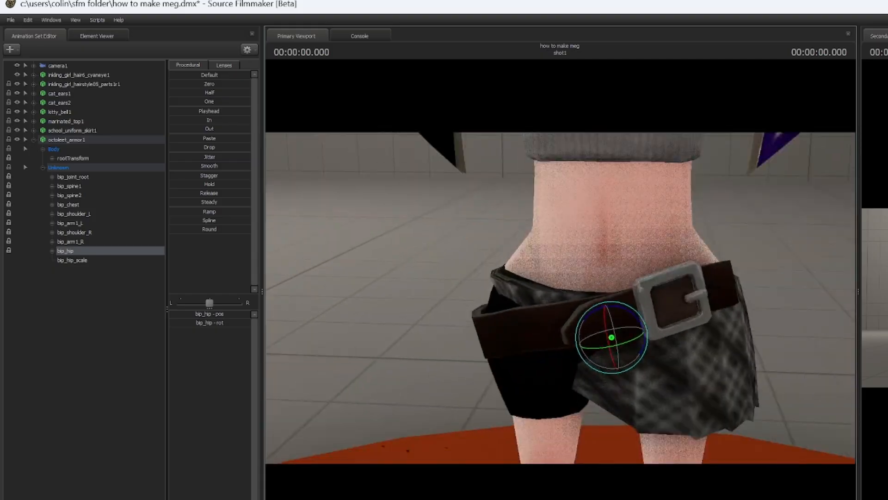
pyautogui.moveTo(560, 297)
pyautogui.mouseDown()
pyautogui.moveTo(578, 342)
pyautogui.moveTo(564, 305)
pyautogui.moveTo(566, 277)
pyautogui.moveTo(581, 280)
pyautogui.moveTo(532, 281)
pyautogui.moveTo(561, 302)
pyautogui.mouseUp()
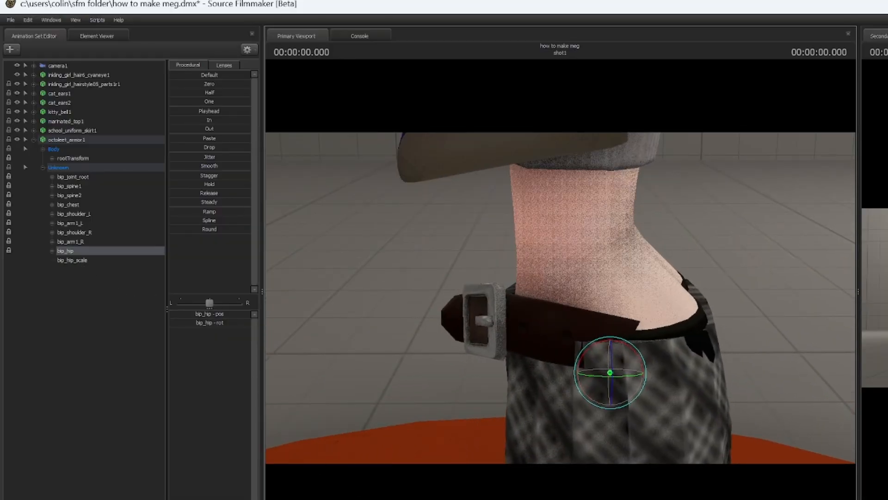
pyautogui.press('w')
pyautogui.moveTo(620, 373); pyautogui.dragTo(646, 376)
pyautogui.moveTo(561, 301)
pyautogui.mouseDown()
pyautogui.moveTo(582, 300)
pyautogui.moveTo(555, 298)
pyautogui.mouseUp()
pyautogui.press('s')
pyautogui.press('e')
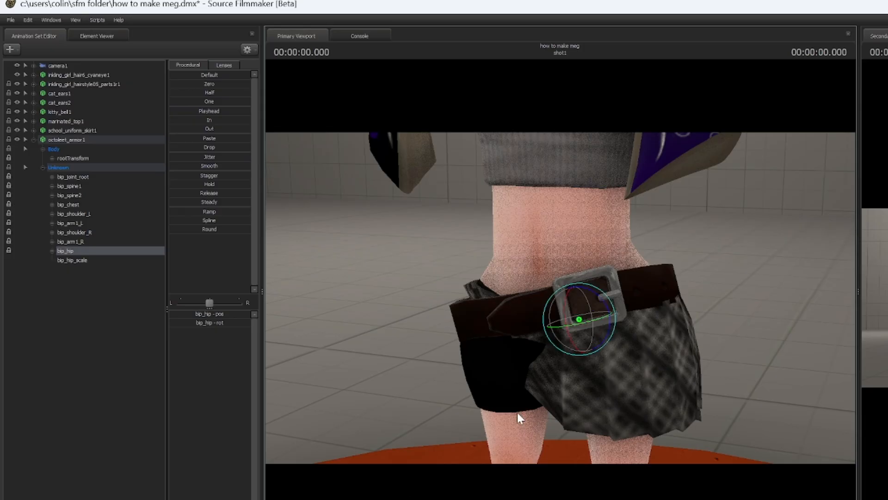
# Rotate the belt's bip_hip into a steeper diagonal tilt, and collapse the octoleet_armor1 controls.
pyautogui.moveTo(606, 331)
pyautogui.mouseDown()
pyautogui.moveTo(634, 319)
pyautogui.moveTo(653, 324)
pyautogui.moveTo(634, 328)
pyautogui.moveTo(641, 335)
pyautogui.moveTo(620, 321)
pyautogui.moveTo(634, 314)
pyautogui.moveTo(625, 317)
pyautogui.moveTo(618, 340)
pyautogui.mouseUp()
pyautogui.press('w')
pyautogui.press('s')
pyautogui.press('w')
pyautogui.press('s')
pyautogui.press('w')
pyautogui.moveTo(392, 287)
pyautogui.mouseDown()
pyautogui.moveTo(385, 283)
pyautogui.moveTo(392, 288)
pyautogui.mouseUp()
pyautogui.press('s')
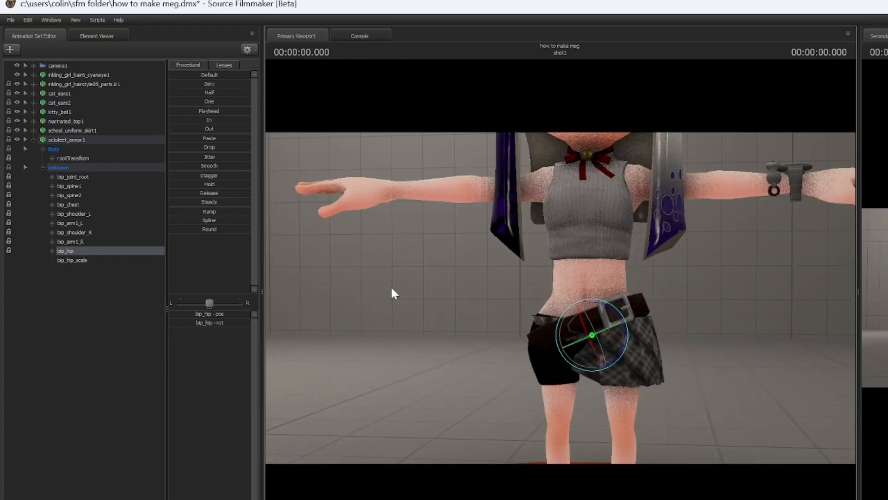
pyautogui.click(26, 139)
# Start an animation set for a new model and preview the models matching the filter "splatoon gl".
pyautogui.rightClick(59, 201)
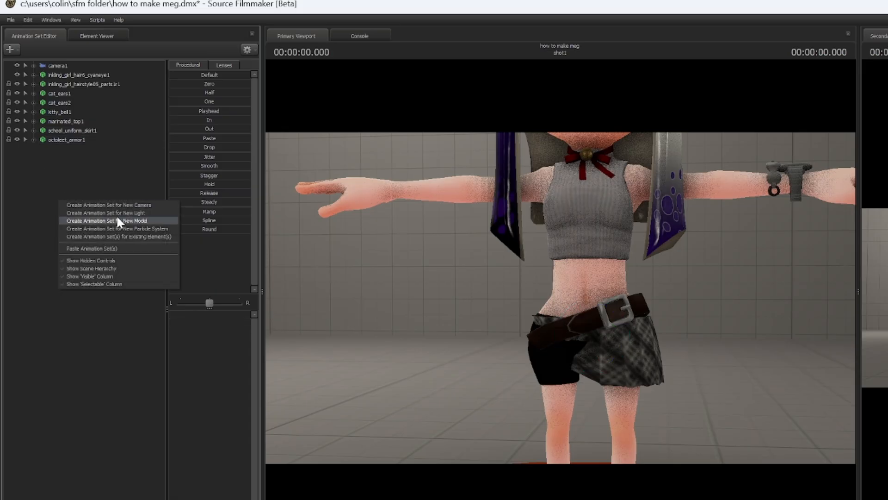
pyautogui.click(129, 220)
pyautogui.click(554, 435)
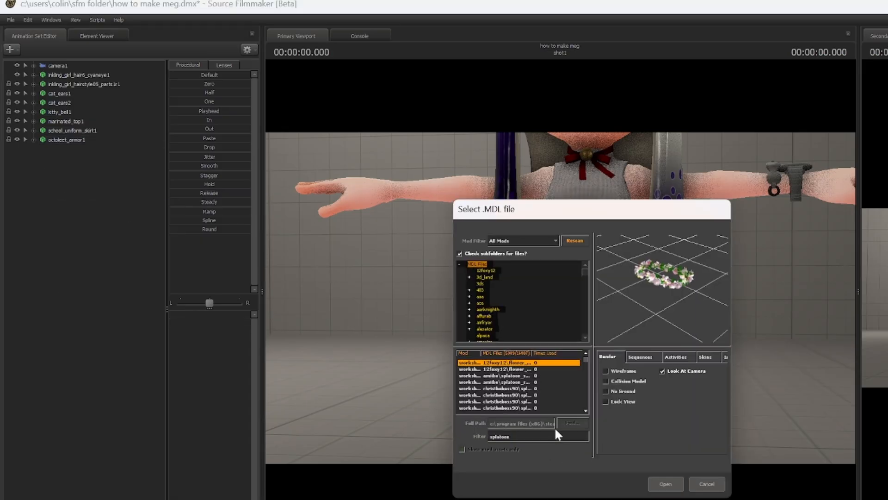
pyautogui.write('gloo')
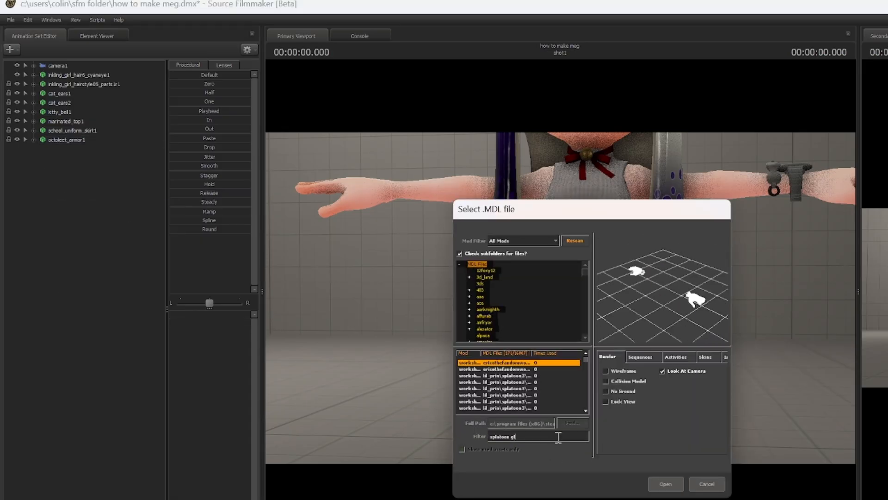
pyautogui.press('BackSpace')
pyautogui.press('BackSpace')
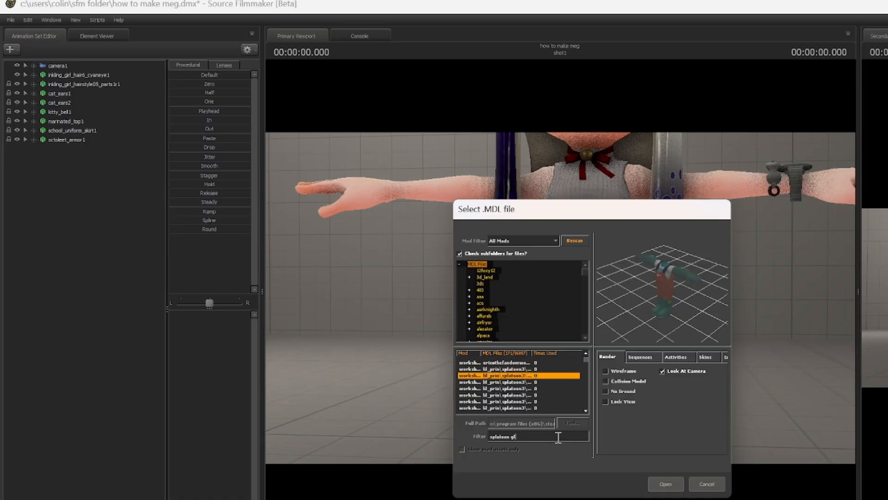
pyautogui.press('Down')
pyautogui.press('Down')
pyautogui.press('Up')
pyautogui.press('Up')
pyautogui.press('Up')
pyautogui.press('Up')
pyautogui.press('Up')
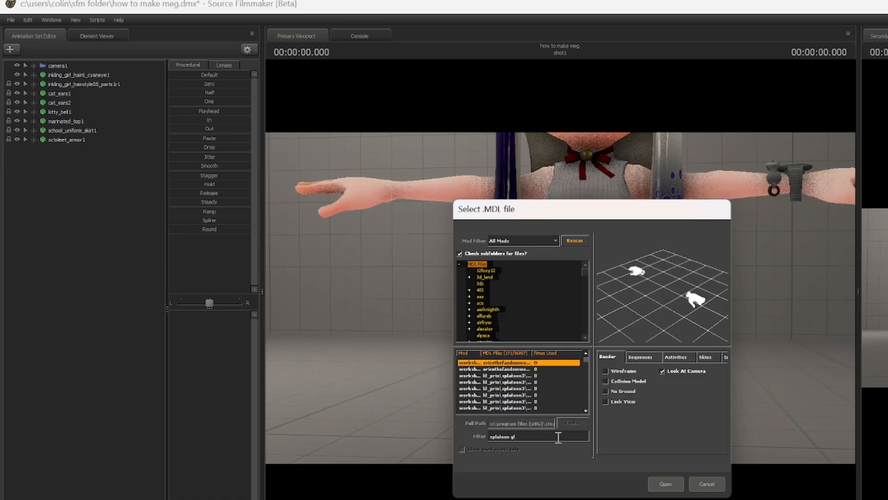
pyautogui.press('Down')
pyautogui.press('Down')
pyautogui.press('Down')
pyautogui.press('Up')
pyautogui.press('Up')
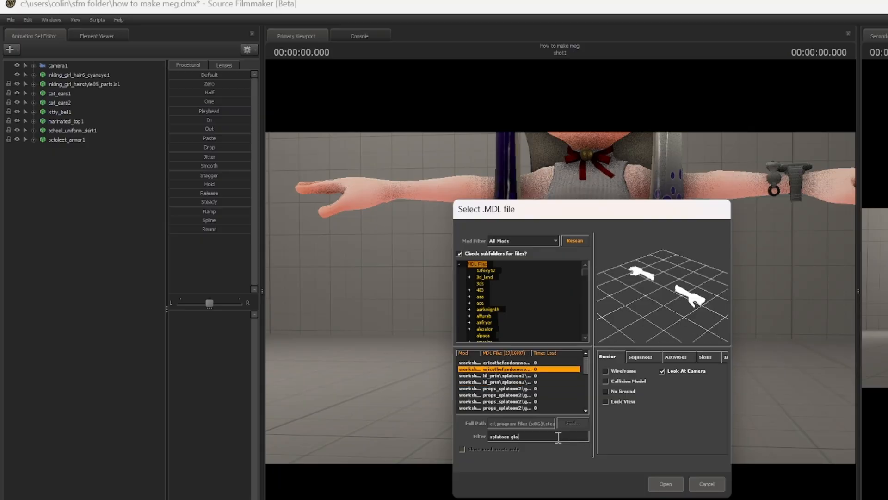
# Narrow the model filter to "splatoon glove" and add the octoling_rival_gloves model.
pyautogui.write('o')
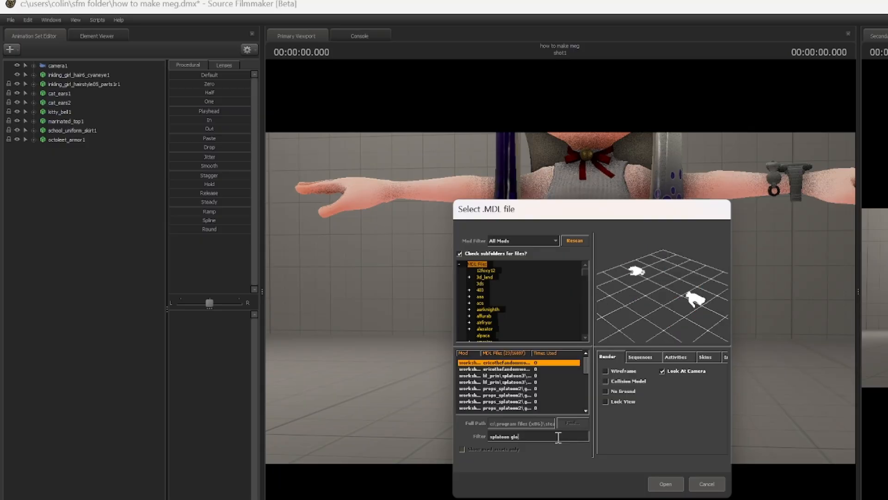
pyautogui.write('v')
pyautogui.press('Down')
pyautogui.press('Down')
pyautogui.press('Down')
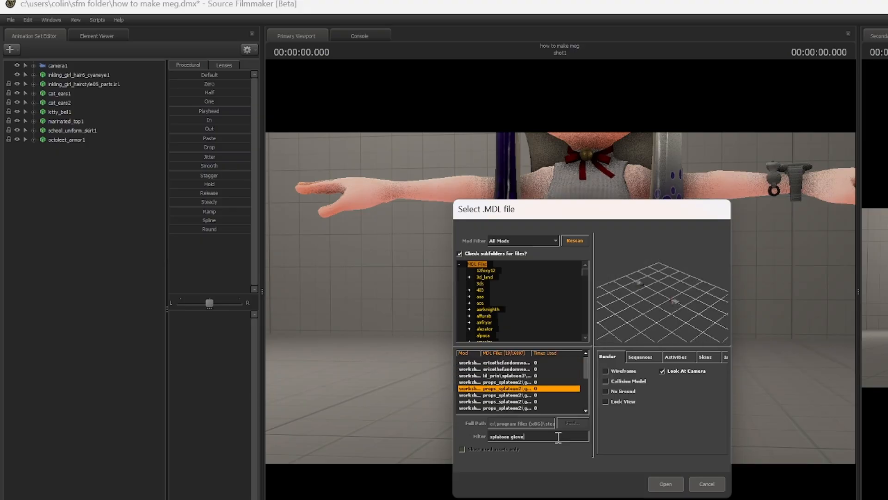
pyautogui.click(650, 480)
# Lock octoling_rival_gloves1 to the inkling character and zero all its controls to place the gloves on the hands.
pyautogui.press('s')
pyautogui.moveTo(559, 295)
pyautogui.mouseDown()
pyautogui.moveTo(582, 324)
pyautogui.moveTo(558, 296)
pyautogui.mouseUp()
pyautogui.click(99, 75)
pyautogui.click(83, 149)
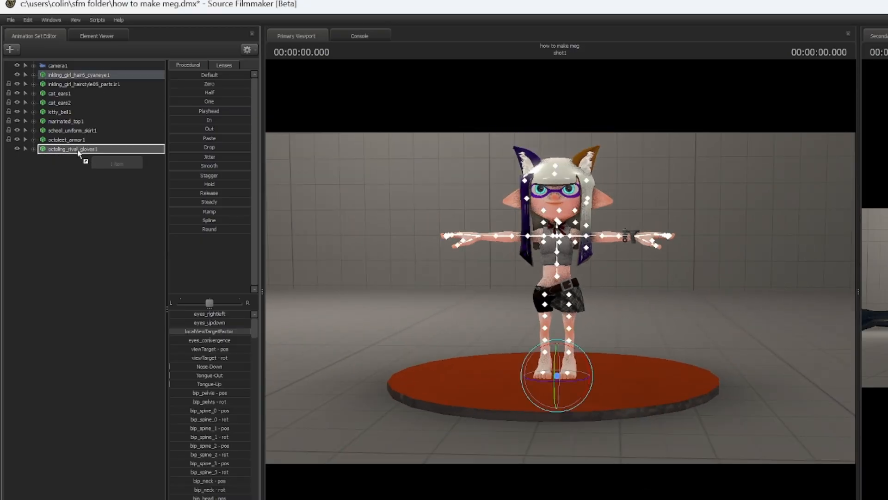
pyautogui.click(200, 84)
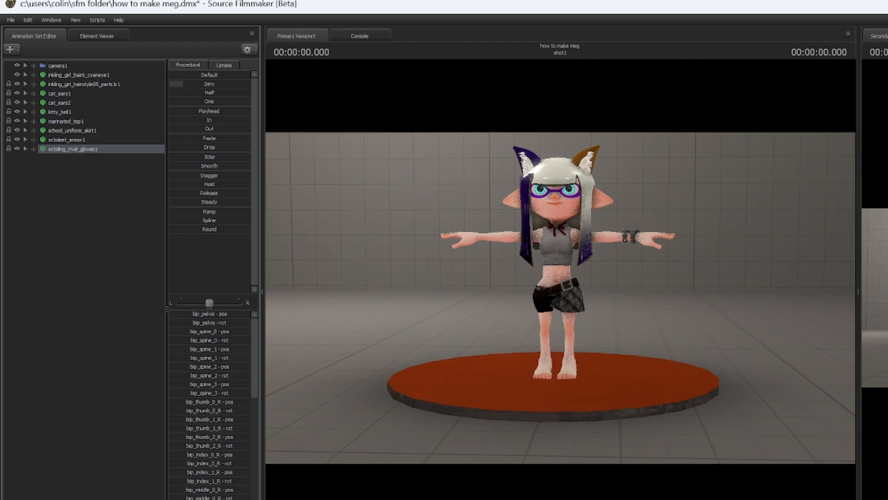
pyautogui.moveTo(246, 84); pyautogui.dragTo(252, 83)
# Add scale controls to the gloves' right arm bones bip_upperArm_R, bip_hand_R, bip_collar_R and bip_lowerArm_R.
pyautogui.moveTo(368, 145)
pyautogui.mouseDown()
pyautogui.moveTo(403, 159)
pyautogui.moveTo(374, 134)
pyautogui.moveTo(361, 139)
pyautogui.mouseUp()
pyautogui.press('w')
pyautogui.press('w')
pyautogui.moveTo(551, 296)
pyautogui.mouseDown()
pyautogui.moveTo(532, 296)
pyautogui.moveTo(565, 298)
pyautogui.moveTo(551, 296)
pyautogui.mouseUp()
pyautogui.press('s')
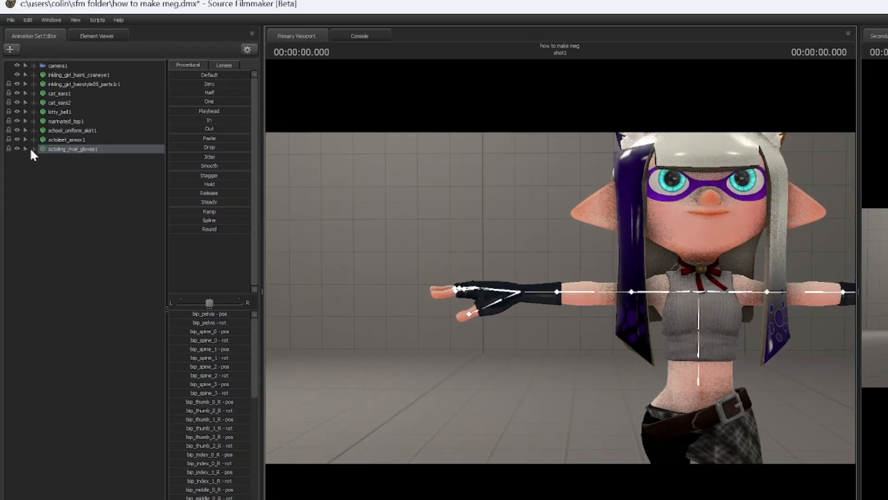
pyautogui.click(34, 149)
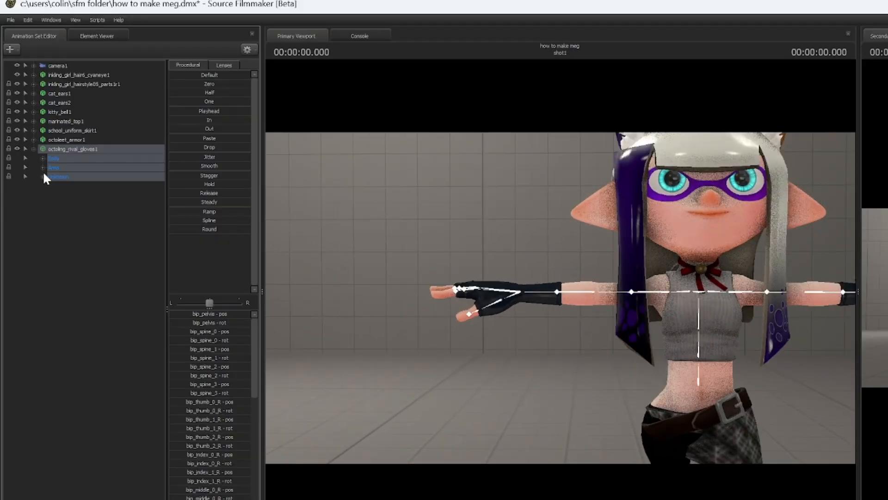
pyautogui.click(538, 290)
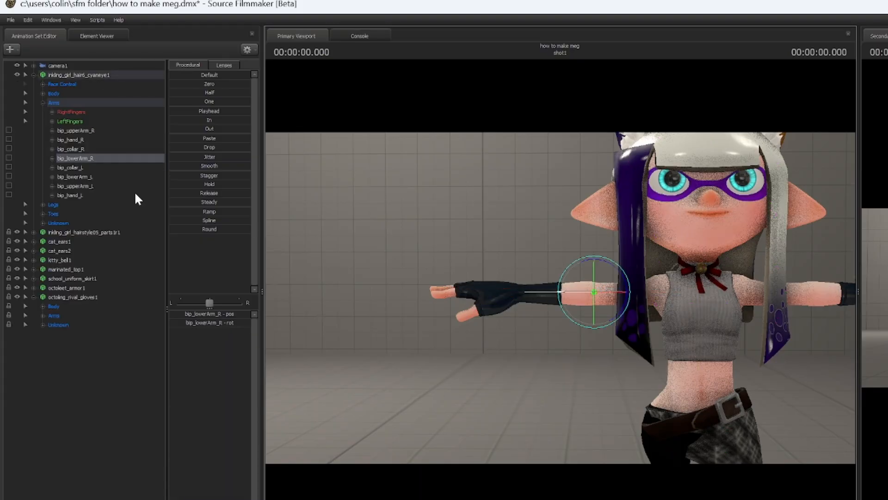
pyautogui.click(42, 315)
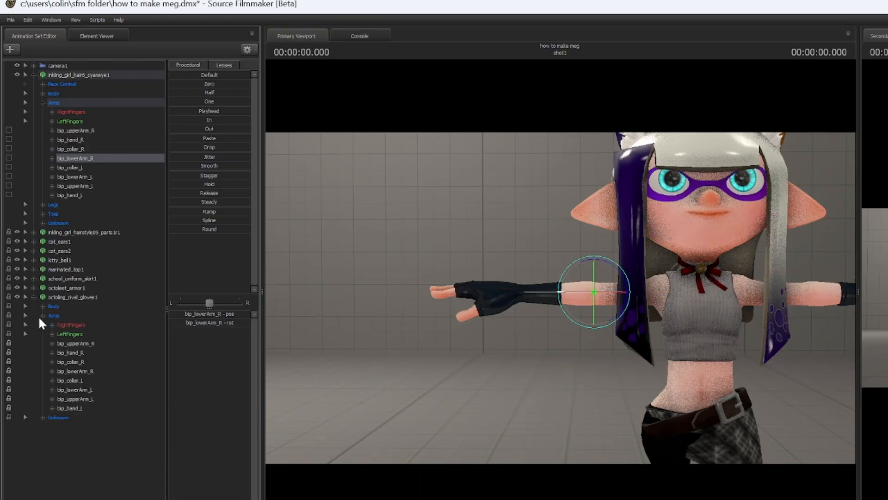
pyautogui.click(96, 344)
pyautogui.keyDown('ctrl'); pyautogui.click(95, 353); pyautogui.keyUp('ctrl')
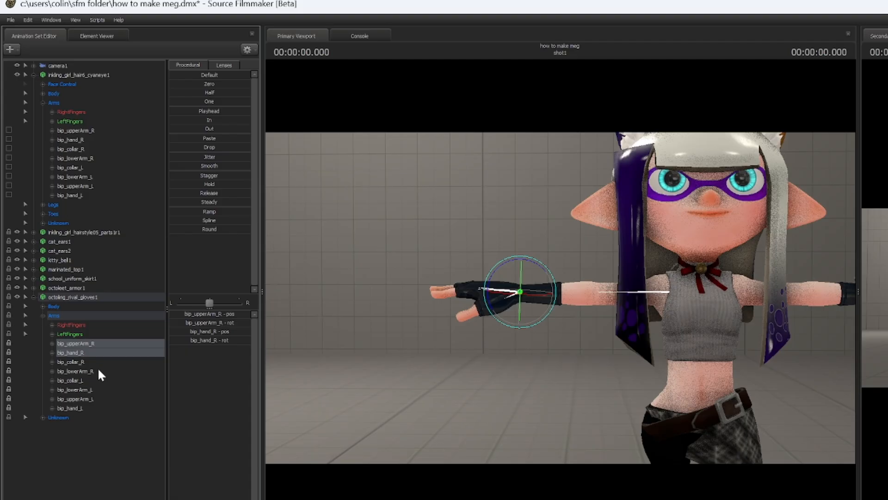
pyautogui.keyDown('shift'); pyautogui.click(93, 371); pyautogui.keyUp('shift')
pyautogui.rightClick(107, 359)
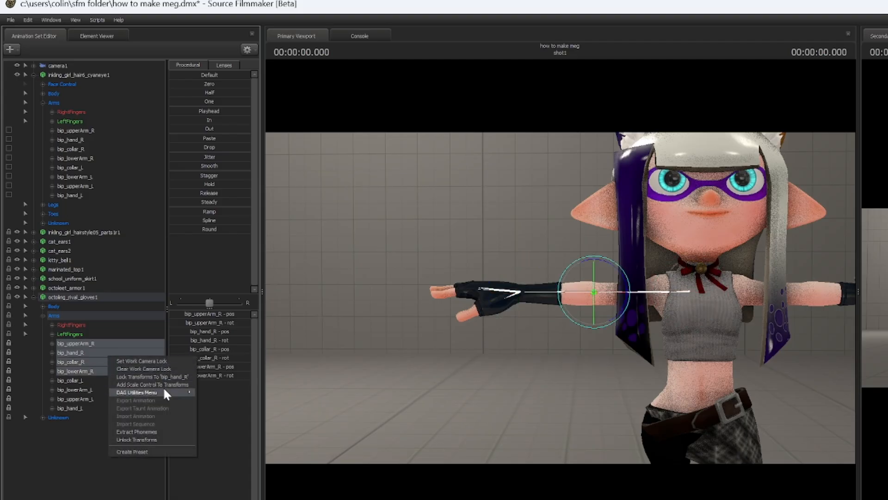
pyautogui.click(164, 386)
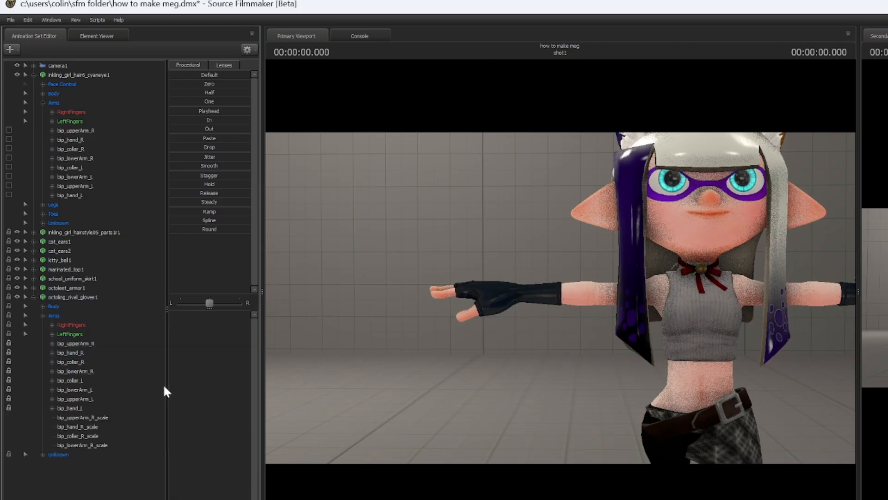
# Add scale controls to all the right finger bones of octoling_rival_gloves1, from bip_thumb_0_R to bip_pinky_1_R.
pyautogui.click(57, 326)
pyautogui.click(52, 326)
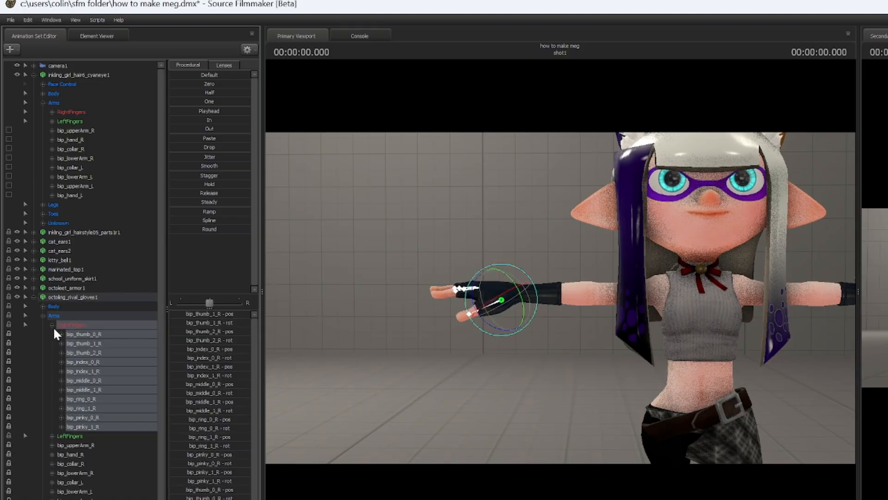
pyautogui.moveTo(88, 335); pyautogui.dragTo(97, 426)
pyautogui.rightClick(105, 394)
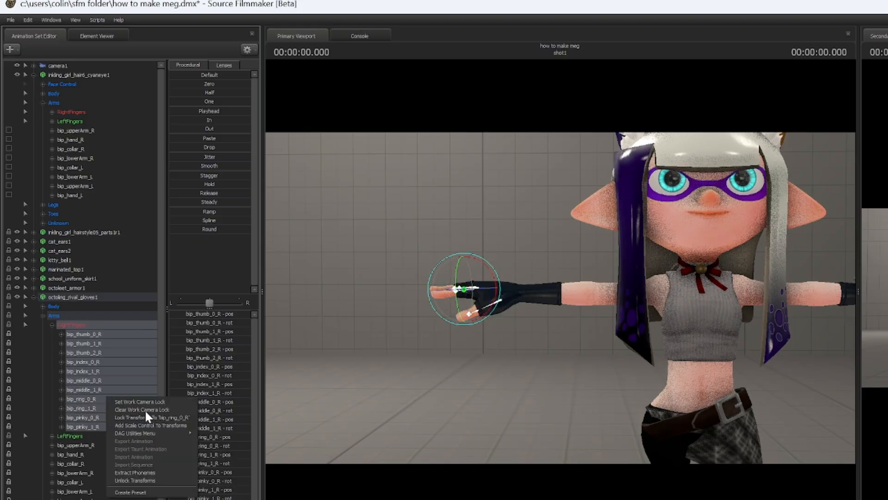
pyautogui.click(167, 426)
# Select all the new right finger scale controls of the gloves and reduce them to their minimum to collapse the glove's finger area.
pyautogui.click(104, 437)
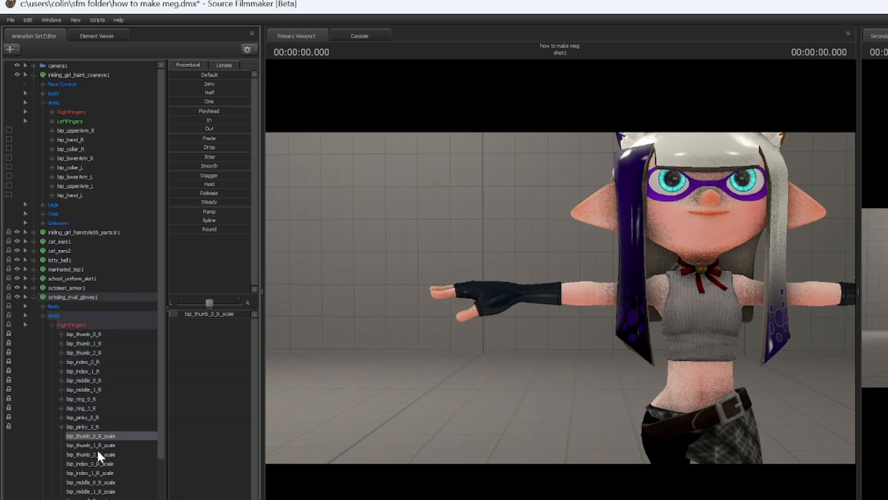
pyautogui.keyDown('ctrl'); pyautogui.click(99, 452); pyautogui.keyUp('ctrl')
pyautogui.keyDown('ctrl'); pyautogui.click(99, 445); pyautogui.keyUp('ctrl')
pyautogui.keyDown('ctrl'); pyautogui.click(100, 463); pyautogui.keyUp('ctrl')
pyautogui.keyDown('ctrl'); pyautogui.click(101, 482); pyautogui.keyUp('ctrl')
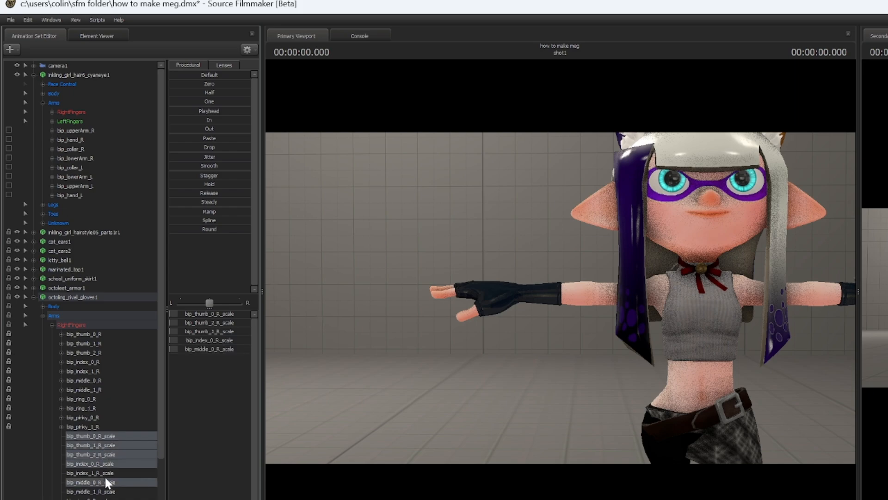
pyautogui.keyDown('ctrl'); pyautogui.click(103, 473); pyautogui.keyUp('ctrl')
pyautogui.keyDown('ctrl'); pyautogui.click(104, 499); pyautogui.keyUp('ctrl')
pyautogui.keyDown('ctrl'); pyautogui.click(108, 493); pyautogui.keyUp('ctrl')
pyautogui.keyDown('ctrl'); pyautogui.click(107, 499); pyautogui.keyUp('ctrl')
pyautogui.keyDown('ctrl'); pyautogui.click(107, 499); pyautogui.keyUp('ctrl')
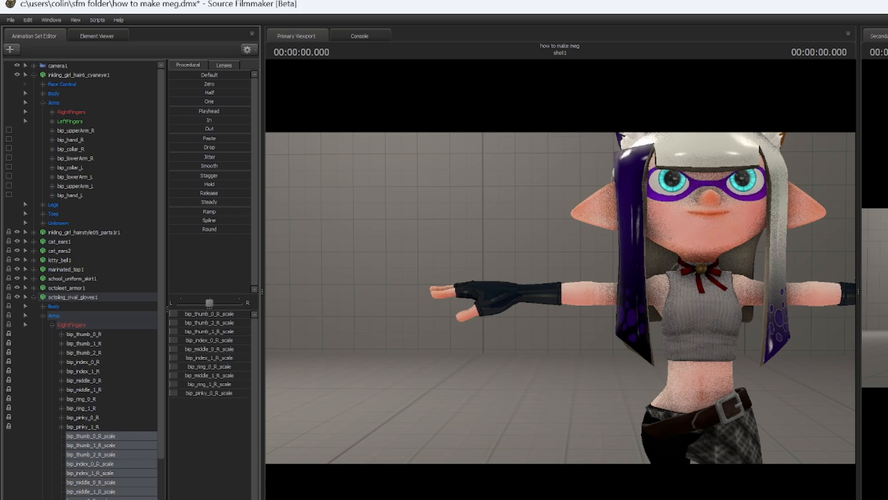
pyautogui.moveTo(185, 321); pyautogui.dragTo(146, 398)
# Reduce the gloves' bip_lowerArm_R, bip_collar_R, bip_hand_R and bip_upperArm_R scale controls together to their minimum.
pyautogui.scroll(-4, 131, 421)
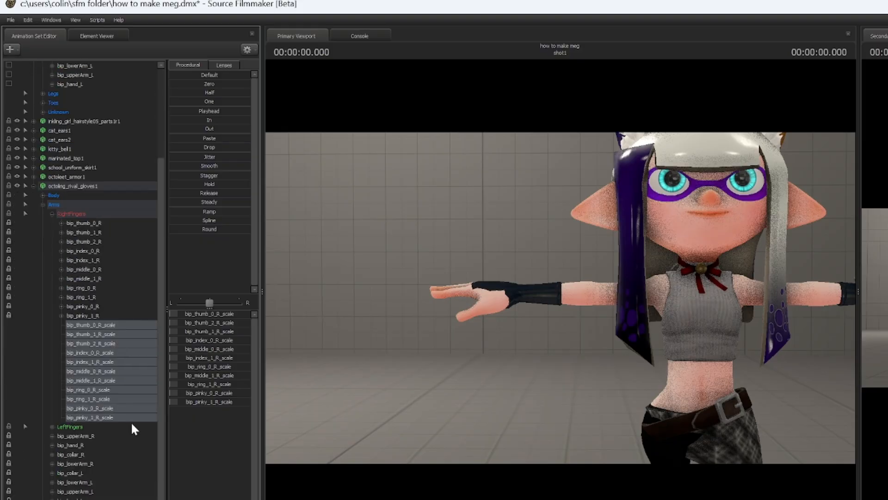
pyautogui.click(130, 499)
pyautogui.keyDown('ctrl'); pyautogui.click(130, 499); pyautogui.keyUp('ctrl')
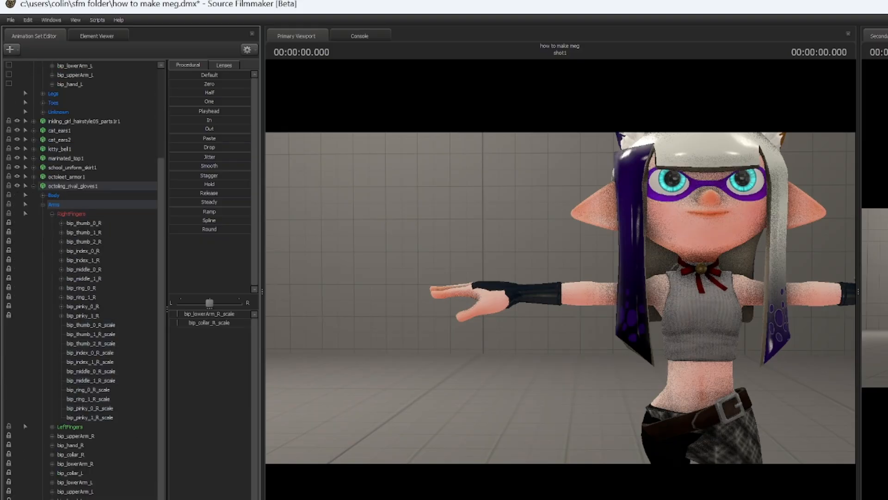
pyautogui.keyDown('ctrl'); pyautogui.click(130, 499); pyautogui.keyUp('ctrl')
pyautogui.keyDown('ctrl'); pyautogui.click(131, 499); pyautogui.keyUp('ctrl')
pyautogui.moveTo(199, 342); pyautogui.dragTo(129, 312)
pyautogui.moveTo(352, 361); pyautogui.dragTo(380, 349)
pyautogui.press('w')
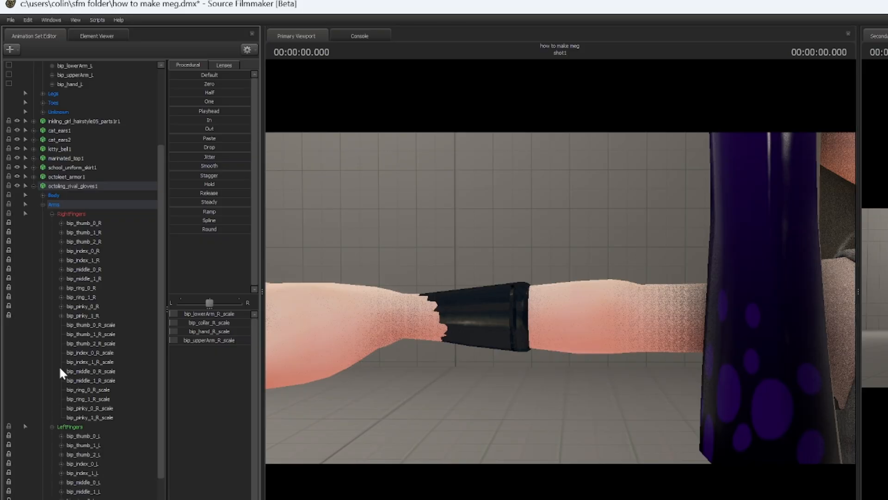
# Add scale controls to the gloves' bip_upperArmsub_R and bip_lowerArmsub_R bones in the Unknown group.
pyautogui.click(42, 204)
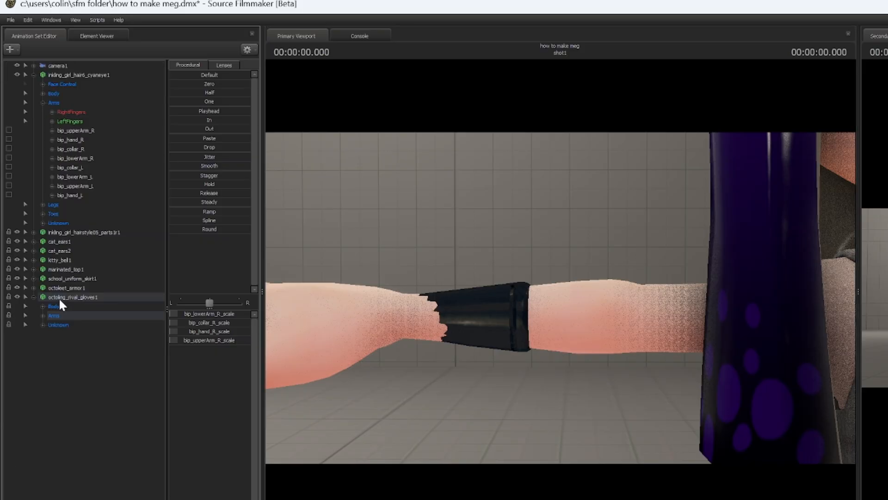
pyautogui.click(42, 324)
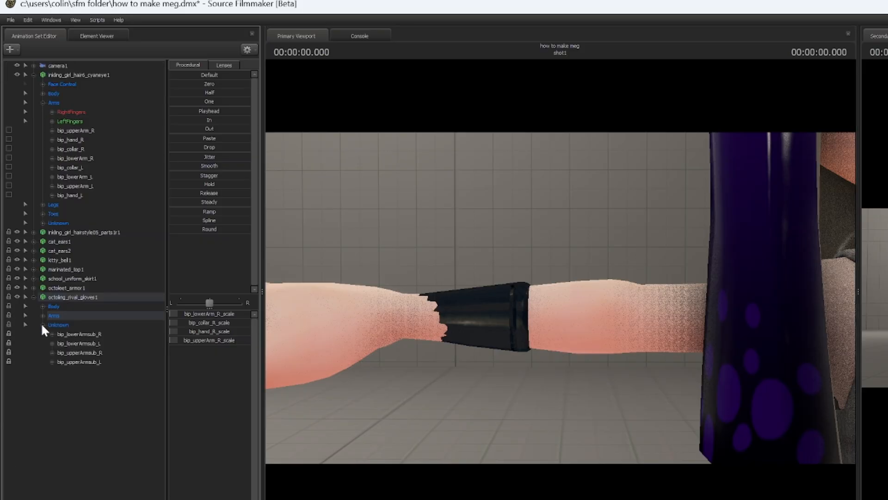
pyautogui.click(103, 354)
pyautogui.rightClick(104, 354)
pyautogui.click(155, 379)
pyautogui.click(102, 373)
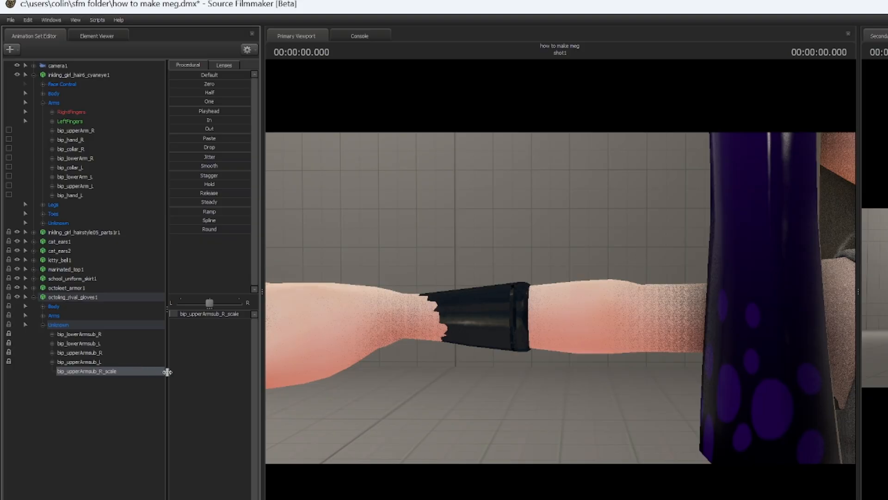
pyautogui.keyDown('ctrl'); pyautogui.click(98, 335); pyautogui.keyUp('ctrl')
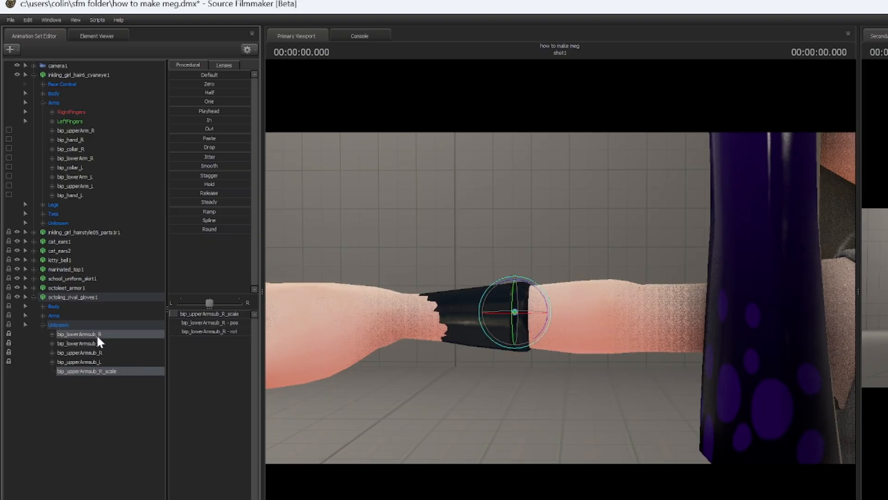
pyautogui.rightClick(98, 336)
pyautogui.click(139, 356)
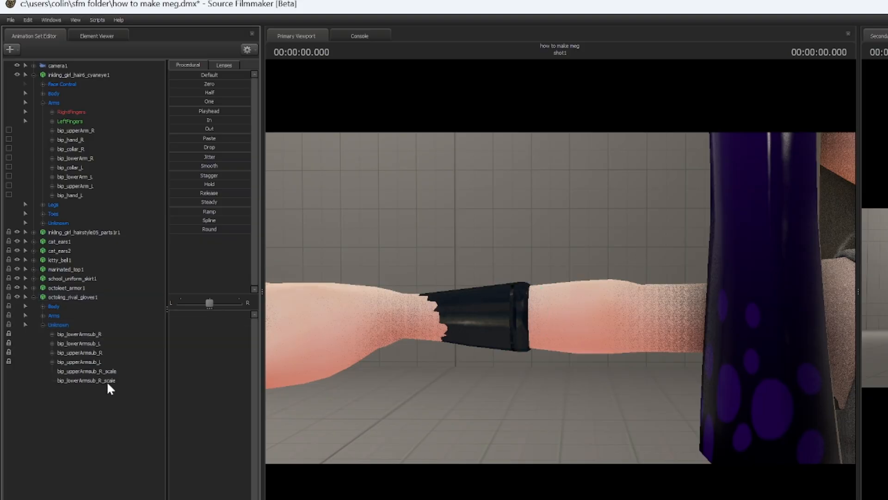
# Reduce the bip_lowerArmsub_R scale control to its minimum to hide the glove cuff left on the right forearm.
pyautogui.click(103, 382)
pyautogui.moveTo(191, 313)
pyautogui.mouseDown()
pyautogui.moveTo(200, 313)
pyautogui.moveTo(180, 314)
pyautogui.mouseUp()
pyautogui.press('s')
pyautogui.moveTo(542, 315); pyautogui.dragTo(546, 315)
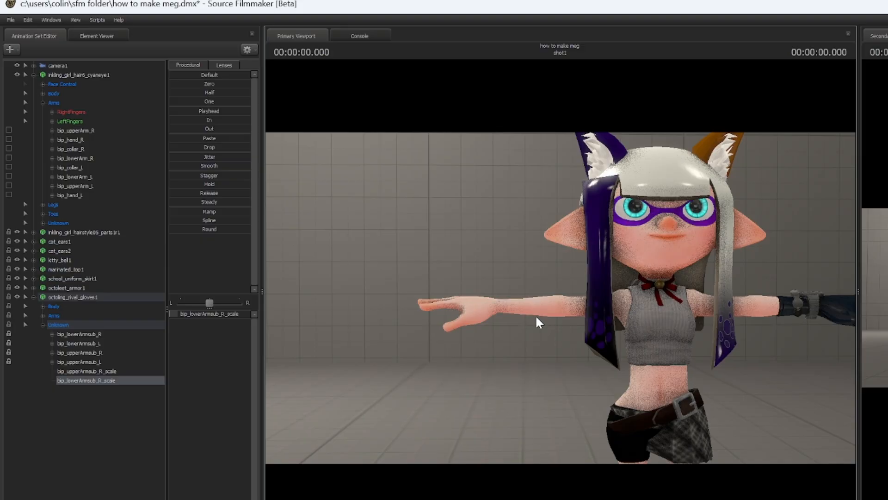
# Collapse the open animation sets and add the socks model using the filter "splatoon sock".
pyautogui.click(34, 75)
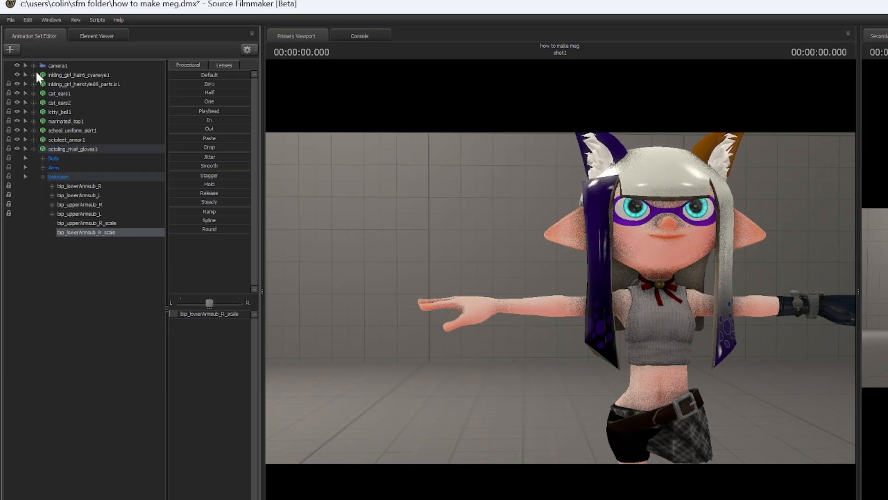
pyautogui.click(34, 148)
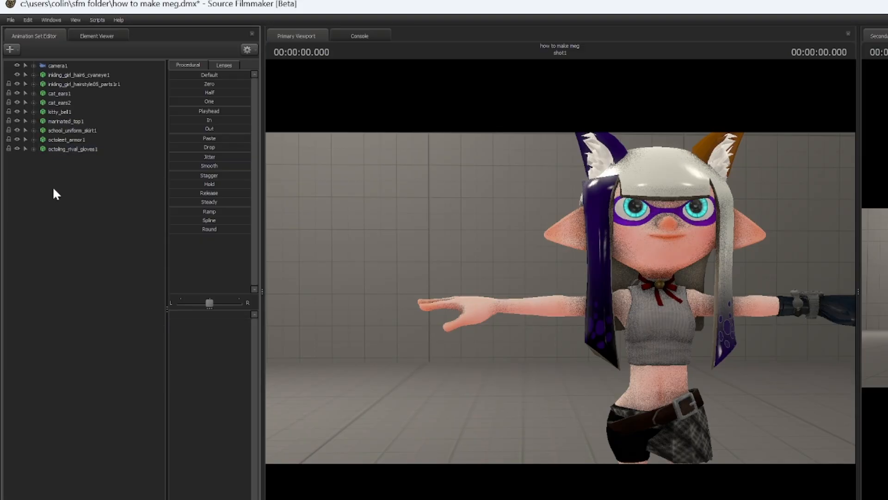
pyautogui.rightClick(42, 191)
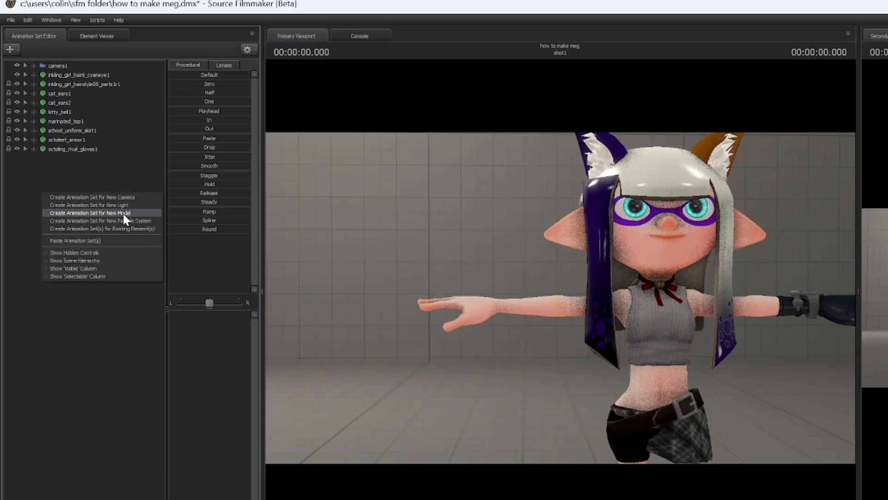
pyautogui.click(519, 394)
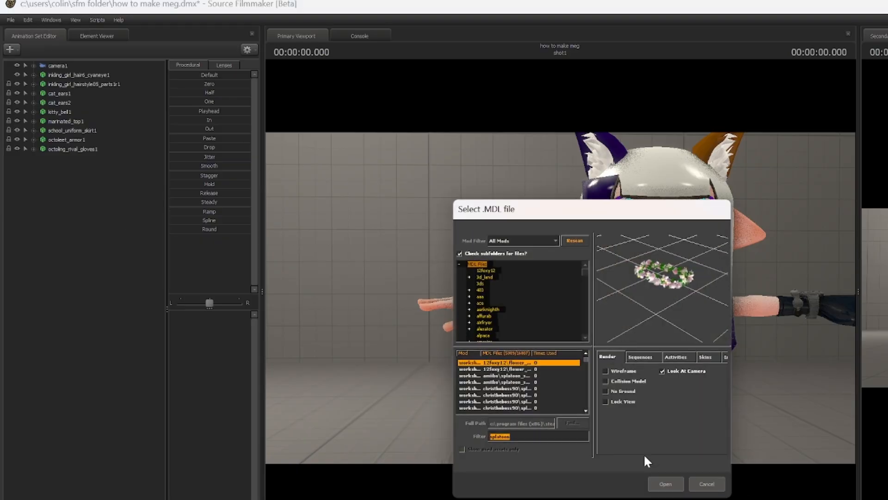
pyautogui.click(558, 435)
pyautogui.write('soc')
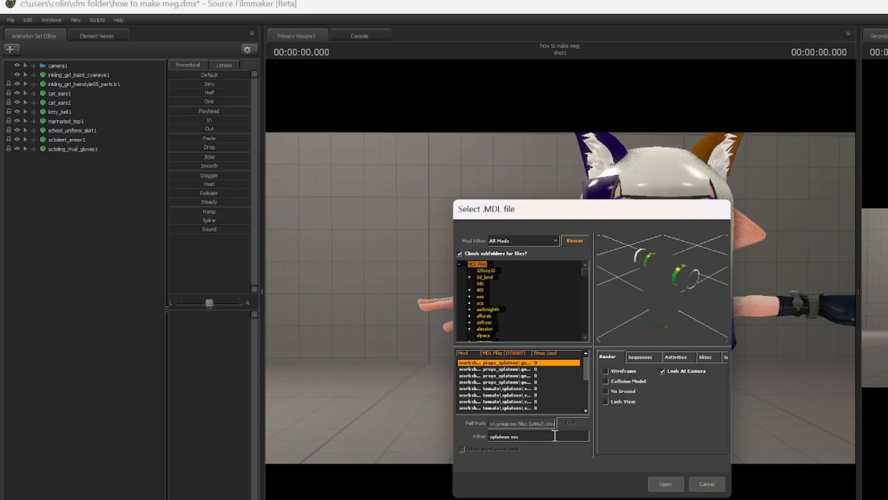
pyautogui.write('k')
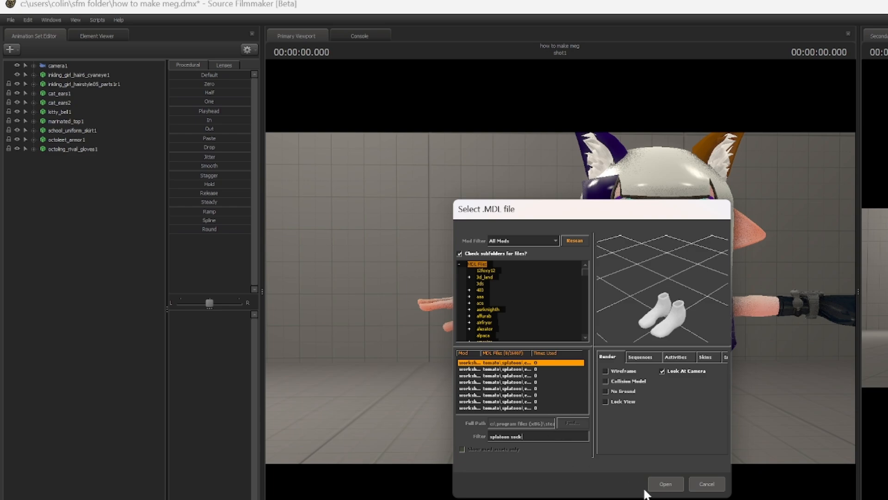
pyautogui.click(663, 483)
# Lock socks1 to the inkling character and zero all its controls to place the socks on the feet.
pyautogui.moveTo(389, 242)
pyautogui.mouseDown()
pyautogui.moveTo(389, 315)
pyautogui.moveTo(388, 242)
pyautogui.mouseUp()
pyautogui.click(111, 75)
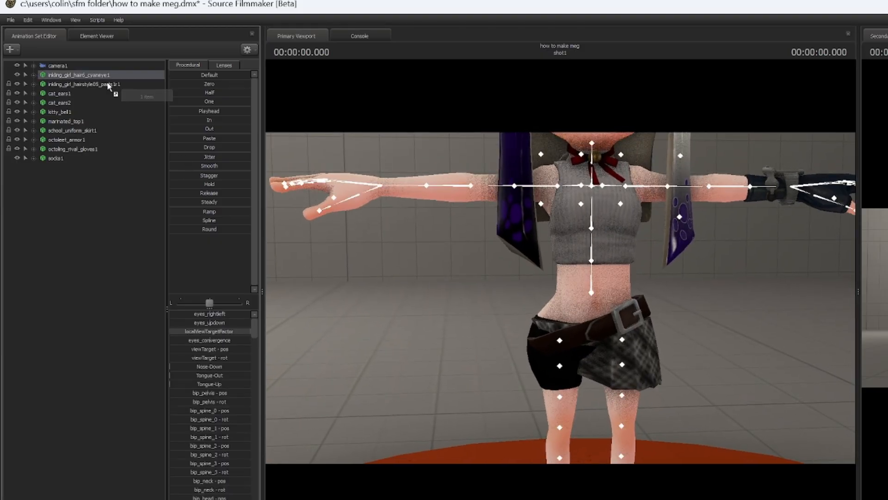
pyautogui.click(73, 158)
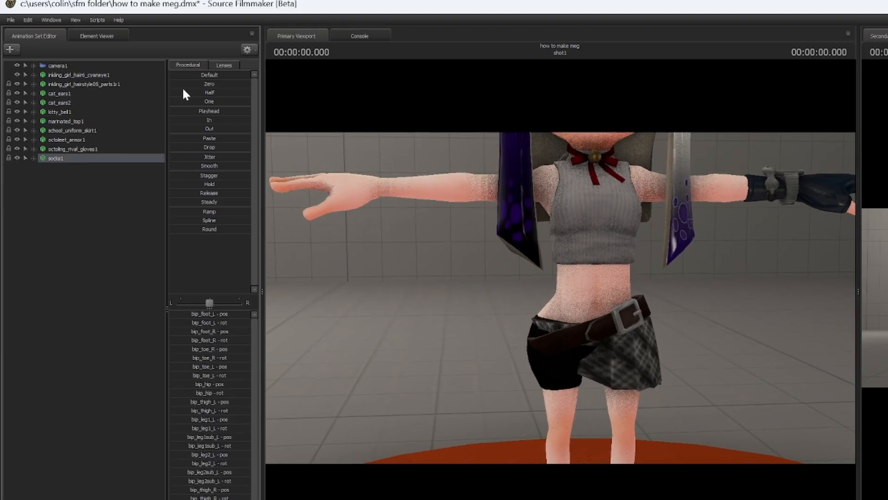
pyautogui.moveTo(220, 83); pyautogui.dragTo(251, 83)
# Set the Socks body group of socks1 to ThighHighSocks.dmx and check the fit along the legs and feet.
pyautogui.moveTo(405, 190); pyautogui.dragTo(430, 259)
pyautogui.press('w')
pyautogui.press('w')
pyautogui.moveTo(547, 291)
pyautogui.mouseDown()
pyautogui.moveTo(536, 298)
pyautogui.moveTo(523, 287)
pyautogui.moveTo(547, 292)
pyautogui.mouseUp()
pyautogui.press('s')
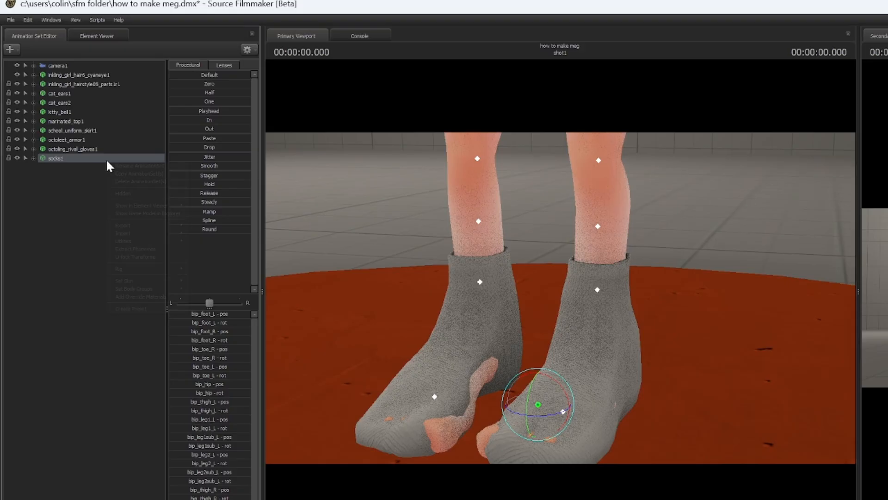
pyautogui.rightClick(107, 158)
pyautogui.moveTo(170, 288)
pyautogui.moveTo(203, 290)
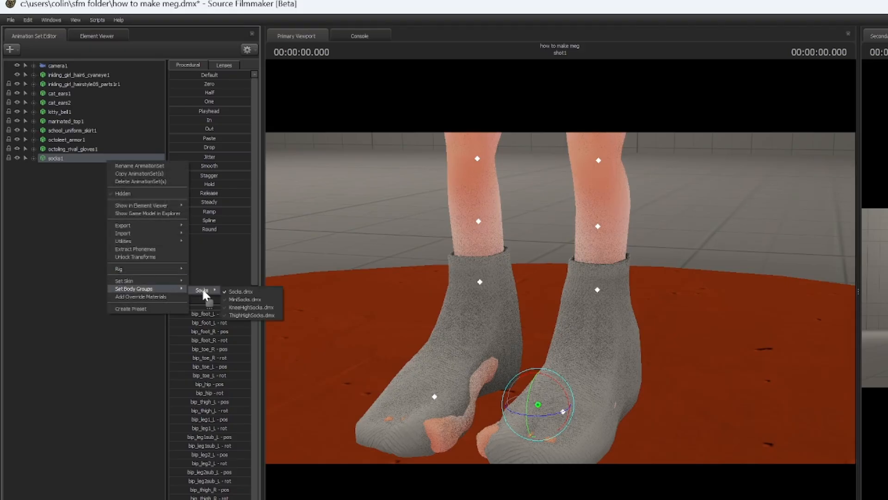
pyautogui.click(252, 315)
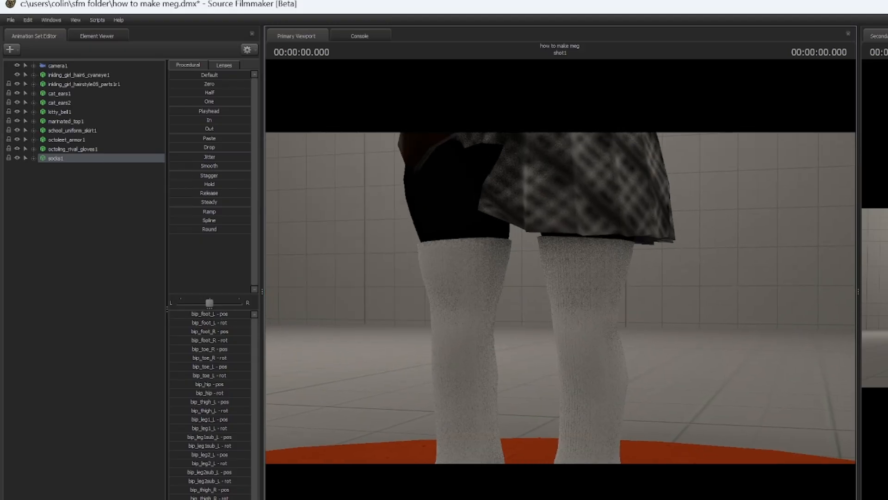
pyautogui.moveTo(560, 298); pyautogui.dragTo(559, 300)
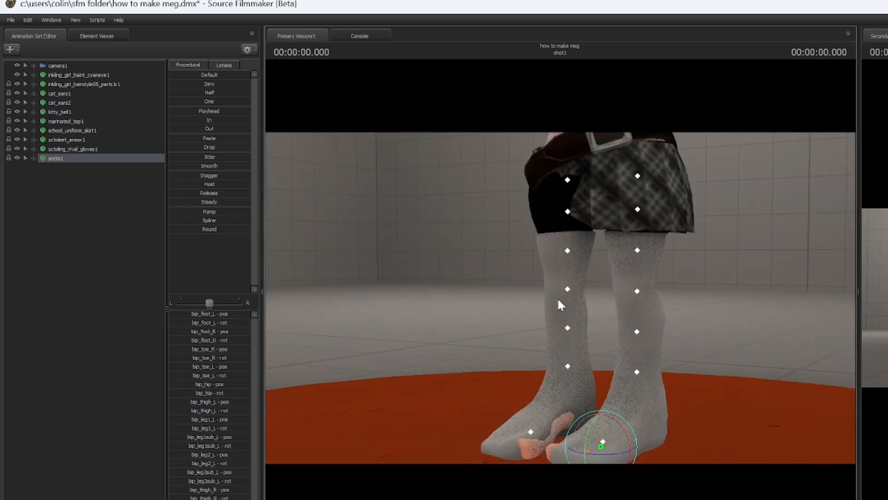
pyautogui.moveTo(440, 301); pyautogui.dragTo(440, 301)
pyautogui.moveTo(559, 296); pyautogui.dragTo(559, 296)
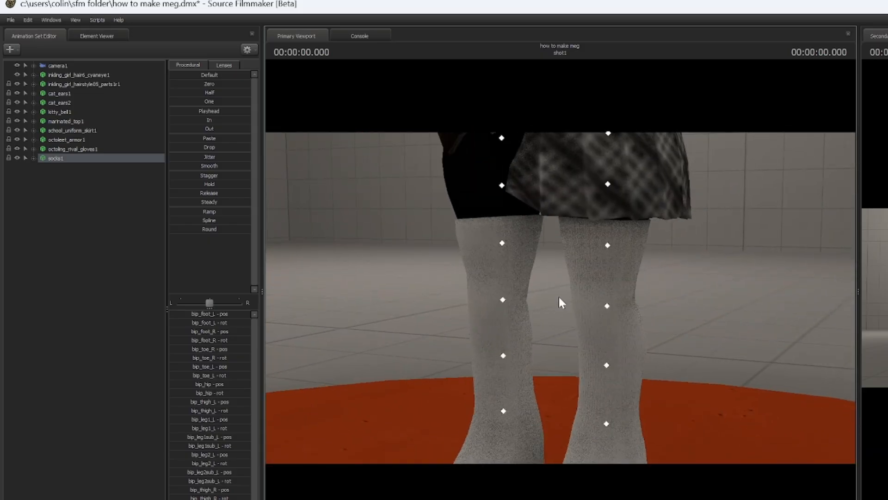
pyautogui.moveTo(376, 297); pyautogui.dragTo(377, 297)
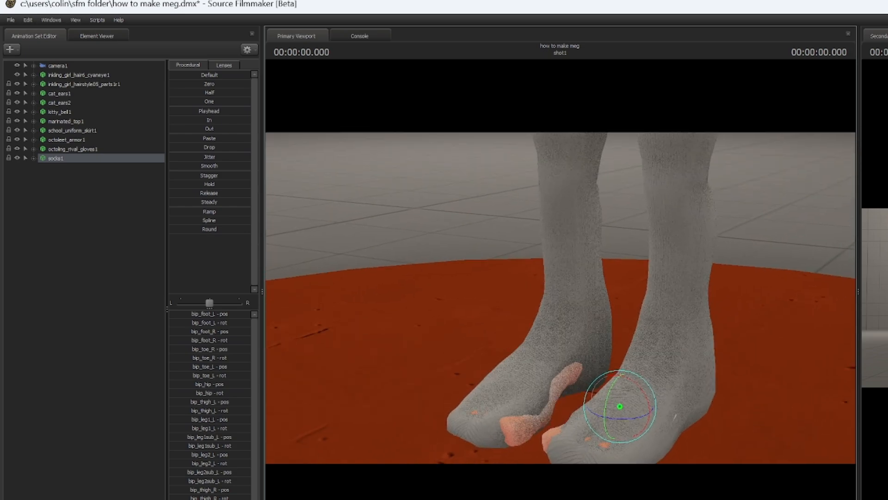
pyautogui.moveTo(550, 293); pyautogui.dragTo(551, 292)
pyautogui.moveTo(426, 280); pyautogui.dragTo(427, 281)
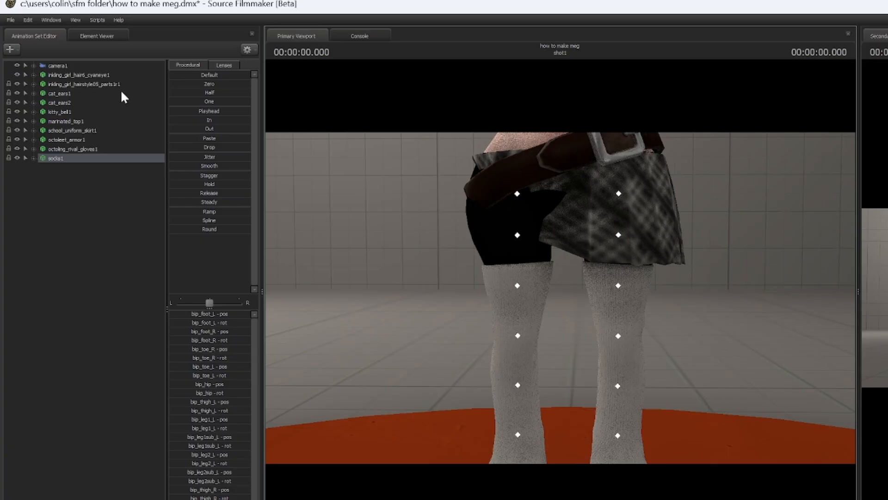
# Copy the purple $colortint_base colour from the outer ear material of cat_ears1 and return to the animation set list.
pyautogui.click(102, 73)
pyautogui.rightClick(103, 73)
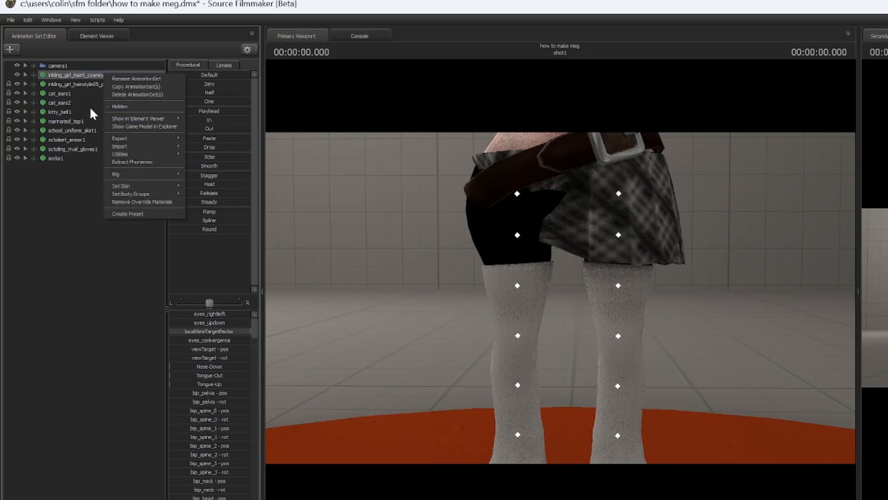
pyautogui.click(79, 95)
pyautogui.rightClick(72, 99)
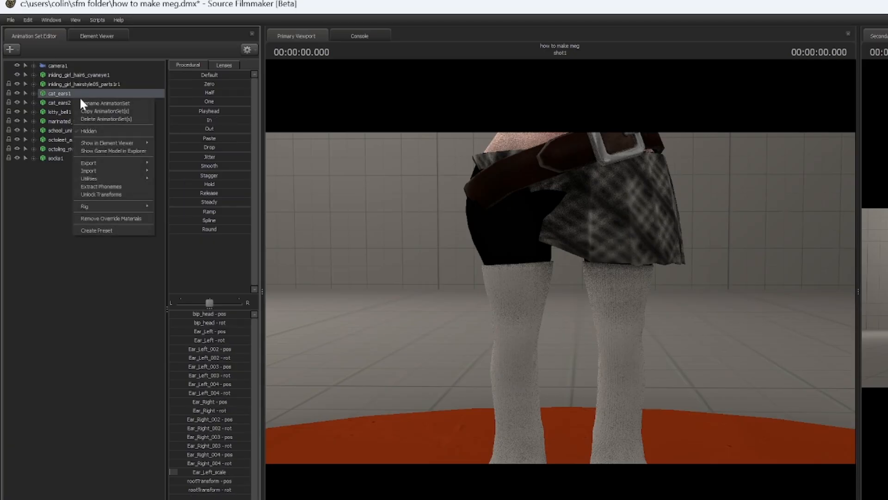
pyautogui.moveTo(145, 143)
pyautogui.click(178, 153)
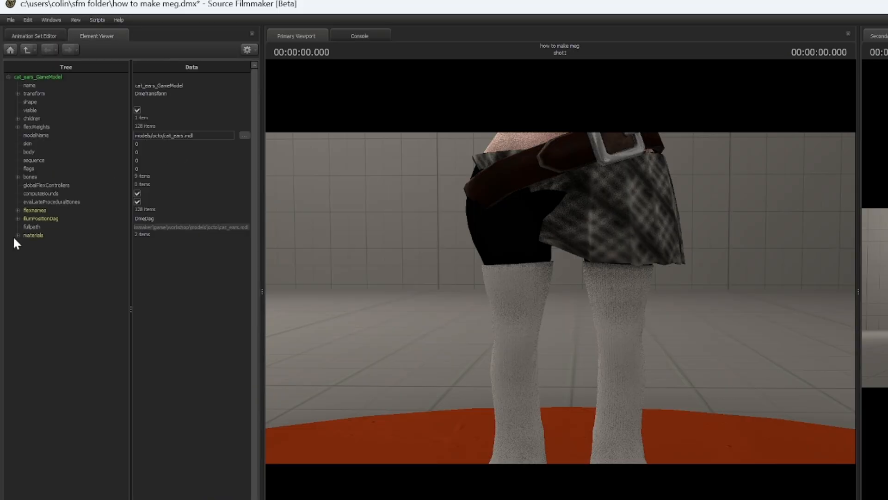
pyautogui.click(27, 244)
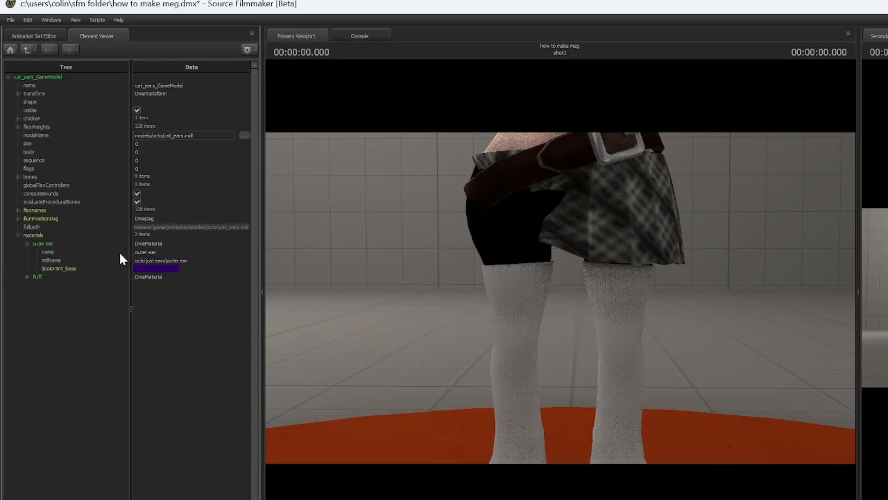
pyautogui.click(153, 268)
pyautogui.rightClick(144, 270)
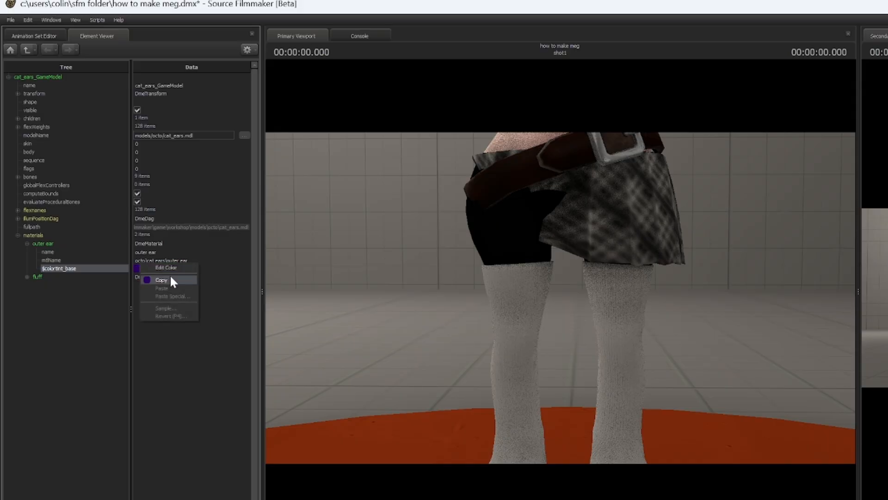
pyautogui.click(170, 278)
pyautogui.click(48, 37)
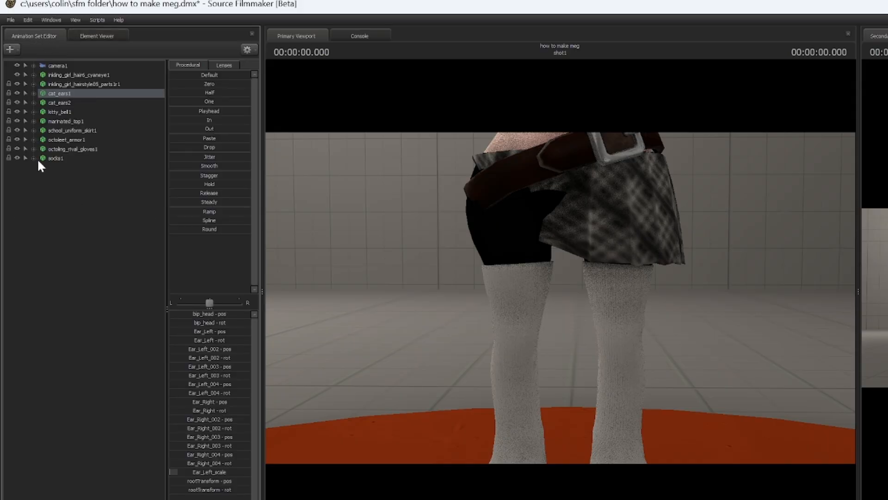
# Add override materials to the socks1 model.
pyautogui.click(36, 159)
pyautogui.rightClick(49, 158)
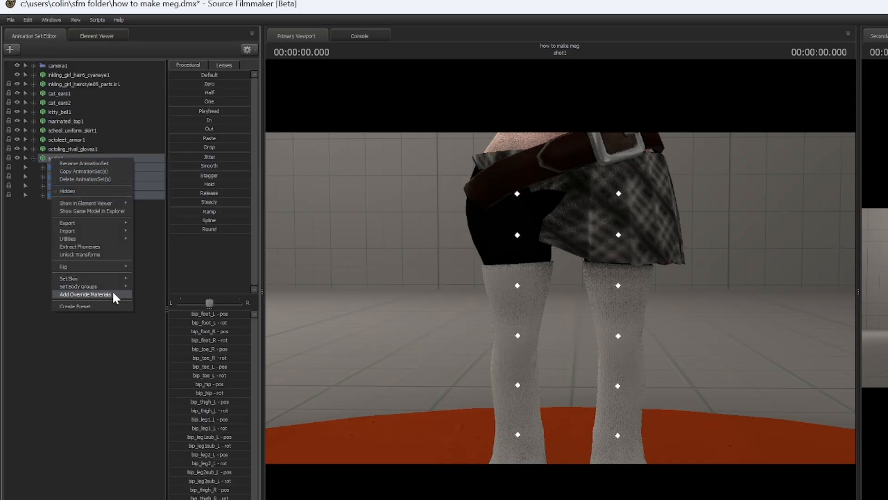
pyautogui.click(112, 294)
# Paste the copied purple into $colortint_base of socks1's socks material and return to the animation set list.
pyautogui.rightClick(88, 156)
pyautogui.moveTo(143, 203)
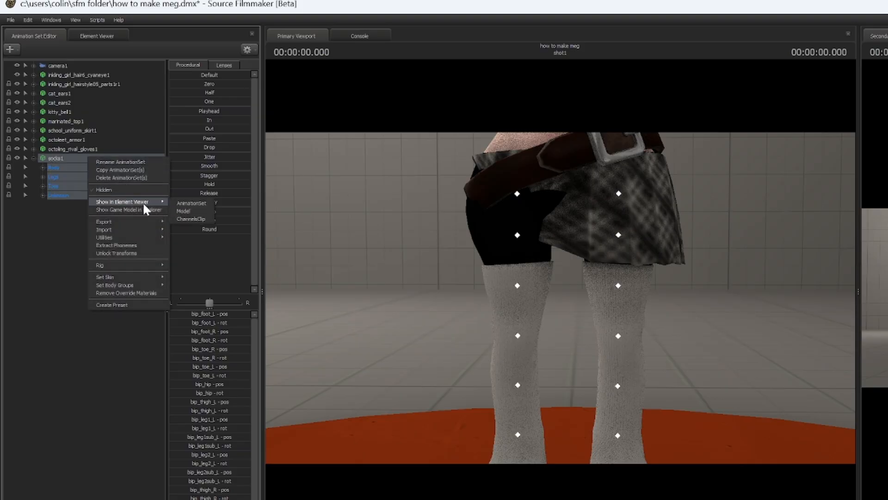
pyautogui.click(183, 211)
pyautogui.click(18, 260)
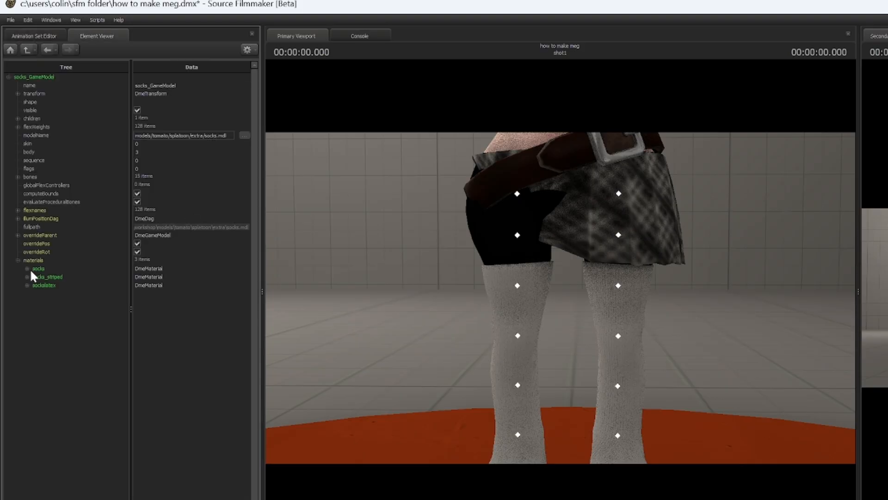
pyautogui.click(27, 268)
pyautogui.rightClick(166, 295)
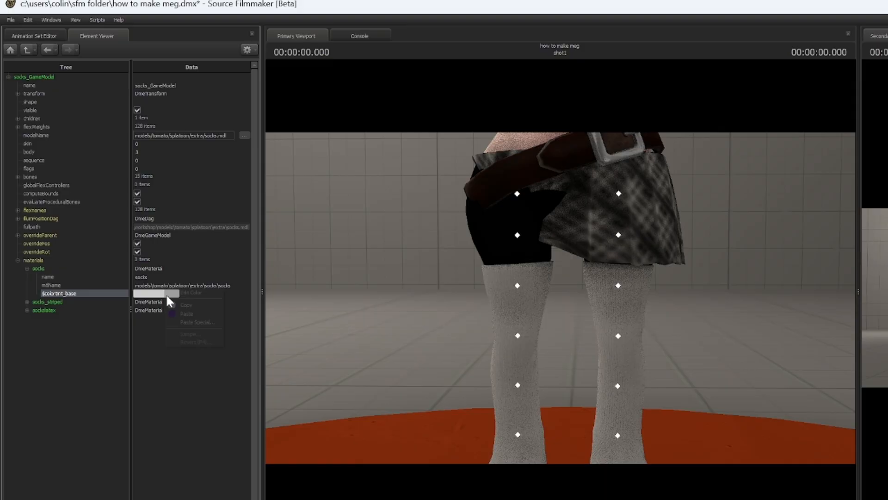
pyautogui.click(195, 311)
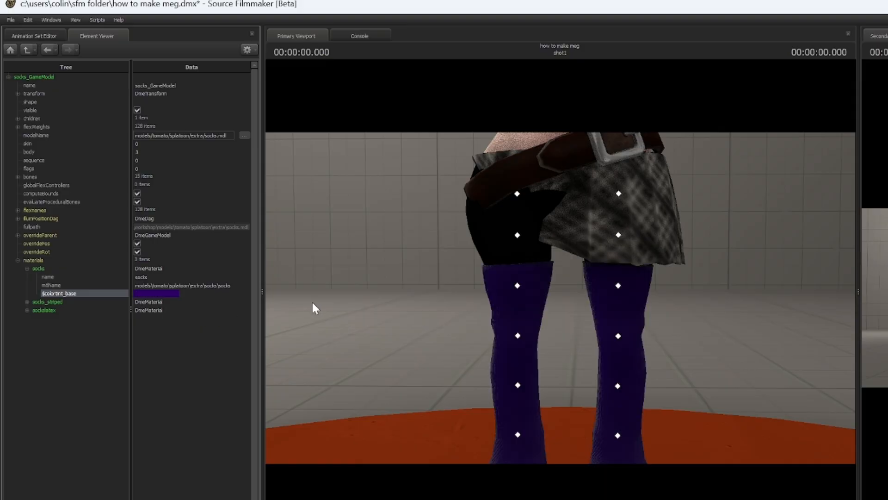
pyautogui.click(48, 37)
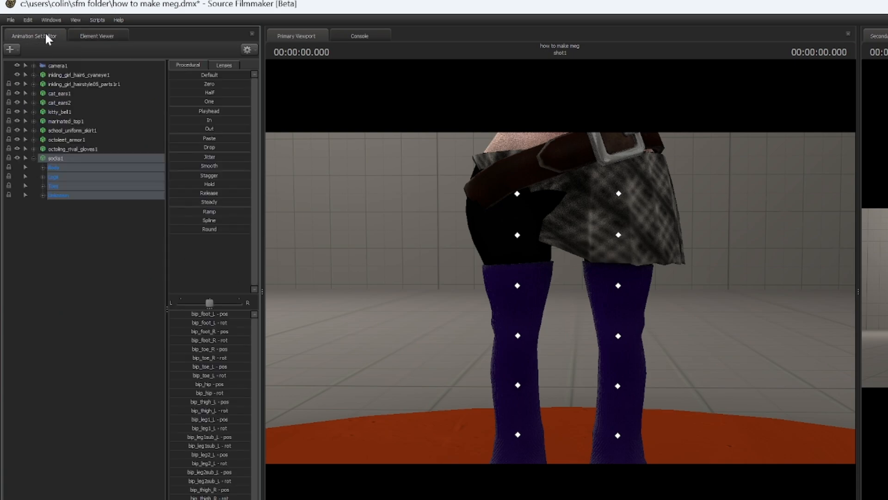
# Duplicate the socks1 animation set as socks2 and lock the copy to the inkling character.
pyautogui.click(33, 160)
pyautogui.rightClick(70, 156)
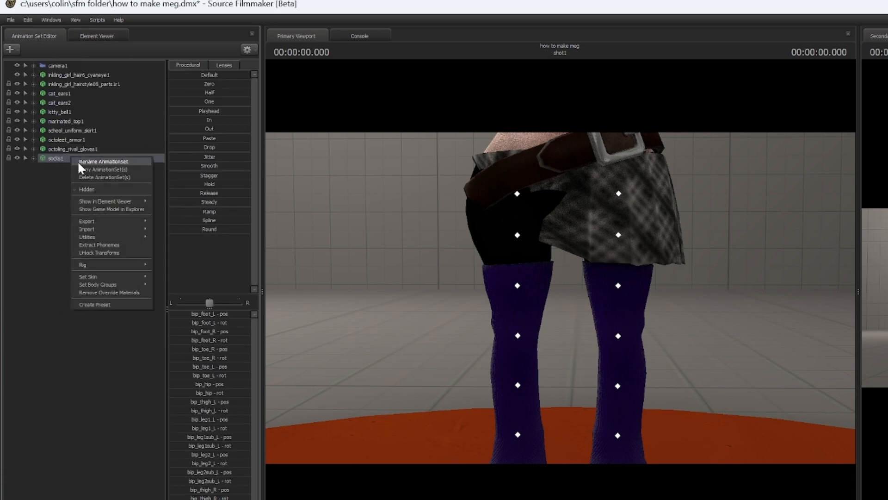
pyautogui.click(84, 170)
pyautogui.click(547, 362)
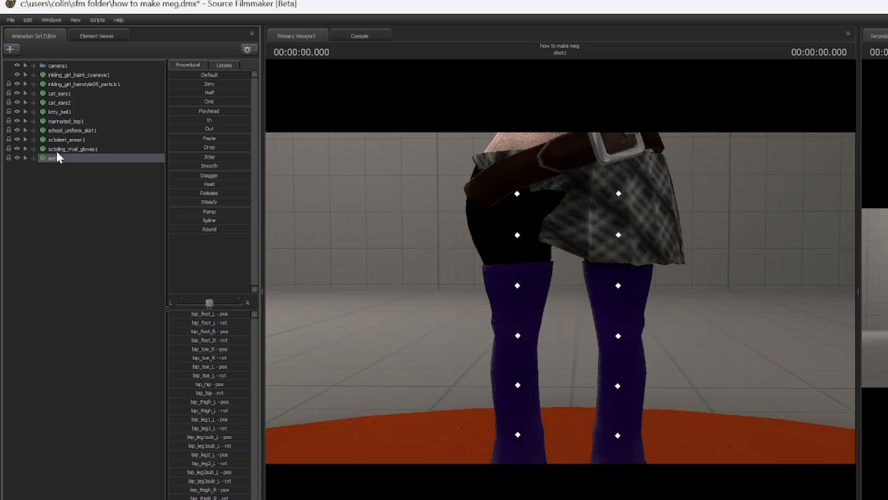
pyautogui.rightClick(67, 200)
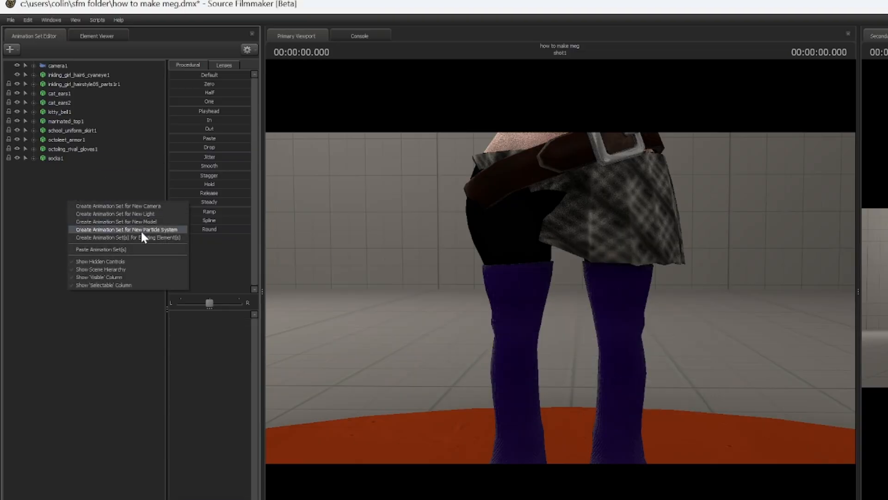
pyautogui.click(132, 251)
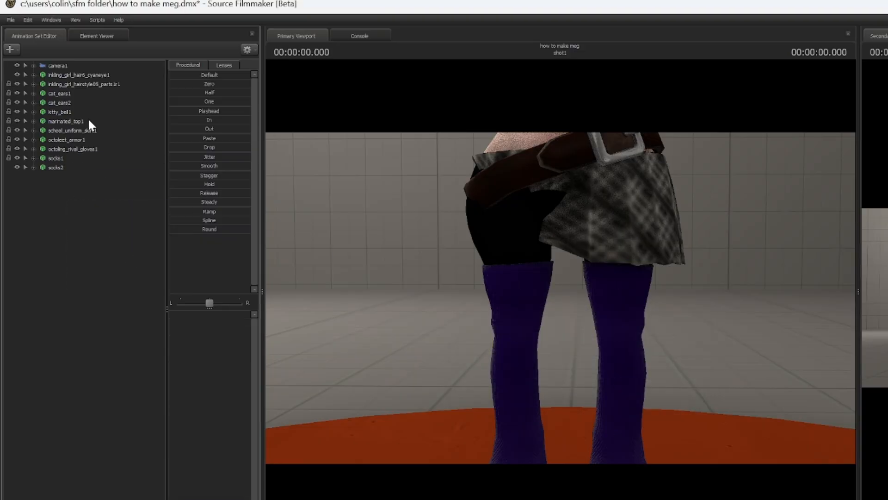
pyautogui.click(79, 75)
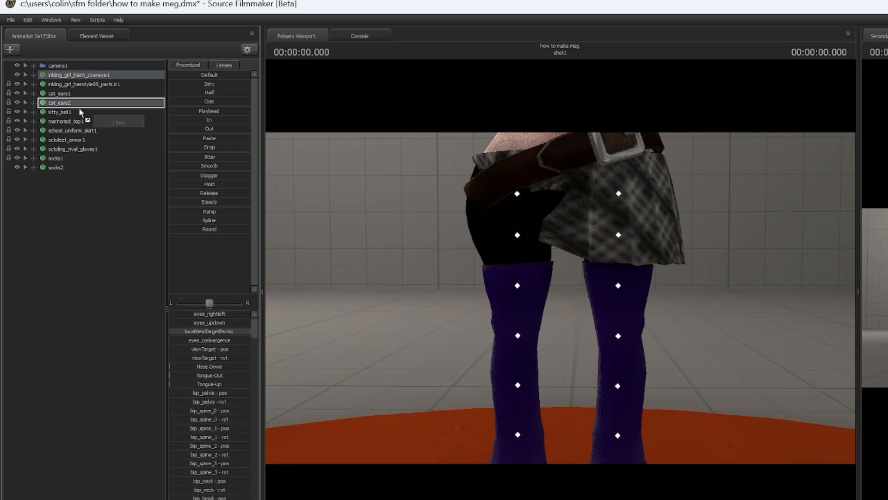
# Add a scale control to bip_leg1_L in the Unknown group of socks2 and nudge its scale slightly.
pyautogui.click(34, 167)
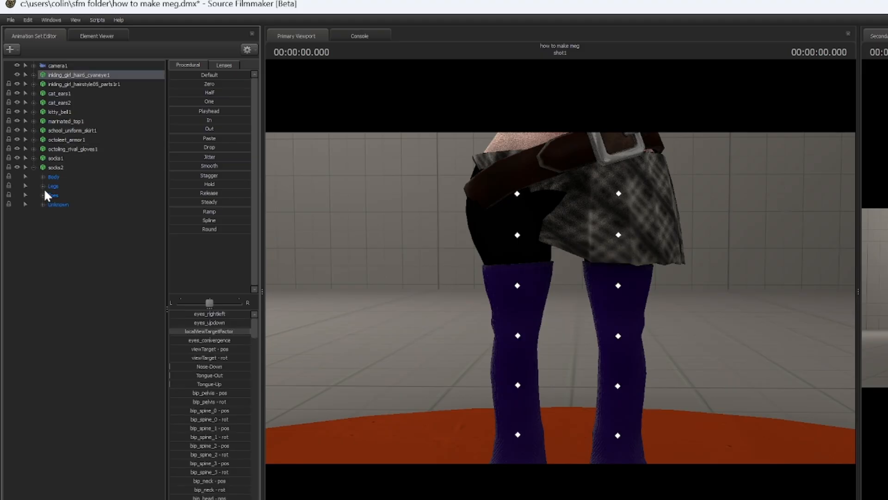
pyautogui.click(43, 186)
pyautogui.click(45, 195)
pyautogui.click(43, 186)
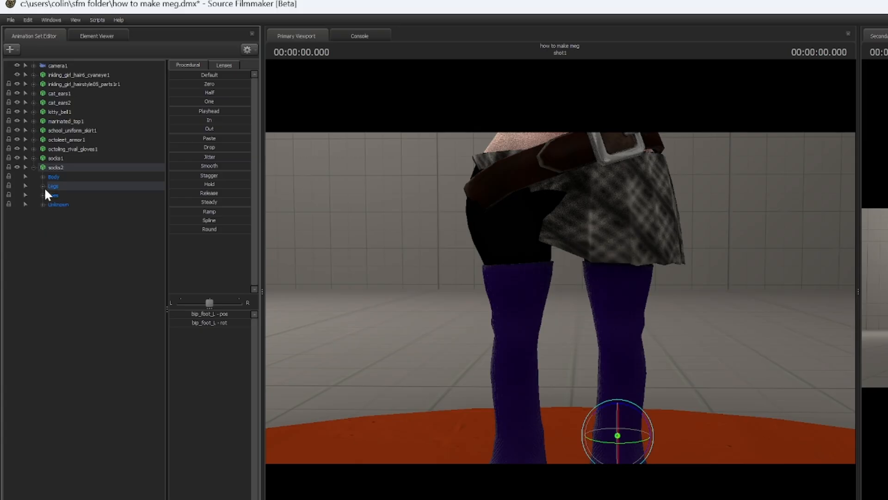
pyautogui.click(43, 204)
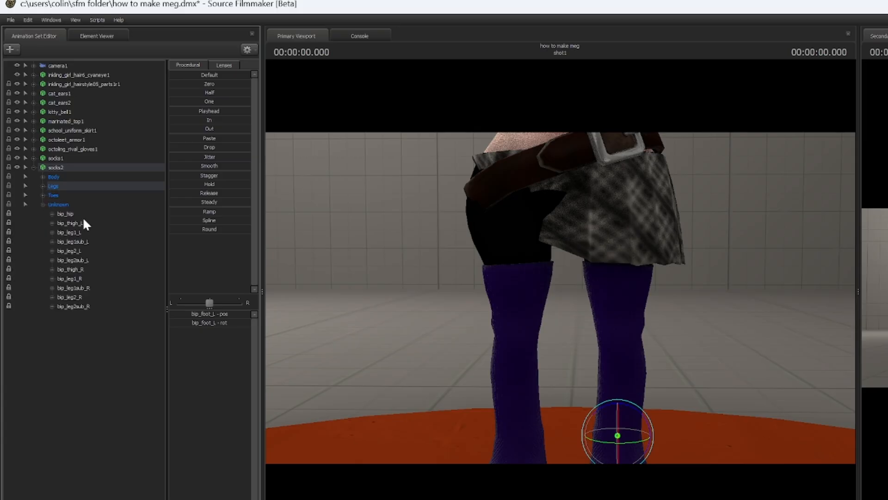
pyautogui.click(82, 220)
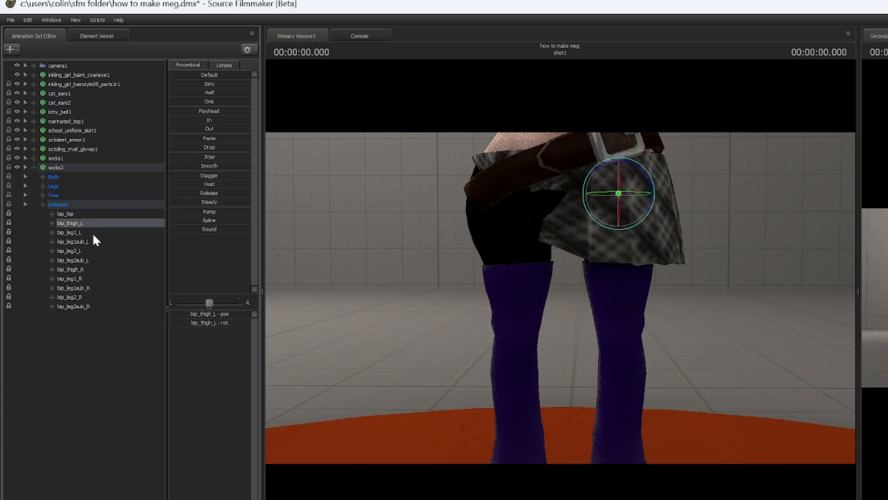
pyautogui.click(93, 233)
pyautogui.rightClick(92, 231)
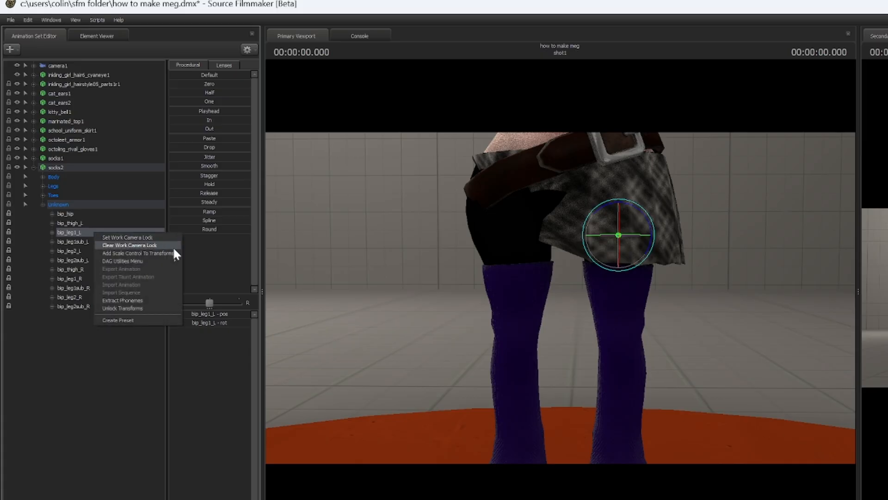
pyautogui.click(169, 252)
pyautogui.click(93, 316)
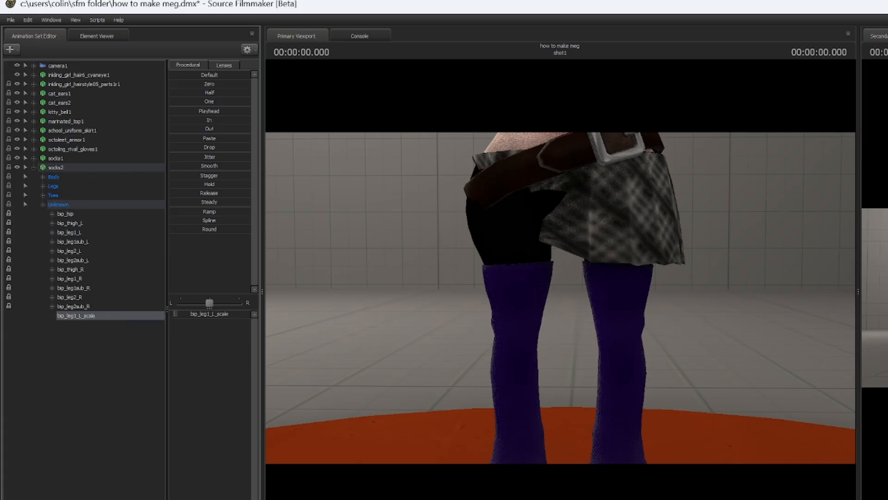
pyautogui.moveTo(175, 314)
pyautogui.mouseDown()
pyautogui.moveTo(199, 314)
pyautogui.moveTo(176, 314)
pyautogui.mouseUp()
# Add scale controls to bip_thigh_L, bip_leg1sub_L and bip_leg2sub_L of socks2.
pyautogui.click(84, 224)
pyautogui.keyDown('ctrl'); pyautogui.click(86, 242); pyautogui.keyUp('ctrl')
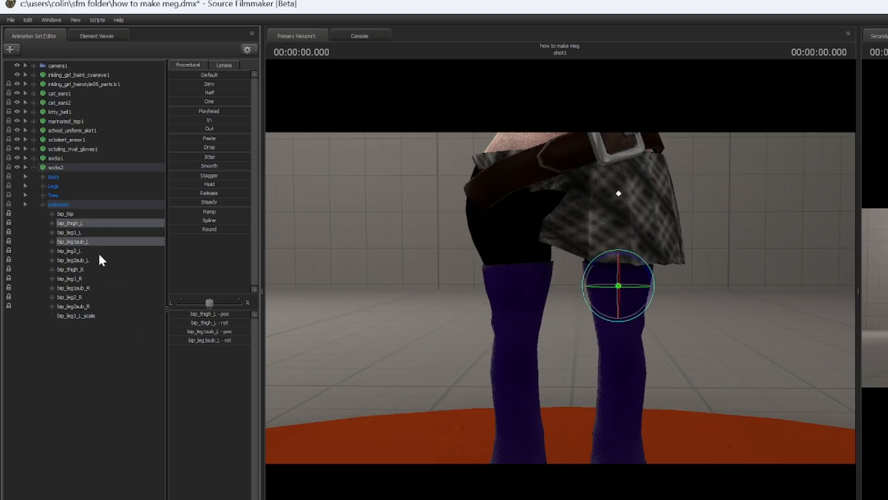
pyautogui.keyDown('ctrl'); pyautogui.click(90, 260); pyautogui.keyUp('ctrl')
pyautogui.rightClick(99, 260)
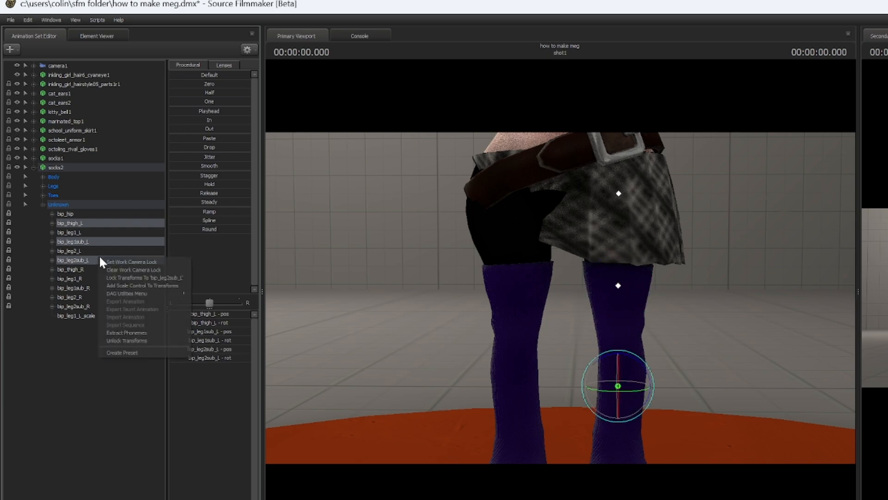
pyautogui.click(171, 285)
# Try adjusting the thigh, leg1sub and leg2sub scales of socks2's left leg, undo the change and collapse socks2.
pyautogui.click(95, 325)
pyautogui.keyDown('ctrl'); pyautogui.click(91, 333); pyautogui.keyUp('ctrl')
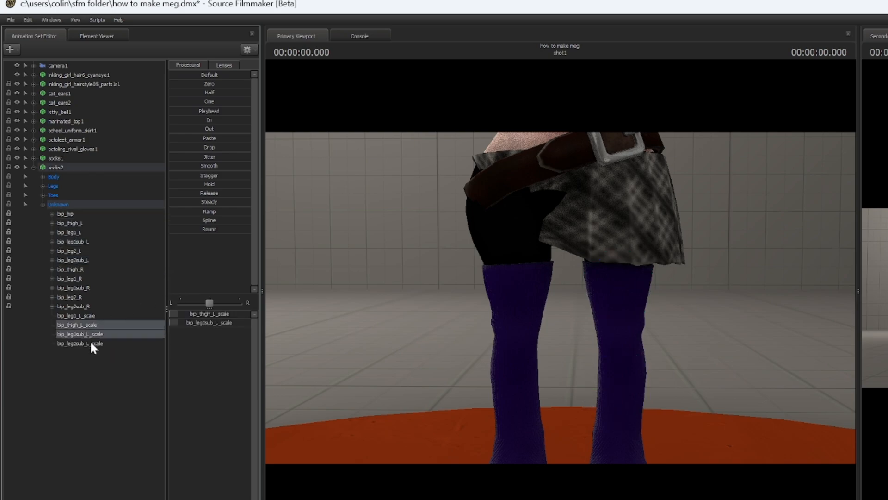
pyautogui.keyDown('ctrl'); pyautogui.click(90, 342); pyautogui.keyUp('ctrl')
pyautogui.moveTo(189, 315); pyautogui.dragTo(212, 315)
pyautogui.hotkey('ctrl', 'z')
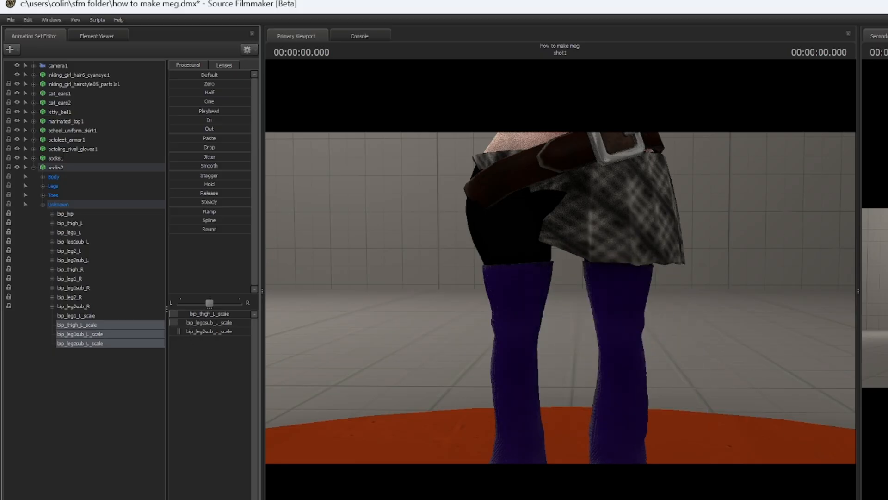
pyautogui.moveTo(393, 245); pyautogui.dragTo(380, 351)
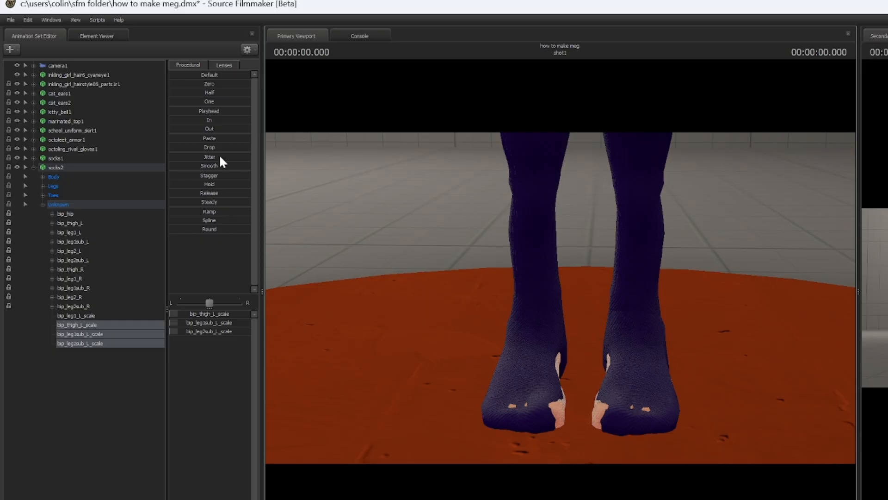
pyautogui.click(35, 167)
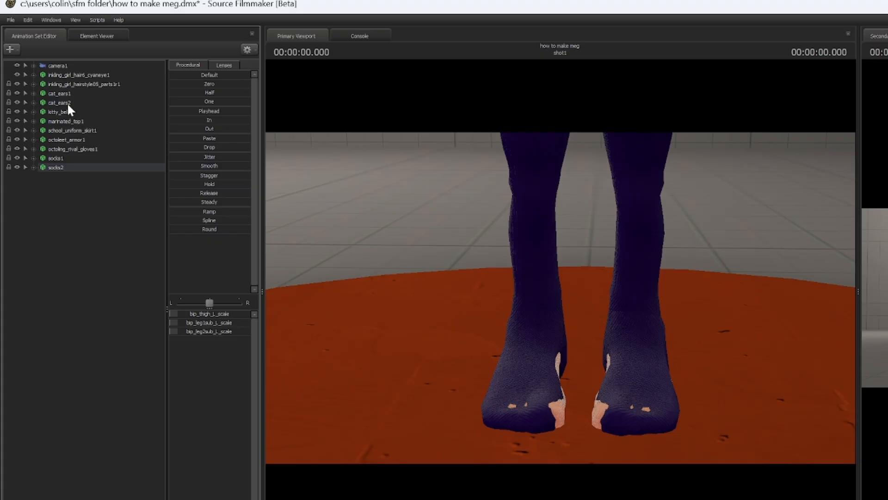
# Copy the orange $colortint_base colour from the outer ear material of cat_ears2 and return to the animation set list.
pyautogui.click(68, 101)
pyautogui.rightClick(65, 102)
pyautogui.click(162, 158)
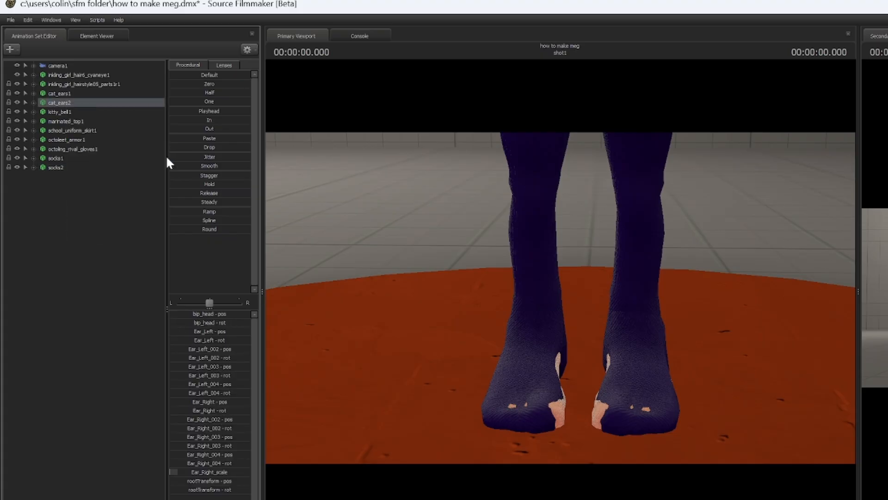
pyautogui.click(18, 235)
pyautogui.click(27, 243)
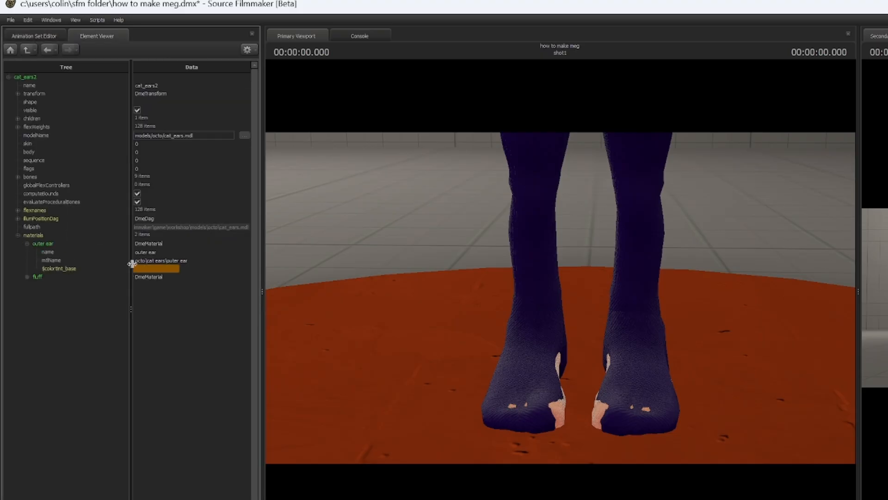
pyautogui.rightClick(153, 267)
pyautogui.click(182, 280)
pyautogui.click(35, 36)
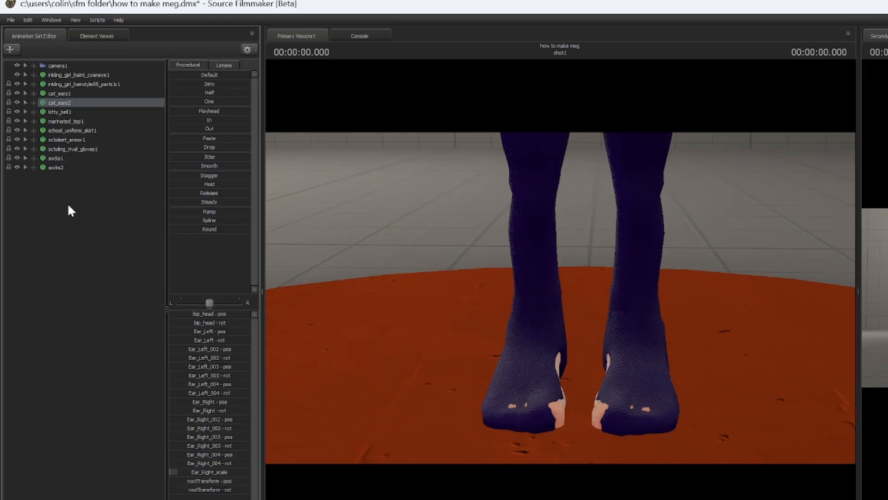
# Paste the copied orange into $colortint_base of socks2's socks material and check the socks on the legs and feet.
pyautogui.click(70, 167)
pyautogui.rightClick(72, 167)
pyautogui.moveTo(119, 297)
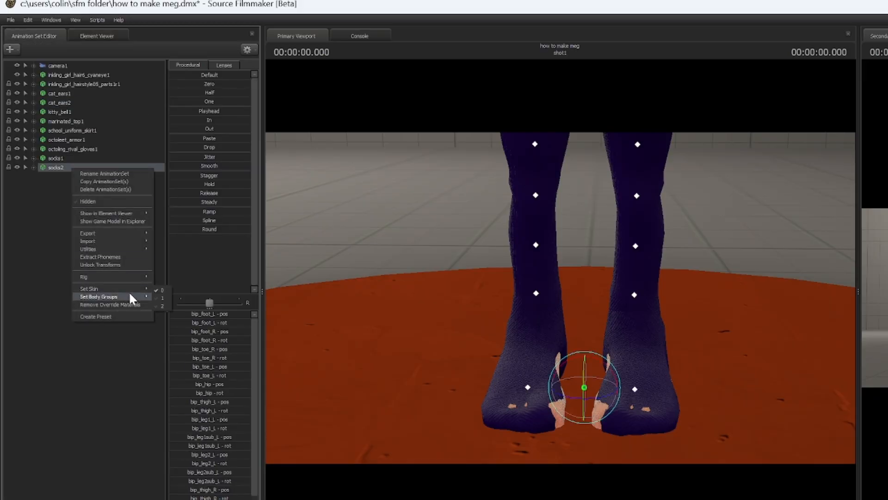
pyautogui.moveTo(139, 213)
pyautogui.click(168, 222)
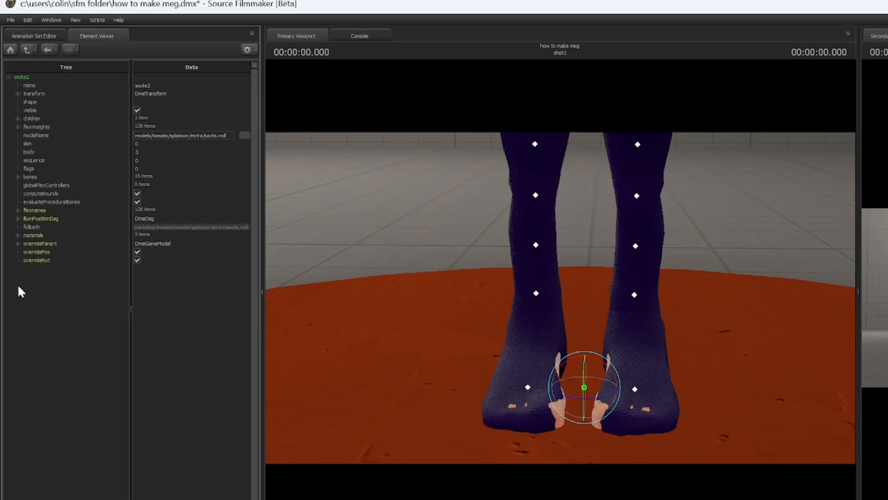
pyautogui.click(18, 235)
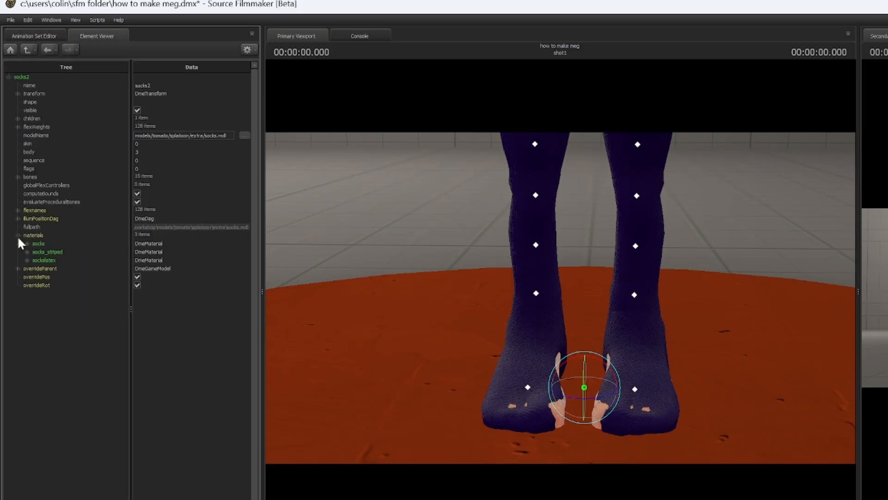
pyautogui.click(26, 243)
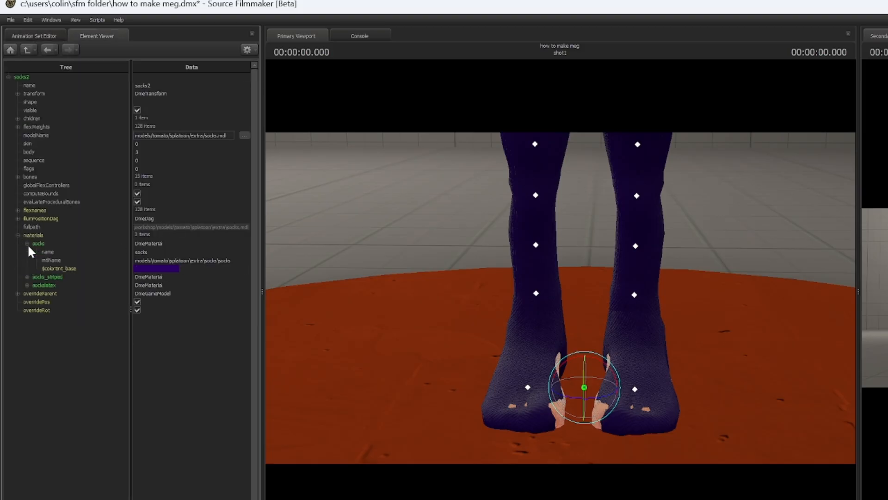
pyautogui.rightClick(142, 267)
pyautogui.click(167, 286)
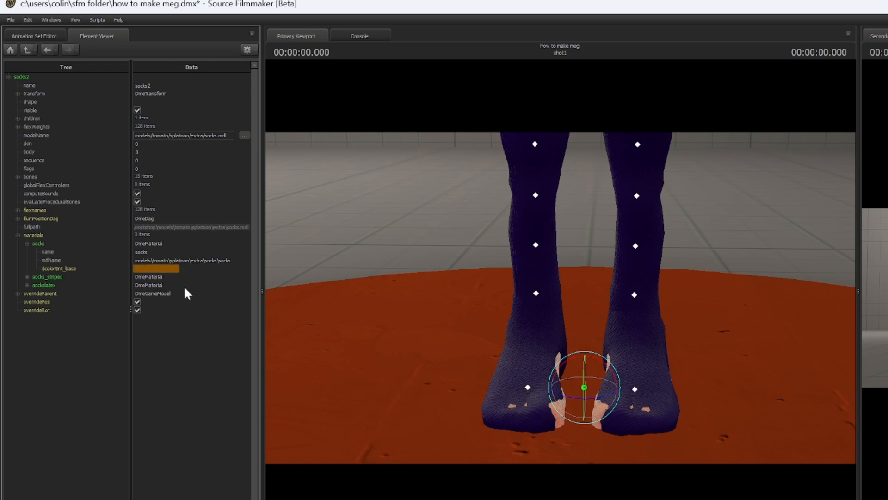
pyautogui.moveTo(352, 287); pyautogui.dragTo(403, 220)
pyautogui.press('s')
pyautogui.press('ctrl')
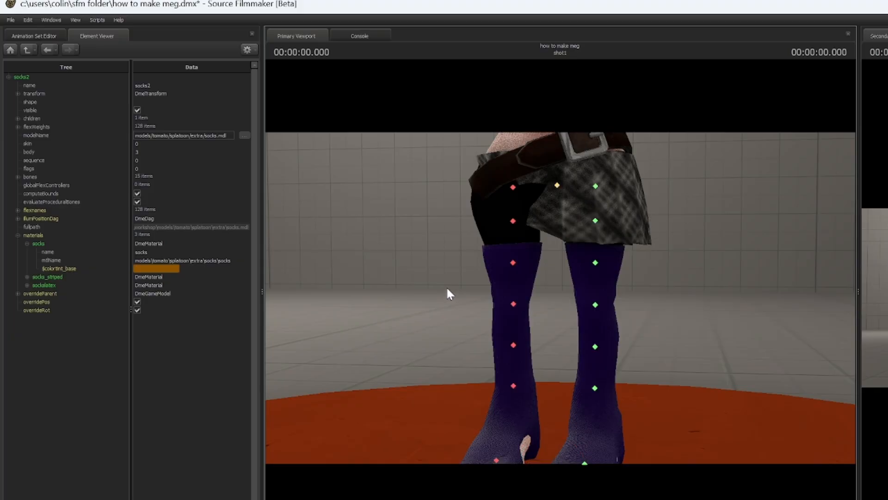
pyautogui.moveTo(424, 283); pyautogui.dragTo(423, 327)
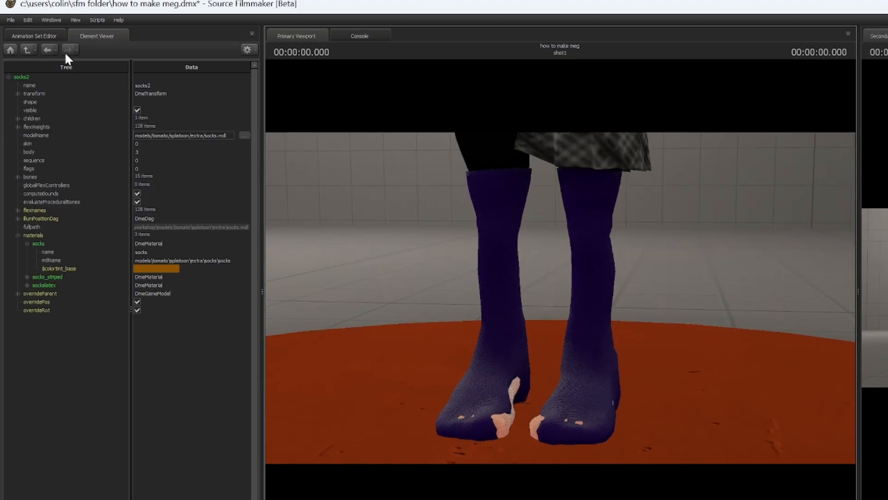
# Recheck socks2 in the Element Viewer and remove its override materials.
pyautogui.click(45, 37)
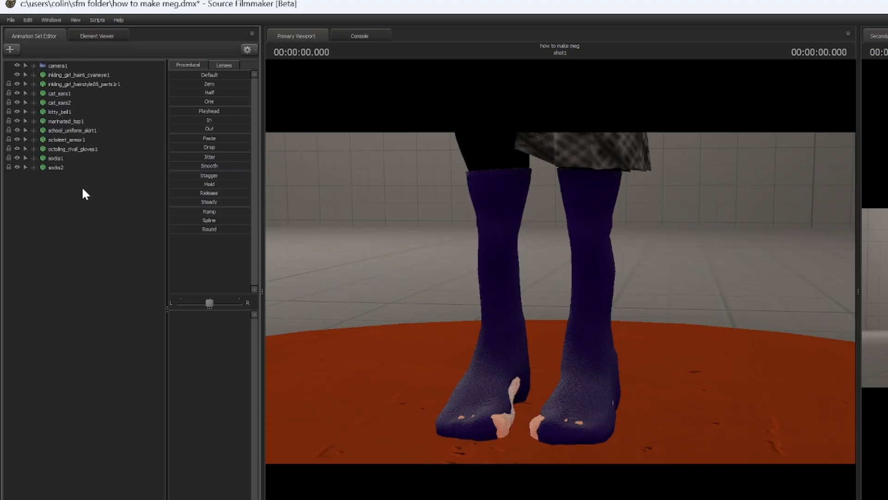
pyautogui.rightClick(56, 167)
pyautogui.moveTo(136, 208)
pyautogui.click(155, 219)
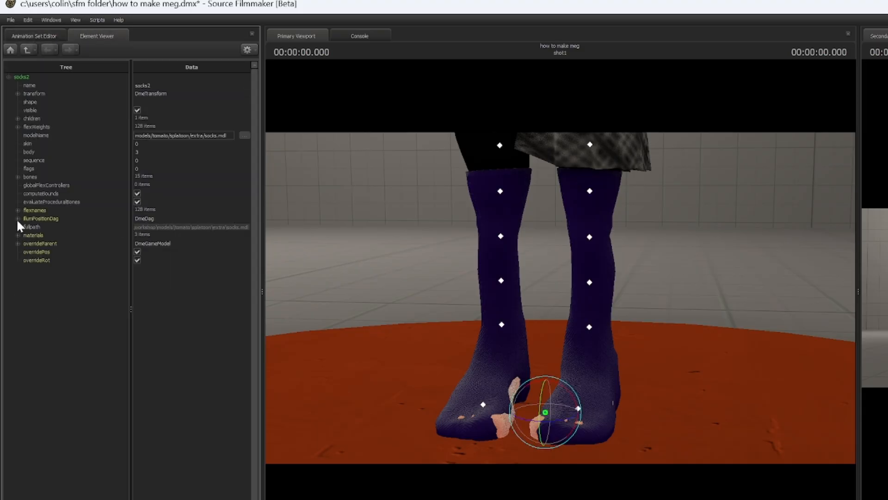
pyautogui.click(42, 37)
pyautogui.rightClick(84, 167)
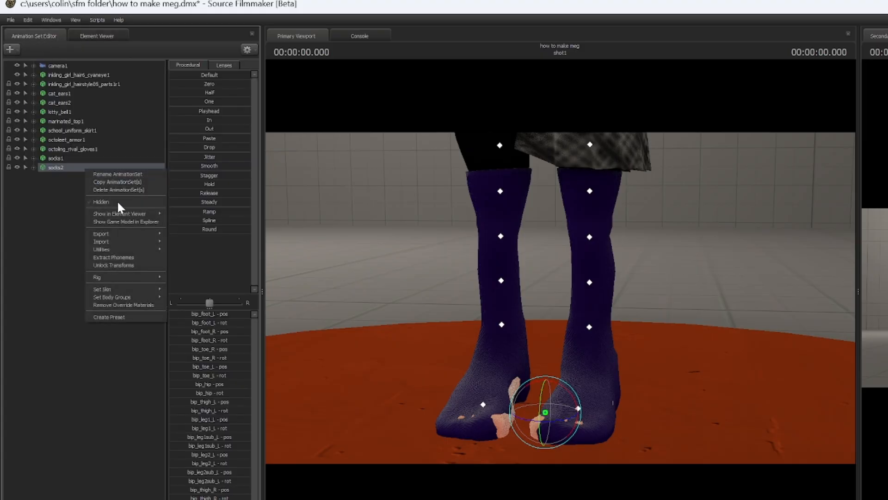
pyautogui.click(137, 305)
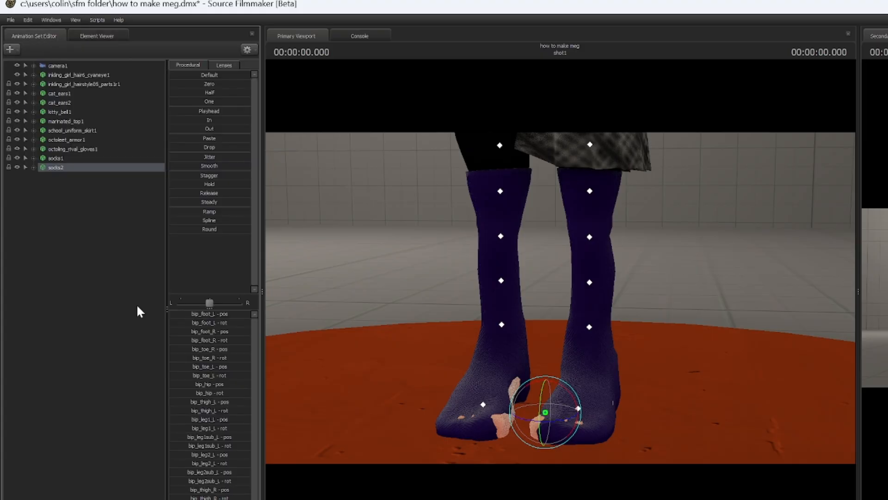
pyautogui.rightClick(86, 172)
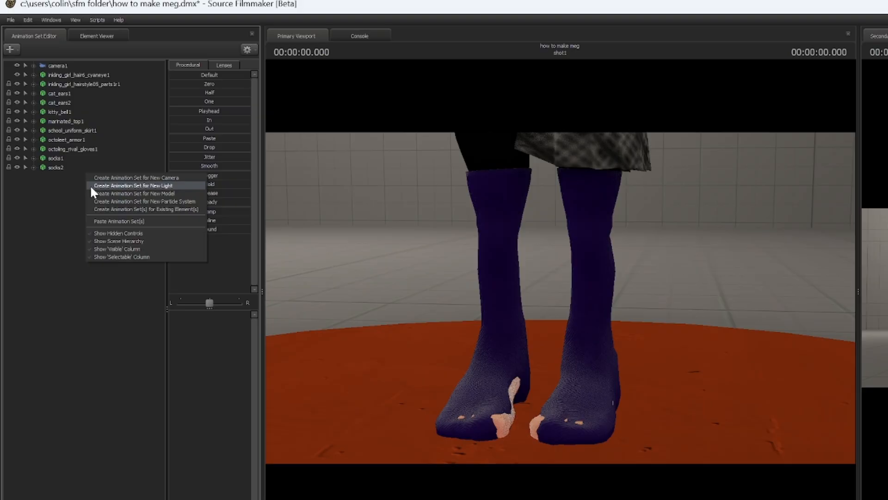
# Undo the leftover bip_leg1_L_scale control in socks2's Unknown group and check which leg the left leg bones control.
pyautogui.click(34, 167)
pyautogui.click(43, 177)
pyautogui.click(43, 177)
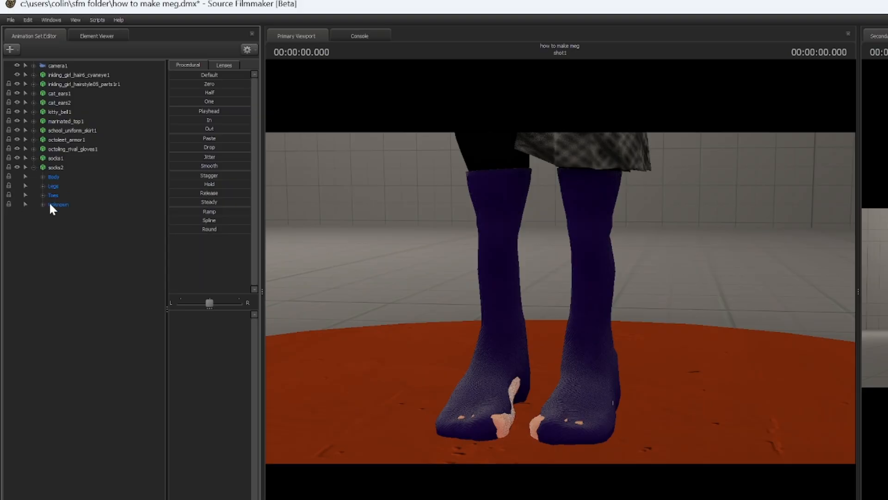
pyautogui.click(43, 204)
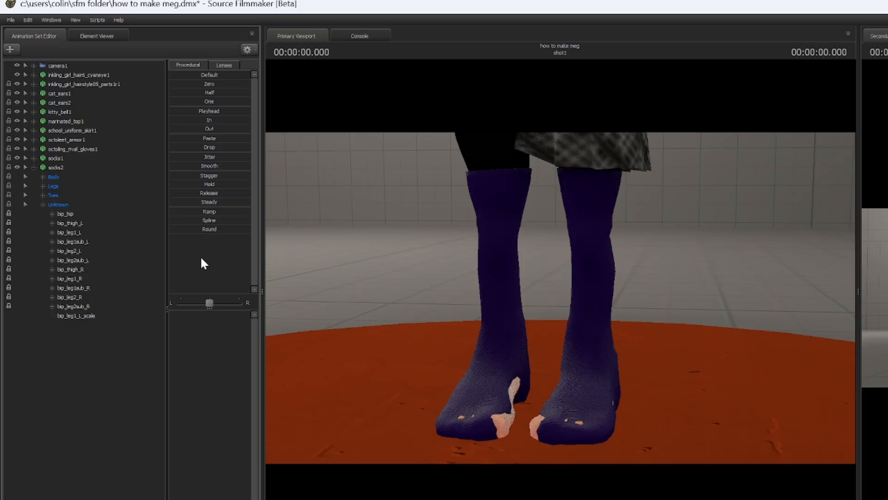
pyautogui.hotkey('ctrl', 'z')
pyautogui.click(88, 225)
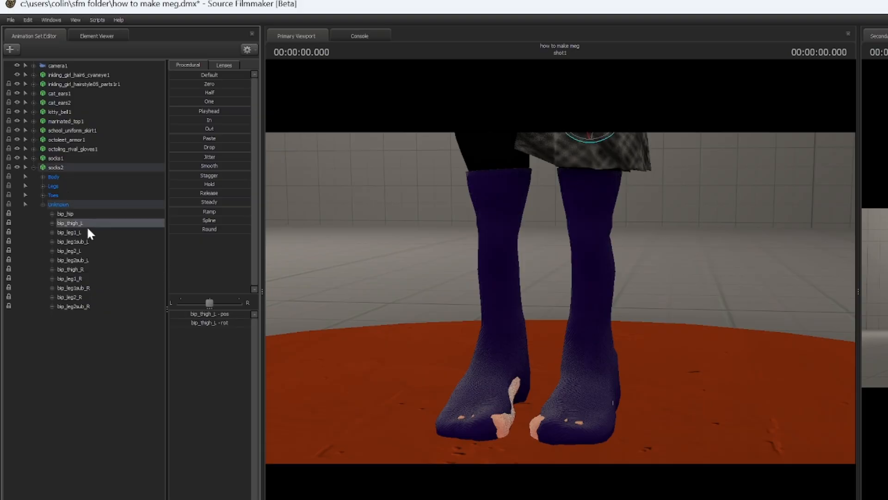
pyautogui.click(83, 241)
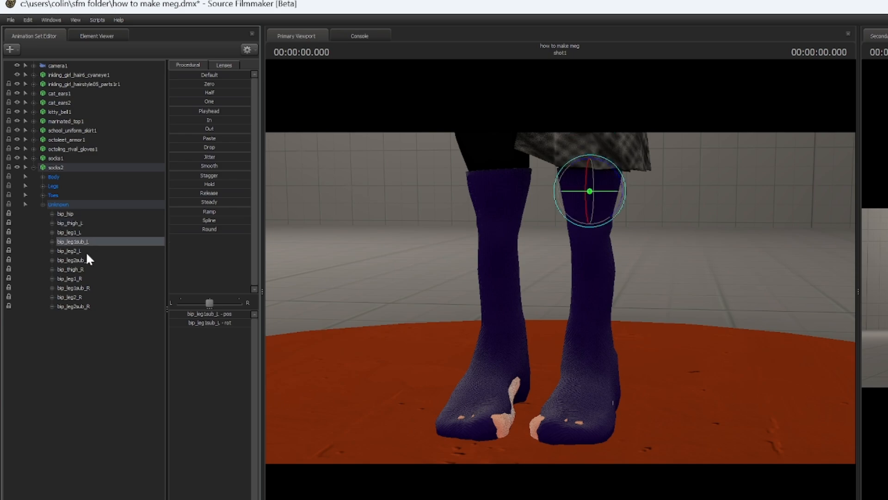
pyautogui.click(88, 252)
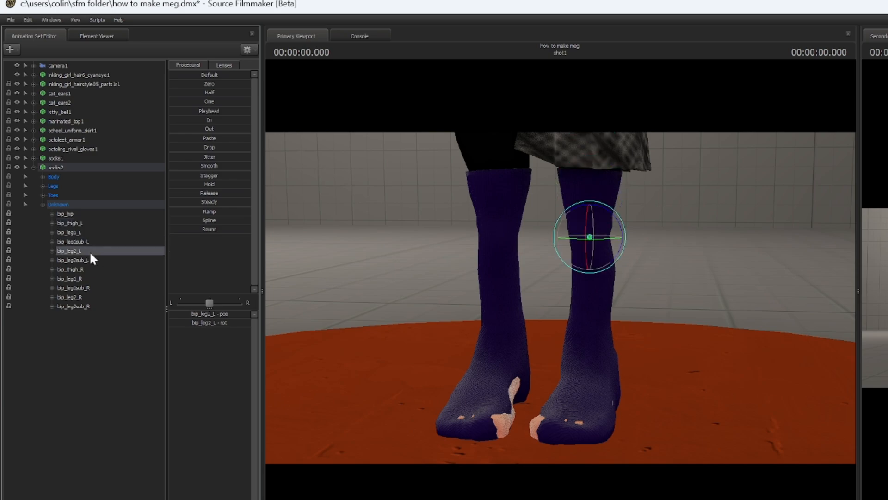
# Add scale controls to bip_leg1_R, bip_leg1sub_R, bip_leg2_R and bip_leg2sub_R of socks2.
pyautogui.click(89, 279)
pyautogui.keyDown('ctrl'); pyautogui.click(86, 289); pyautogui.keyUp('ctrl')
pyautogui.keyDown('ctrl'); pyautogui.click(85, 304); pyautogui.keyUp('ctrl')
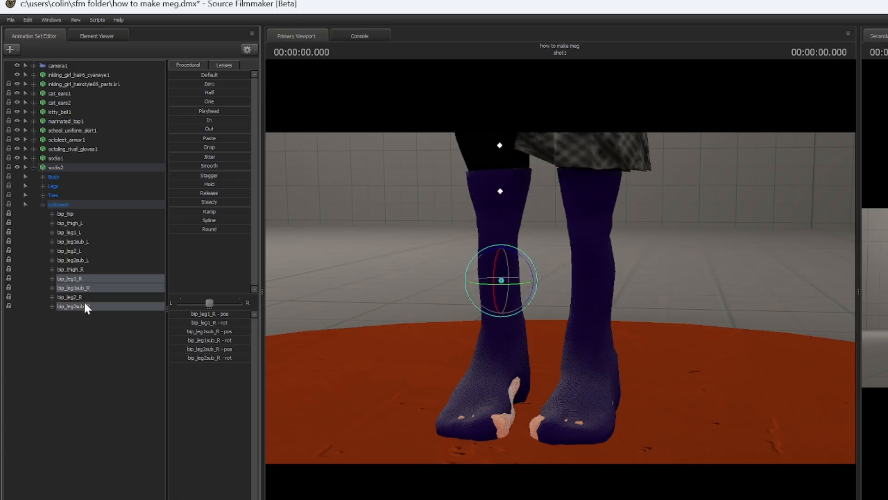
pyautogui.keyDown('ctrl'); pyautogui.click(84, 297); pyautogui.keyUp('ctrl')
pyautogui.rightClick(97, 288)
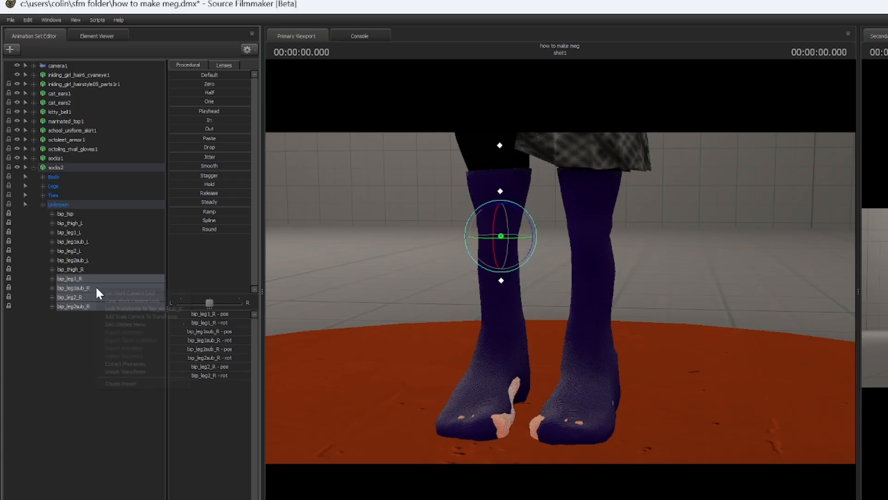
pyautogui.click(153, 315)
# Reduce all four right leg scale controls of socks2 to their minimum.
pyautogui.keyDown('ctrl'); pyautogui.click(95, 325); pyautogui.keyUp('ctrl')
pyautogui.keyDown('ctrl'); pyautogui.click(93, 334); pyautogui.keyUp('ctrl')
pyautogui.keyDown('ctrl'); pyautogui.click(93, 344); pyautogui.keyUp('ctrl')
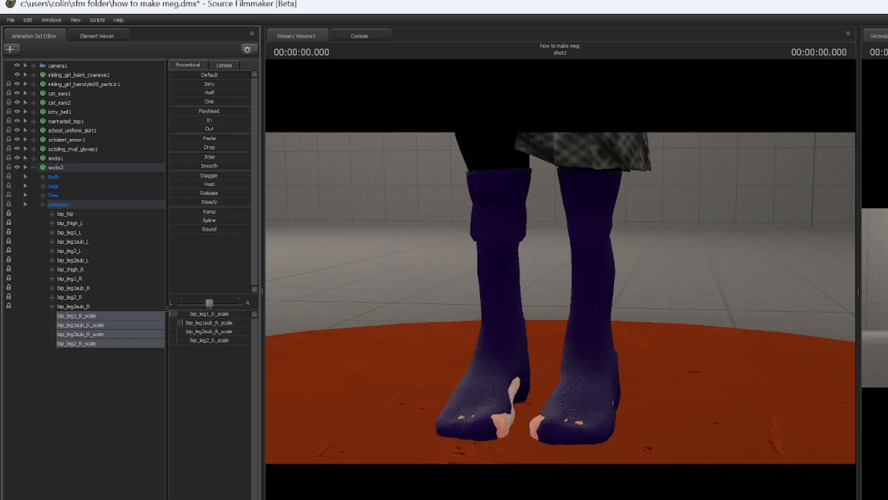
pyautogui.moveTo(192, 337); pyautogui.dragTo(170, 341)
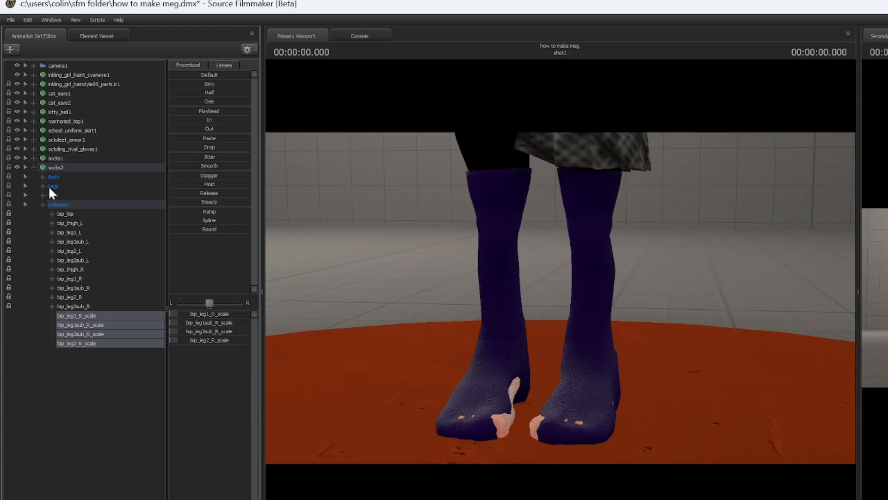
# Compare the left and right foot bones in socks2's Legs group and add a scale control to bip_foot_R.
pyautogui.click(43, 186)
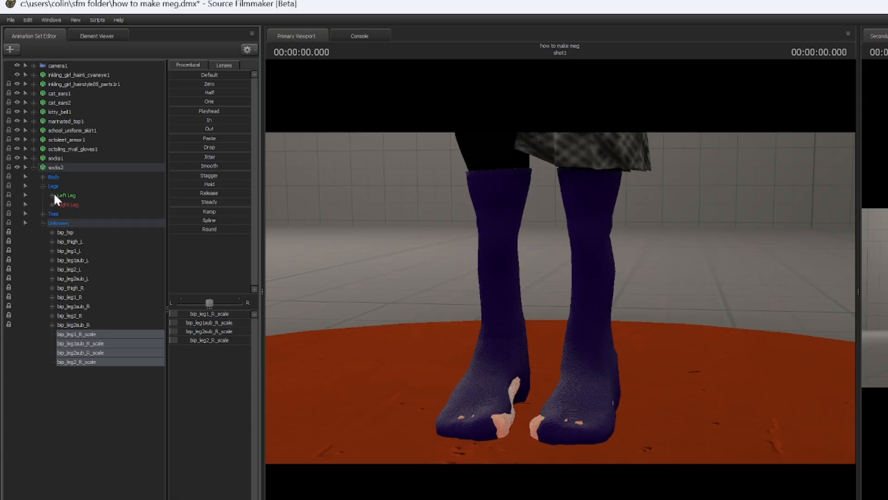
pyautogui.click(52, 195)
pyautogui.click(88, 204)
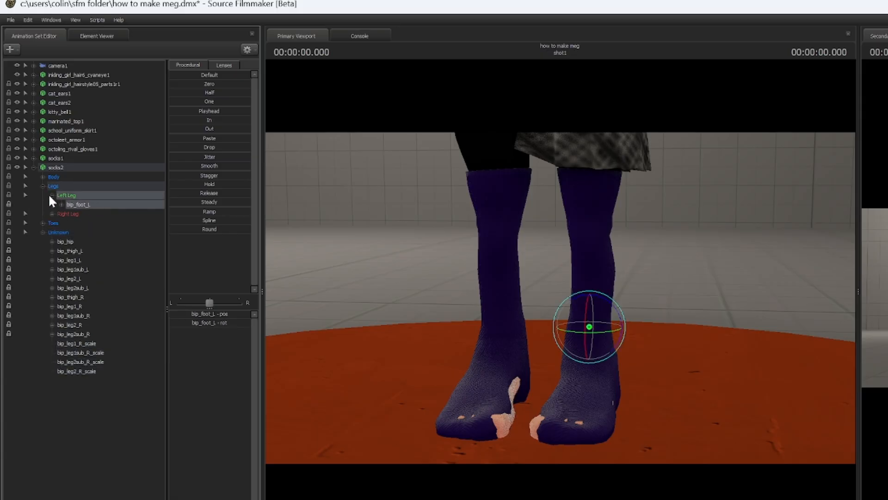
pyautogui.click(52, 195)
pyautogui.click(52, 204)
pyautogui.click(90, 211)
pyautogui.rightClick(89, 214)
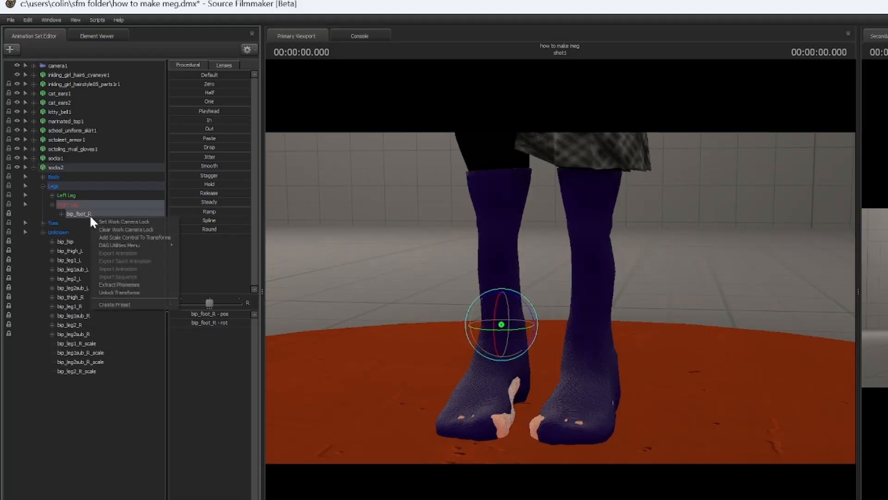
pyautogui.click(138, 243)
# Reduce bip_foot_R_scale of socks2 to its minimum and collapse the Legs group.
pyautogui.click(95, 223)
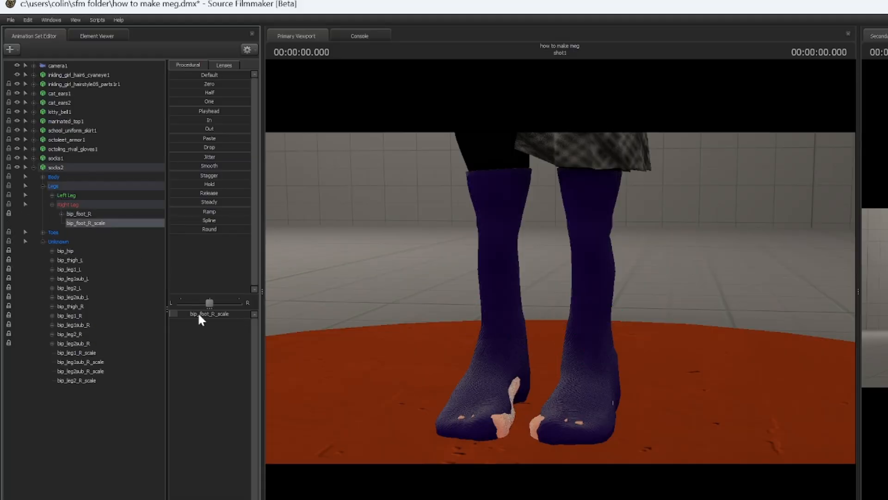
pyautogui.moveTo(199, 314)
pyautogui.mouseDown()
pyautogui.moveTo(229, 314)
pyautogui.moveTo(199, 314)
pyautogui.mouseUp()
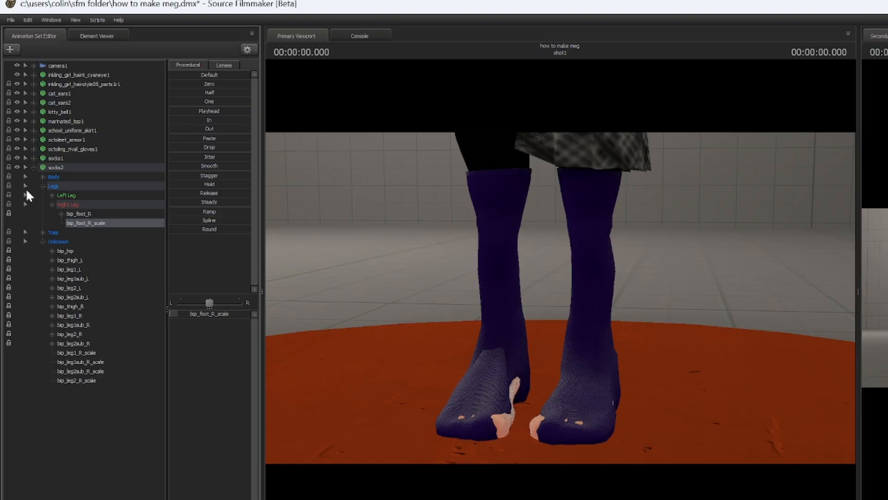
pyautogui.click(42, 185)
# Paste the copied orange into $colortint_base of socks2's socks material and return to the animation set list.
pyautogui.click(57, 167)
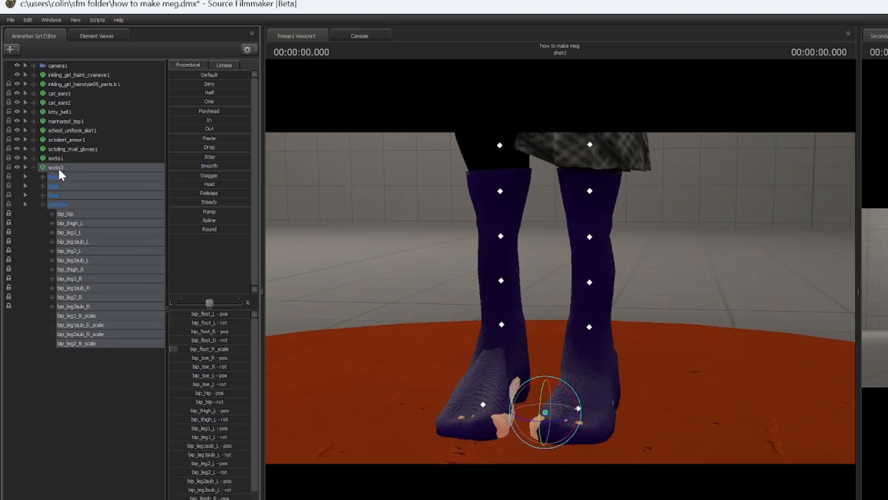
pyautogui.rightClick(58, 168)
pyautogui.moveTo(134, 214)
pyautogui.click(157, 224)
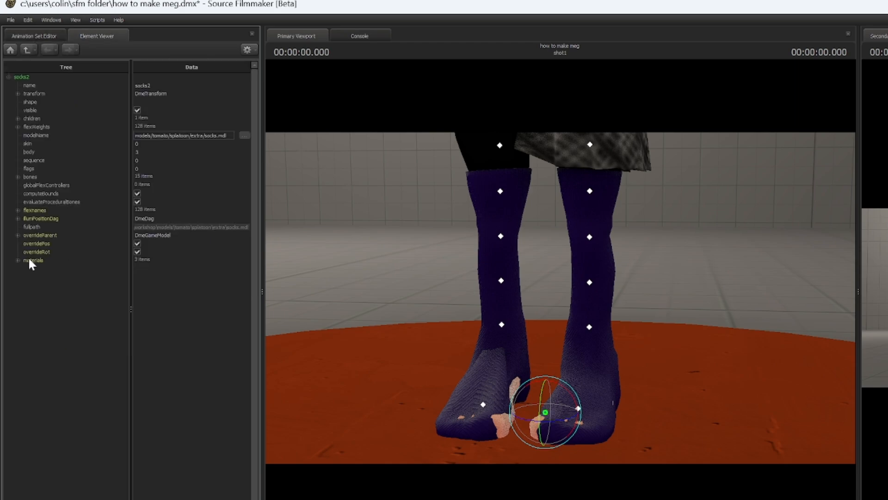
pyautogui.click(17, 260)
pyautogui.click(27, 268)
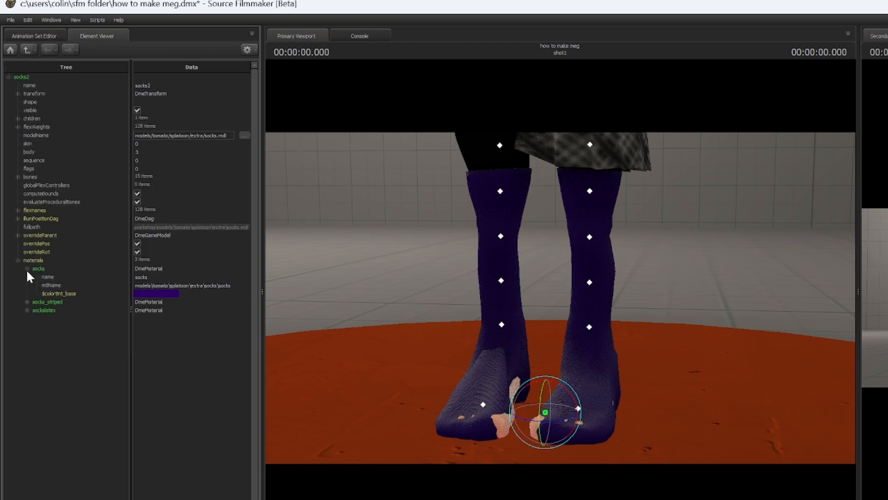
pyautogui.rightClick(157, 296)
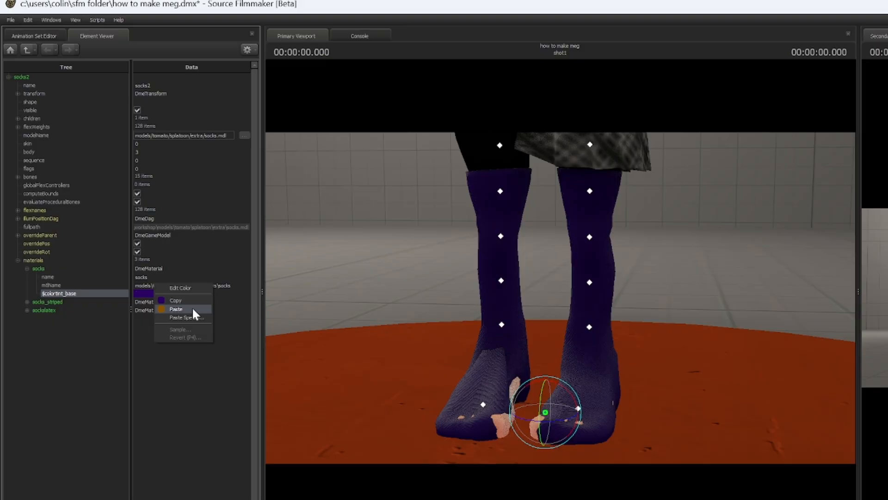
pyautogui.click(192, 306)
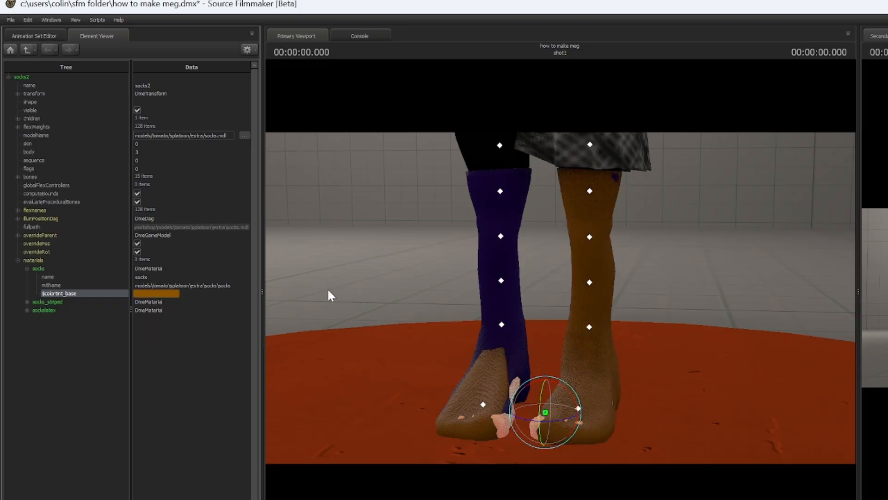
pyautogui.click(59, 35)
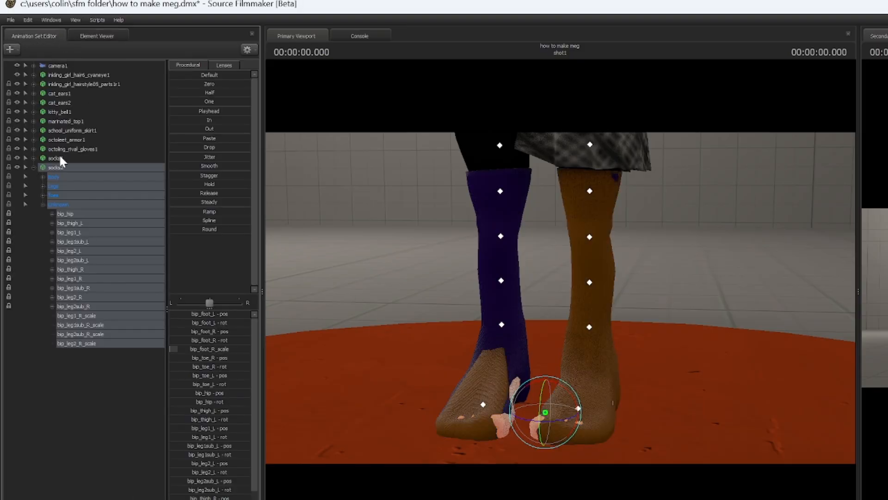
# Add a scale control to bip_toe_R in socks2's Right Toes group and reduce it to its minimum.
pyautogui.click(34, 167)
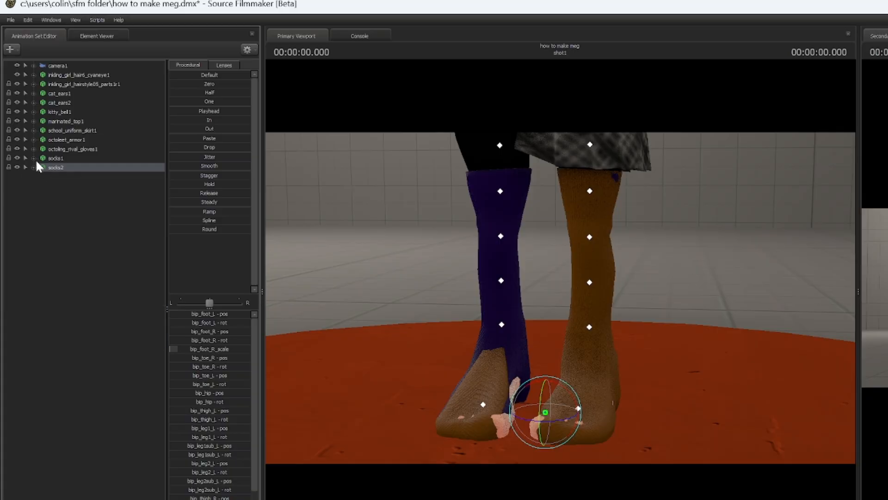
pyautogui.click(35, 167)
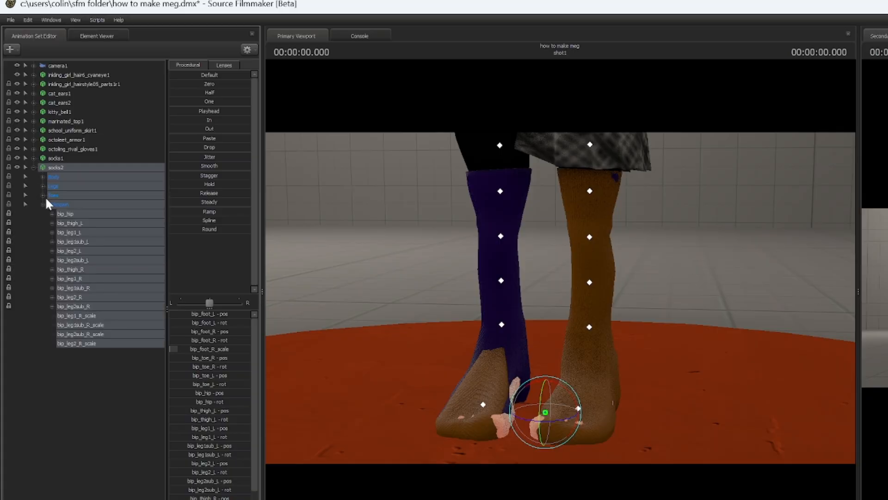
pyautogui.click(43, 195)
pyautogui.click(43, 186)
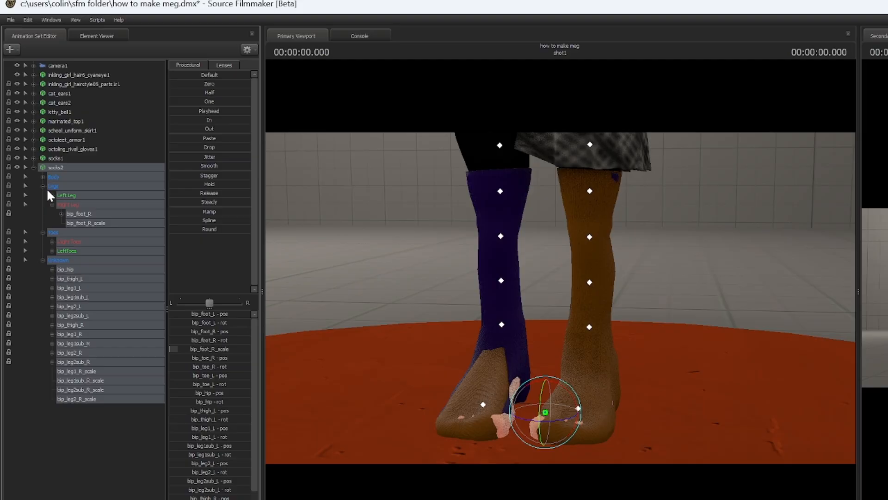
pyautogui.click(103, 215)
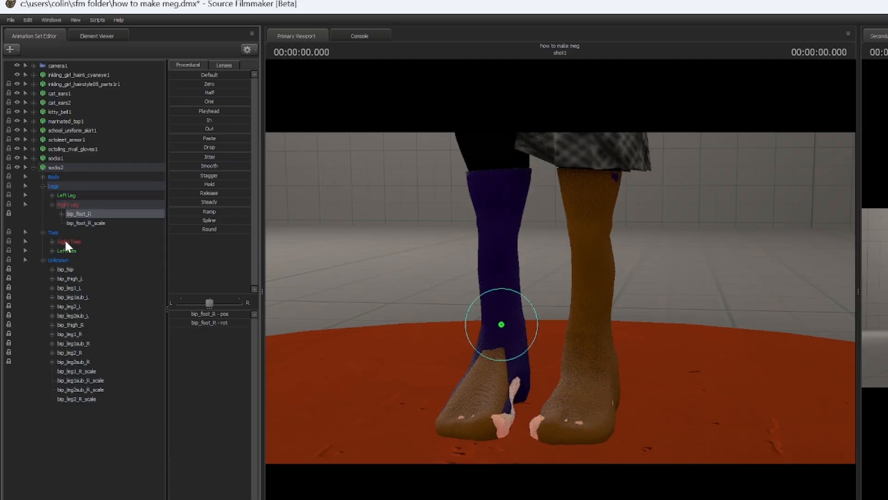
pyautogui.click(43, 232)
pyautogui.click(47, 232)
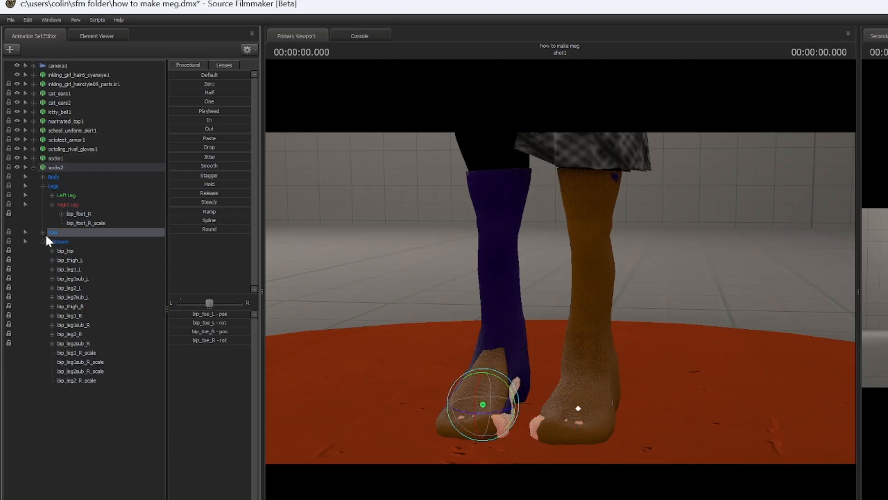
pyautogui.click(43, 233)
pyautogui.click(60, 241)
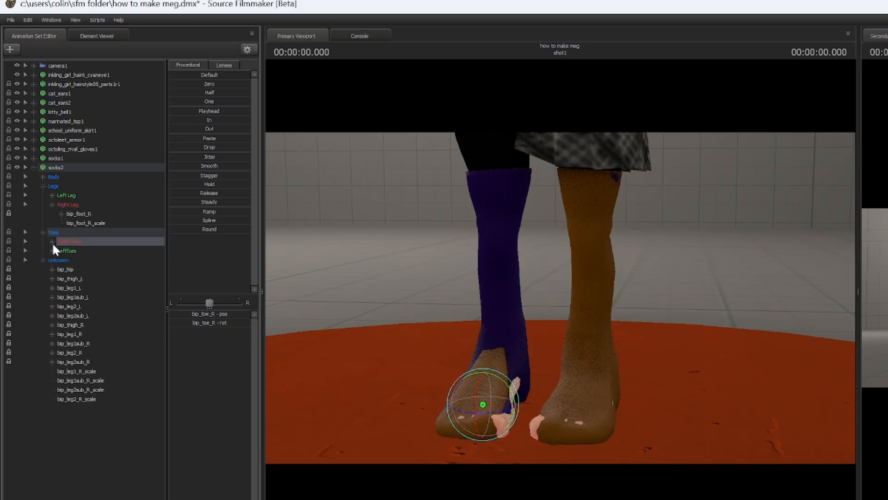
pyautogui.click(51, 241)
pyautogui.rightClick(84, 247)
pyautogui.click(121, 268)
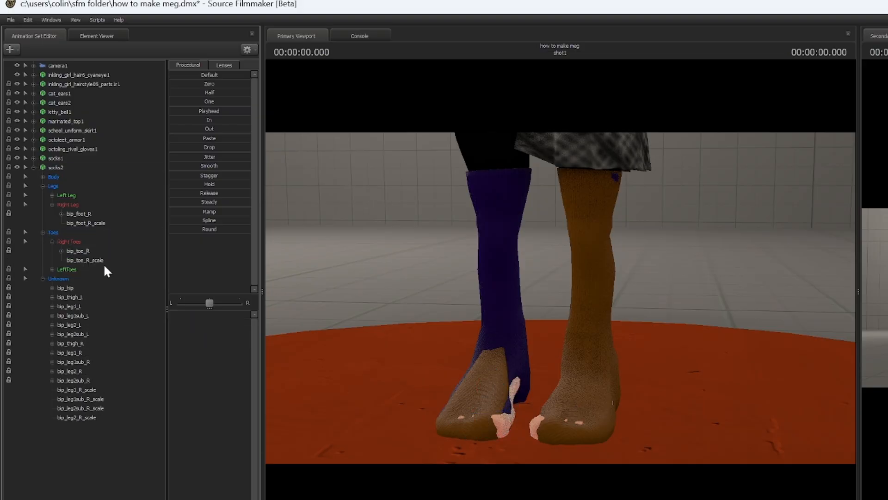
pyautogui.click(101, 260)
pyautogui.moveTo(199, 313); pyautogui.dragTo(198, 313)
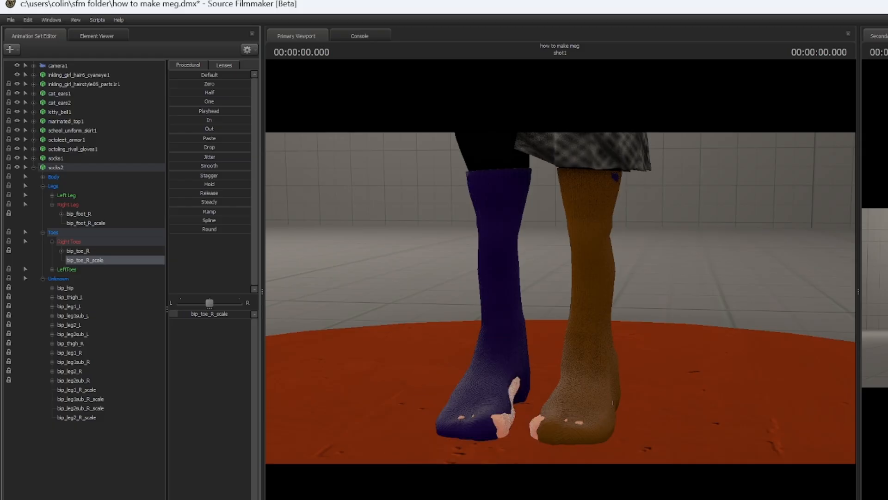
# Add scale controls to bip_thigh_L, bip_leg1_L, bip_leg1sub_L and bip_leg2_L in socks1's Unknown group.
pyautogui.moveTo(640, 359); pyautogui.dragTo(640, 329)
pyautogui.press('w')
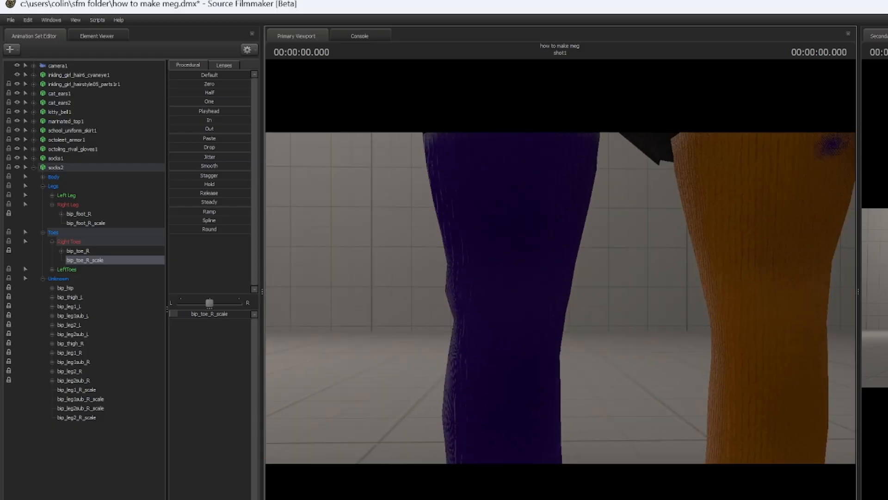
pyautogui.press('s')
pyautogui.click(34, 159)
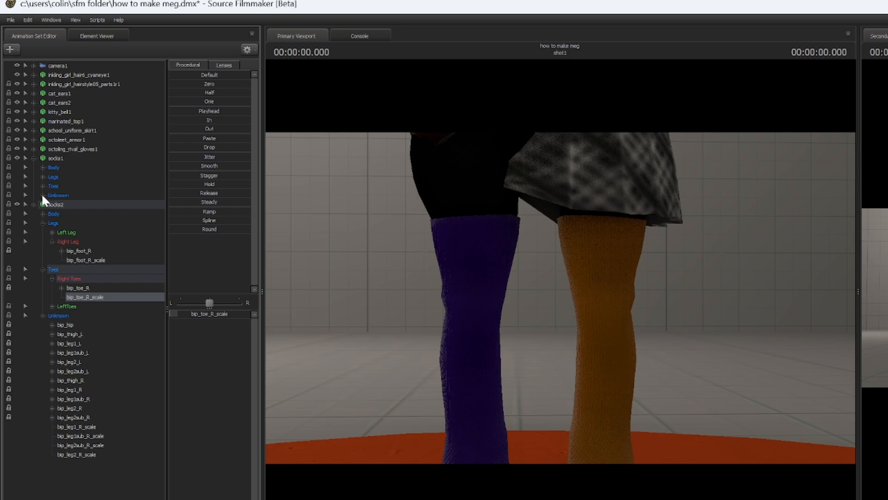
pyautogui.click(41, 194)
pyautogui.click(90, 214)
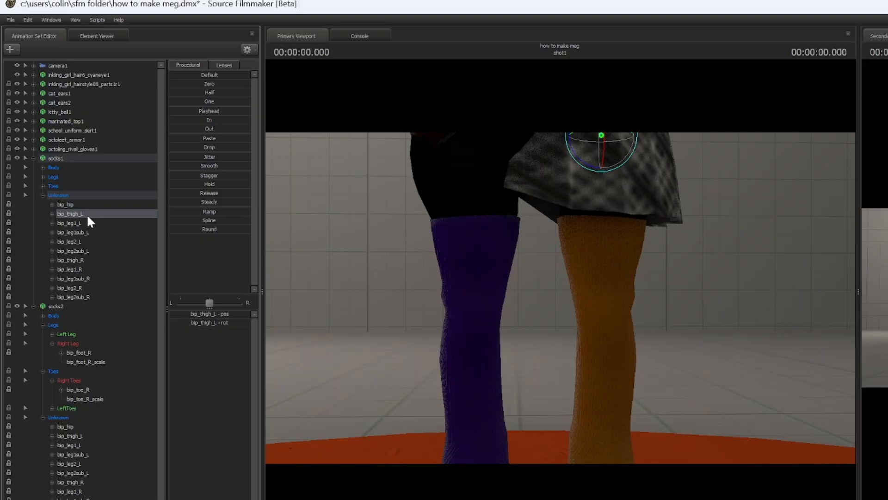
pyautogui.moveTo(87, 214); pyautogui.dragTo(85, 237)
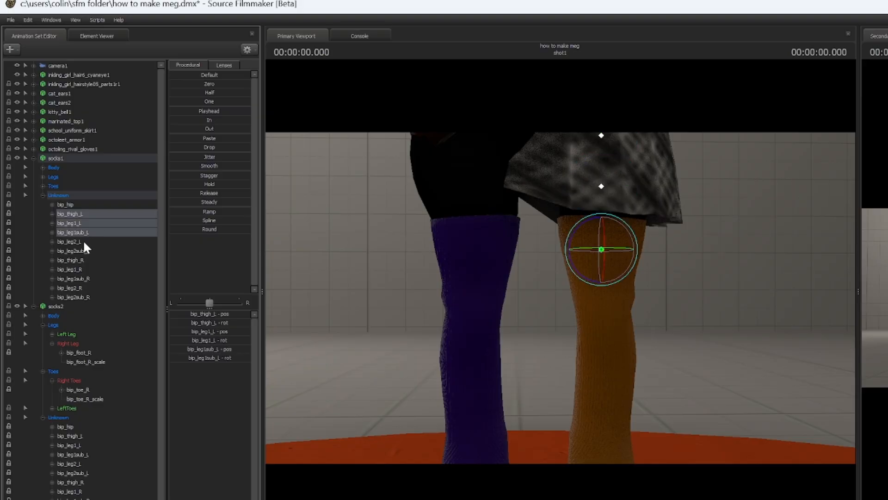
pyautogui.rightClick(105, 238)
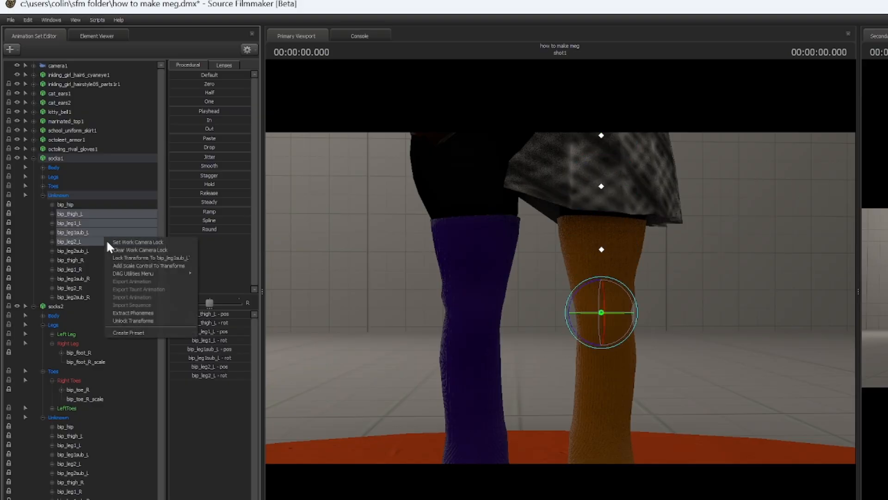
pyautogui.click(158, 262)
# Reduce the four new left-leg scale controls of socks1 together and collapse the Unknown group.
pyautogui.moveTo(88, 333); pyautogui.dragTo(98, 309)
pyautogui.moveTo(217, 314); pyautogui.dragTo(180, 342)
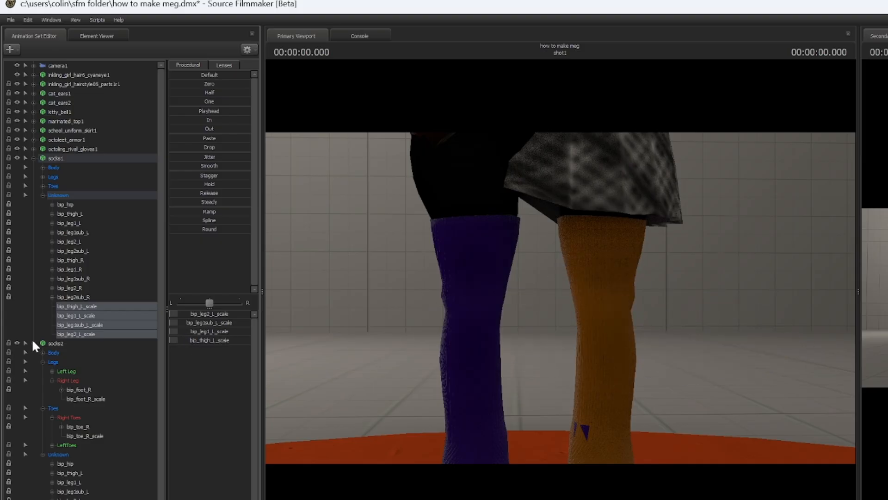
pyautogui.click(41, 195)
# Add a scale control to bip_toe_L in the LeftToes group of socks1.
pyautogui.click(42, 186)
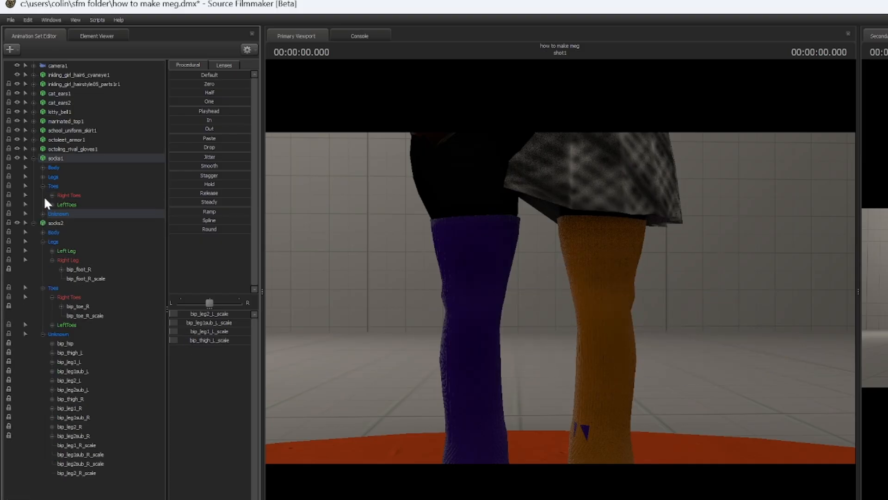
pyautogui.click(51, 204)
pyautogui.click(76, 214)
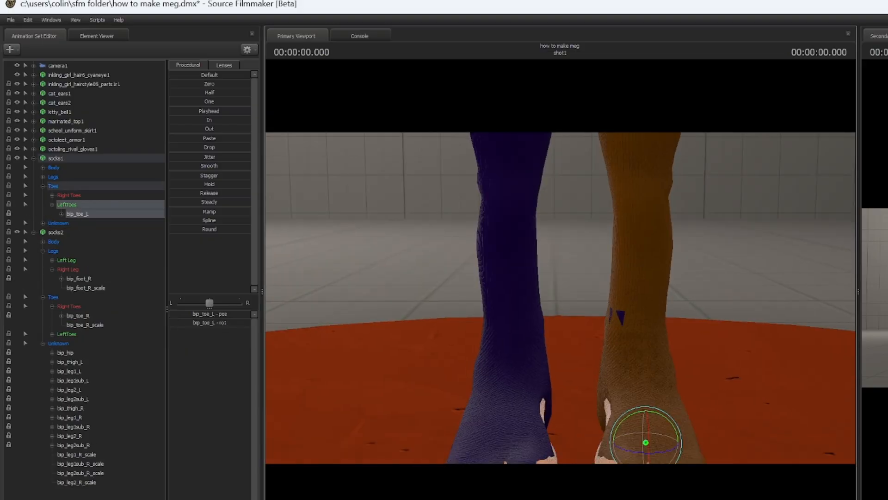
pyautogui.press('f')
pyautogui.rightClick(118, 223)
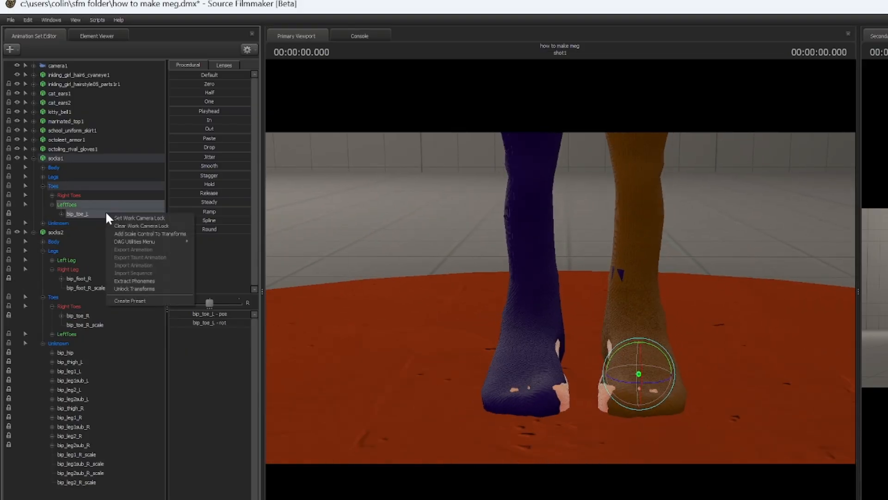
pyautogui.click(183, 240)
# Try enlarging bip_toe_L_scale of socks1, undo the change and collapse the Toes group.
pyautogui.moveTo(197, 314); pyautogui.dragTo(207, 314)
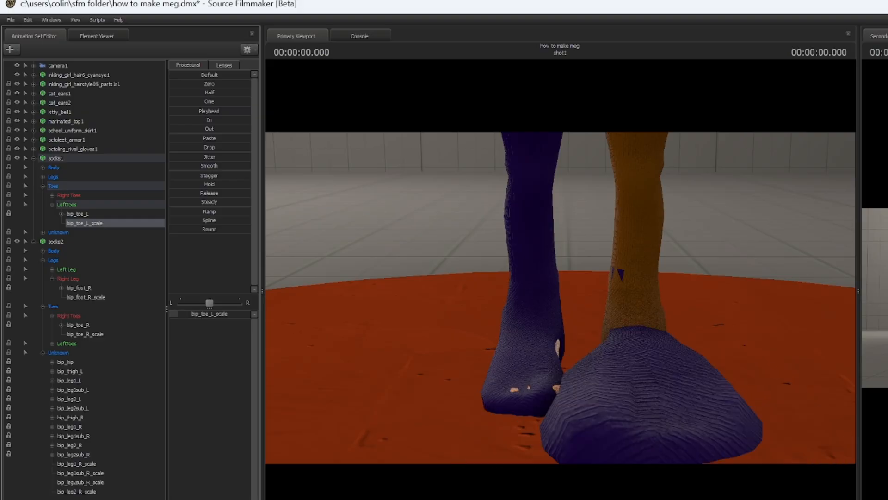
pyautogui.hotkey('ctrl', 'z')
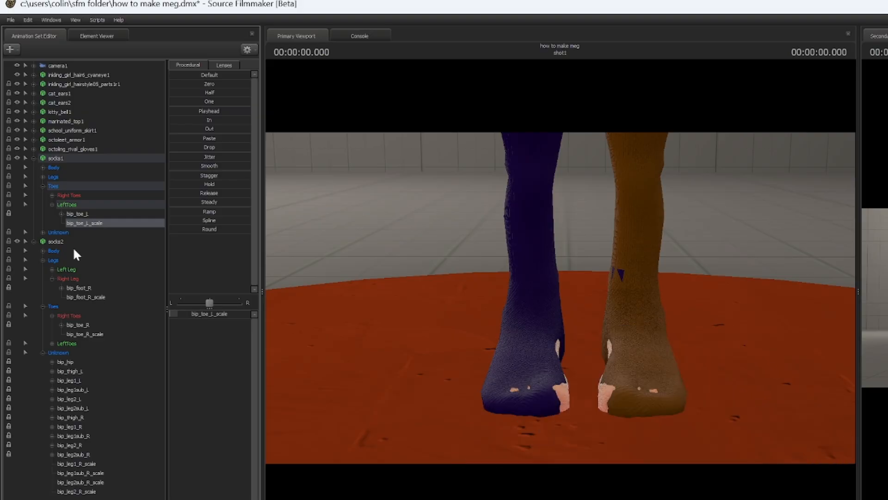
pyautogui.click(43, 185)
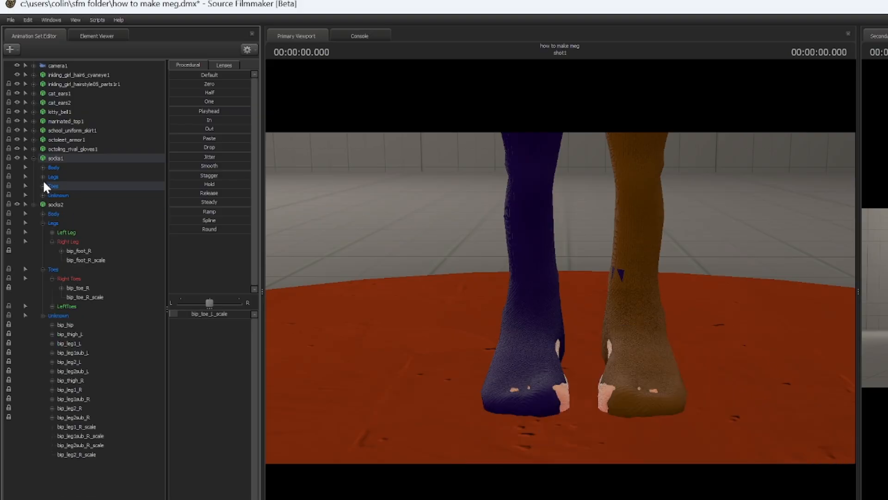
# Add a scale control to bip_foot_L in the Left Leg group of socks1.
pyautogui.click(43, 178)
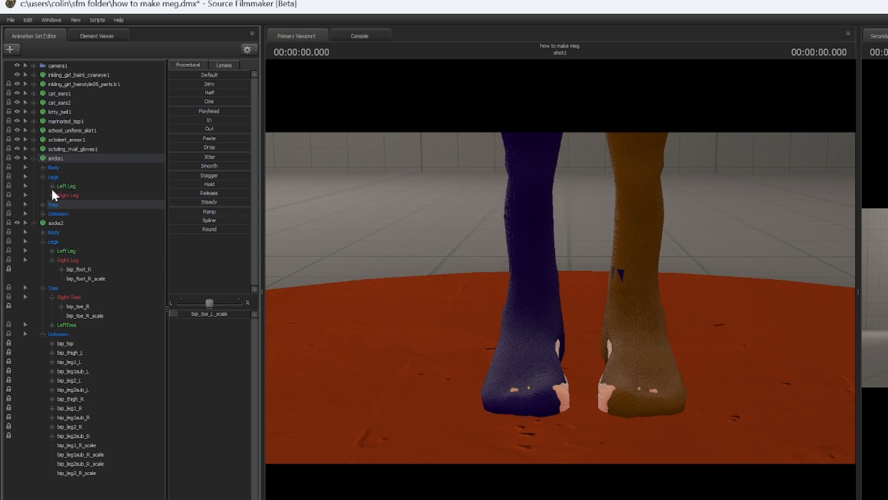
pyautogui.click(70, 195)
pyautogui.click(64, 186)
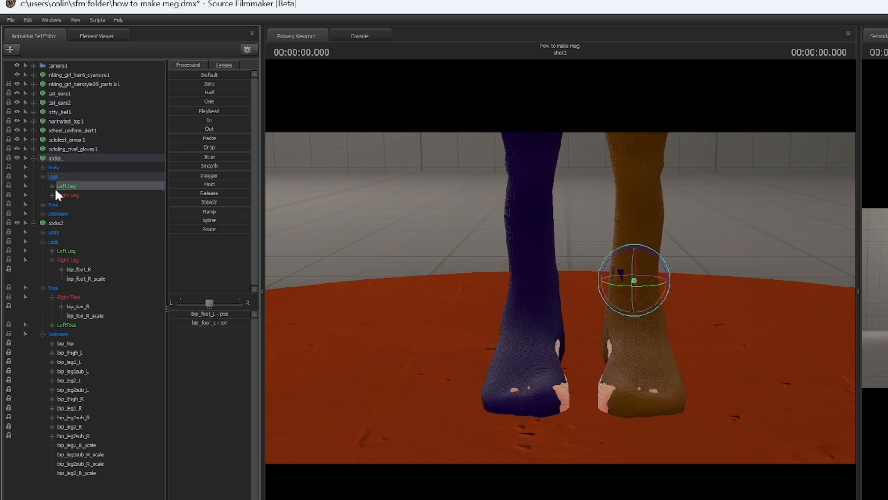
pyautogui.click(53, 186)
pyautogui.rightClick(75, 196)
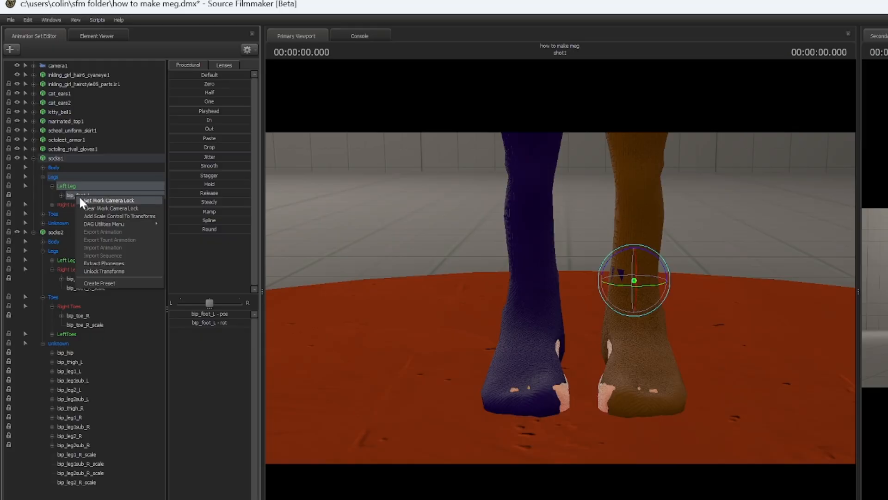
pyautogui.click(73, 192)
pyautogui.rightClick(73, 193)
pyautogui.click(115, 214)
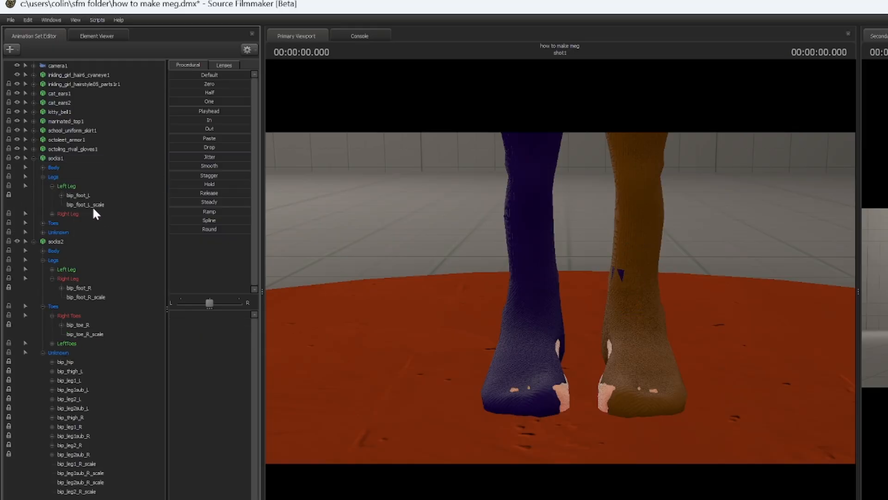
# Reduce bip_foot_L_scale of socks1, check the legs and collapse both sock animation sets.
pyautogui.click(93, 206)
pyautogui.moveTo(184, 313)
pyautogui.mouseDown()
pyautogui.moveTo(192, 313)
pyautogui.moveTo(182, 312)
pyautogui.mouseUp()
pyautogui.moveTo(351, 292); pyautogui.dragTo(363, 288)
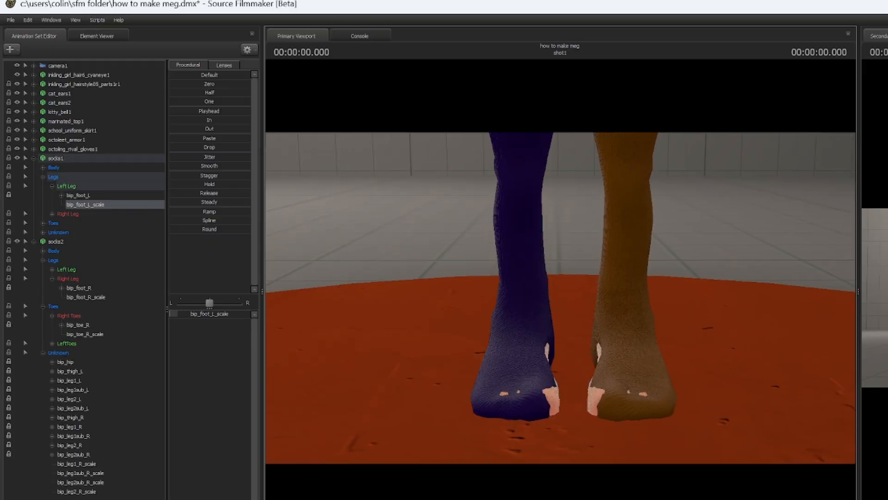
pyautogui.press('s')
pyautogui.moveTo(465, 294)
pyautogui.mouseDown()
pyautogui.moveTo(468, 273)
pyautogui.moveTo(465, 294)
pyautogui.mouseUp()
pyautogui.press('w')
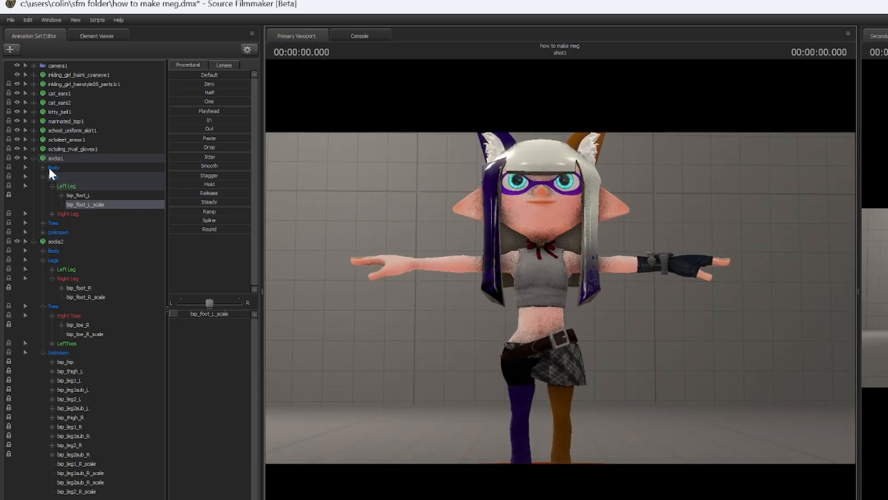
pyautogui.click(34, 158)
pyautogui.click(34, 167)
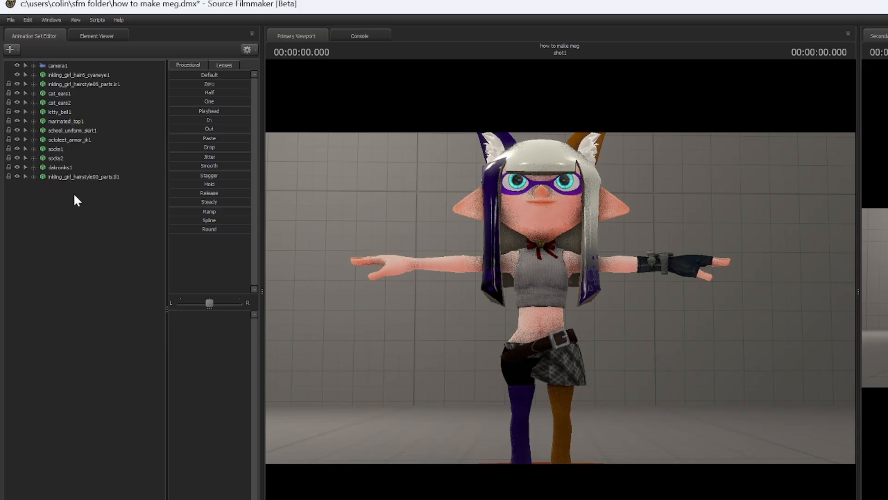
# Copy the dakroniks1 shoes from the other Meg animation set list despite the locked controls, and paste them into this session.
pyautogui.rightClick(79, 168)
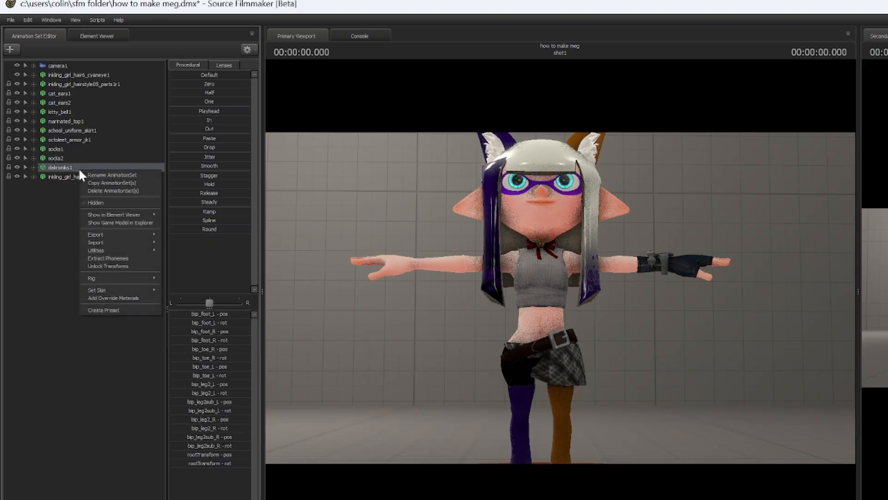
pyautogui.click(106, 180)
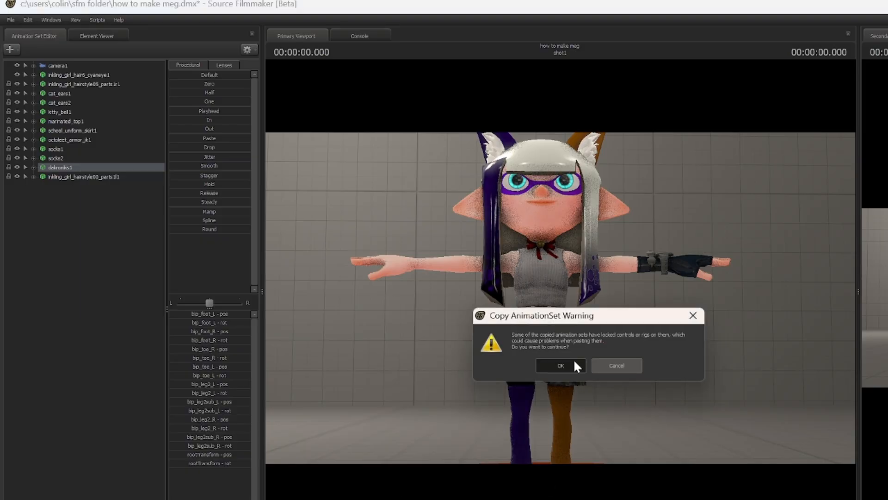
pyautogui.click(562, 365)
pyautogui.rightClick(76, 301)
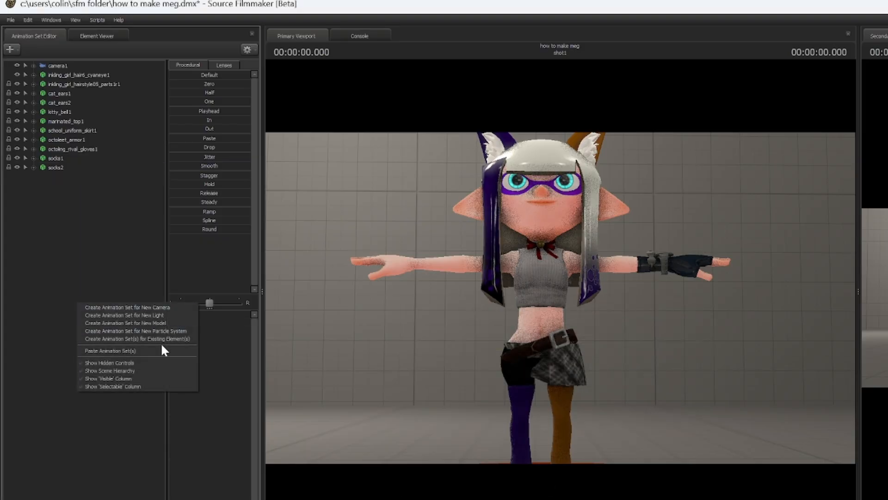
pyautogui.click(155, 348)
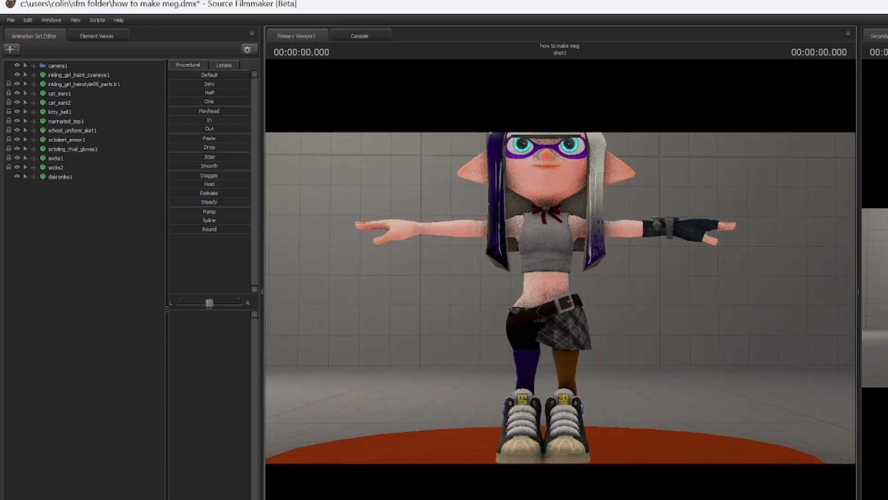
pyautogui.moveTo(560, 296)
pyautogui.mouseDown()
pyautogui.moveTo(537, 370)
pyautogui.moveTo(558, 342)
pyautogui.moveTo(597, 384)
pyautogui.moveTo(560, 298)
pyautogui.mouseUp()
pyautogui.press('w')
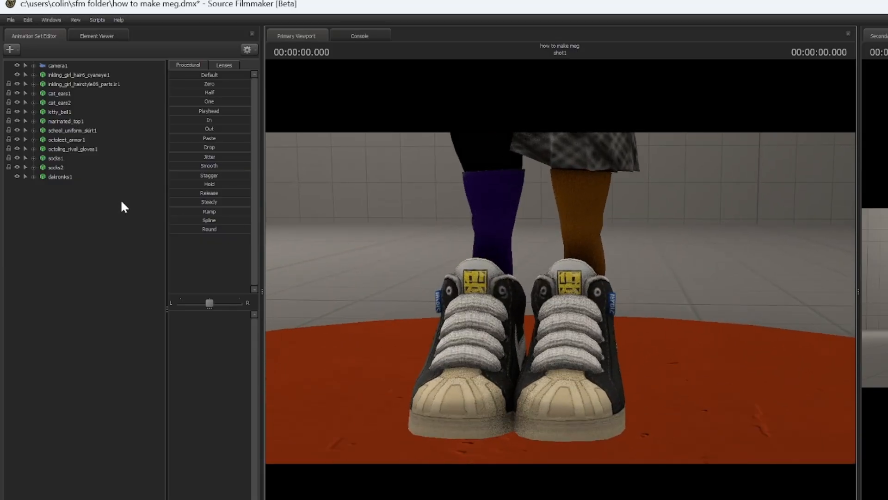
pyautogui.click(82, 179)
pyautogui.rightClick(82, 179)
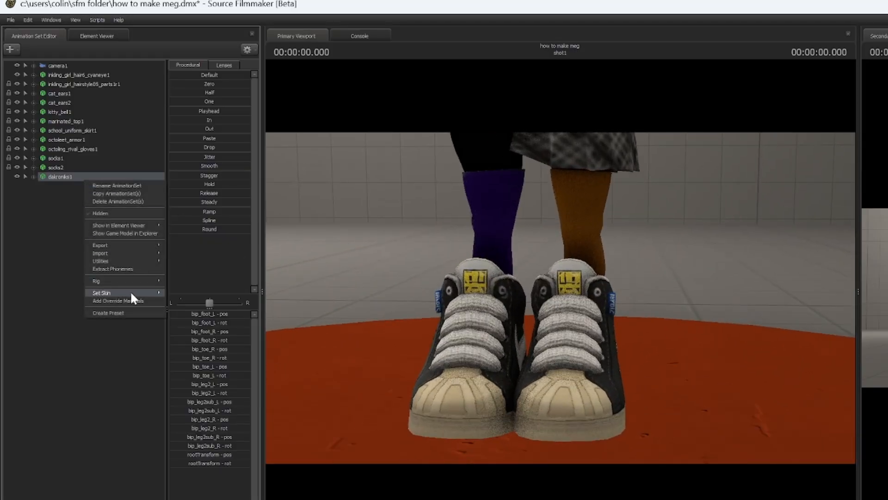
pyautogui.click(36, 249)
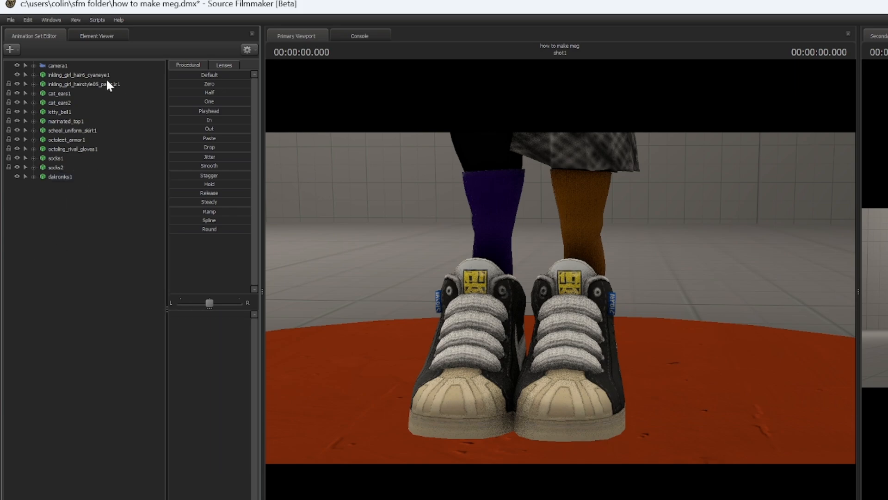
# Lock the dakroniks1 shoes to inkling_girl_hair6_cyaneye1 and zero their transforms so they fit the feet.
pyautogui.moveTo(92, 74); pyautogui.dragTo(68, 175)
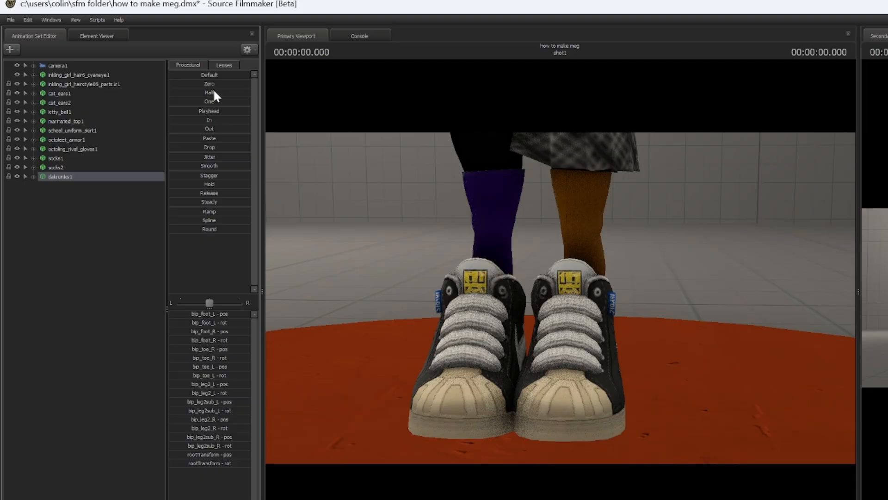
pyautogui.press('F4')
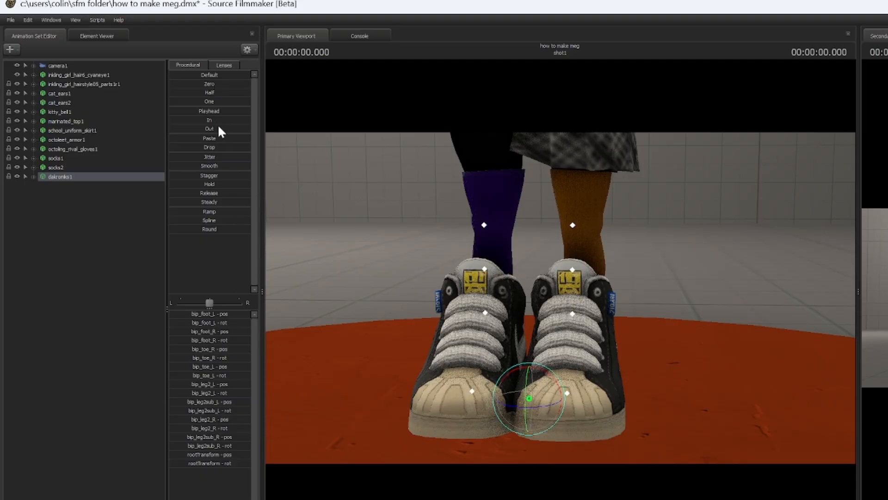
pyautogui.moveTo(206, 83); pyautogui.dragTo(251, 83)
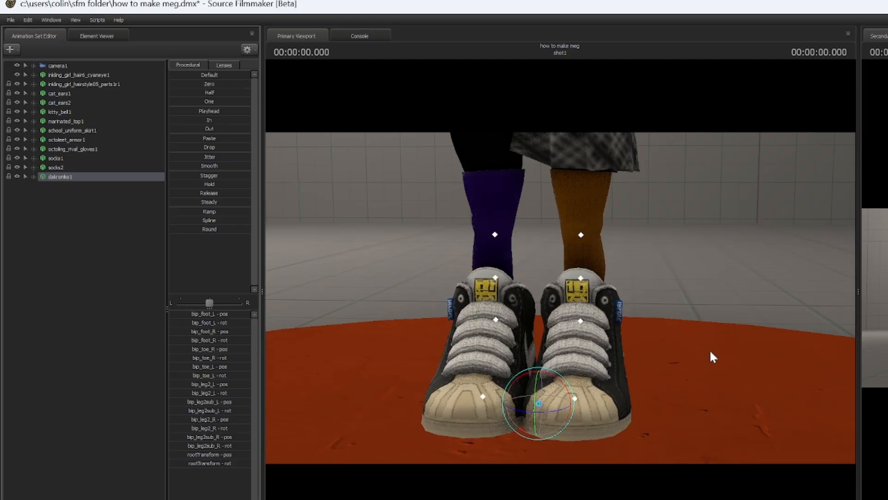
# Inspect the fitted shoes, skirt, top and hair on Meg from several angles.
pyautogui.moveTo(710, 349); pyautogui.dragTo(745, 326)
pyautogui.moveTo(561, 298)
pyautogui.mouseDown()
pyautogui.moveTo(560, 250)
pyautogui.moveTo(560, 299)
pyautogui.mouseUp()
pyautogui.press('w')
pyautogui.press('s')
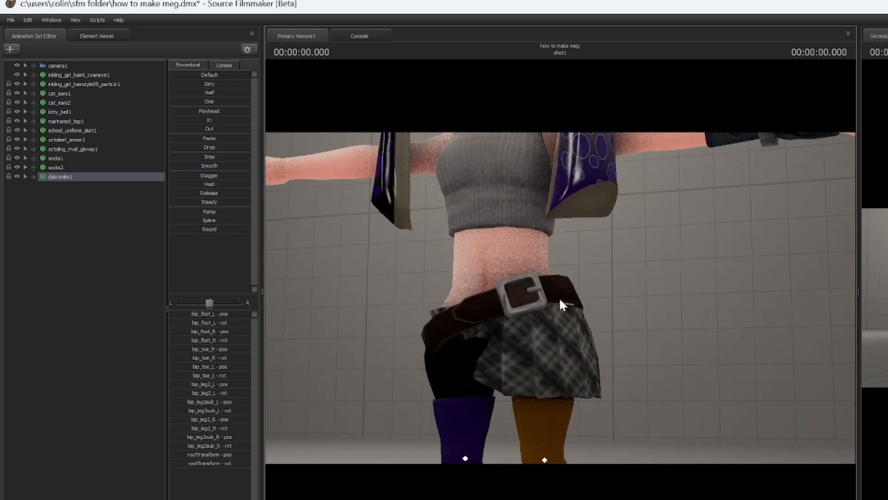
pyautogui.moveTo(719, 407); pyautogui.dragTo(735, 301)
pyautogui.press('w')
pyautogui.moveTo(561, 259); pyautogui.dragTo(564, 300)
pyautogui.press('s')
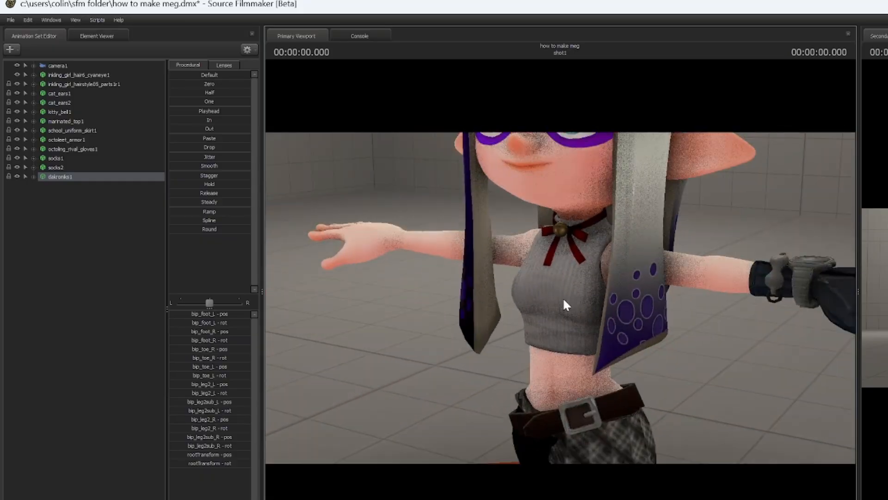
# Create an animation set for the inkling_girl_hairstyle00_parts1l hair model, filtering models by "splatoon girl", and focus on it.
pyautogui.rightClick(76, 234)
pyautogui.click(166, 253)
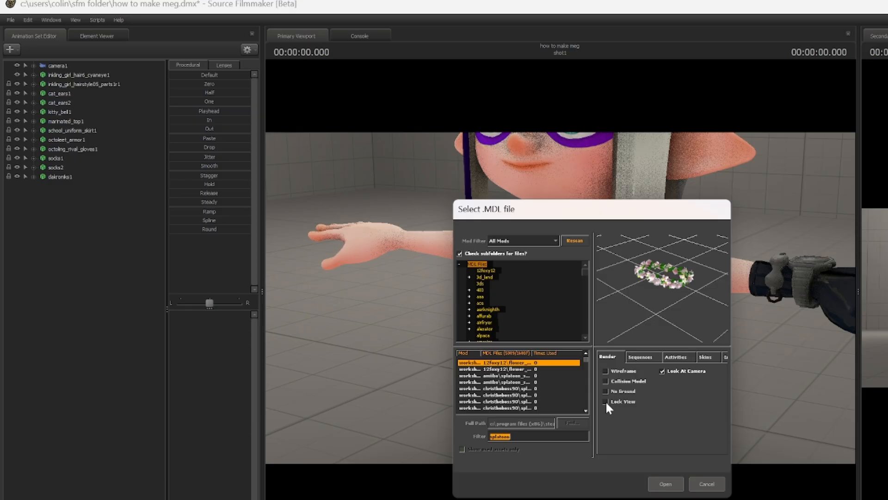
pyautogui.click(567, 437)
pyautogui.write('girl')
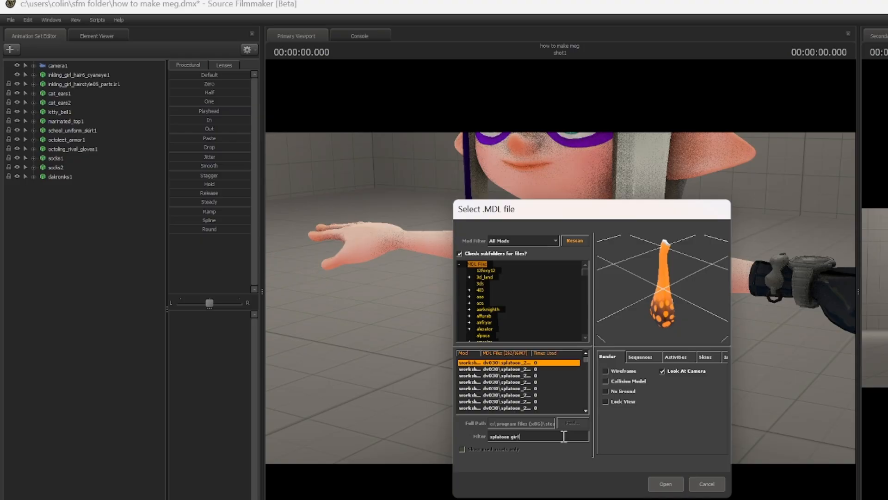
pyautogui.click(680, 485)
pyautogui.click(104, 188)
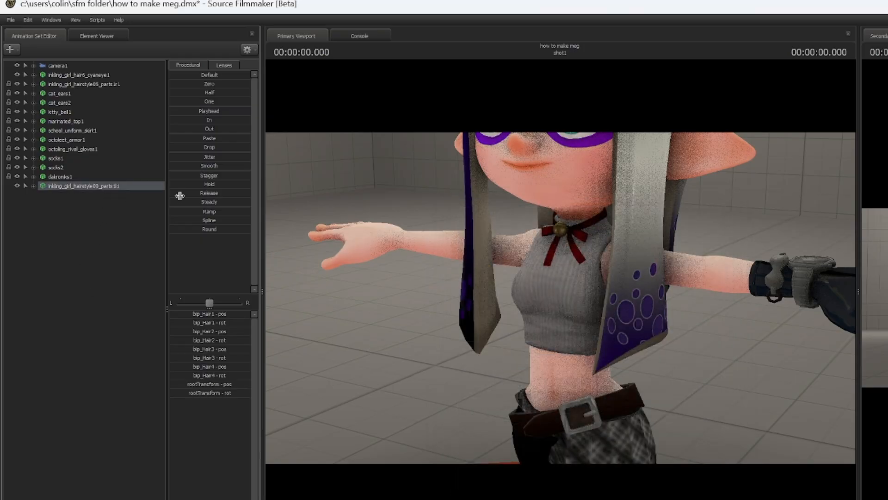
pyautogui.press('f')
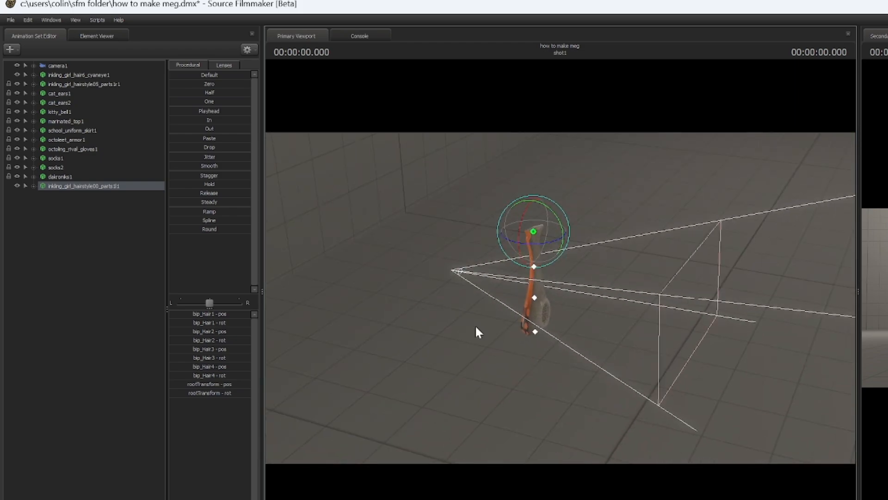
# Move the inkling_girl_hairstyle00_parts1l1 hair piece across the floor to just behind Meg's waist.
pyautogui.press('w')
pyautogui.moveTo(573, 239); pyautogui.dragTo(885, 292)
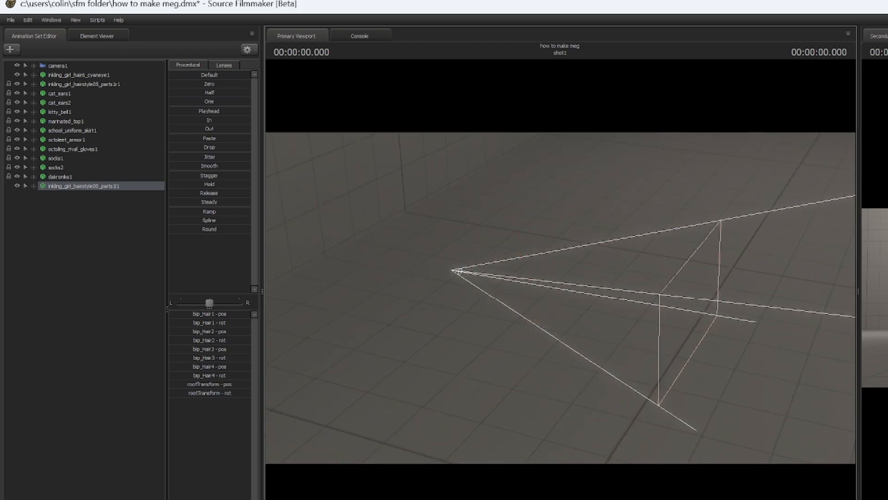
pyautogui.moveTo(559, 298); pyautogui.dragTo(708, 294)
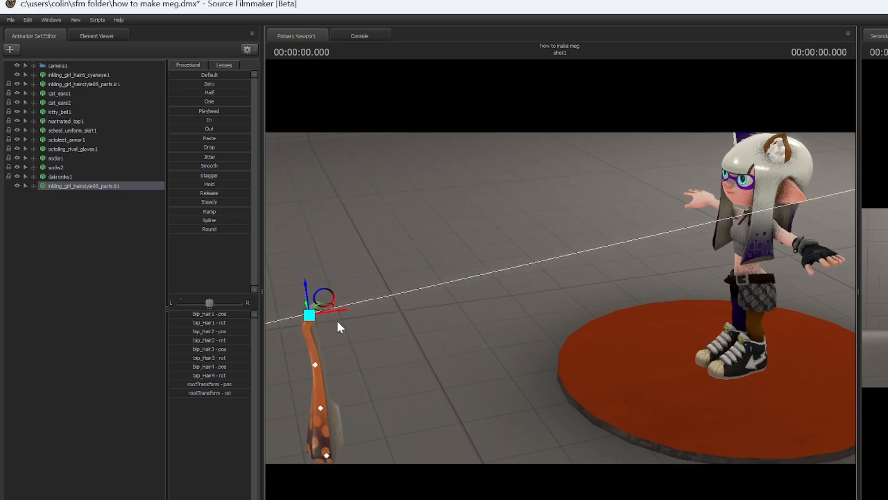
pyautogui.moveTo(346, 309); pyautogui.dragTo(828, 273)
pyautogui.moveTo(772, 299); pyautogui.dragTo(851, 296)
pyautogui.press('w')
pyautogui.moveTo(560, 295); pyautogui.dragTo(430, 292)
pyautogui.press('s')
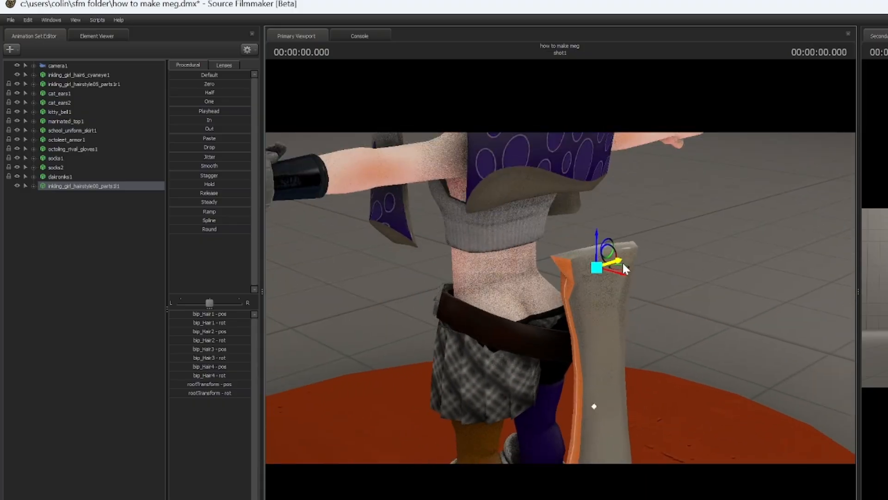
pyautogui.moveTo(599, 248); pyautogui.dragTo(598, 259)
# Rotate the hair piece so it extends backwards like a tail, and raise its base to Meg's bare lower back.
pyautogui.click(393, 499)
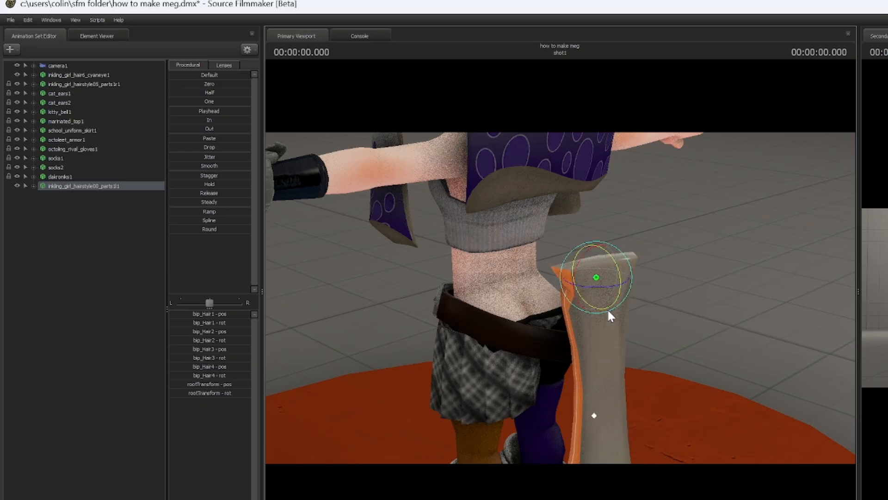
pyautogui.moveTo(600, 295); pyautogui.dragTo(618, 198)
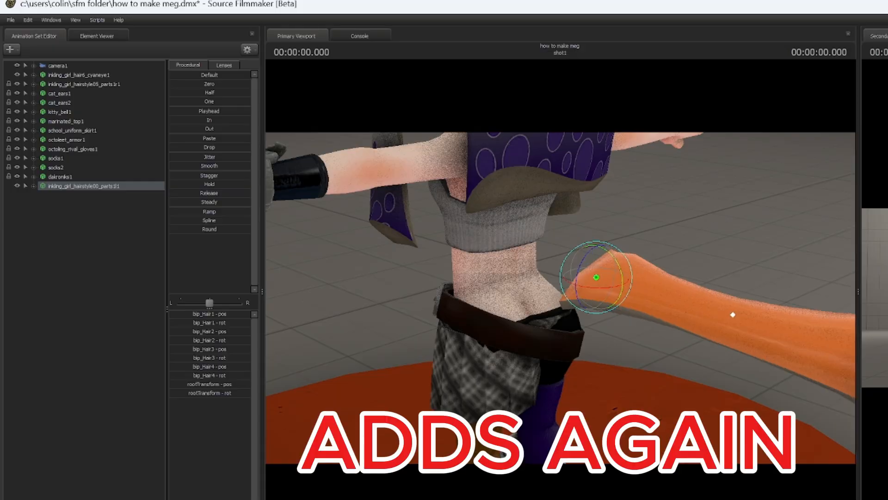
pyautogui.press('w')
pyautogui.moveTo(561, 297); pyautogui.dragTo(507, 232)
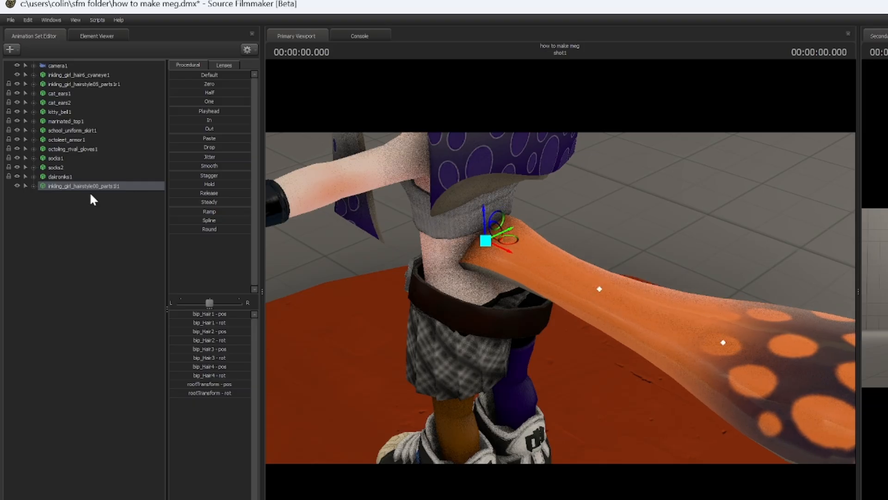
# Add a scale control to the hair piece's rootTransform and shrink the piece to tail size.
pyautogui.click(34, 186)
pyautogui.click(62, 194)
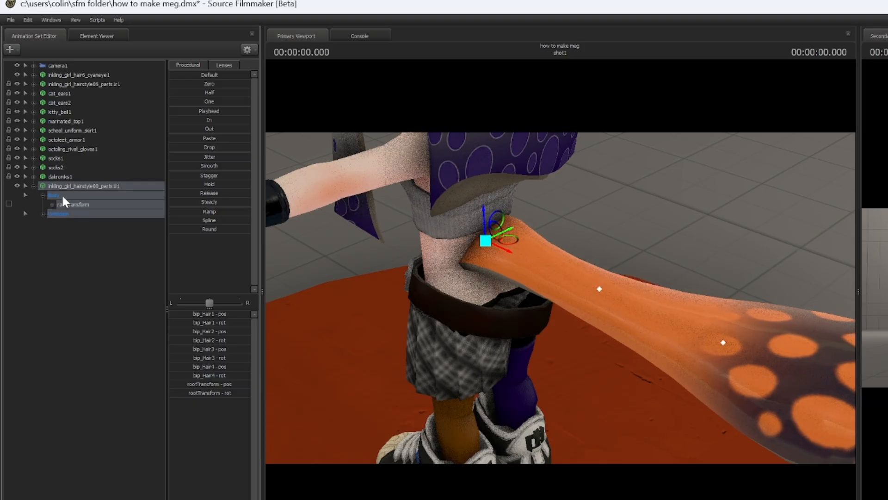
pyautogui.rightClick(86, 205)
pyautogui.click(139, 227)
pyautogui.click(106, 216)
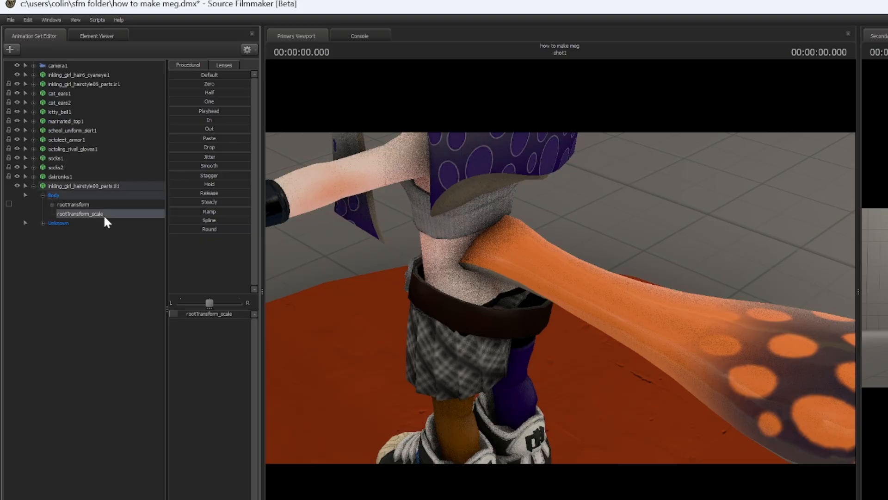
pyautogui.moveTo(193, 312); pyautogui.dragTo(199, 315)
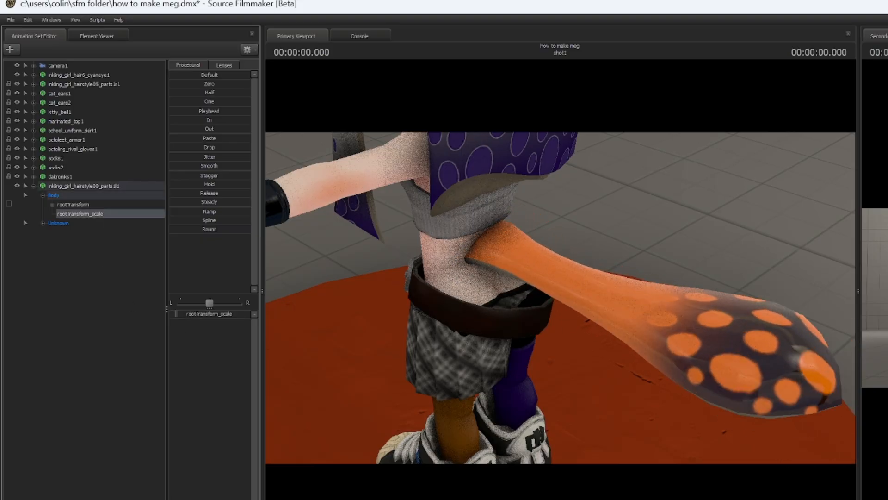
pyautogui.doubleClick(217, 314)
pyautogui.press('BackSpace')
pyautogui.press('BackSpace')
pyautogui.press('Return')
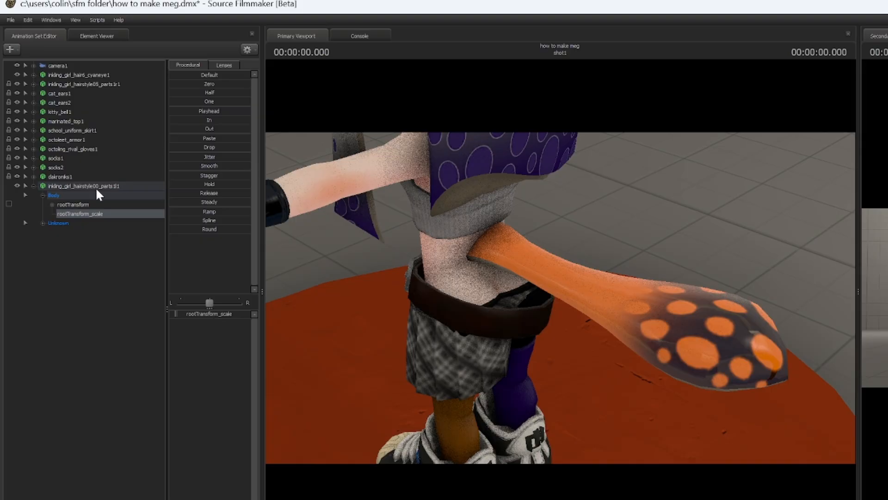
# Reposition and rotate the hair piece's rootTransform so the tail's base sits centred in Meg's lower back.
pyautogui.click(113, 205)
pyautogui.moveTo(484, 232); pyautogui.dragTo(509, 271)
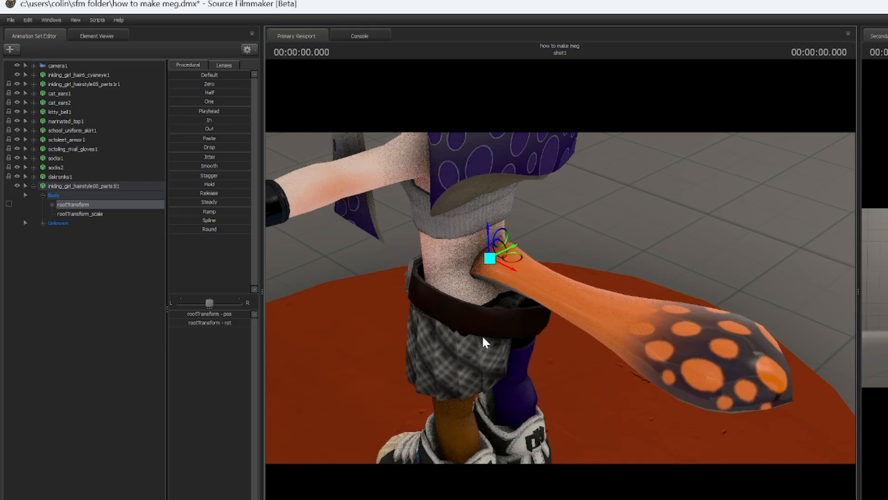
pyautogui.press('w')
pyautogui.moveTo(484, 340); pyautogui.dragTo(502, 345)
pyautogui.press('s')
pyautogui.moveTo(561, 298)
pyautogui.mouseDown()
pyautogui.moveTo(571, 310)
pyautogui.moveTo(550, 305)
pyautogui.mouseUp()
pyautogui.press('w')
pyautogui.press('d')
pyautogui.press('e')
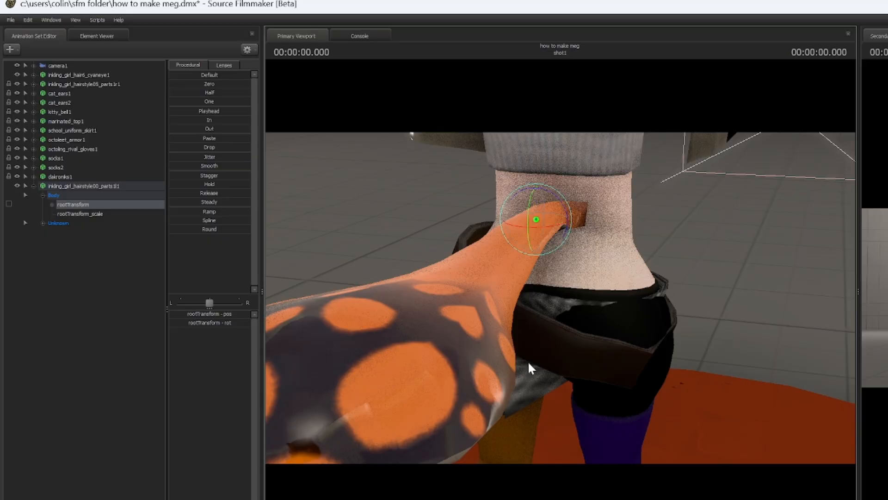
pyautogui.moveTo(565, 238); pyautogui.dragTo(559, 300)
pyautogui.press('s')
pyautogui.press('w')
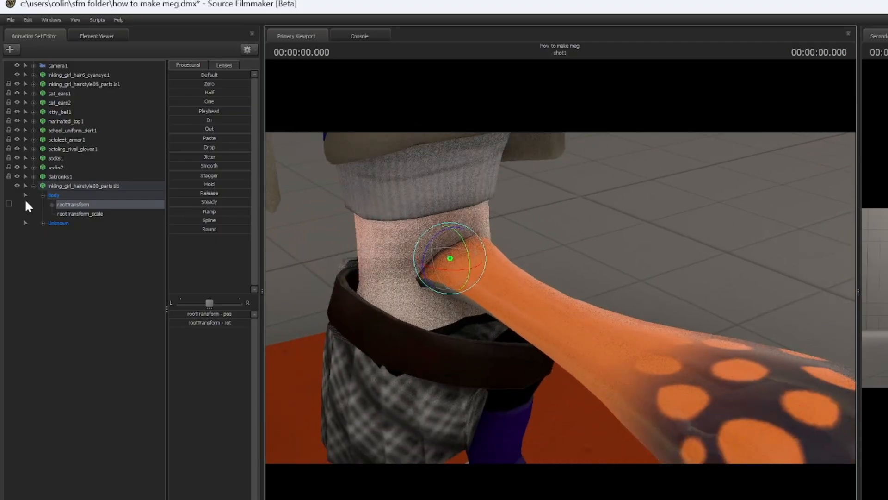
# Add override materials to the inkling_girl_hairstyle00_parts1l1 hair piece.
pyautogui.click(32, 186)
pyautogui.rightClick(96, 184)
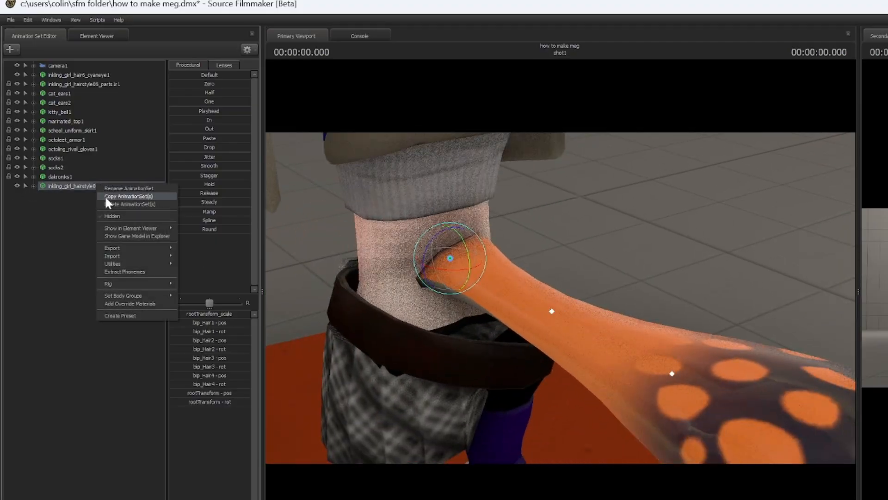
pyautogui.click(165, 301)
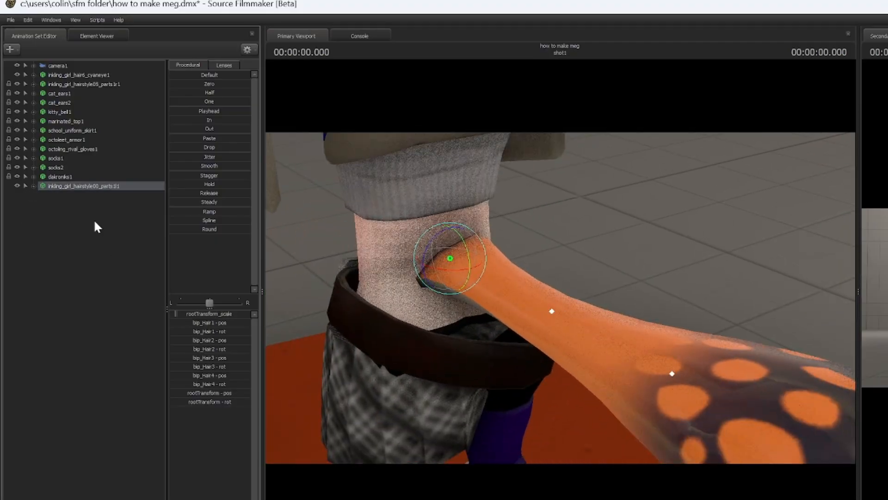
# Enable the additive and spot body groups on the inkling_girl_hairstyle00_parts1l1 hair piece.
pyautogui.rightClick(91, 187)
pyautogui.moveTo(160, 298)
pyautogui.moveTo(193, 310)
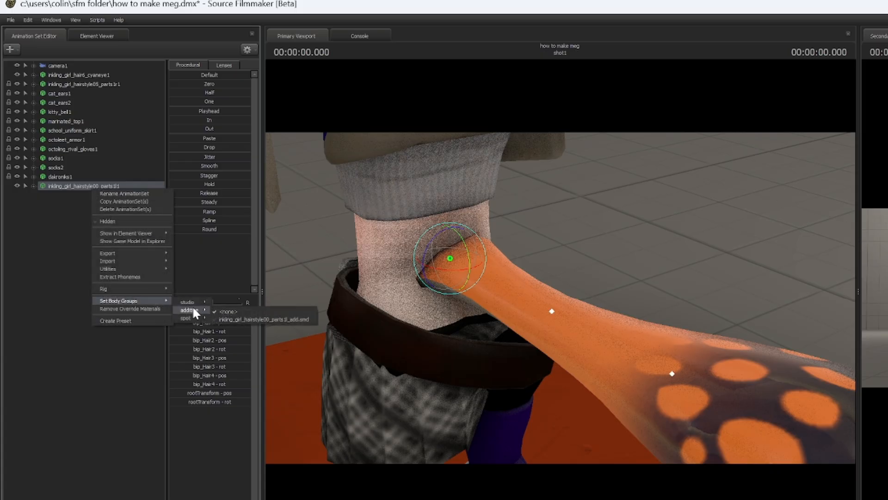
pyautogui.click(234, 317)
pyautogui.rightClick(100, 192)
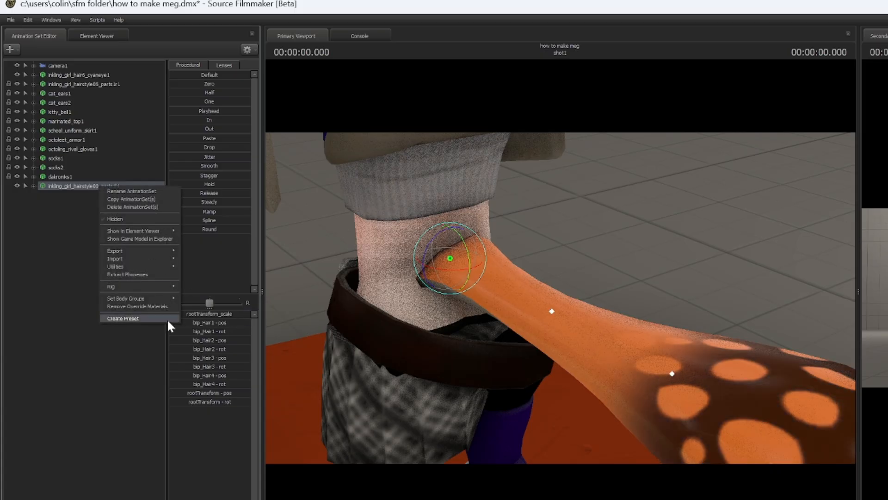
pyautogui.moveTo(159, 297)
pyautogui.moveTo(204, 315)
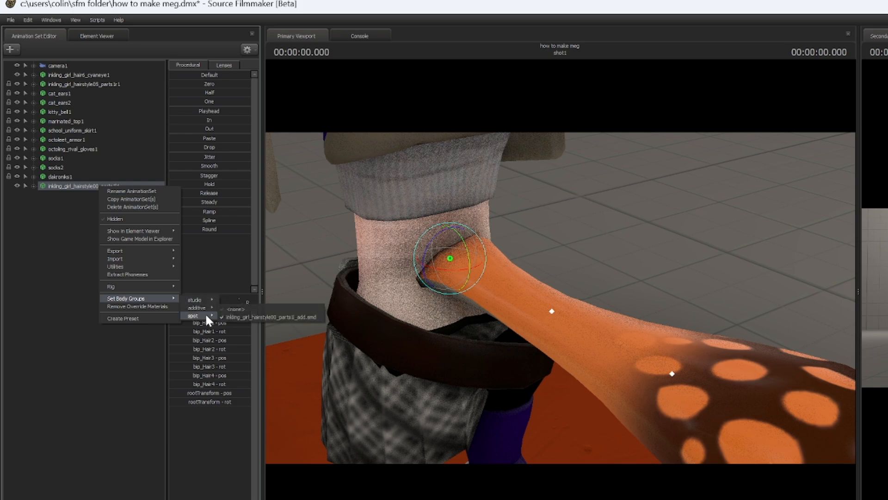
pyautogui.click(237, 324)
# Show the hair piece's game model in the Element Viewer and set the inkling_girl_hairstyle00 material's $colortint_base to white.
pyautogui.rightClick(117, 189)
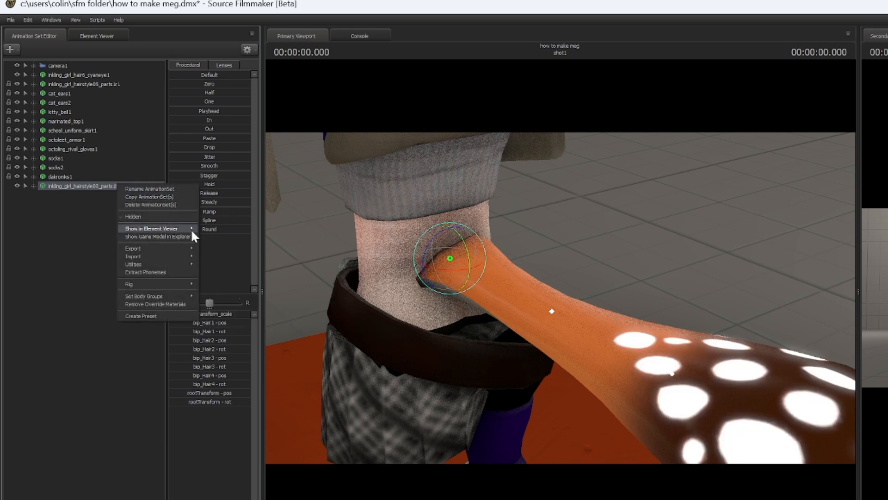
pyautogui.moveTo(194, 234)
pyautogui.click(246, 238)
pyautogui.click(18, 235)
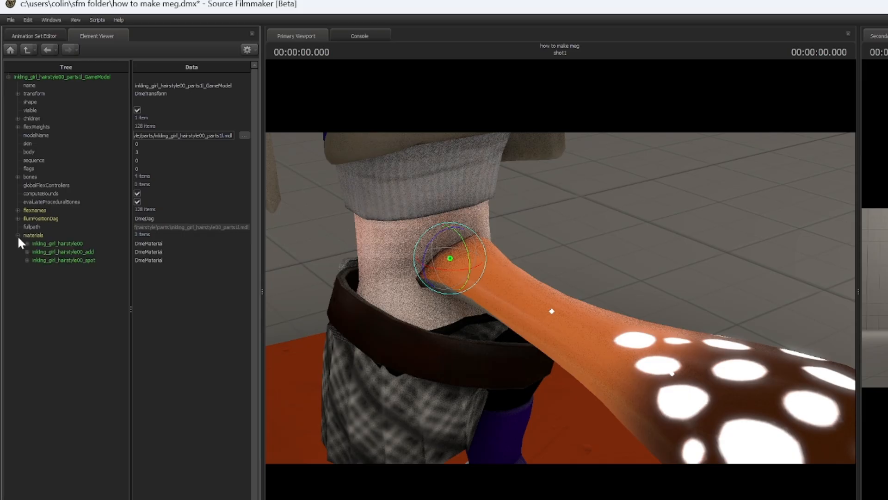
pyautogui.click(27, 244)
pyautogui.click(143, 269)
pyautogui.click(144, 270)
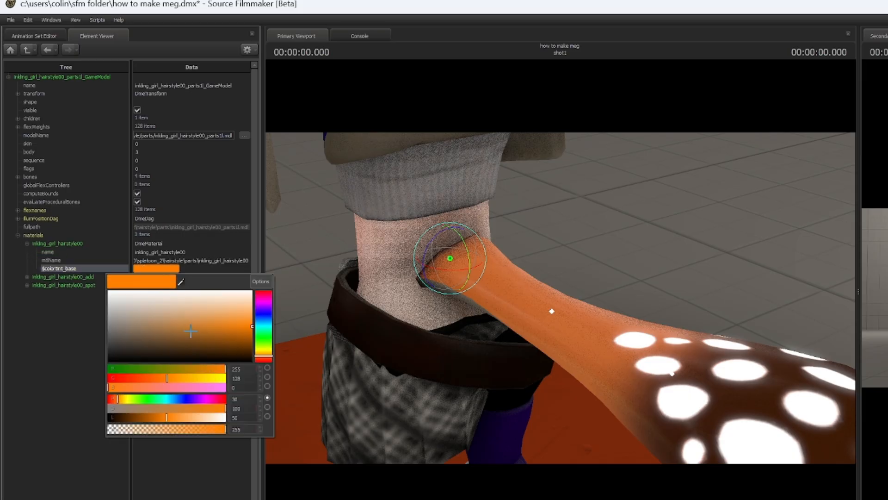
pyautogui.click(115, 292)
# Disable lighting in the primary viewport and turn off ambient occlusion in the progressive refinement settings.
pyautogui.moveTo(561, 292); pyautogui.dragTo(561, 298)
pyautogui.rightClick(565, 320)
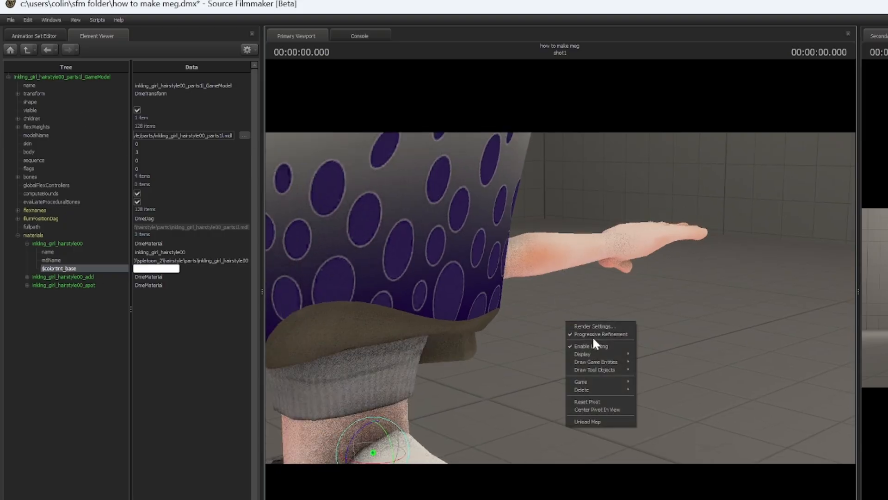
pyautogui.click(602, 346)
pyautogui.rightClick(611, 340)
pyautogui.moveTo(652, 375)
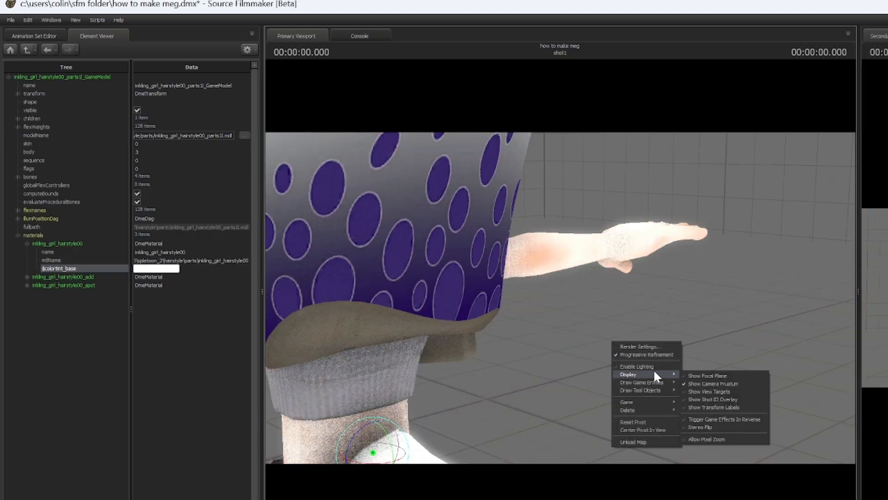
pyautogui.click(645, 345)
pyautogui.click(516, 363)
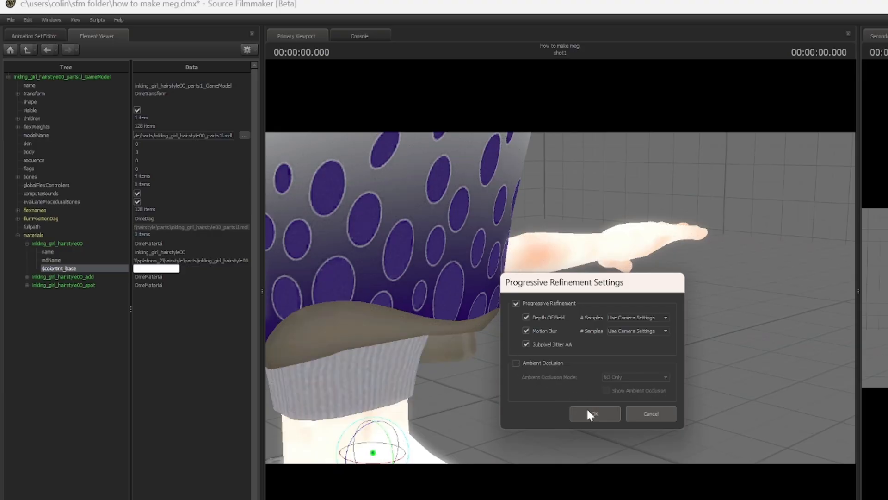
pyautogui.click(587, 410)
pyautogui.rightClick(614, 392)
pyautogui.moveTo(558, 297)
pyautogui.mouseDown()
pyautogui.moveTo(561, 304)
pyautogui.moveTo(556, 298)
pyautogui.mouseUp()
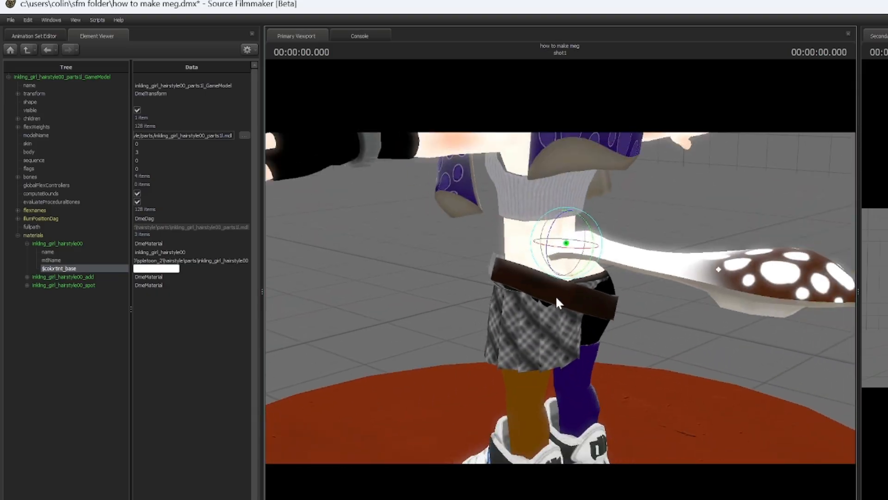
# Set the inkling_girl_hairstyle00_add material's $colortint_base to the colour sampled from Meg's orange sock.
pyautogui.click(27, 277)
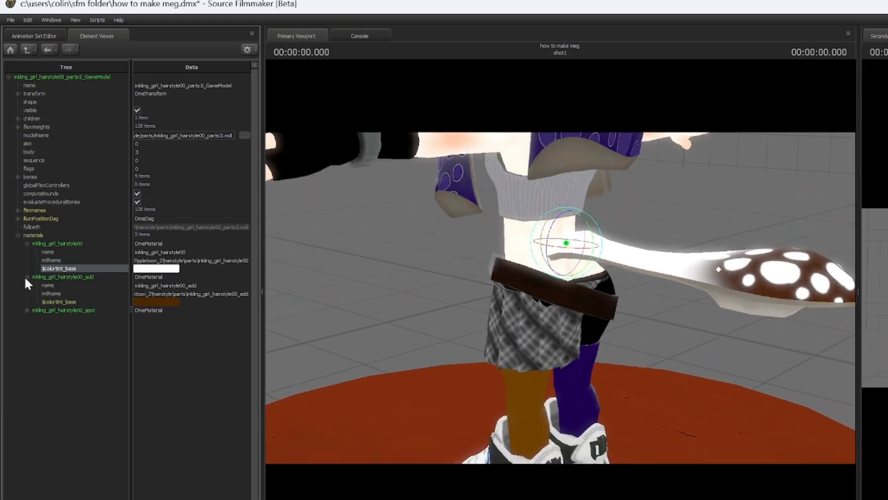
pyautogui.click(159, 302)
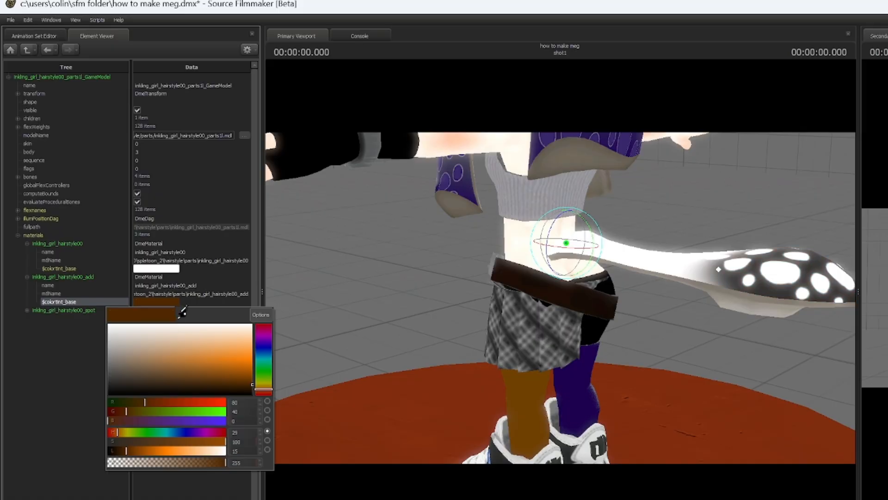
pyautogui.moveTo(181, 312); pyautogui.dragTo(524, 402)
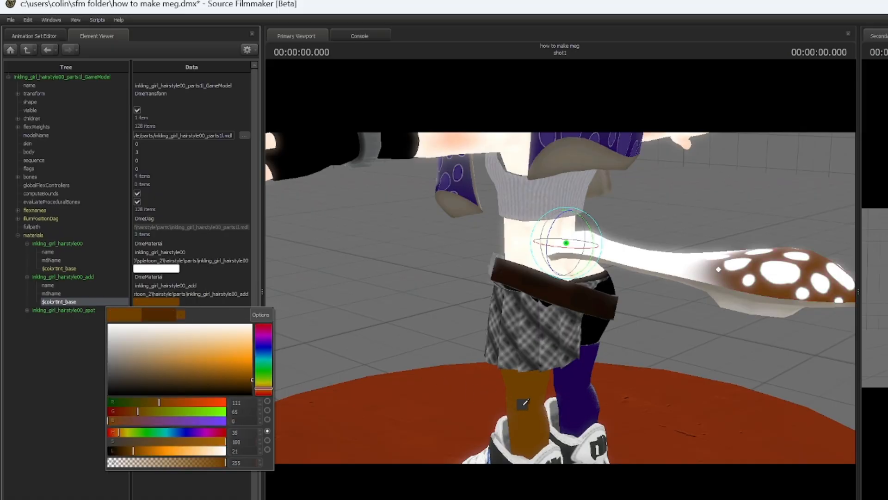
# Sample Meg's purple sock for the inkling_girl_hairstyle00_spot material's $colortint_base, then set its red to 44 and blue to 100.
pyautogui.click(26, 310)
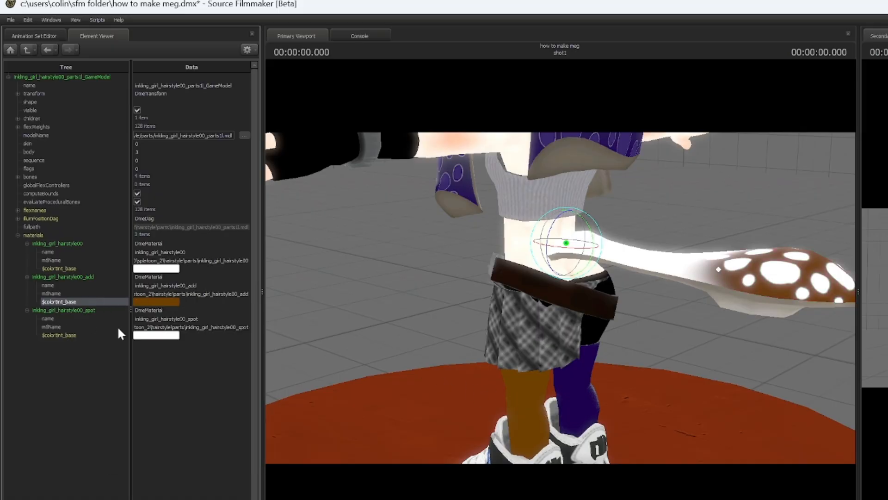
pyautogui.click(157, 335)
pyautogui.moveTo(182, 348); pyautogui.dragTo(579, 399)
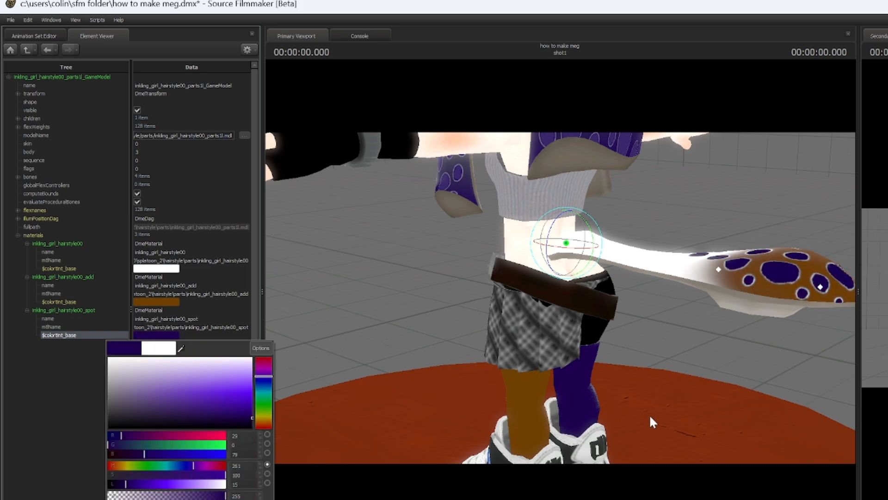
pyautogui.click(254, 436)
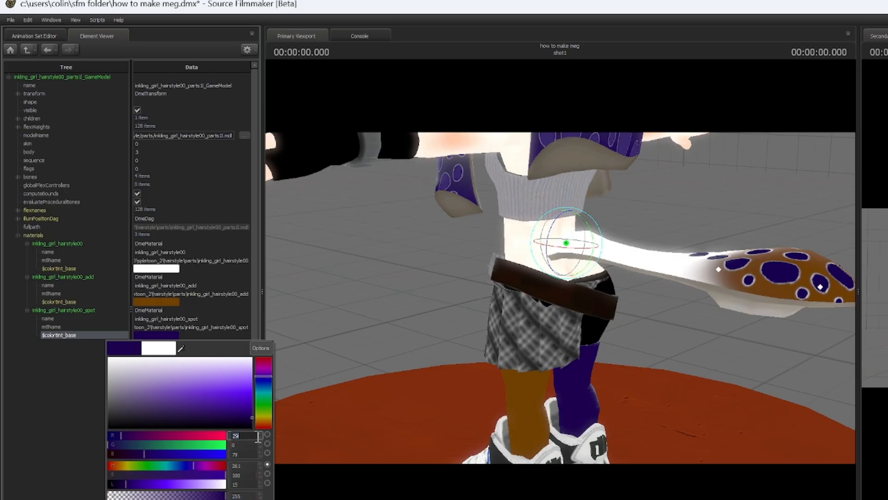
pyautogui.write('44')
pyautogui.click(254, 454)
pyautogui.write('100')
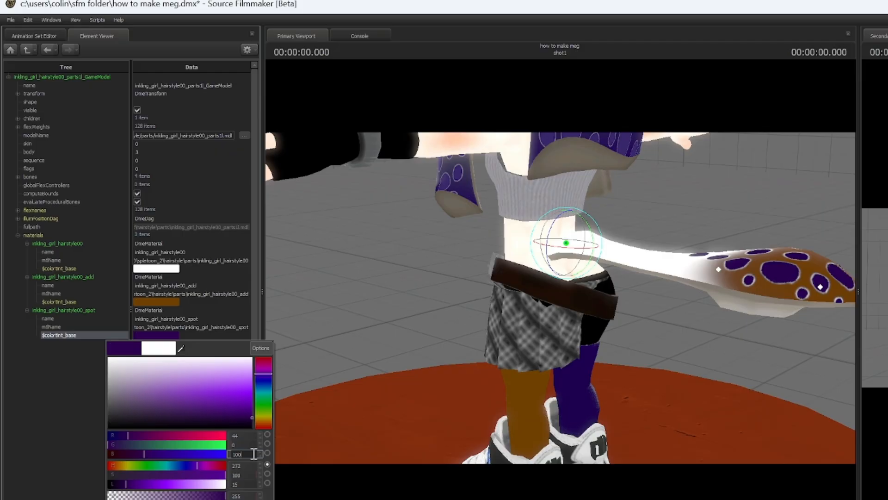
pyautogui.press('Return')
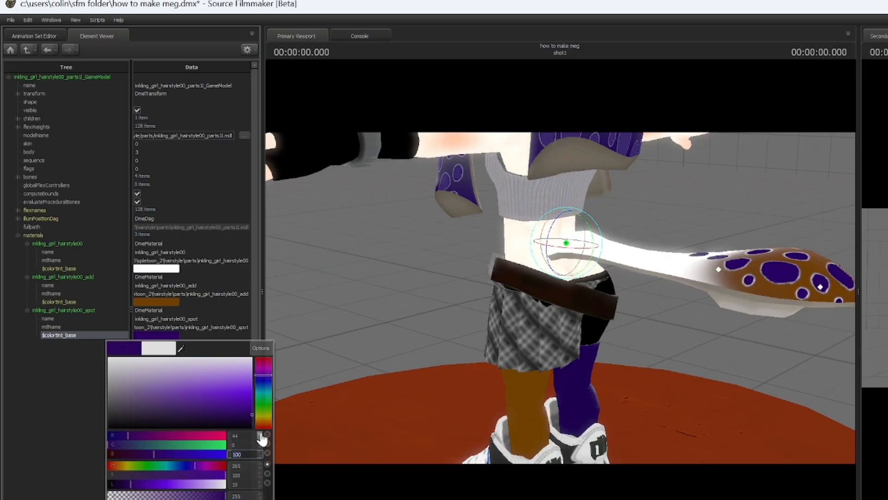
# Show the socks2 model in the Element Viewer and copy the $colortint_base colour of its socks material.
pyautogui.click(51, 37)
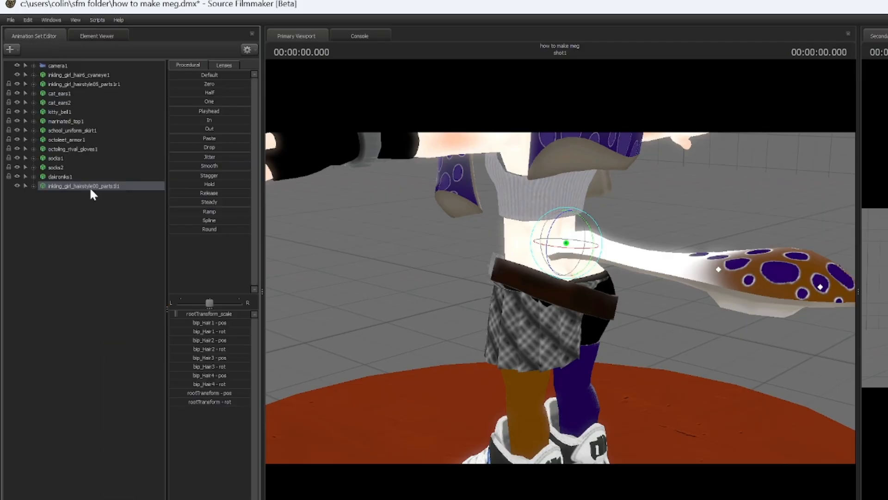
pyautogui.click(78, 176)
pyautogui.rightClick(76, 169)
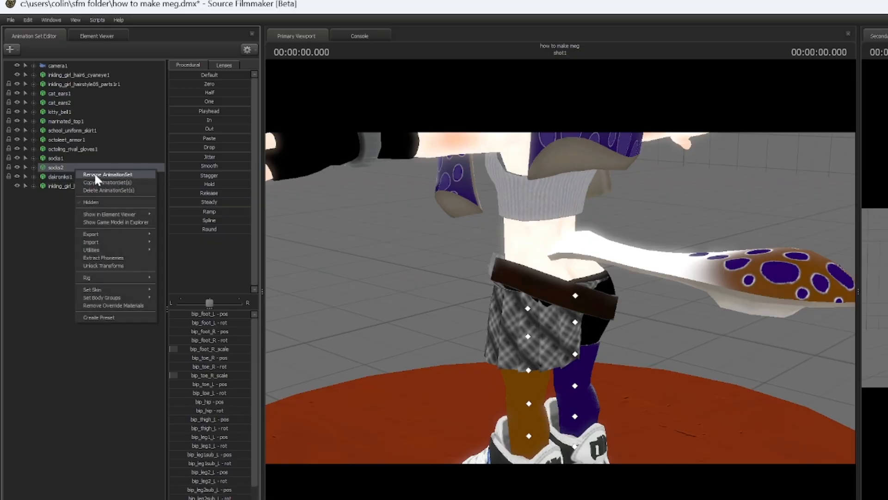
pyautogui.moveTo(147, 218)
pyautogui.click(172, 224)
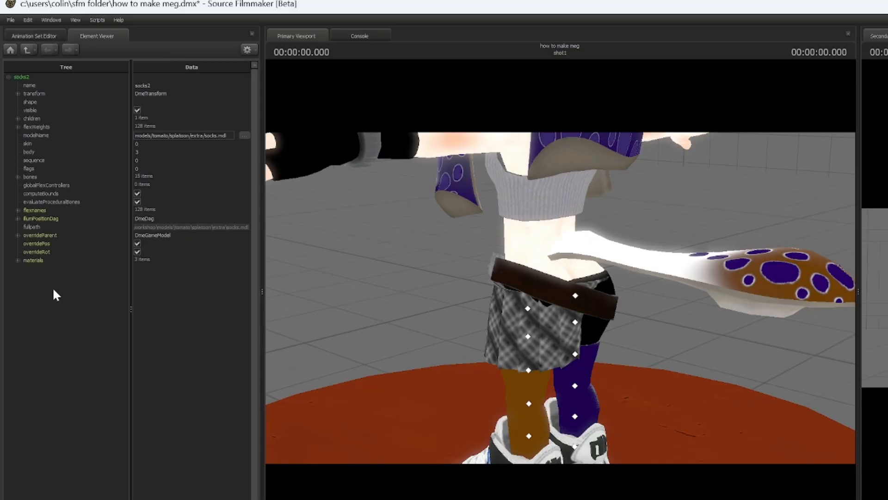
pyautogui.click(18, 261)
pyautogui.click(27, 268)
pyautogui.rightClick(144, 291)
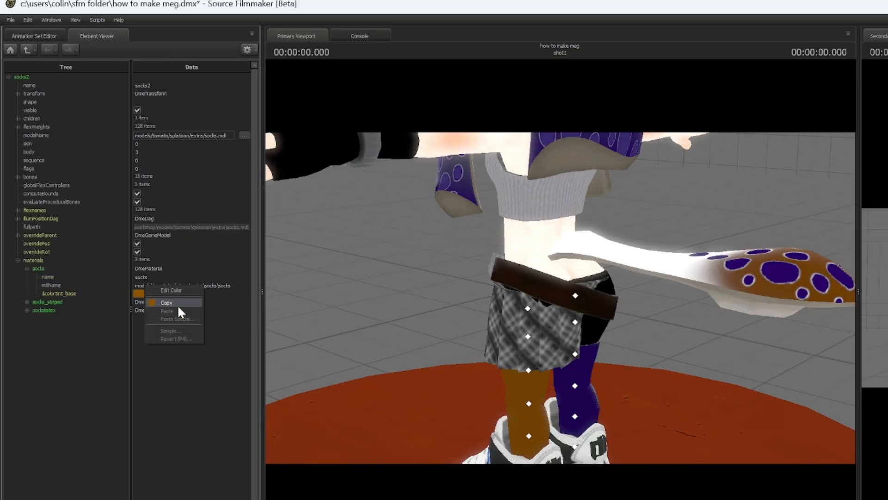
pyautogui.click(179, 304)
# Show the tail hair piece's model in the Element Viewer and paste the copied sock colour into the inkling_girl_hairstyle00_add material's $colortint_base.
pyautogui.click(46, 36)
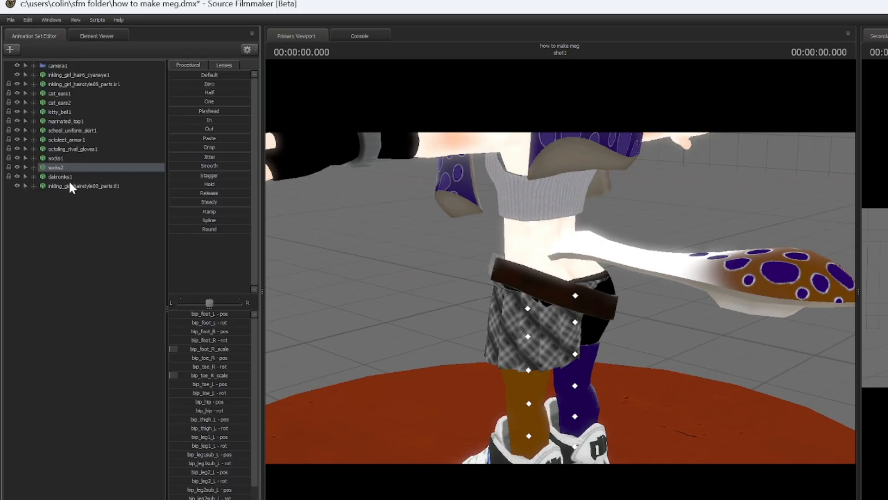
pyautogui.click(65, 186)
pyautogui.rightClick(66, 185)
pyautogui.moveTo(144, 231)
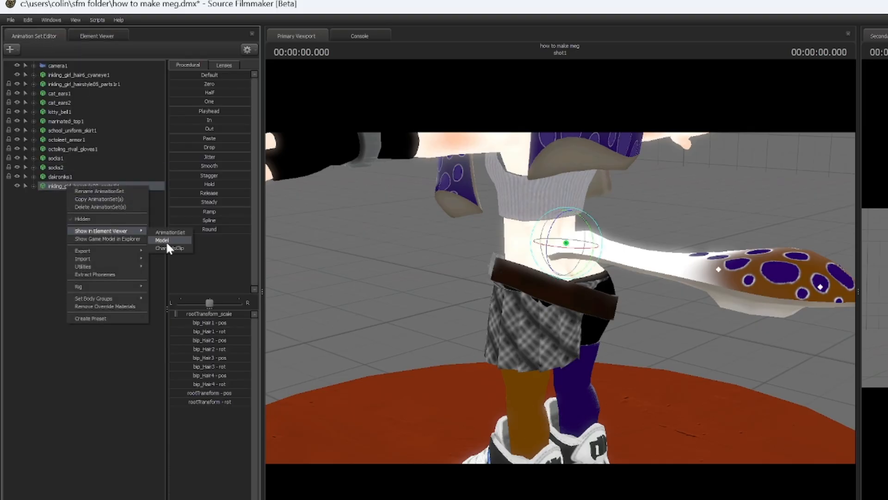
pyautogui.click(166, 240)
pyautogui.click(17, 237)
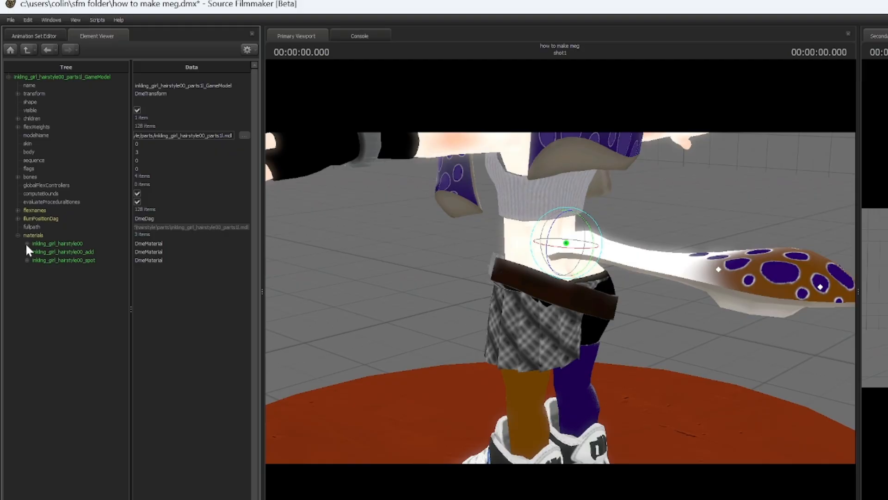
pyautogui.click(27, 244)
pyautogui.doubleClick(36, 277)
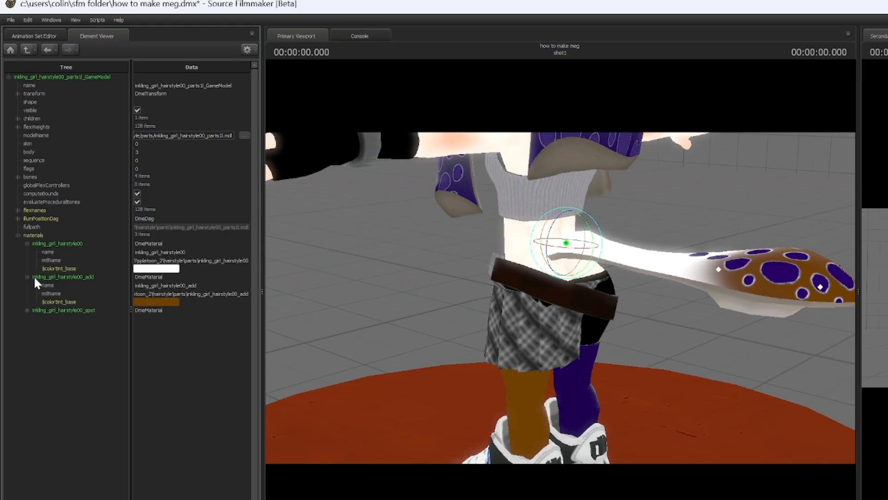
pyautogui.rightClick(149, 301)
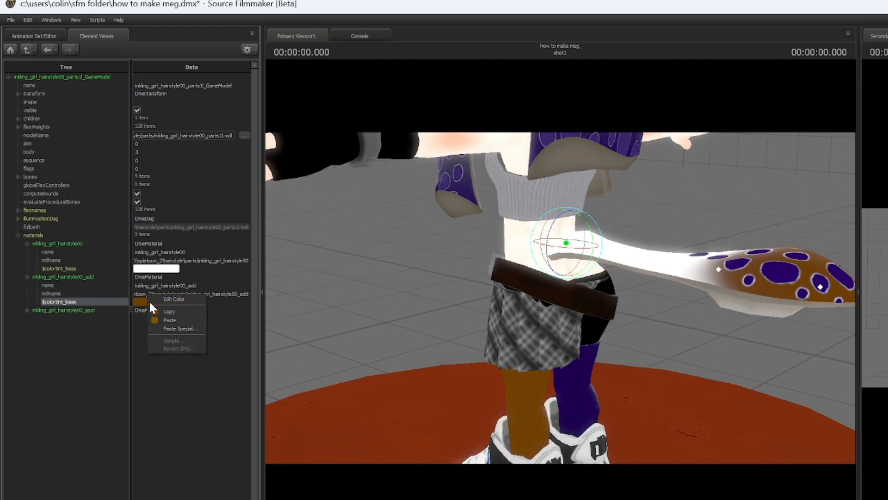
pyautogui.click(188, 320)
# Turn lighting back on in the primary viewport and enable ambient occlusion in the progressive refinement settings.
pyautogui.rightClick(571, 370)
pyautogui.rightClick(639, 386)
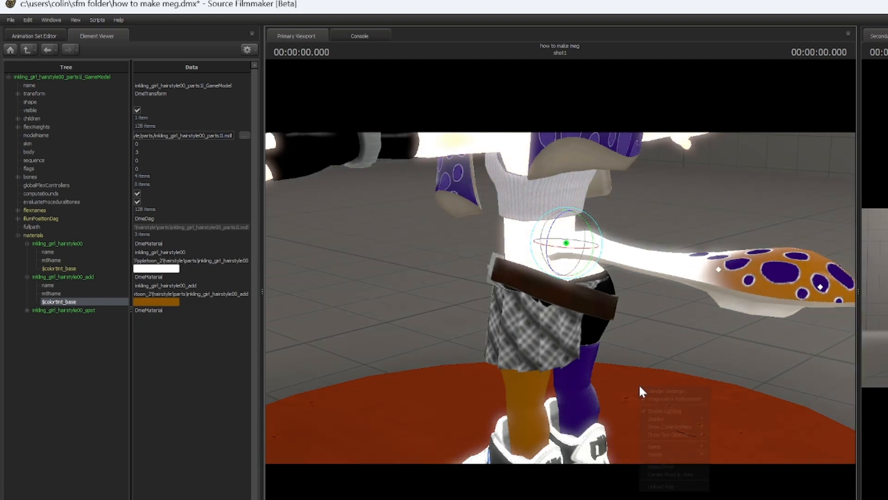
pyautogui.click(666, 399)
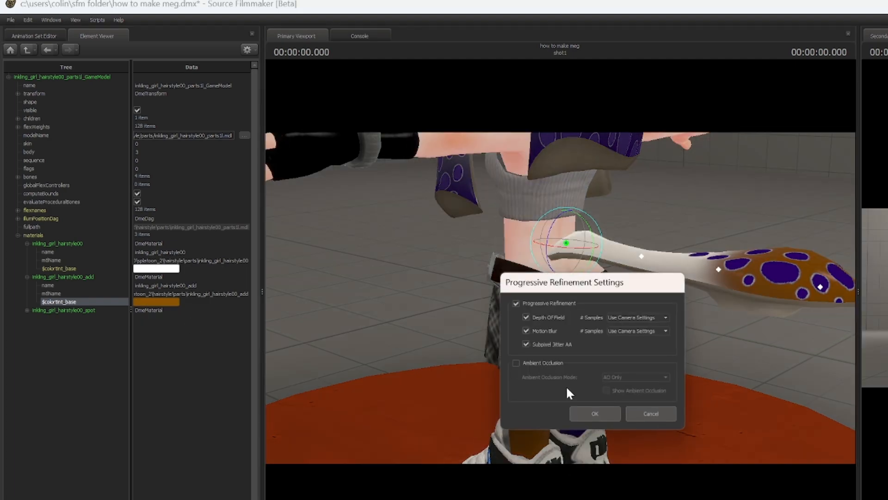
pyautogui.click(517, 363)
pyautogui.click(597, 413)
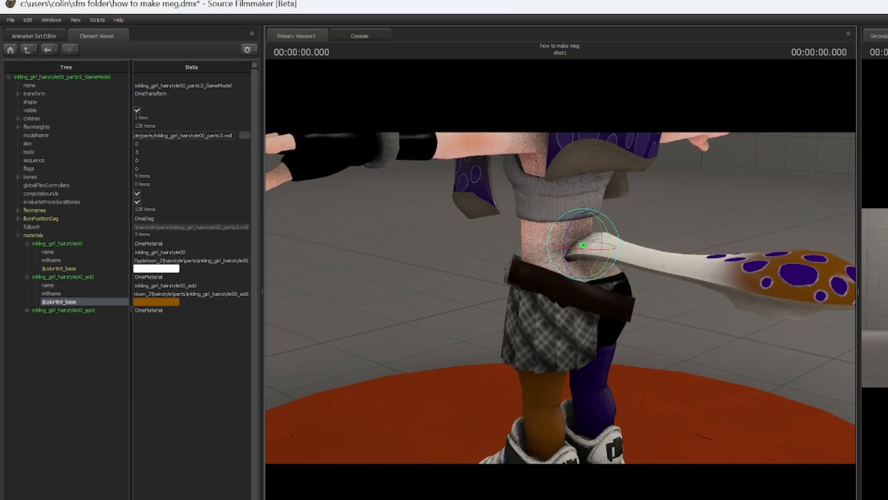
# Lock the tail hair piece's rootTransform to the rootTransform of inkling_girl_hair6_cyaneye1.
pyautogui.click(34, 36)
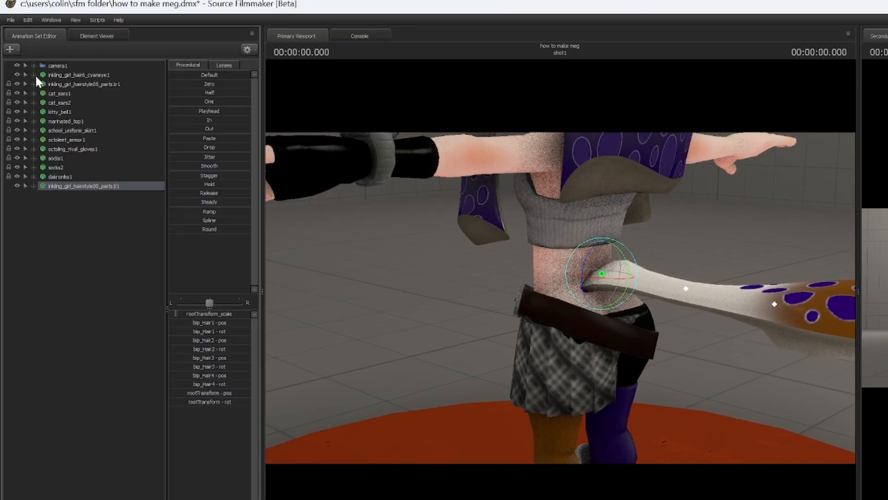
pyautogui.click(37, 75)
pyautogui.click(33, 75)
pyautogui.click(43, 93)
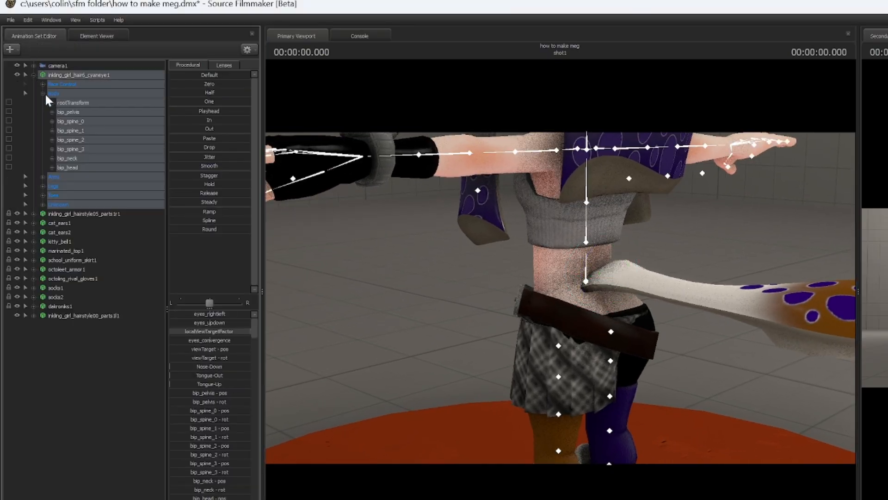
pyautogui.click(107, 103)
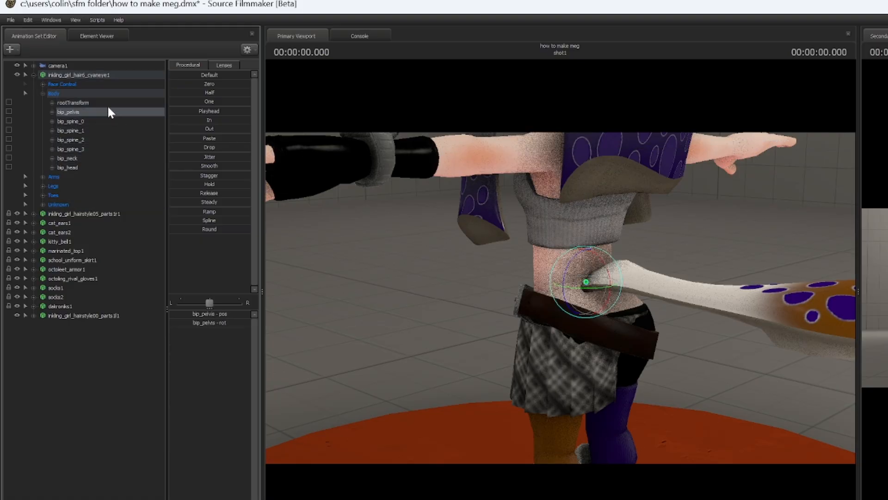
pyautogui.click(34, 316)
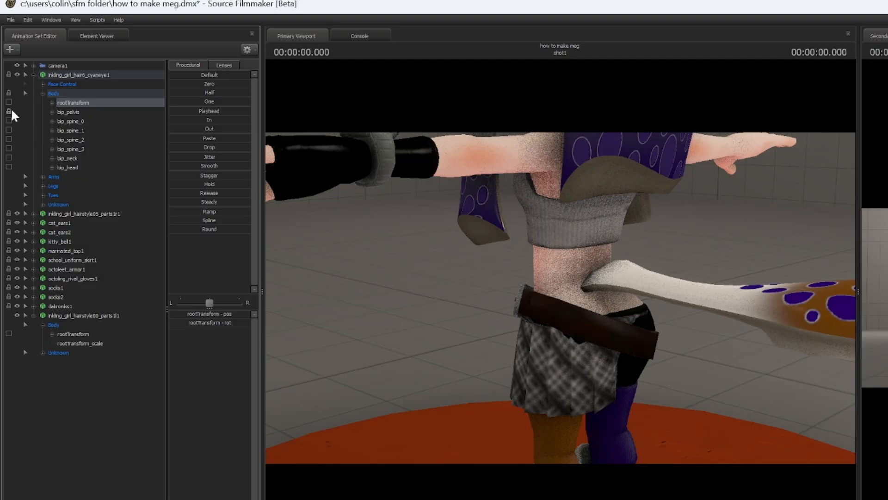
pyautogui.moveTo(90, 102); pyautogui.dragTo(104, 340)
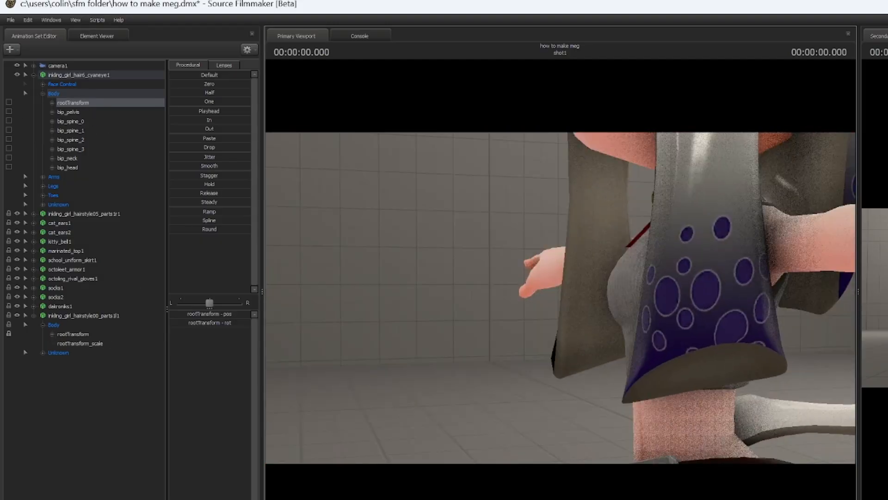
# Collapse the bone lists of inkling_girl_hair6_cyaneye1 and the tail hair piece, and review the assembled Meg from the front.
pyautogui.moveTo(560, 298)
pyautogui.mouseDown()
pyautogui.moveTo(563, 305)
pyautogui.moveTo(578, 297)
pyautogui.moveTo(560, 299)
pyautogui.mouseUp()
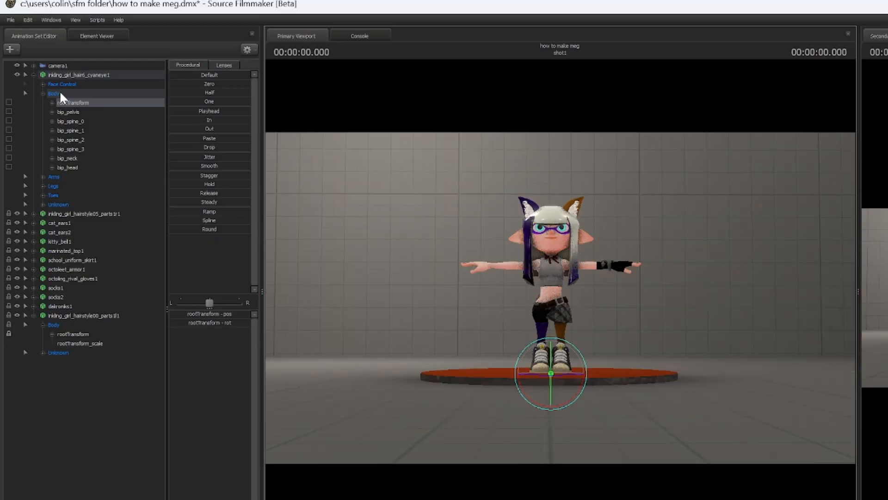
pyautogui.click(65, 68)
pyautogui.click(34, 74)
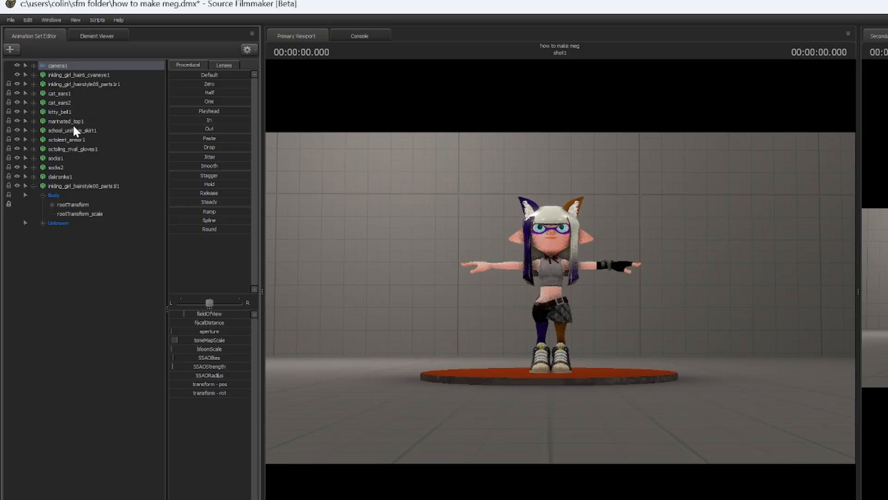
pyautogui.click(34, 186)
pyautogui.press('w')
pyautogui.moveTo(574, 353); pyautogui.dragTo(572, 340)
pyautogui.press('s')
pyautogui.press('w')
pyautogui.press('s')
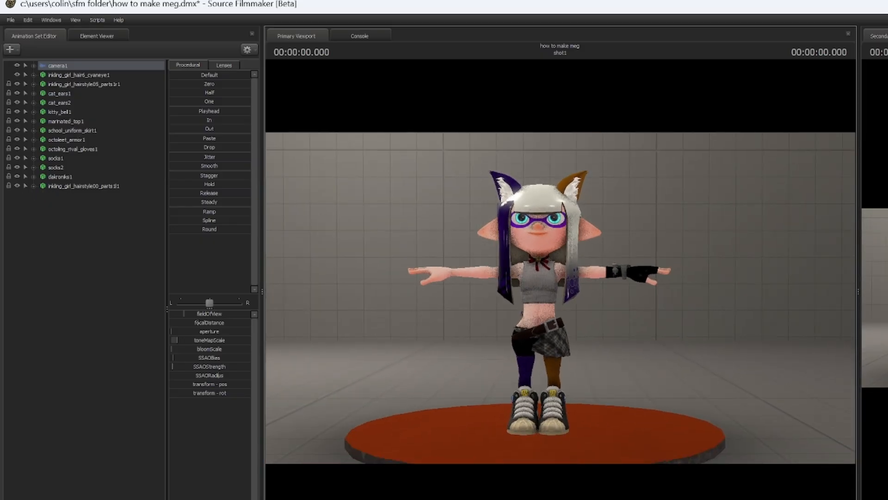
pyautogui.moveTo(560, 304); pyautogui.dragTo(559, 292)
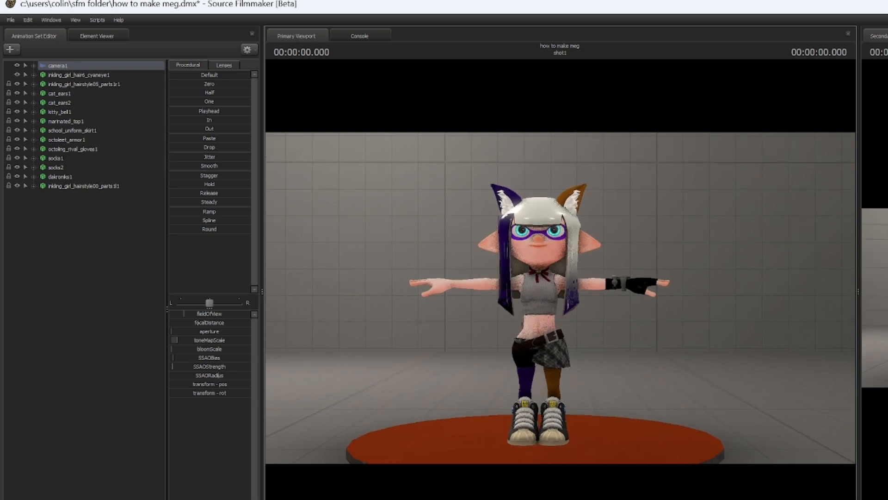
# Rotate inkling_girl_hair6_cyaneye1 about its vertical axis to inspect Meg from all sides, then restore the front-facing pose and clear the selection.
pyautogui.click(98, 75)
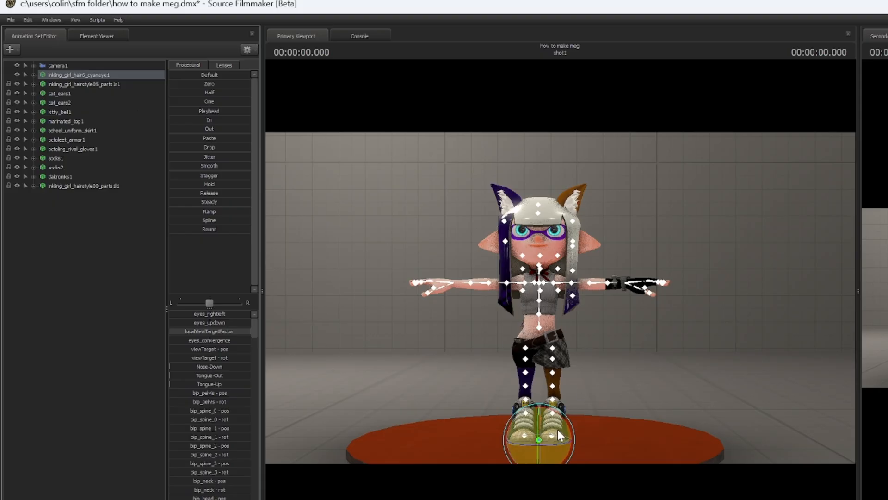
pyautogui.moveTo(552, 444); pyautogui.dragTo(459, 392)
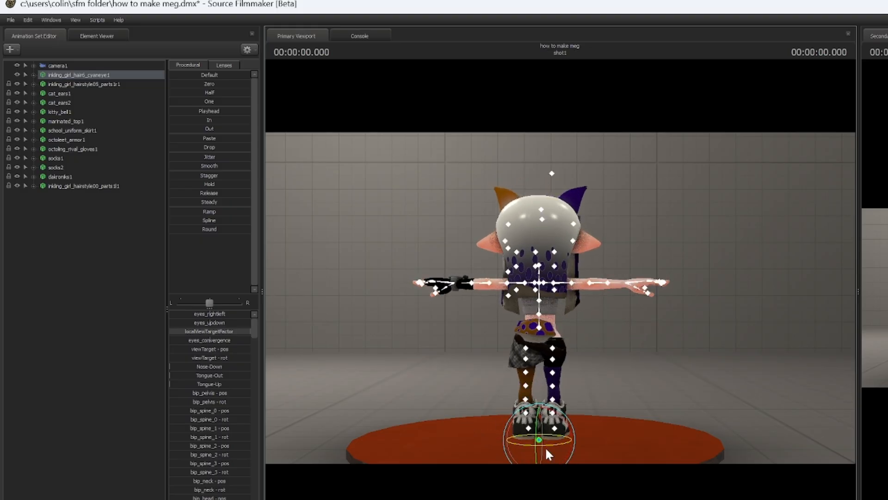
pyautogui.moveTo(557, 442); pyautogui.dragTo(447, 421)
pyautogui.press('ctrl')
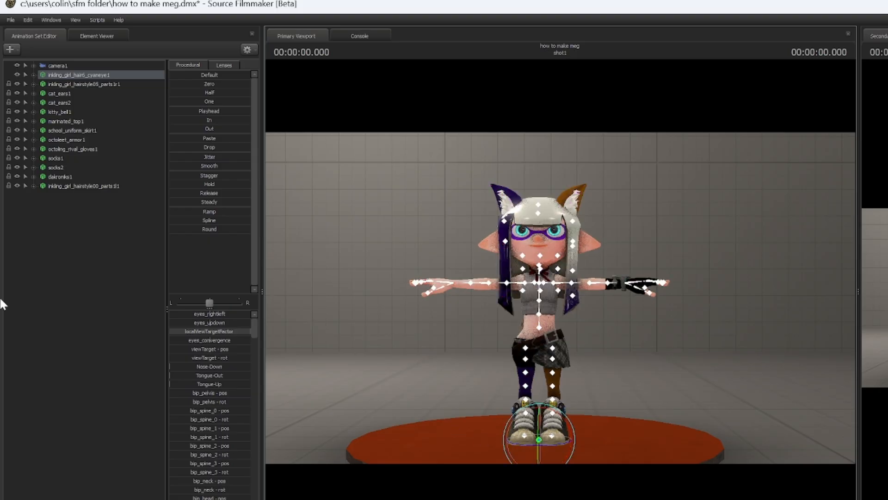
pyautogui.click(37, 303)
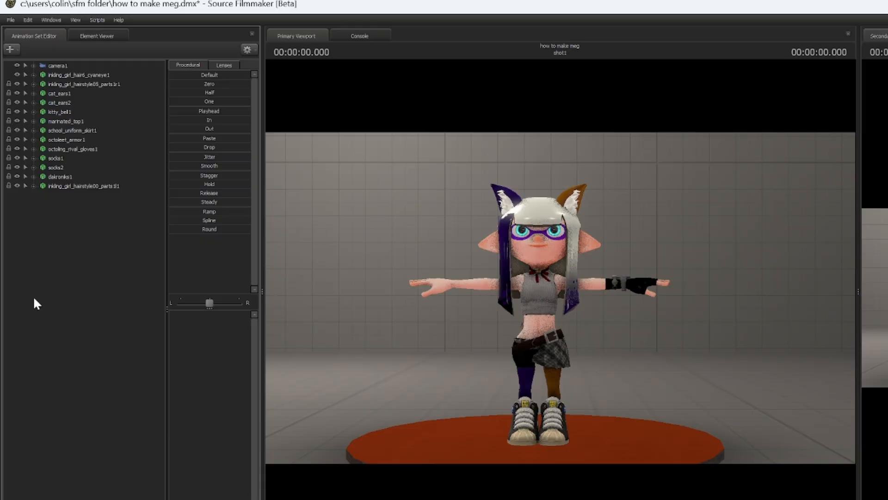